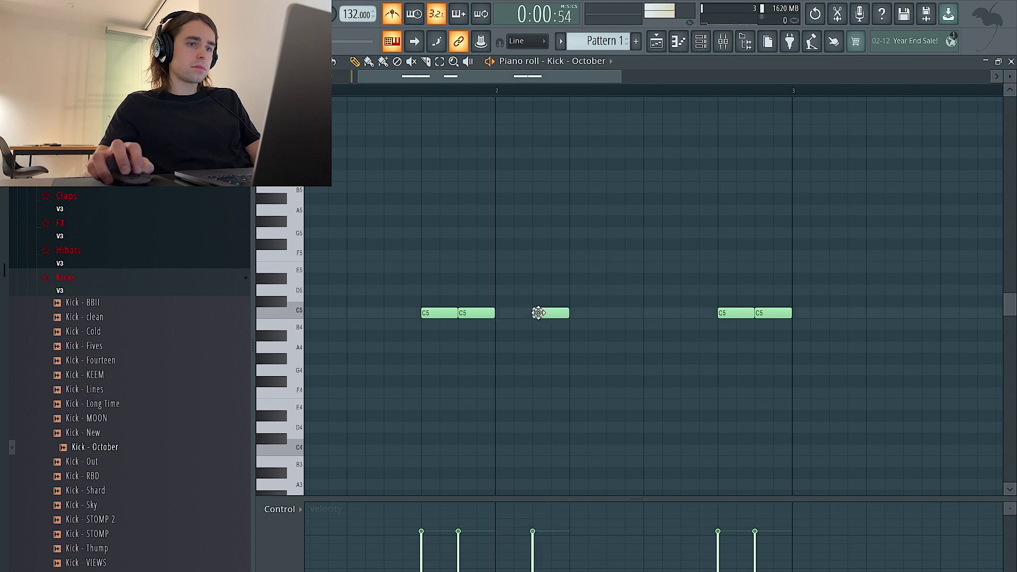
{"action": "scroll", "coordinate": [563, 272], "scroll_direction": "down", "scroll_amount": 3}
{"action": "key", "text": "ctrl+d"}
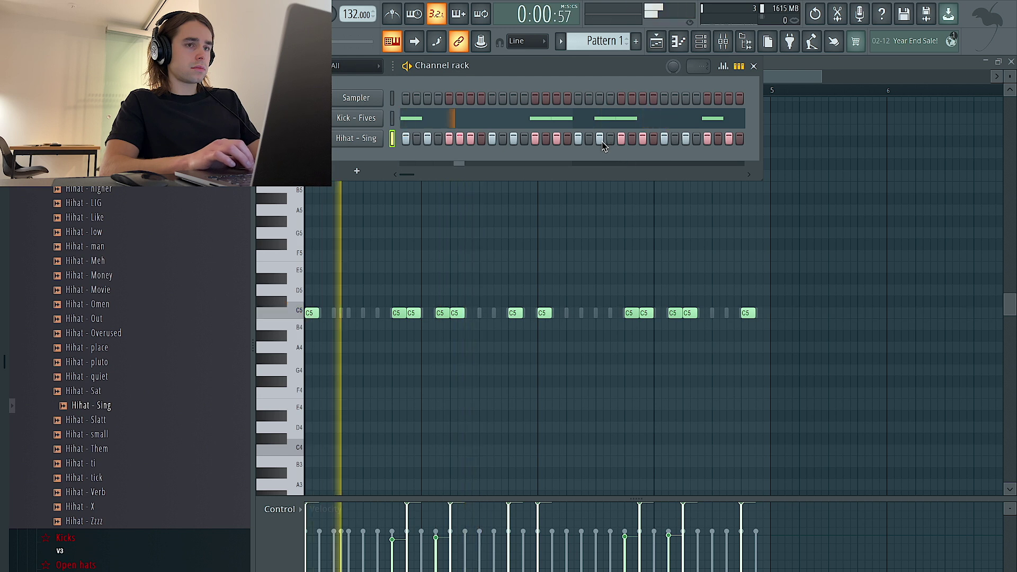
Increase the fade-out of the Hihat - Sing sample in its channel settings and check its miscellaneous settings.
{"action": "left_click", "coordinate": [356, 139]}
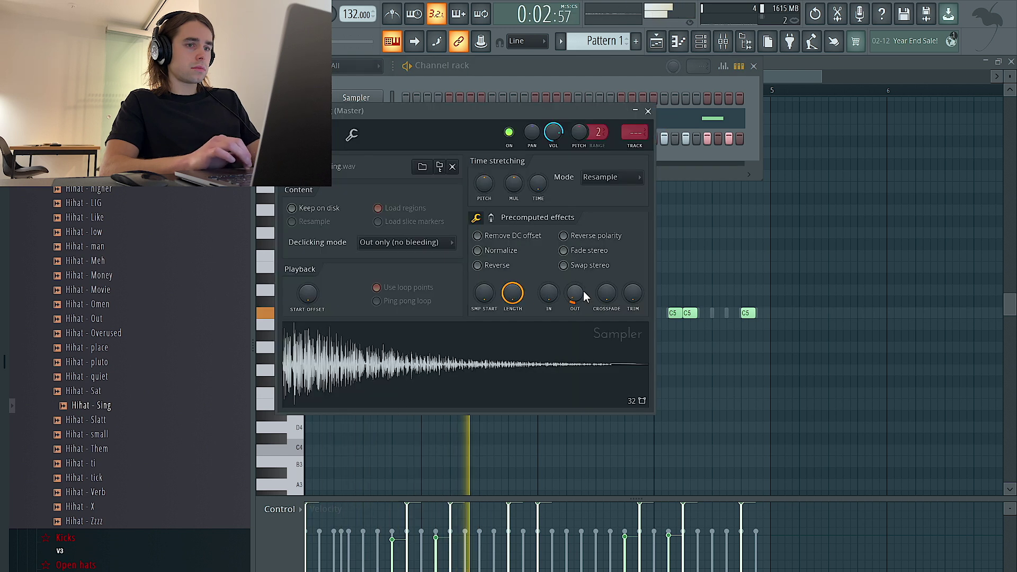
{"action": "left_click", "coordinate": [352, 135]}
{"action": "key", "text": "space"}
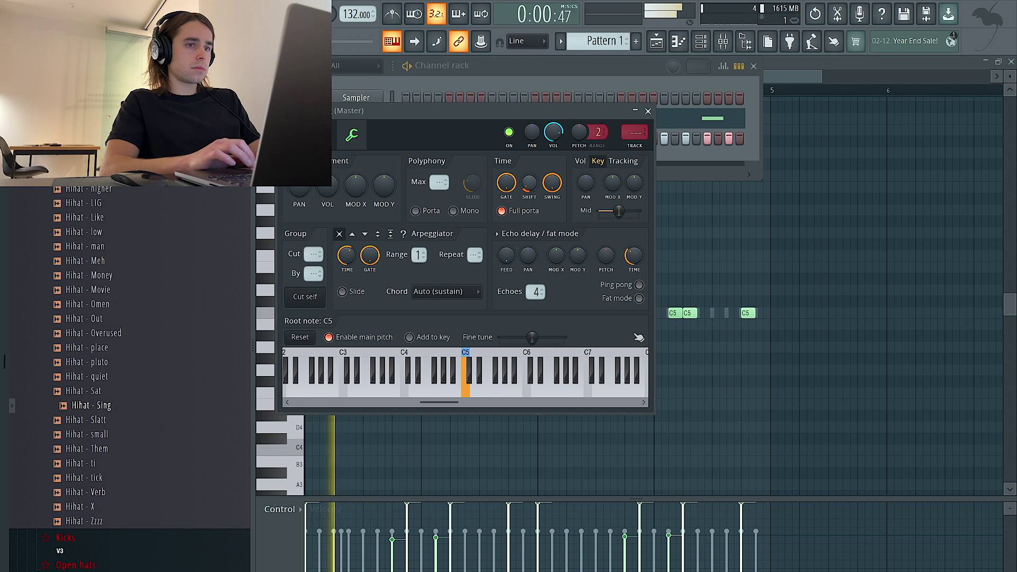
{"action": "left_click", "coordinate": [293, 134]}
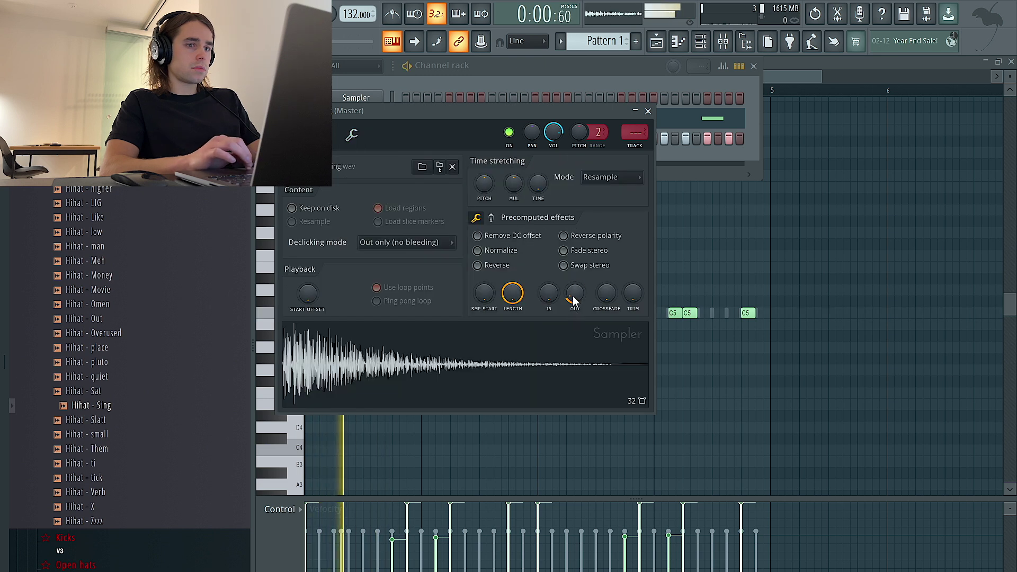
{"action": "left_click", "coordinate": [648, 110]}
Switch the Hihat - Sing pattern to the piano roll and open the Snare - 21 channel's piano roll.
{"action": "right_click", "coordinate": [373, 138]}
{"action": "left_click", "coordinate": [545, 177]}
{"action": "left_click", "coordinate": [356, 158]}
{"action": "left_click", "coordinate": [369, 154]}
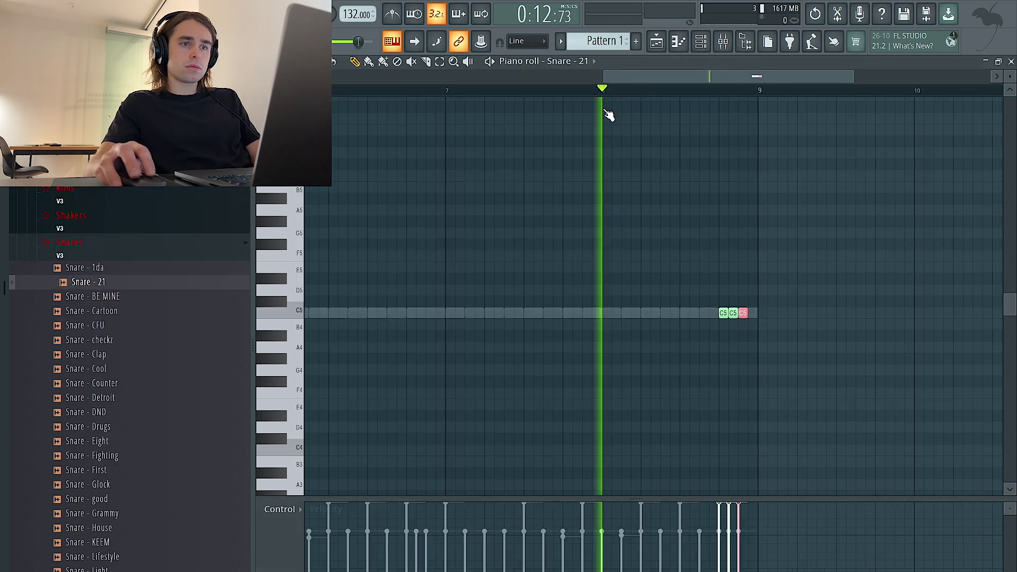
Add a C5 snare note in bar 8 ahead of the three closing hits, settling it on the second beat.
{"action": "left_click", "coordinate": [683, 313]}
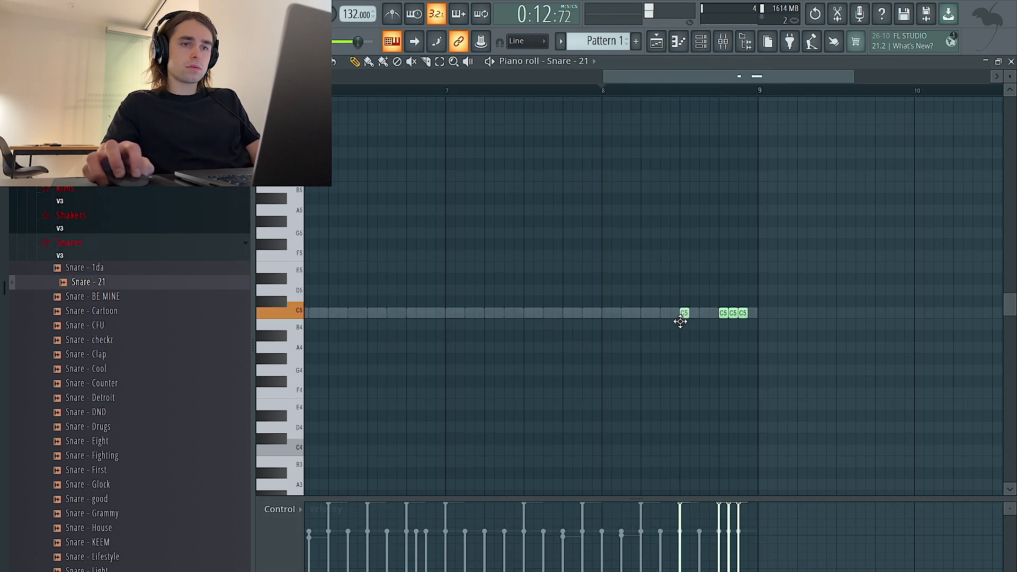
{"action": "left_click_drag", "start_coordinate": [680, 321], "coordinate": [697, 320]}
{"action": "scroll", "coordinate": [617, 239], "scroll_direction": "down", "scroll_amount": 4}
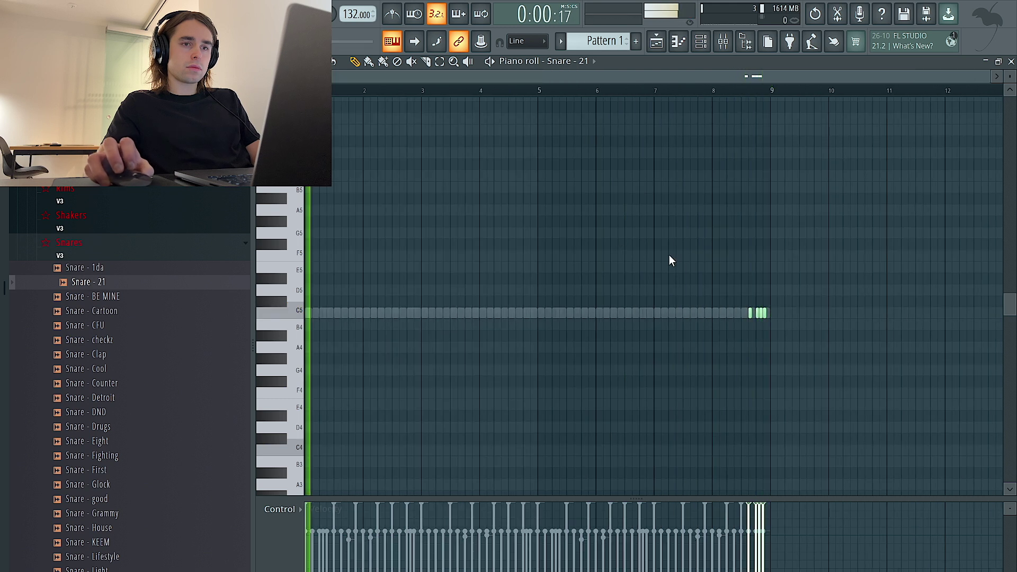
{"action": "scroll", "coordinate": [713, 281], "scroll_direction": "up", "scroll_amount": 2}
{"action": "right_click", "coordinate": [775, 313]}
{"action": "left_click", "coordinate": [739, 313]}
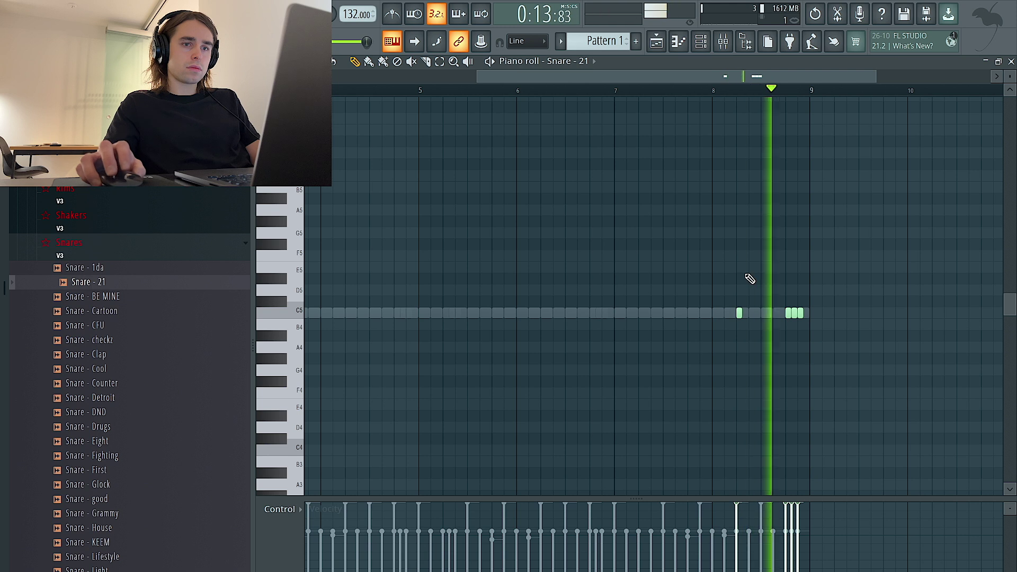
Inspect the Snare - 21 channel's sample and miscellaneous settings.
{"action": "left_click", "coordinate": [415, 92]}
{"action": "left_click", "coordinate": [700, 42]}
{"action": "left_click", "coordinate": [377, 180]}
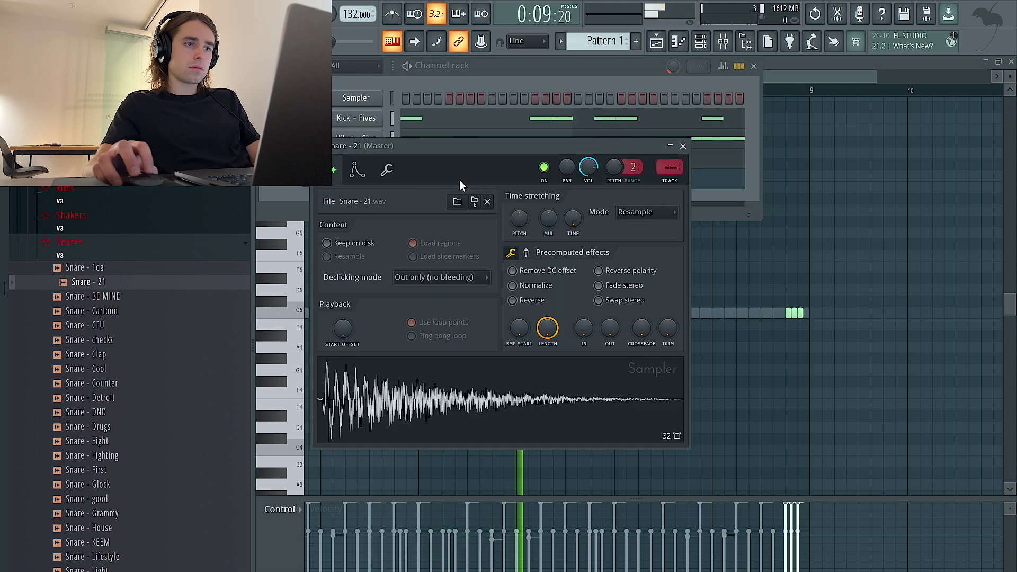
{"action": "left_click", "coordinate": [385, 170]}
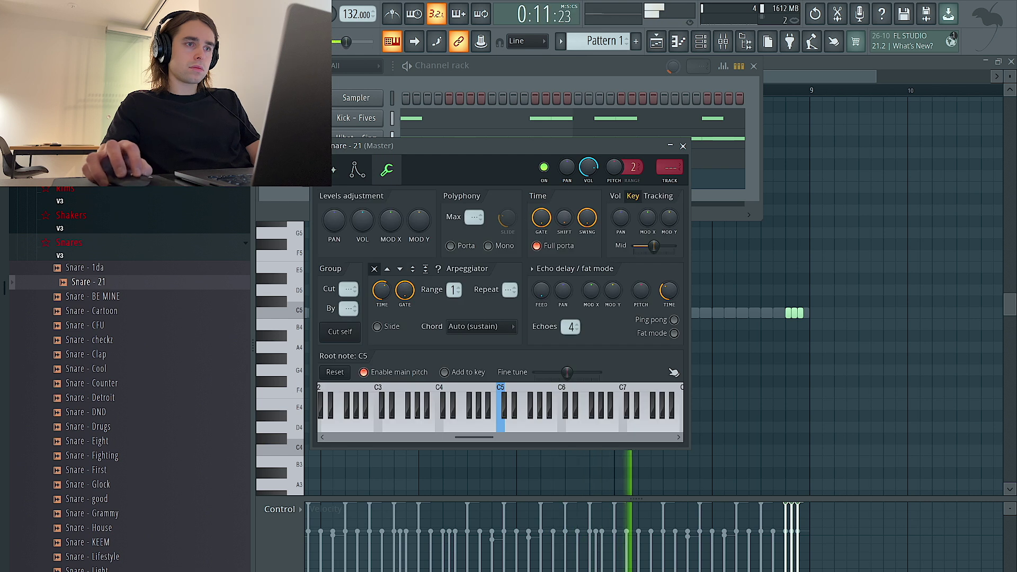
{"action": "left_click", "coordinate": [683, 147]}
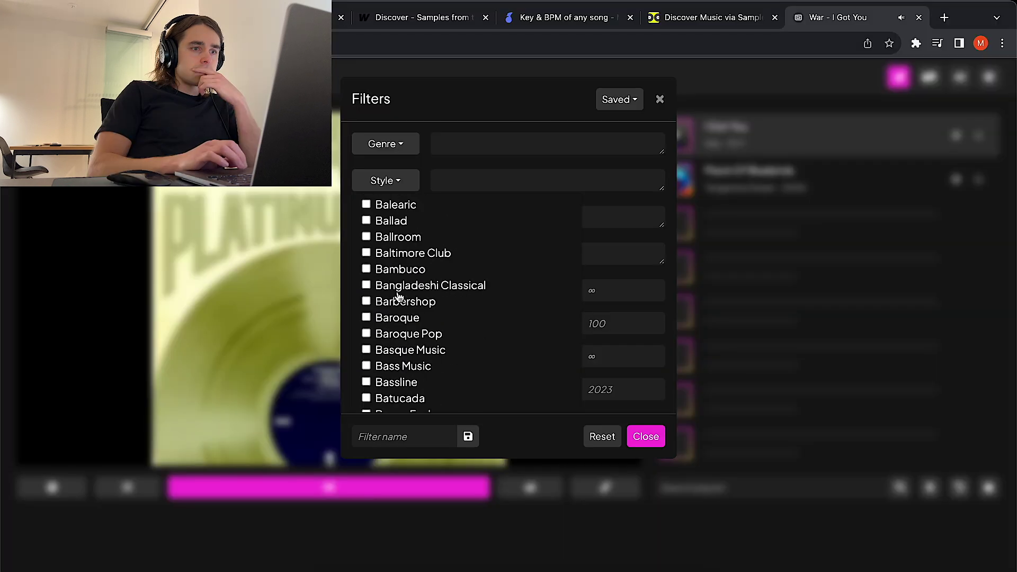
On the sample discovery website in the browser, look through the style filters and set the genre filter to Classical.
{"action": "scroll", "coordinate": [399, 296], "scroll_direction": "down", "scroll_amount": 10}
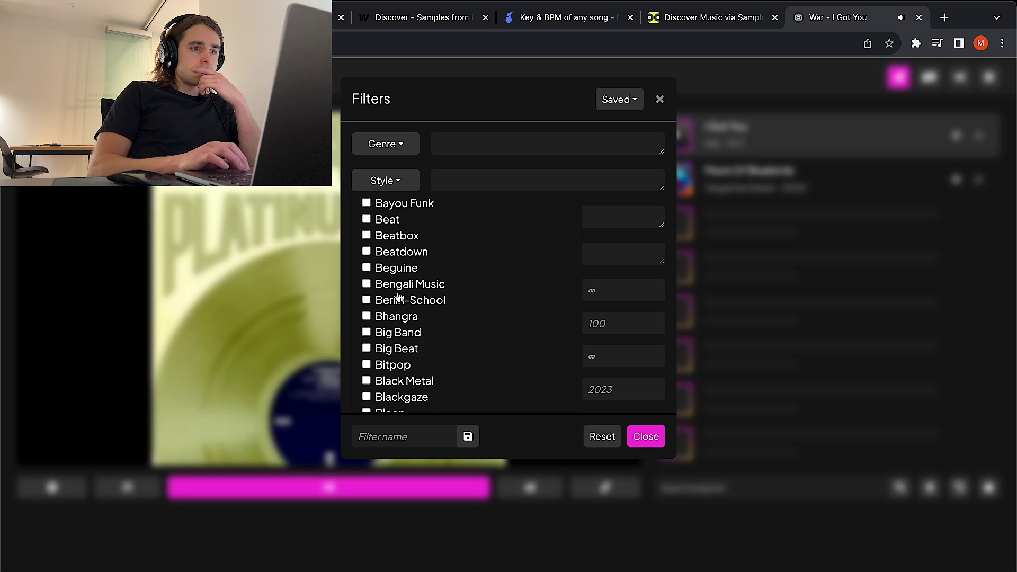
{"action": "left_click", "coordinate": [395, 102]}
{"action": "left_click", "coordinate": [386, 143]}
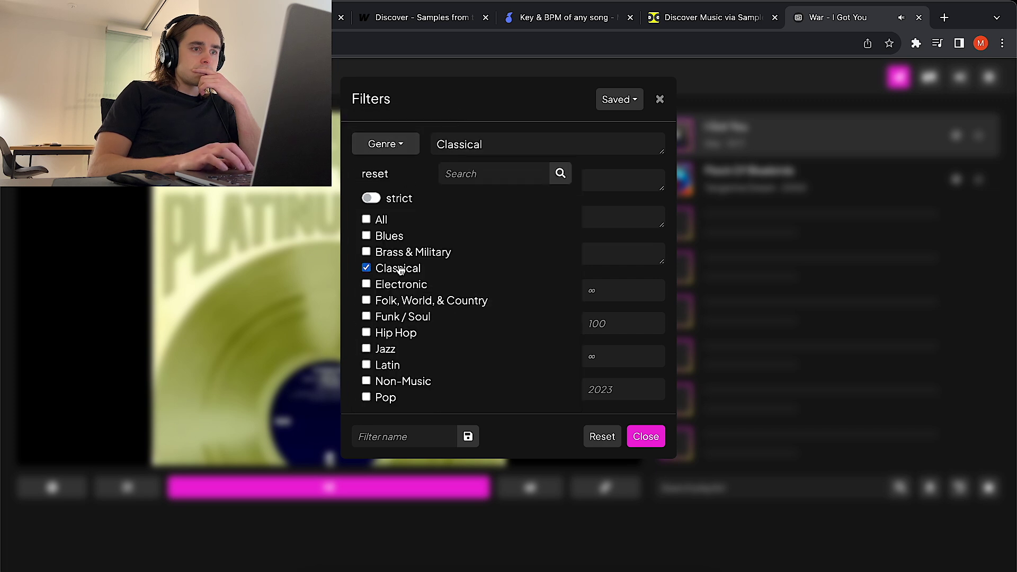
{"action": "left_click", "coordinate": [584, 417]}
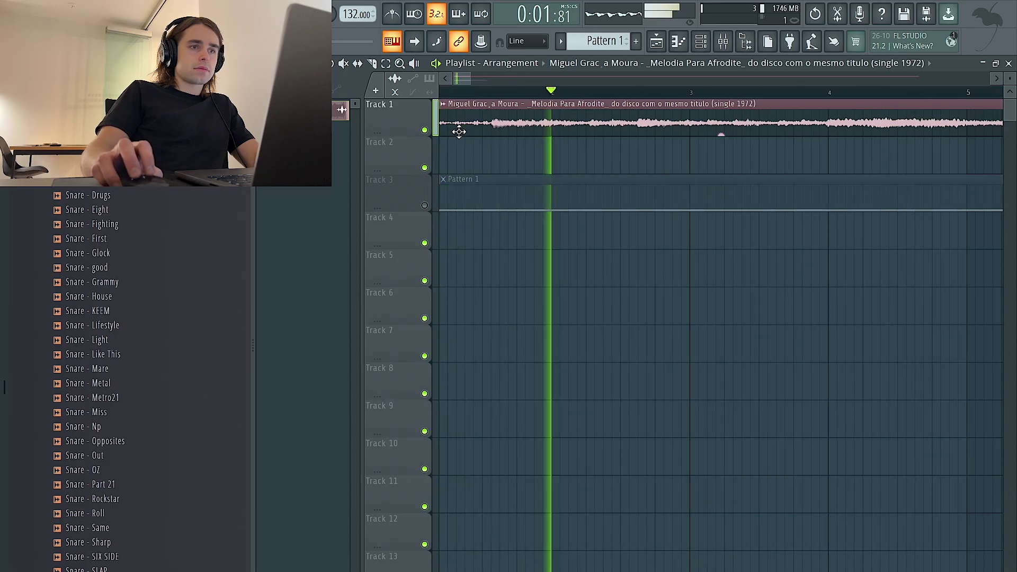
Trim the quiet intro off the Melodia Para Afrodite clip on Track 1 so the music starts at bar 1, and play it.
{"action": "key", "text": "space"}
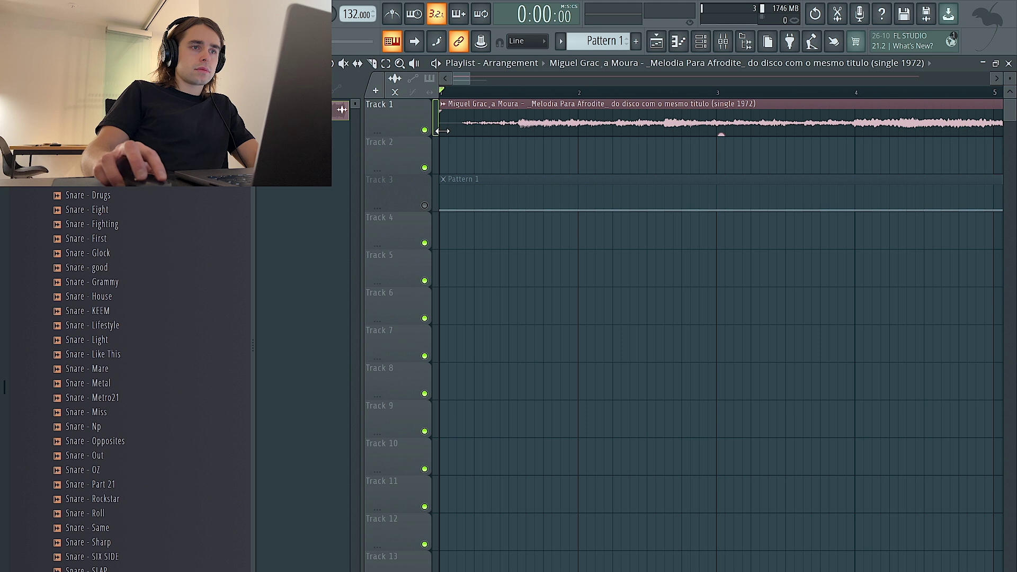
{"action": "left_click_drag", "start_coordinate": [522, 135], "coordinate": [443, 132]}
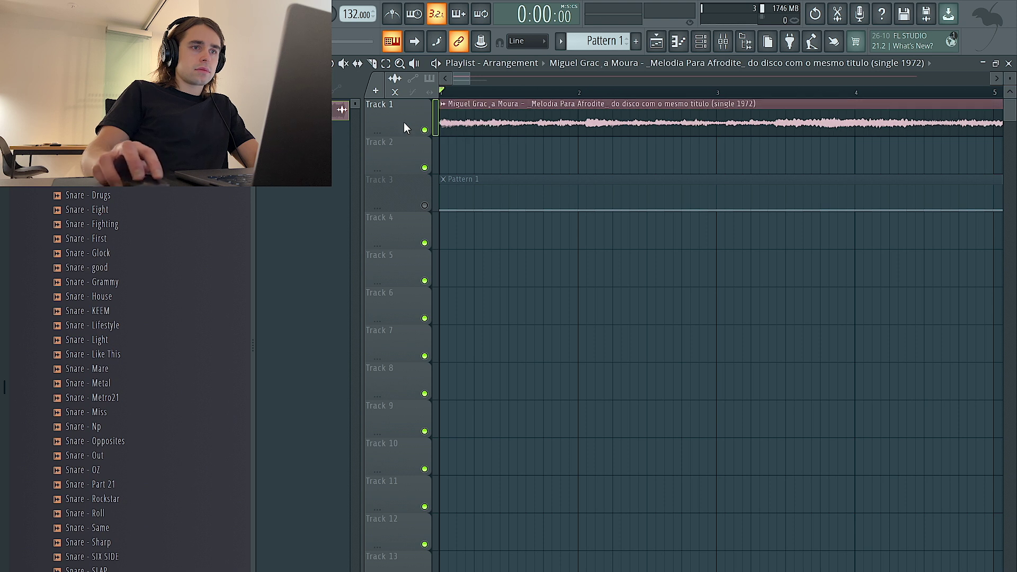
{"action": "key", "text": "space"}
Listen for the end of the opening phrase and slice the Track 1 clip there, about three quarters through bar 3.
{"action": "scroll", "coordinate": [445, 131], "scroll_direction": "up", "scroll_amount": 3}
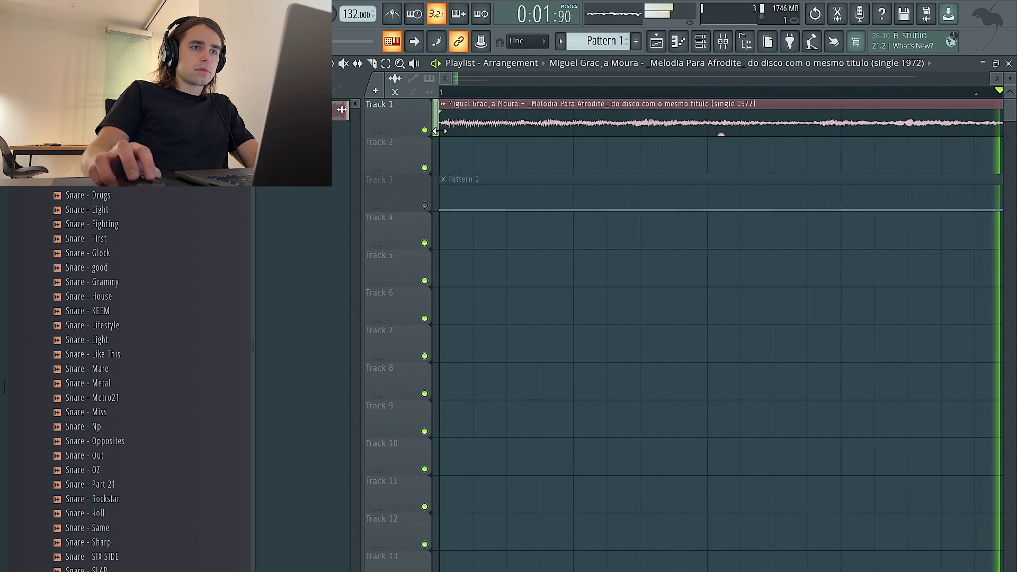
{"action": "scroll", "coordinate": [446, 131], "scroll_direction": "down", "scroll_amount": 3}
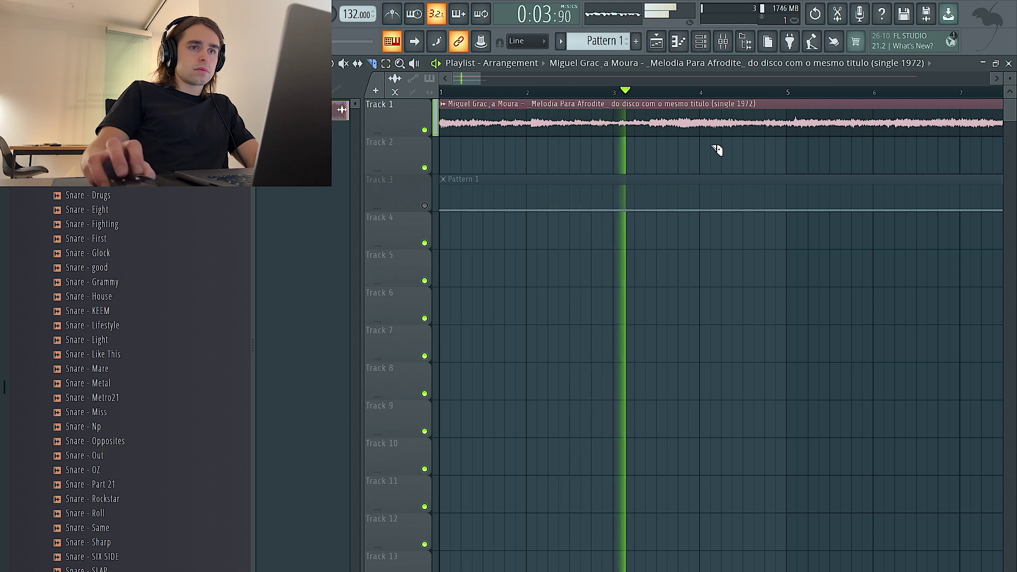
{"action": "scroll", "coordinate": [688, 150], "scroll_direction": "up", "scroll_amount": 2}
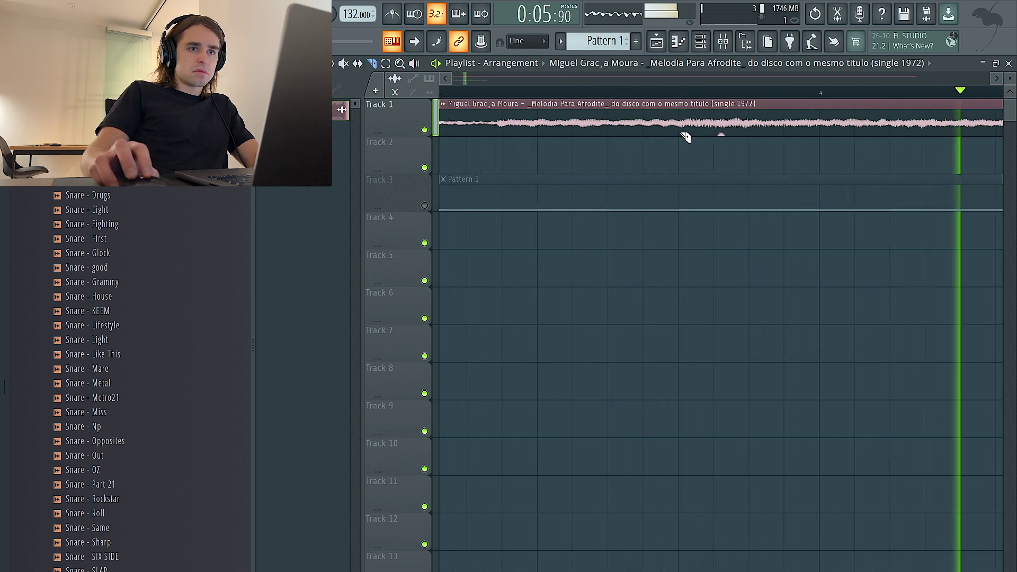
{"action": "scroll", "coordinate": [681, 137], "scroll_direction": "down", "scroll_amount": 2}
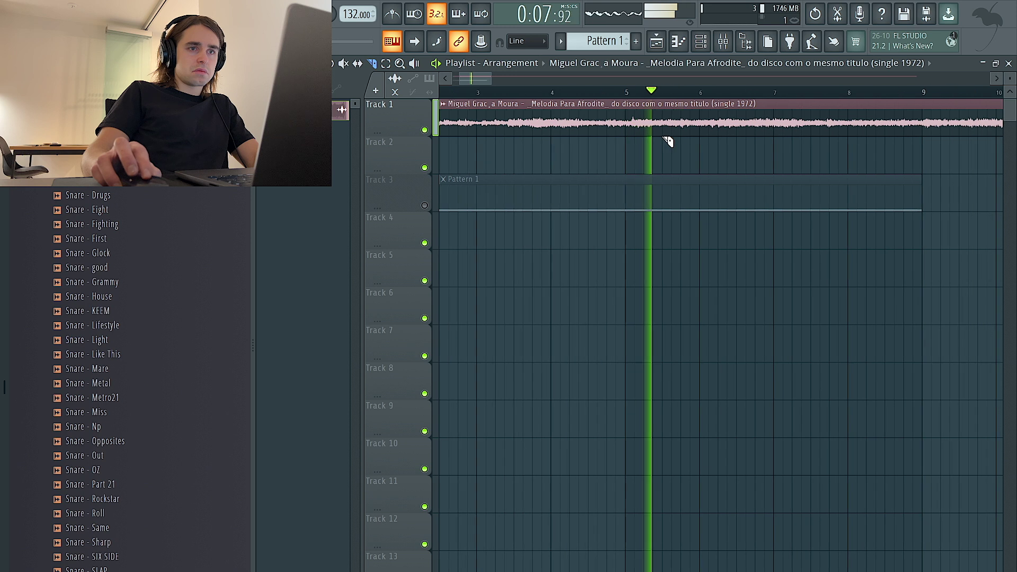
{"action": "key", "text": "space"}
{"action": "key", "text": "space"}
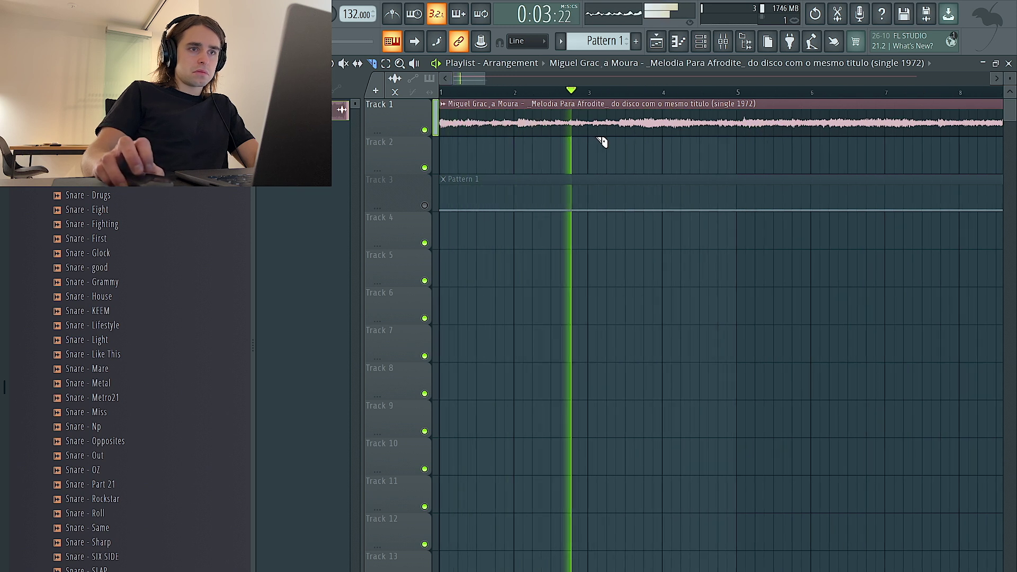
{"action": "scroll", "coordinate": [652, 141], "scroll_direction": "up", "scroll_amount": 3}
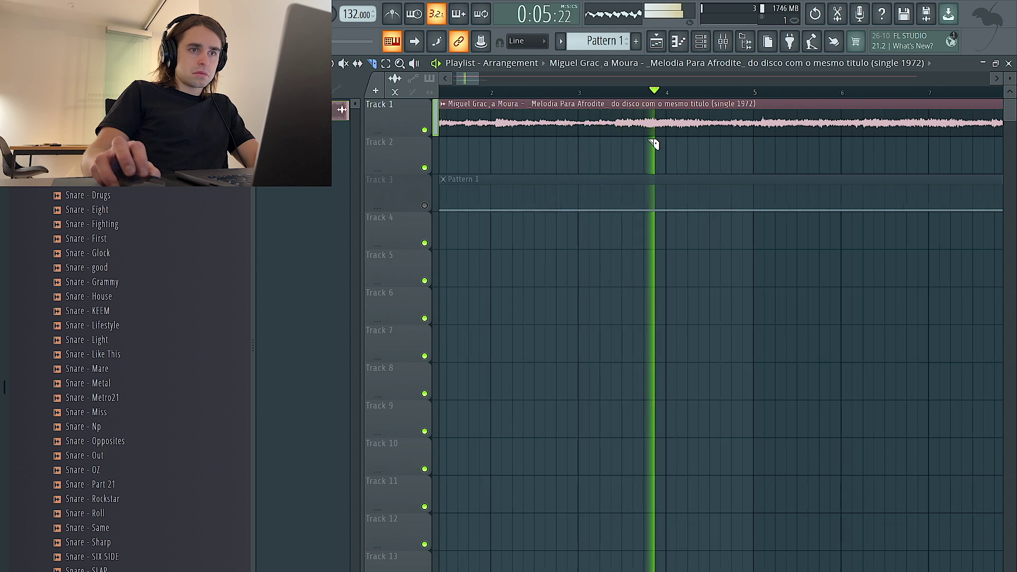
{"action": "left_click", "coordinate": [643, 135]}
Place the first piece on Track 2 stretched to two bars, and move the remaining clip on Track 1 to bar 9.
{"action": "scroll", "coordinate": [642, 135], "scroll_direction": "down", "scroll_amount": 4}
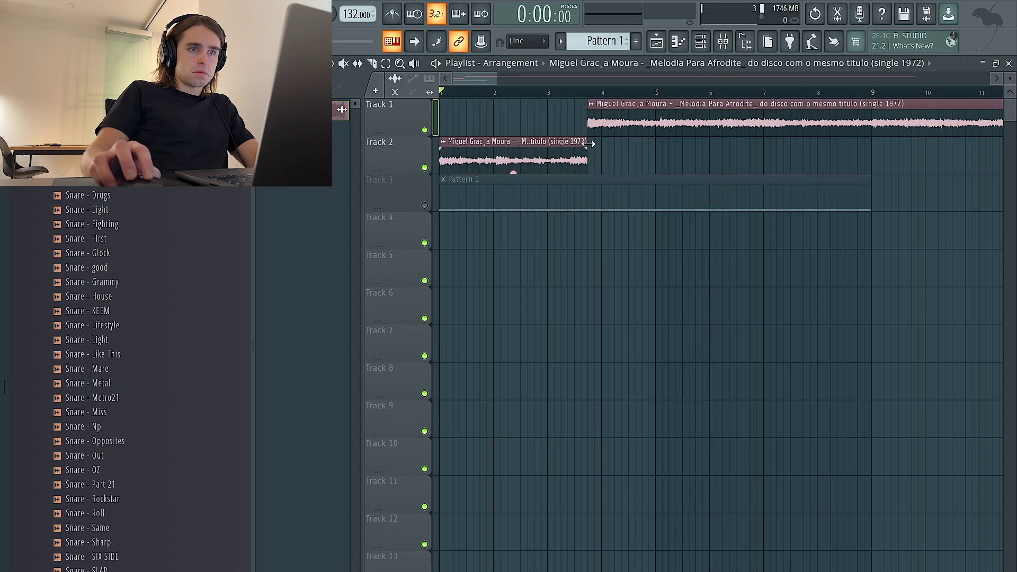
{"action": "left_click_drag", "start_coordinate": [629, 122], "coordinate": [912, 124]}
Duplicate the two-bar loop on Track 2 into bars 3 and 4 and play it back.
{"action": "left_click_drag", "start_coordinate": [664, 153], "coordinate": [466, 153]}
{"action": "key", "text": "ctrl+b"}
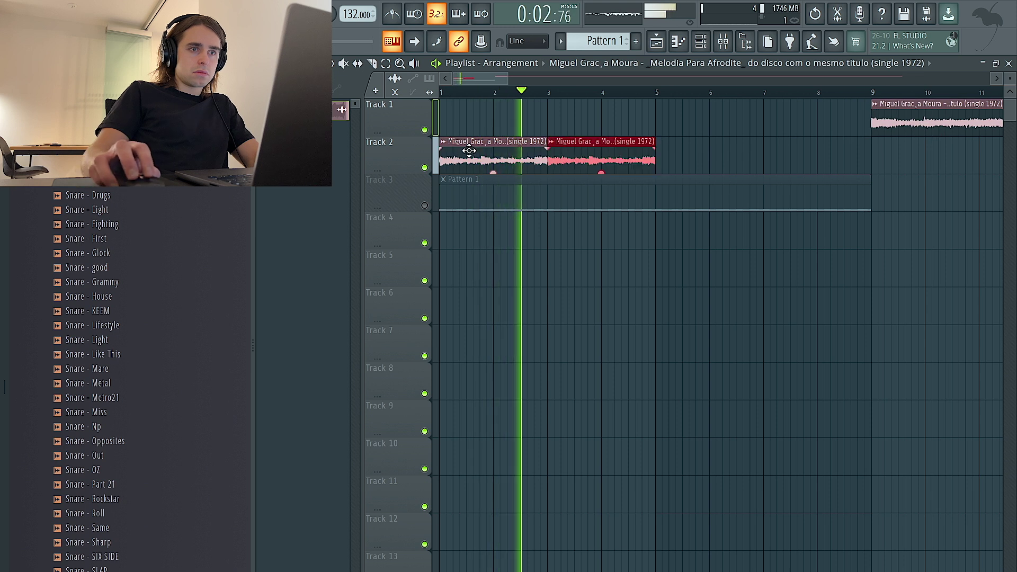
{"action": "left_click", "coordinate": [546, 117]}
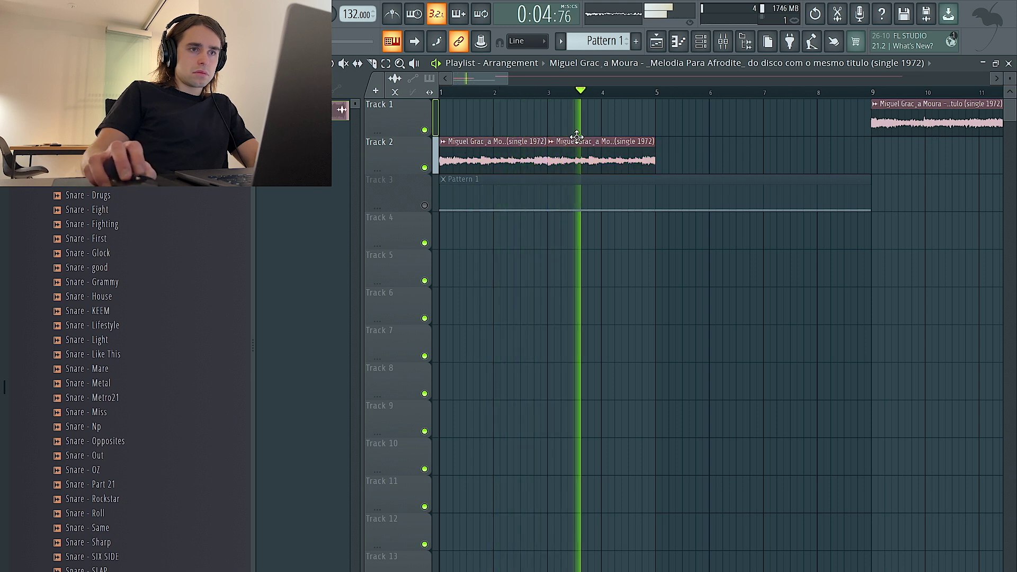
{"action": "key", "text": "space"}
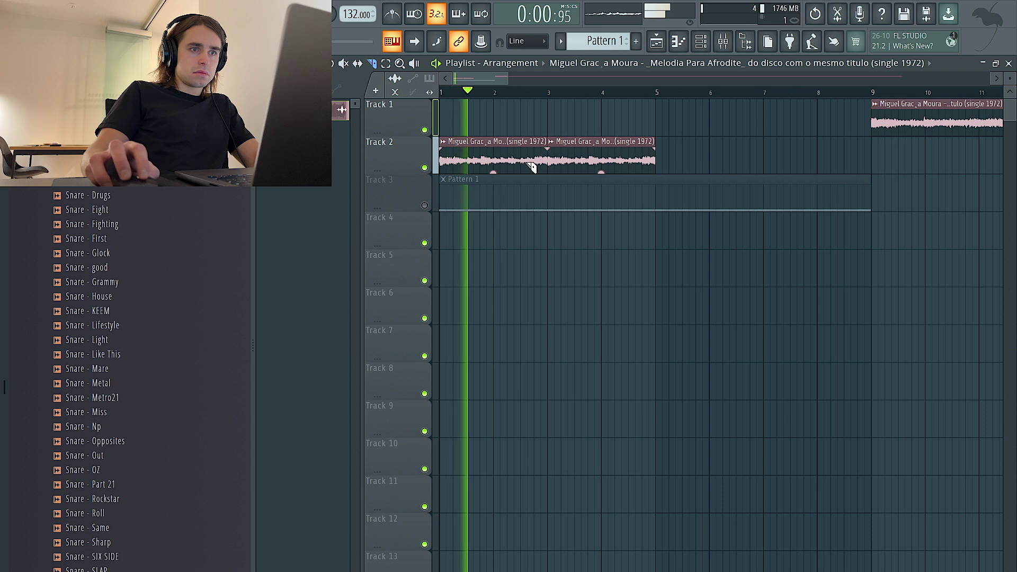
Slice the first Track 2 loop at bar 2 and half a bar further on, trying and undoing a repeat of the half-bar slice.
{"action": "left_click", "coordinate": [493, 160]}
{"action": "mouse_move", "coordinate": [529, 162]}
{"action": "left_mouse_down"}
{"action": "mouse_move", "coordinate": [546, 166]}
{"action": "mouse_move", "coordinate": [511, 160]}
{"action": "left_mouse_up"}
{"action": "key", "text": "Delete"}
{"action": "key", "text": "ctrl+b"}
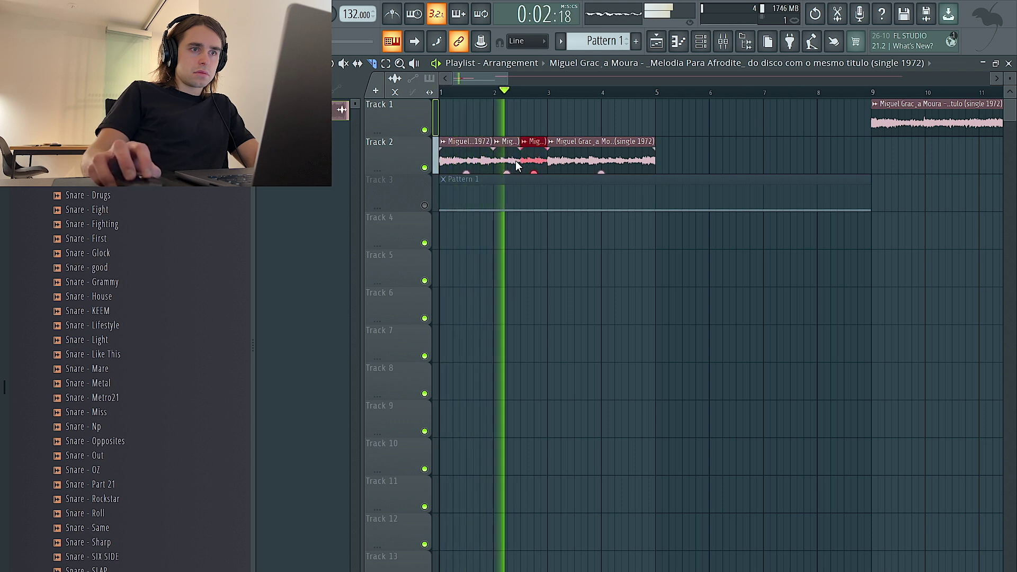
{"action": "key", "text": "ctrl+z"}
{"action": "key", "text": "ctrl+z"}
{"action": "key", "text": "ctrl+z"}
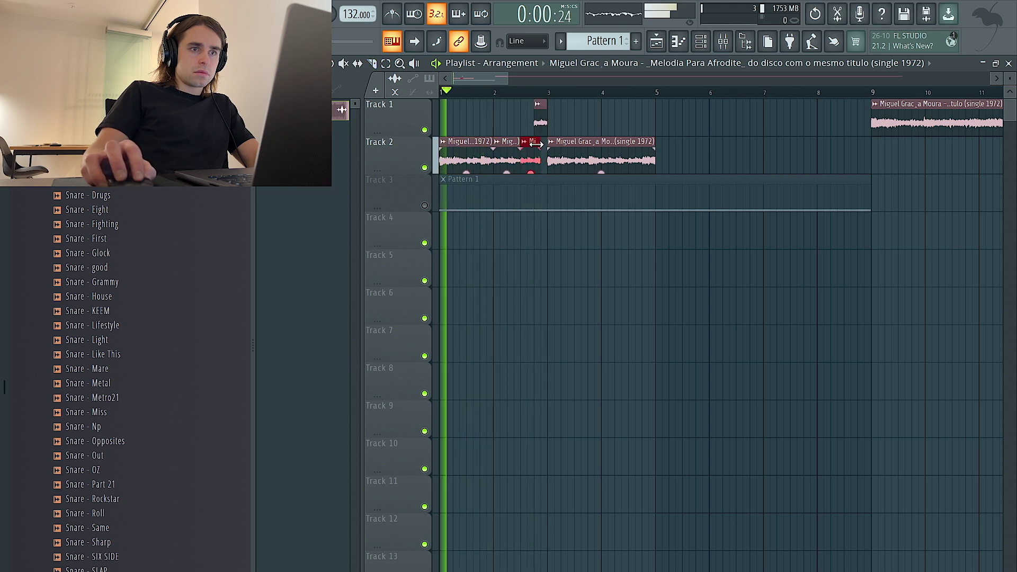
Shorten the slice in the second half of bar 2 to a quarter bar and move the short Track 1 piece down behind it.
{"action": "left_click_drag", "start_coordinate": [536, 144], "coordinate": [530, 147]}
{"action": "left_click", "coordinate": [573, 113], "text": "ctrl"}
{"action": "left_click_drag", "start_coordinate": [572, 113], "coordinate": [511, 111]}
{"action": "key", "text": "shift+Down"}
Replace bars 3 and 4 on Track 2 with a duplicate of the sliced first two bars and play the result.
{"action": "left_click_drag", "start_coordinate": [705, 152], "coordinate": [433, 158]}
{"action": "key", "text": "Delete"}
{"action": "key", "text": "ctrl+b"}
{"action": "key", "text": "space"}
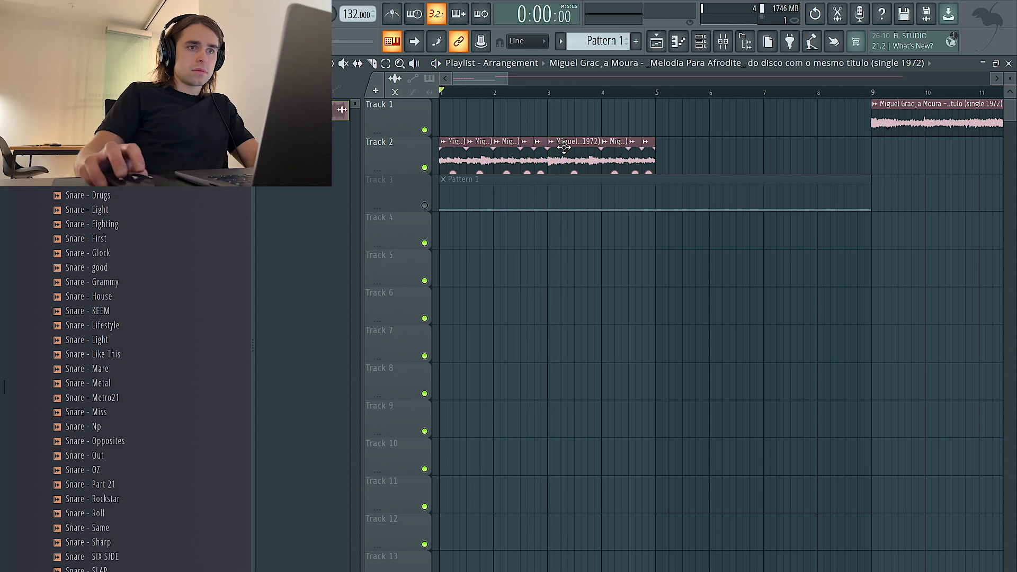
Delete the copied clips from bar 3 and the short slice before it, and extend the preceding slice to bar 3.
{"action": "right_click", "coordinate": [564, 147]}
{"action": "key", "text": "space"}
{"action": "right_click", "coordinate": [539, 144]}
{"action": "left_click_drag", "start_coordinate": [532, 142], "coordinate": [548, 144]}
Duplicate the half-bar slices along Track 2 until they fill bars 1 to 8.
{"action": "left_click", "coordinate": [435, 156]}
{"action": "key", "text": "ctrl+b"}
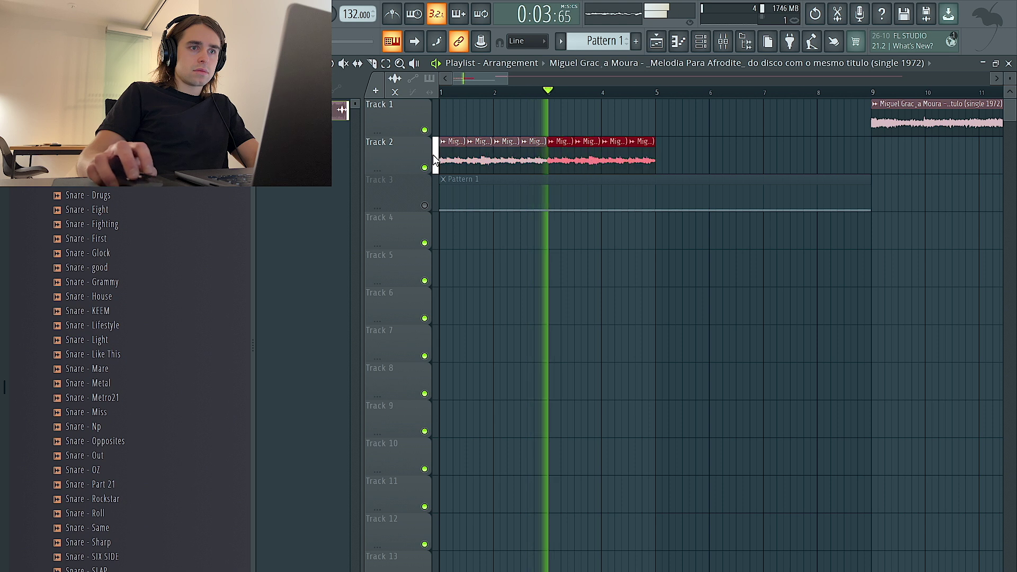
{"action": "scroll", "coordinate": [617, 149], "scroll_direction": "down", "scroll_amount": 3}
{"action": "left_click_drag", "start_coordinate": [625, 155], "coordinate": [335, 152]}
{"action": "key", "text": "ctrl+b"}
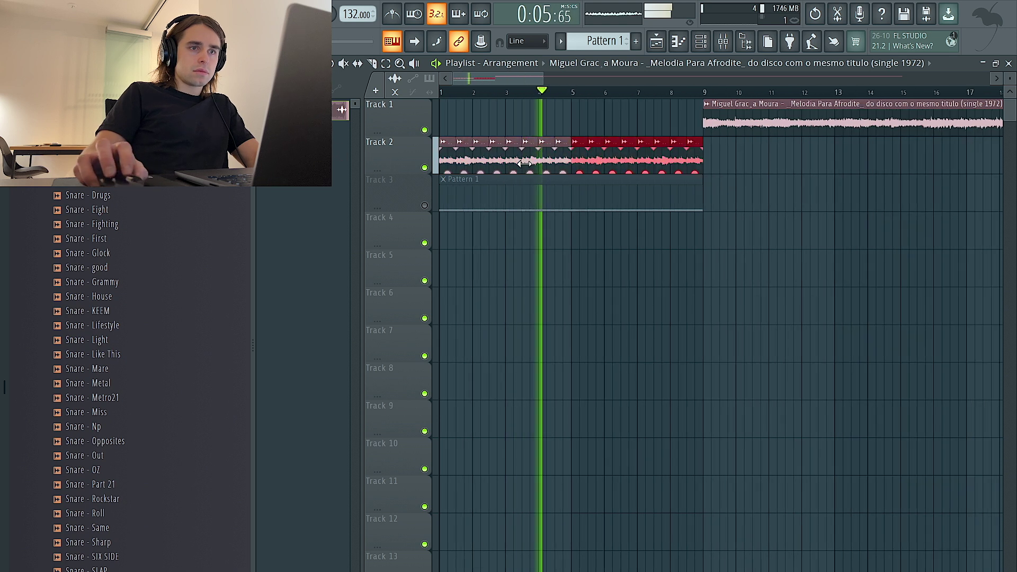
Open the channel settings of the Melodia Para Afrodite sample and route it to mixer track 1.
{"action": "double_click", "coordinate": [582, 162]}
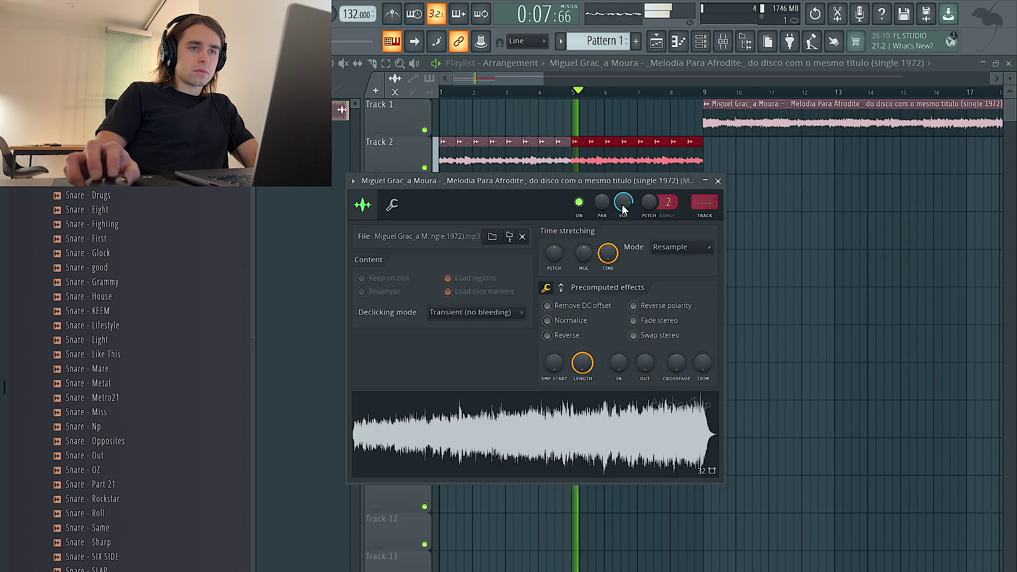
{"action": "left_click", "coordinate": [586, 108], "text": "ctrl"}
{"action": "scroll", "coordinate": [532, 126], "scroll_direction": "down", "scroll_amount": 3}
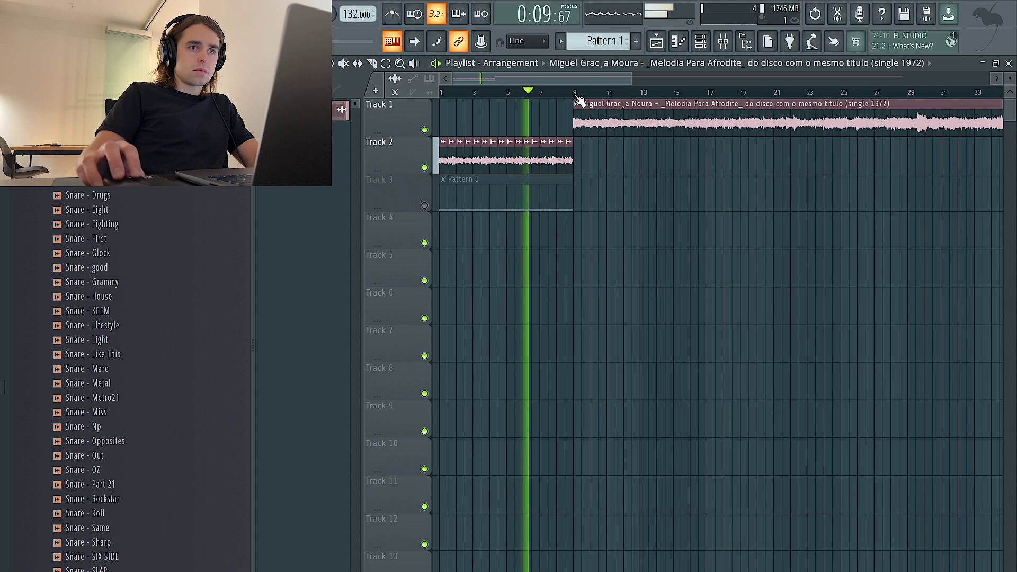
{"action": "double_click", "coordinate": [562, 162]}
{"action": "key", "text": "ctrl+l"}
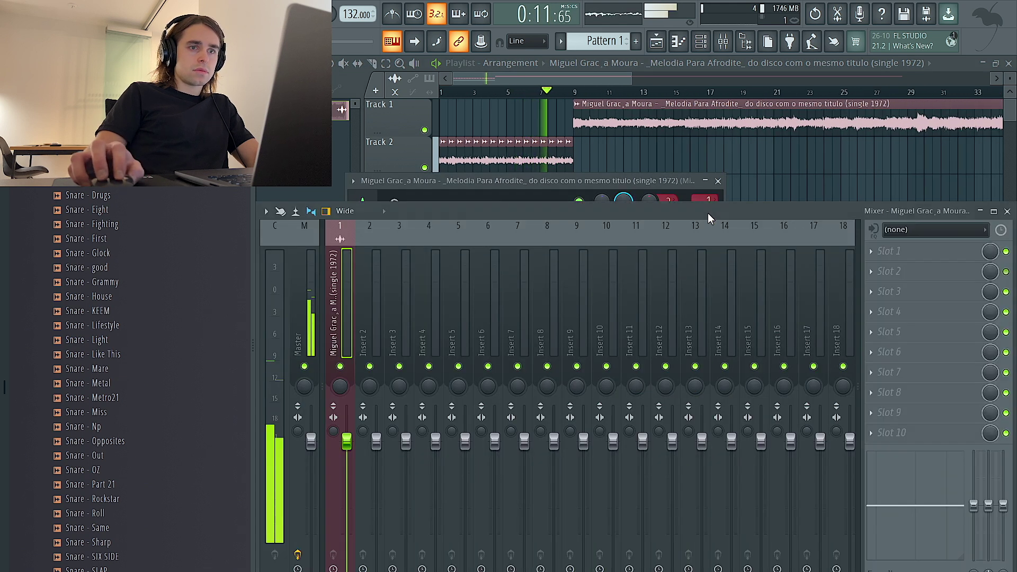
{"action": "left_click", "coordinate": [506, 123], "text": "ctrl"}
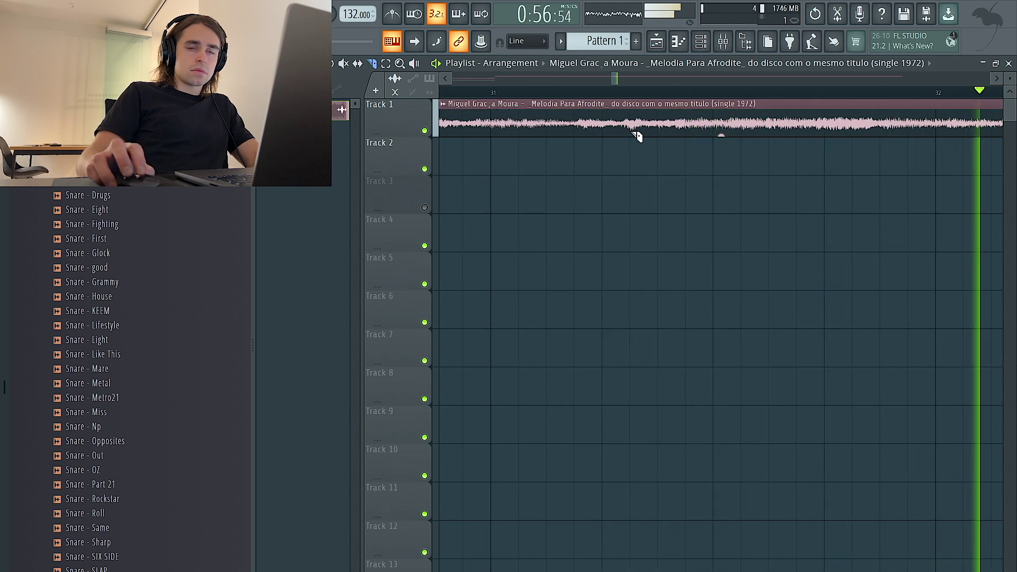
Play the Track 1 sample from several points between about bars 31 and 54 to find another section to chop.
{"action": "scroll", "coordinate": [635, 137], "scroll_direction": "down", "scroll_amount": 5}
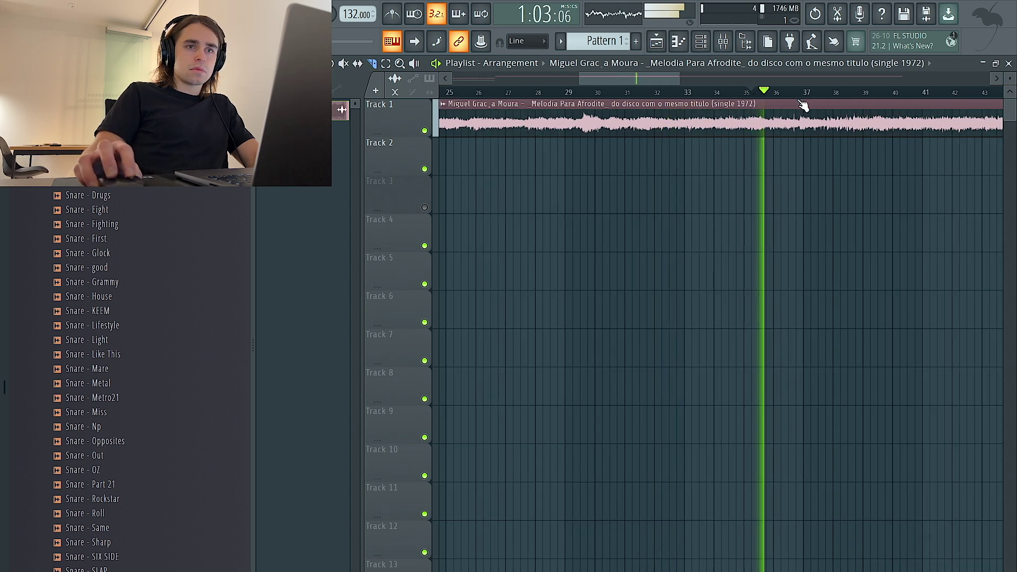
{"action": "scroll", "coordinate": [805, 136], "scroll_direction": "up", "scroll_amount": 4}
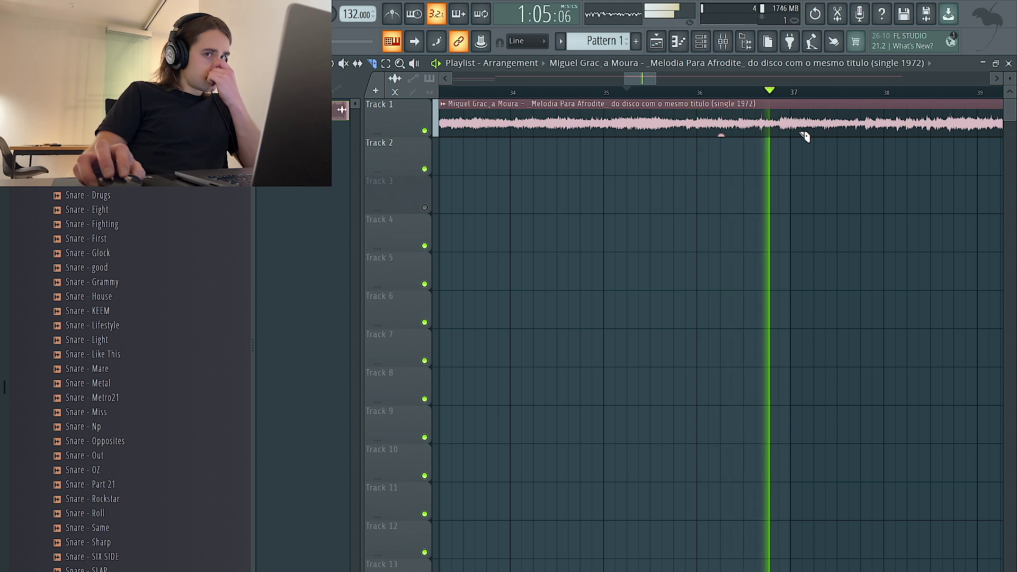
{"action": "left_click", "coordinate": [779, 134]}
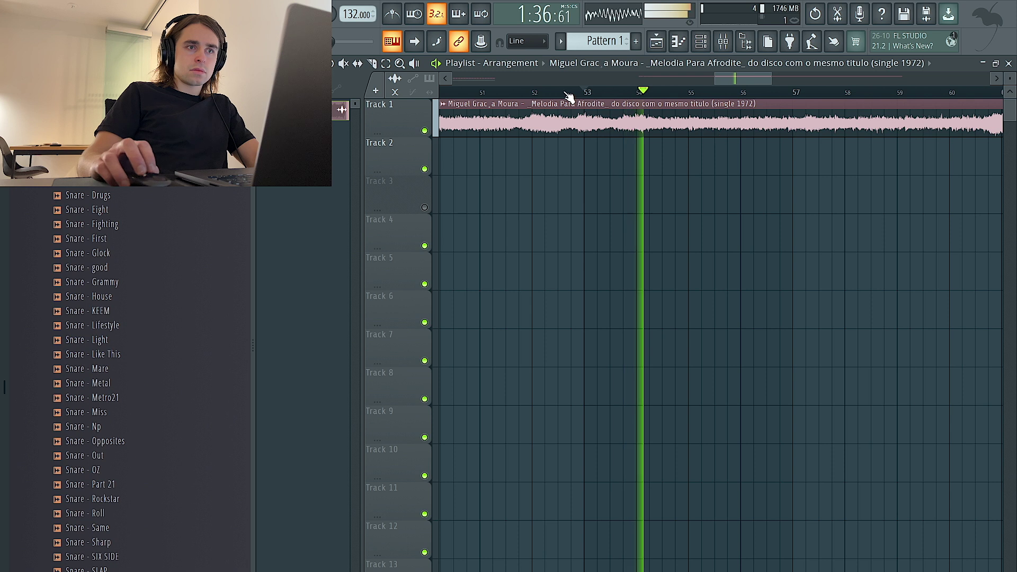
{"action": "left_click", "coordinate": [511, 92]}
{"action": "scroll", "coordinate": [577, 94], "scroll_direction": "left", "scroll_amount": 5}
{"action": "left_click", "coordinate": [617, 93]}
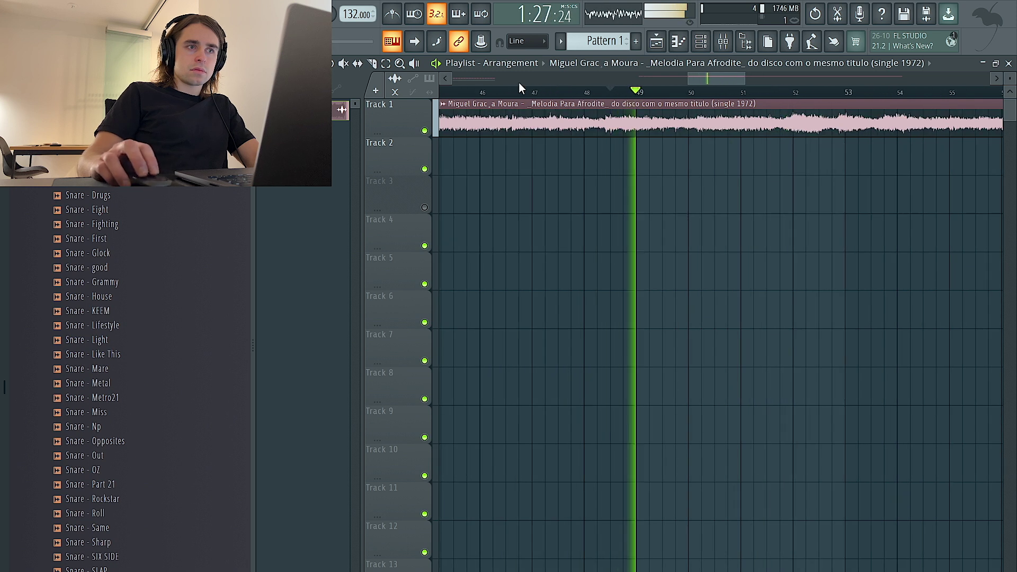
{"action": "scroll", "coordinate": [658, 93], "scroll_direction": "down", "scroll_amount": 3}
{"action": "left_click", "coordinate": [577, 93]}
{"action": "scroll", "coordinate": [587, 113], "scroll_direction": "up", "scroll_amount": 6}
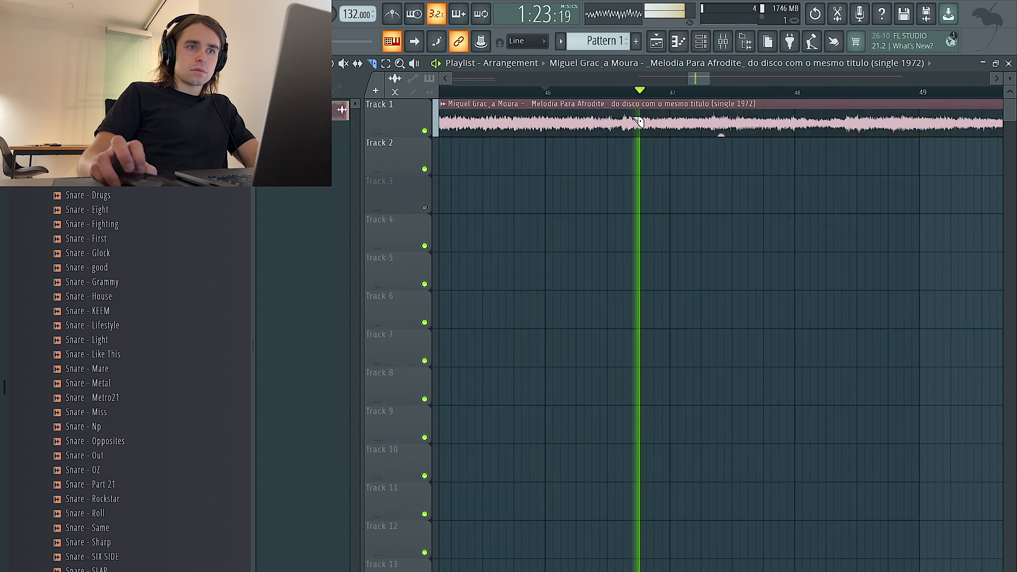
{"action": "scroll", "coordinate": [587, 131], "scroll_direction": "up", "scroll_amount": 1}
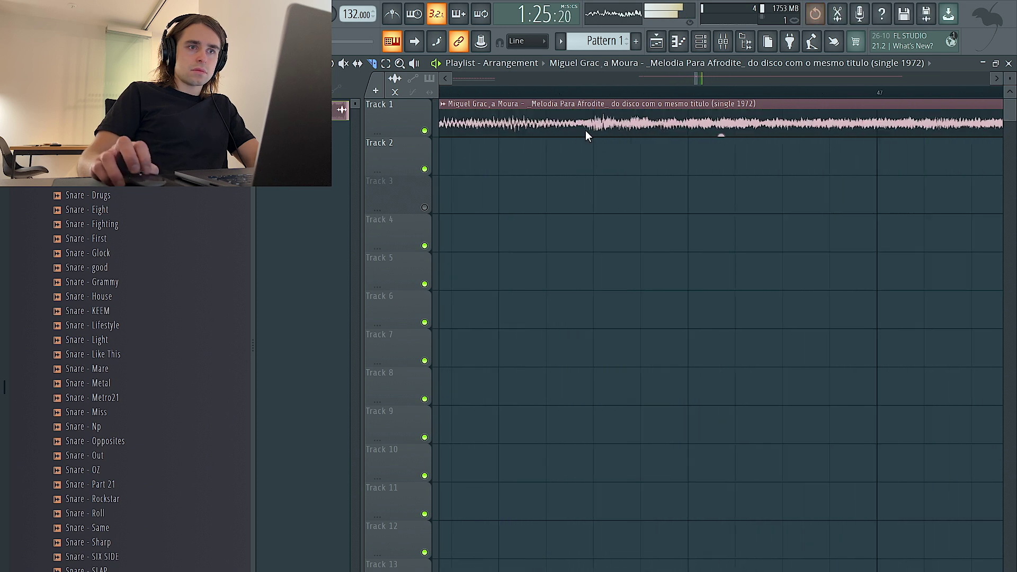
Trim the Track 1 sample to the section from just before bar 47 to just before bar 54, deleting the audio outside it.
{"action": "left_click", "coordinate": [580, 131]}
{"action": "left_click", "coordinate": [527, 132], "text": "ctrl"}
{"action": "key", "text": "Delete"}
{"action": "scroll", "coordinate": [528, 130], "scroll_direction": "down", "scroll_amount": 4}
{"action": "scroll", "coordinate": [540, 122], "scroll_direction": "down", "scroll_amount": 4}
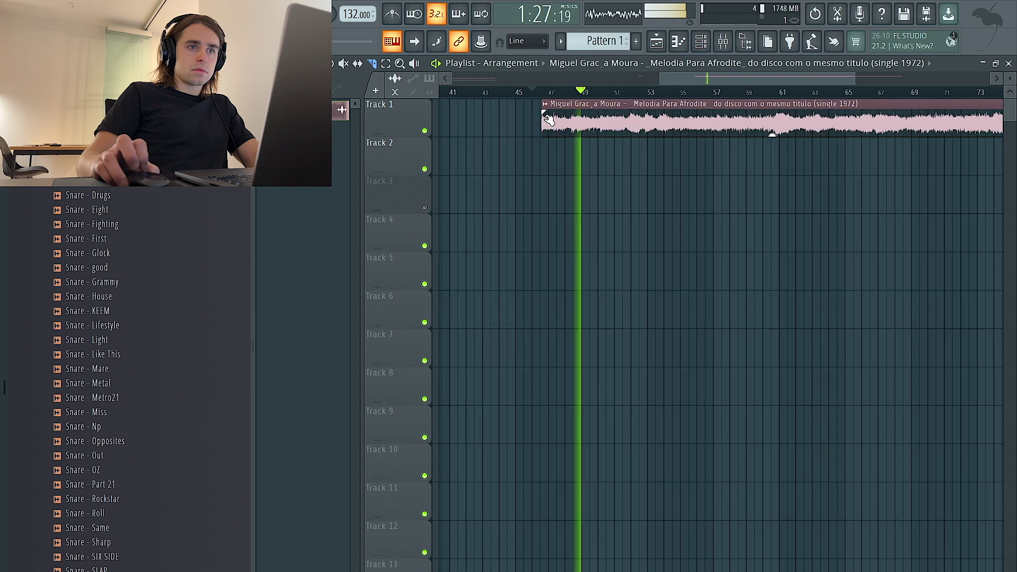
{"action": "scroll", "coordinate": [596, 131], "scroll_direction": "up", "scroll_amount": 2}
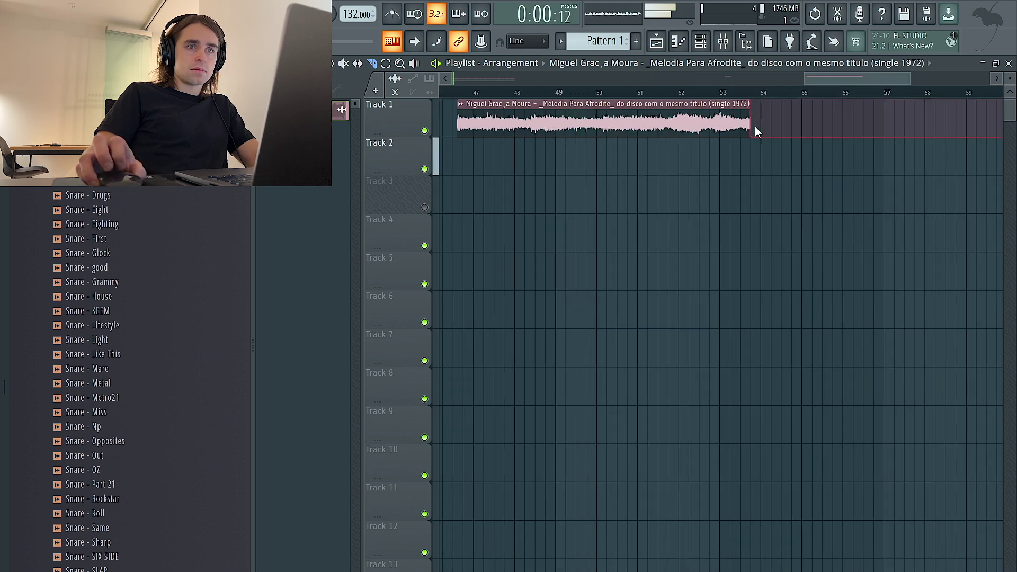
Remove the leftover slice near bar 36 and move the trimmed section to start at bar 9 on Track 1.
{"action": "scroll", "coordinate": [754, 128], "scroll_direction": "down", "scroll_amount": 4}
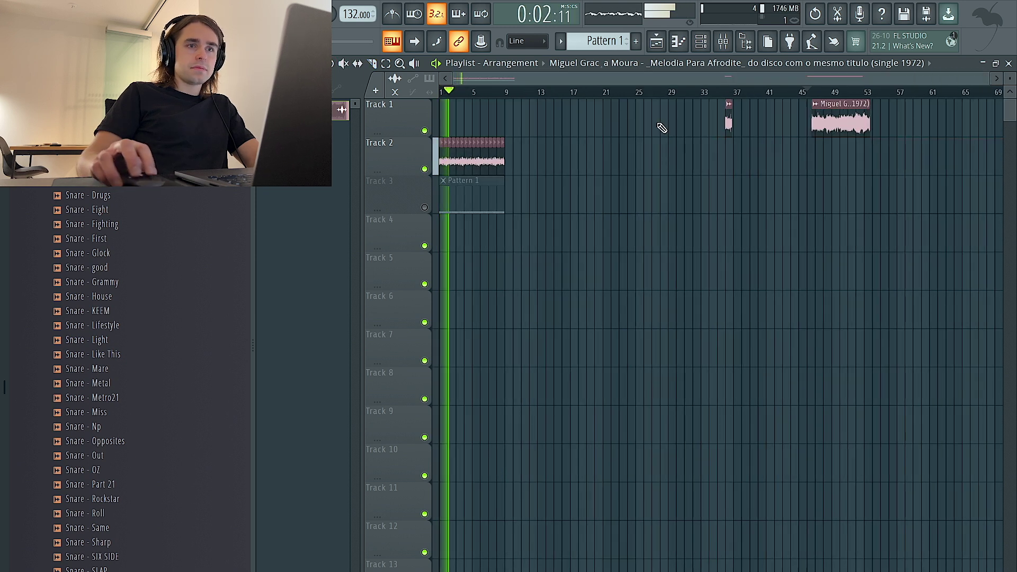
{"action": "left_click_drag", "start_coordinate": [848, 123], "coordinate": [547, 124]}
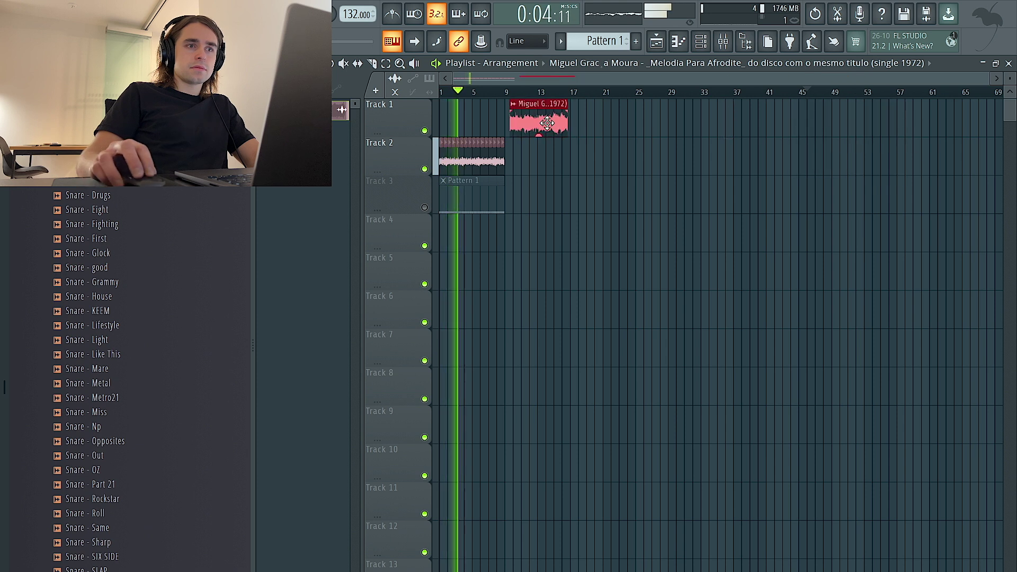
{"action": "scroll", "coordinate": [496, 127], "scroll_direction": "up", "scroll_amount": 4}
{"action": "left_click_drag", "start_coordinate": [812, 115], "coordinate": [836, 121]}
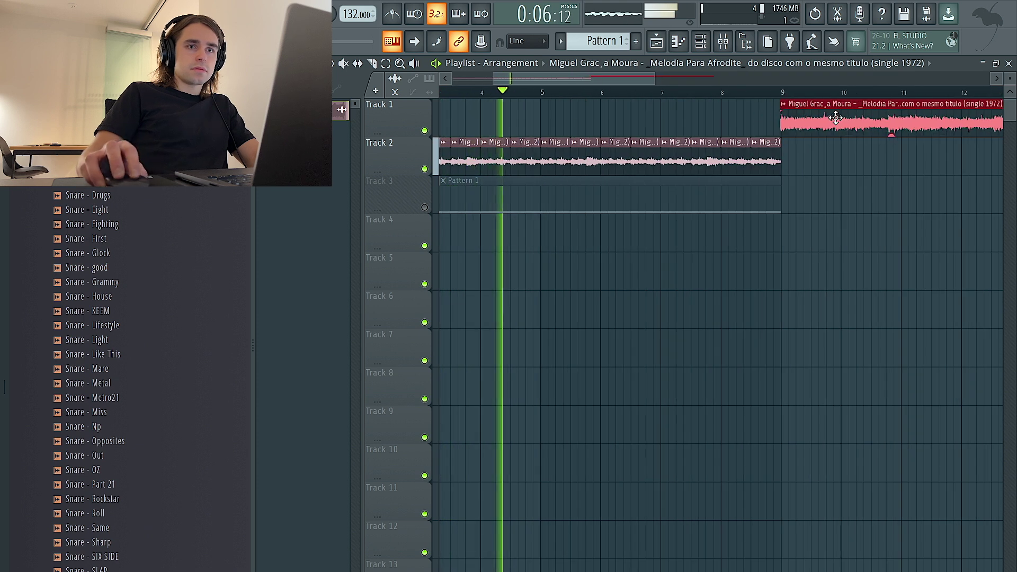
{"action": "scroll", "coordinate": [741, 138], "scroll_direction": "down", "scroll_amount": 3}
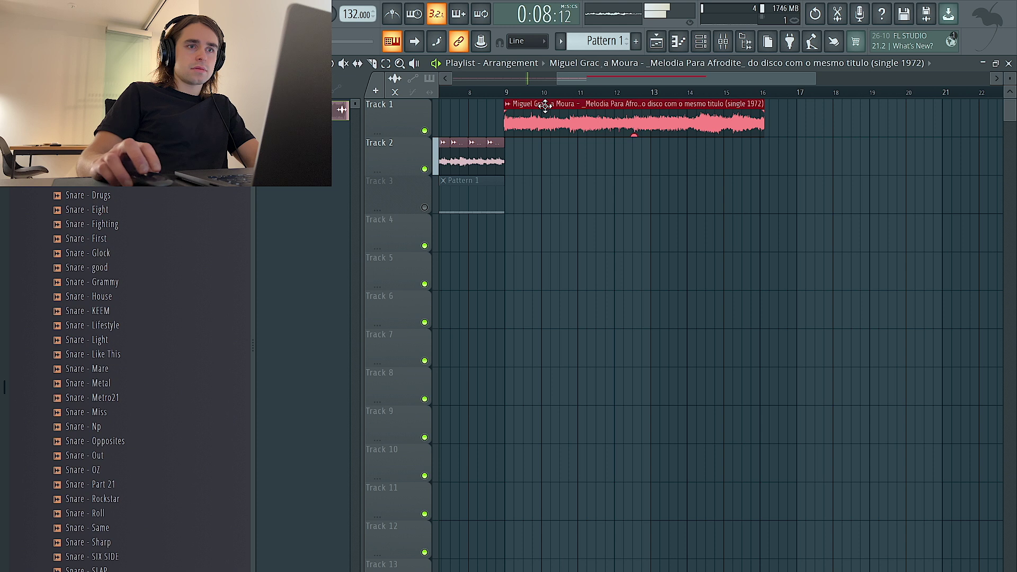
Make the moved Track 1 clip unique and stretch its end to bar 17.
{"action": "left_click", "coordinate": [510, 104]}
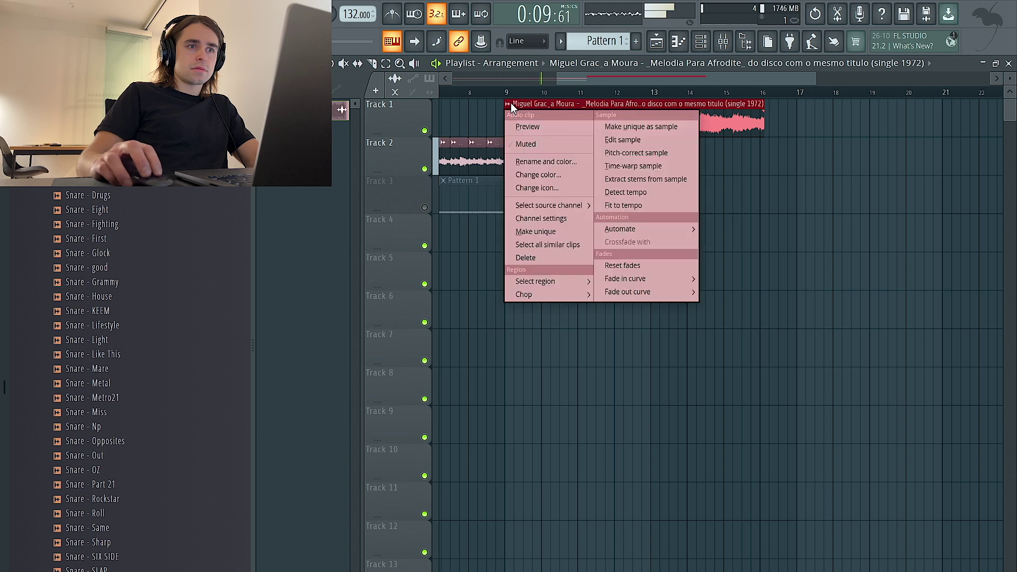
{"action": "left_click", "coordinate": [537, 231]}
{"action": "left_click_drag", "start_coordinate": [769, 111], "coordinate": [795, 106]}
{"action": "key", "text": "ctrl+z"}
{"action": "scroll", "coordinate": [799, 107], "scroll_direction": "up", "scroll_amount": 4}
{"action": "scroll", "coordinate": [804, 111], "scroll_direction": "up", "scroll_amount": 2}
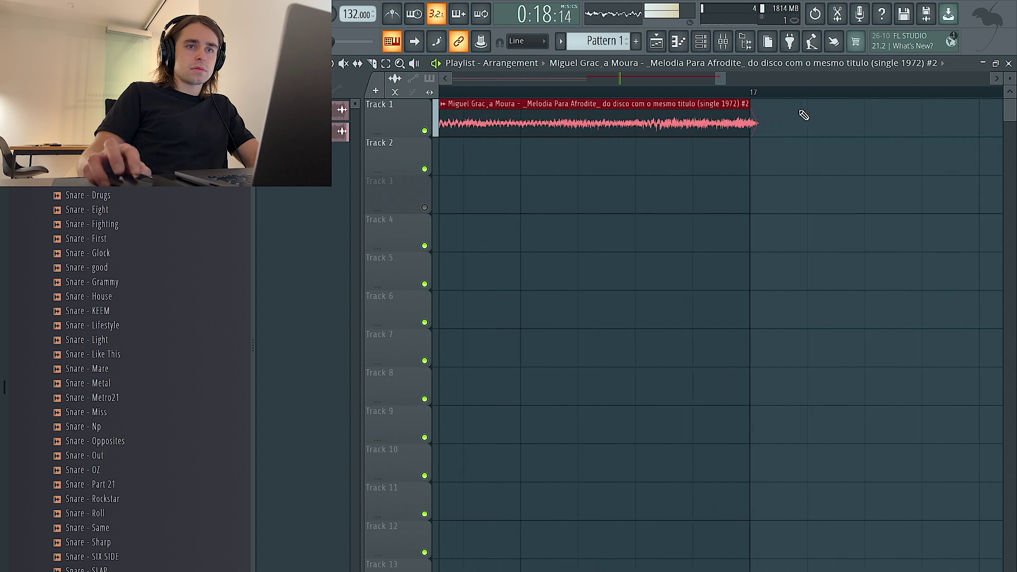
{"action": "scroll", "coordinate": [711, 115], "scroll_direction": "down", "scroll_amount": 6}
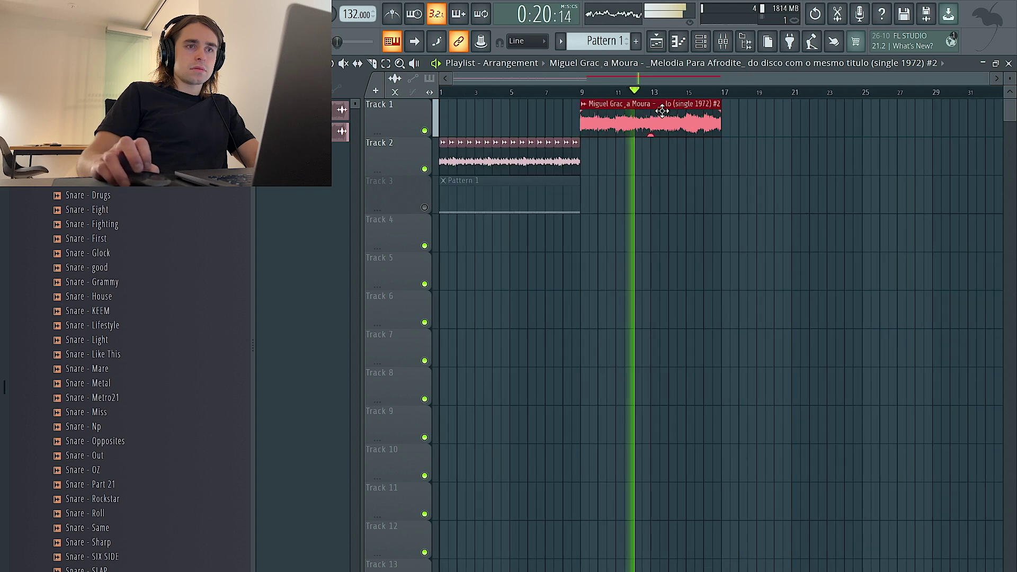
Play the stretched clip alternately from bar 9 and bar 13 to compare how its two halves sound.
{"action": "scroll", "coordinate": [665, 110], "scroll_direction": "up", "scroll_amount": 4}
{"action": "scroll", "coordinate": [664, 111], "scroll_direction": "up", "scroll_amount": 2}
{"action": "scroll", "coordinate": [662, 110], "scroll_direction": "down", "scroll_amount": 2}
{"action": "scroll", "coordinate": [663, 110], "scroll_direction": "down", "scroll_amount": 3}
{"action": "left_click", "coordinate": [581, 94]}
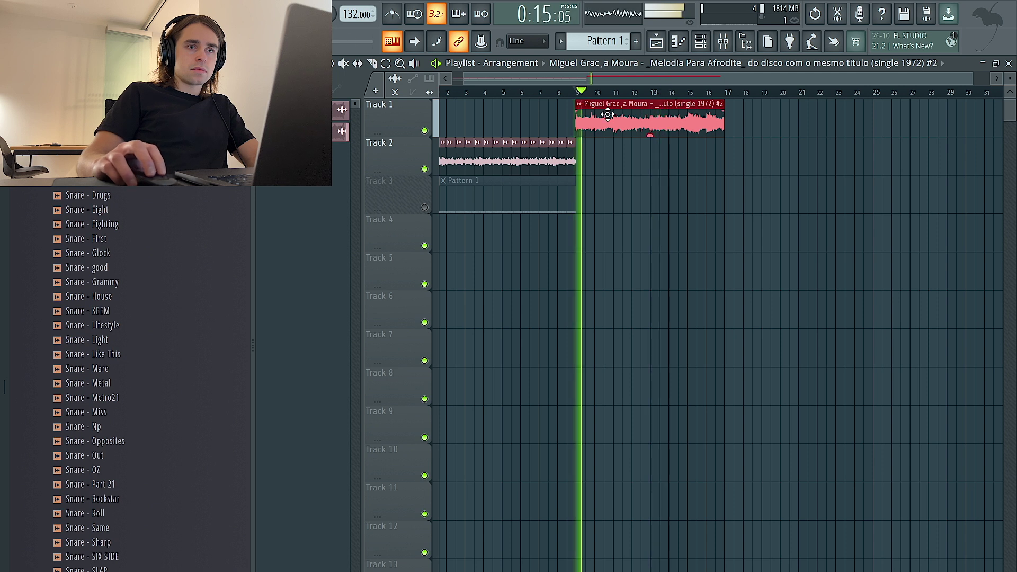
{"action": "double_click", "coordinate": [610, 116]}
{"action": "left_click", "coordinate": [651, 94]}
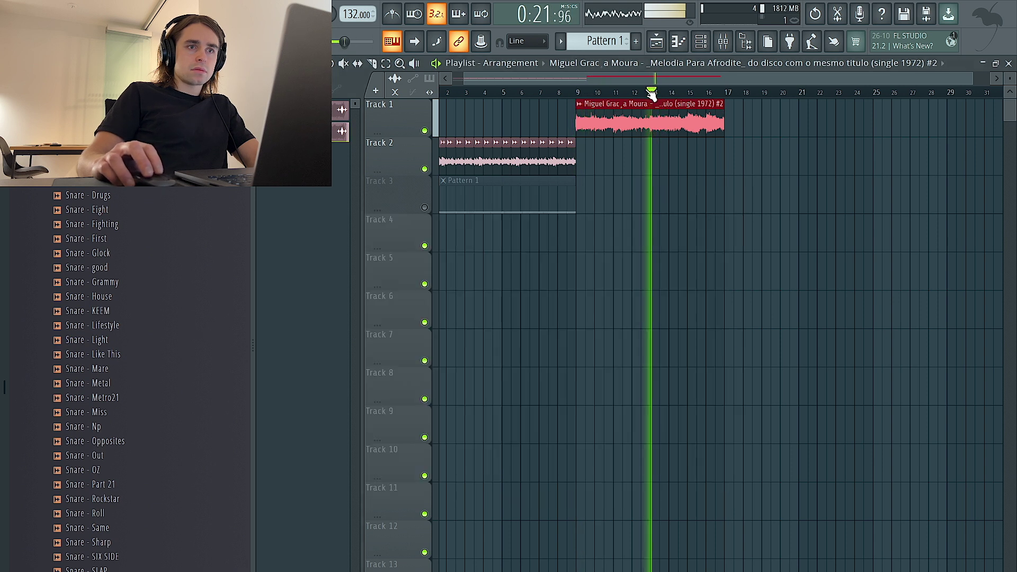
{"action": "left_click", "coordinate": [580, 95]}
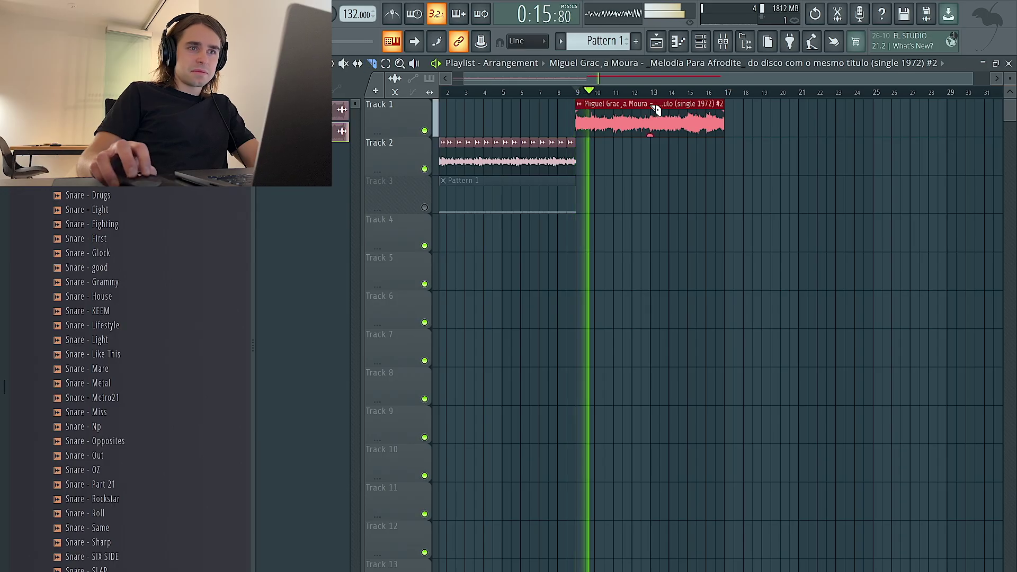
{"action": "left_click", "coordinate": [655, 94]}
{"action": "left_click", "coordinate": [579, 94]}
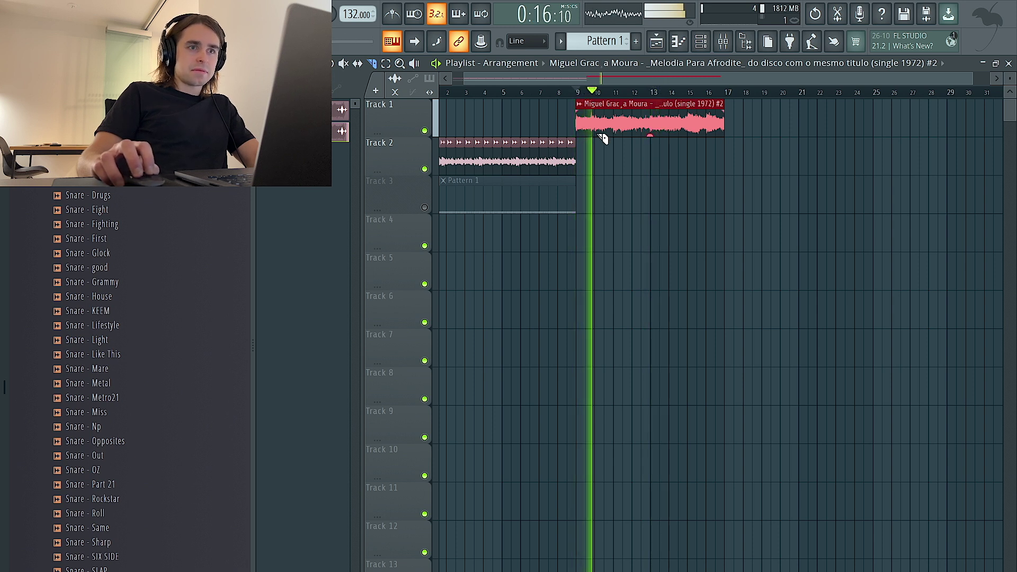
Slice the stretched Track 1 clip and duplicate its one-bar slices on Track 2 to fill bars 17 to 20.
{"action": "left_click", "coordinate": [651, 126]}
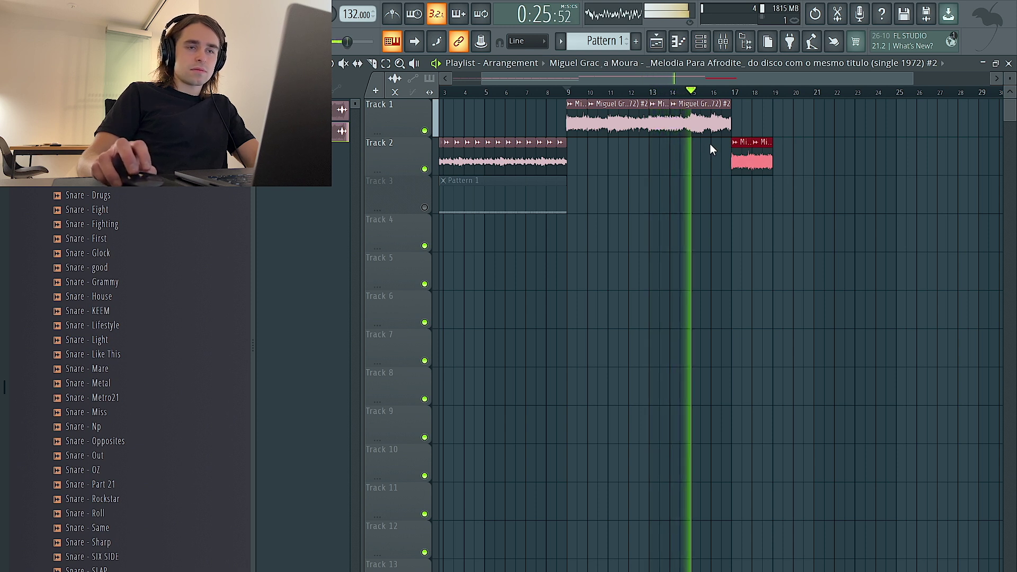
{"action": "scroll", "coordinate": [755, 141], "scroll_direction": "right", "scroll_amount": 5}
{"action": "left_click_drag", "start_coordinate": [729, 146], "coordinate": [634, 170]}
{"action": "scroll", "coordinate": [609, 160], "scroll_direction": "right", "scroll_amount": 1}
{"action": "key", "text": "ctrl+b"}
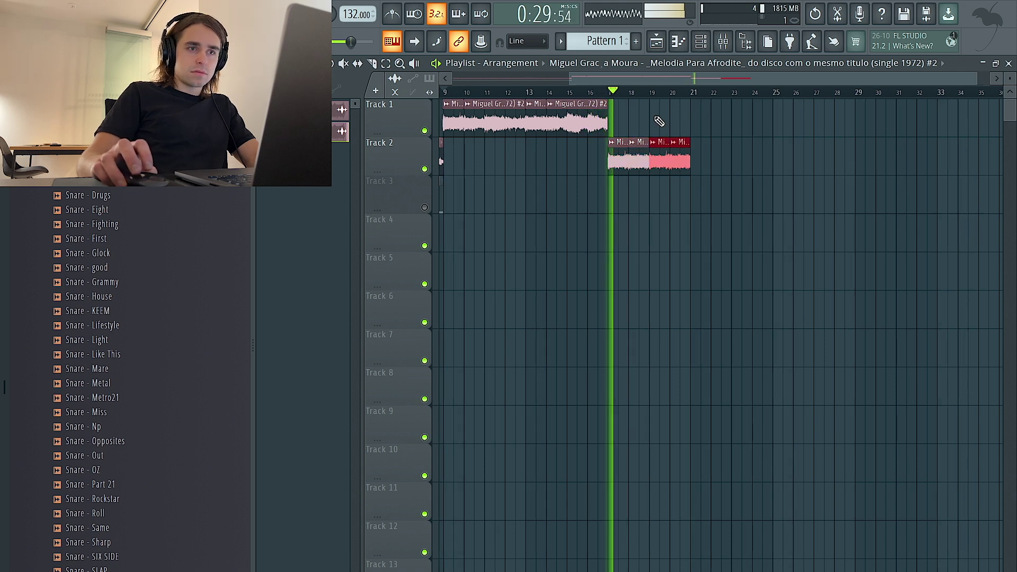
Shorten the last one-bar slice on Track 2 to end before bar 21 and play the slices from bar 17.
{"action": "scroll", "coordinate": [646, 119], "scroll_direction": "up", "scroll_amount": 2}
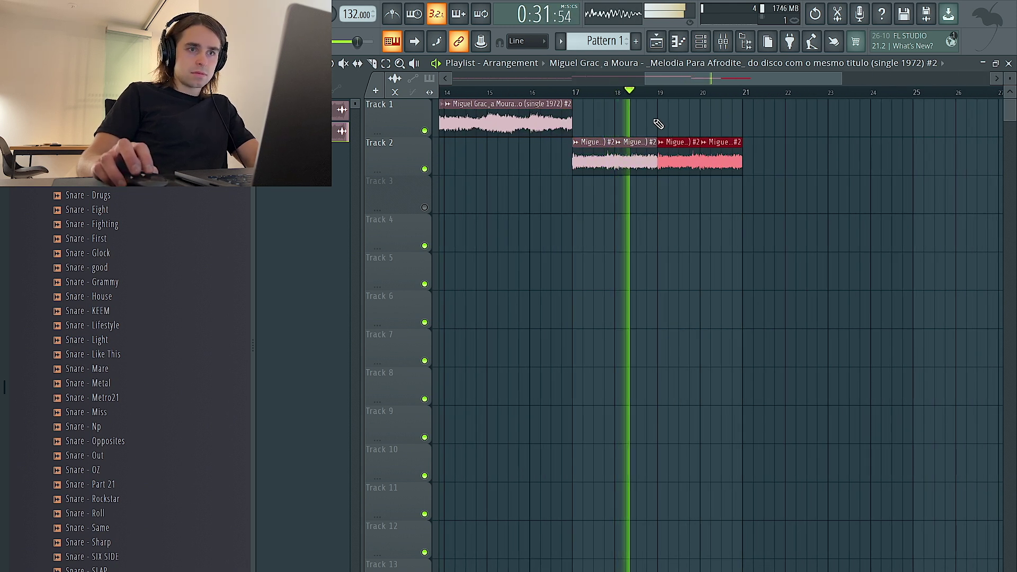
{"action": "scroll", "coordinate": [688, 131], "scroll_direction": "up", "scroll_amount": 3}
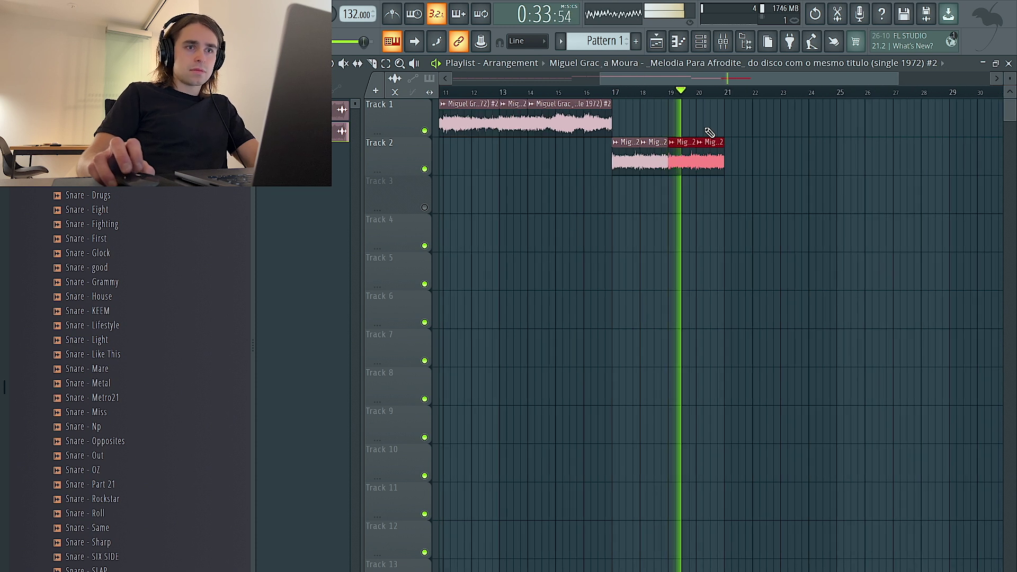
{"action": "scroll", "coordinate": [711, 130], "scroll_direction": "up", "scroll_amount": 1}
{"action": "key", "text": "ctrl+d"}
{"action": "left_click_drag", "start_coordinate": [736, 145], "coordinate": [727, 144]}
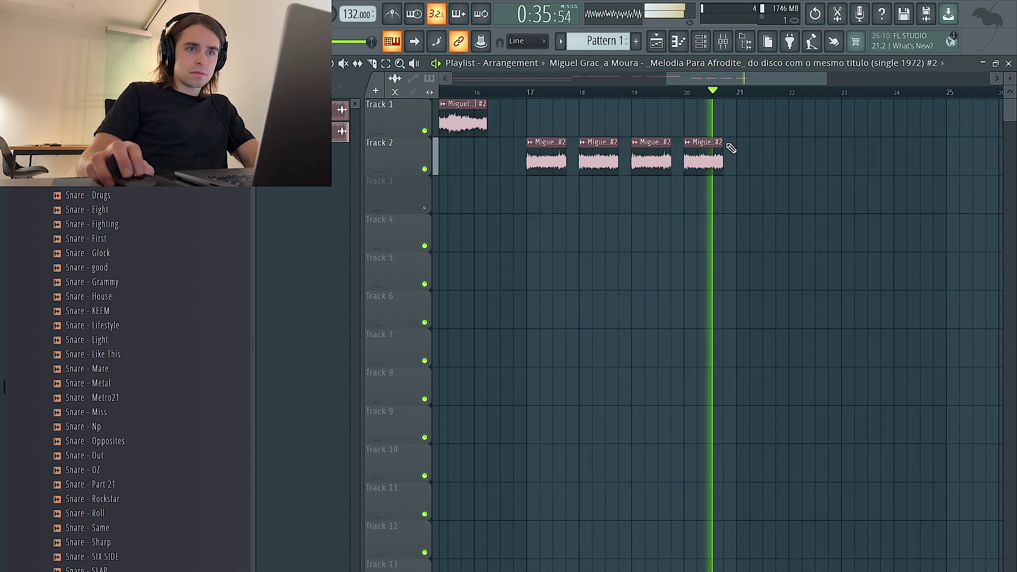
{"action": "left_click", "coordinate": [545, 96]}
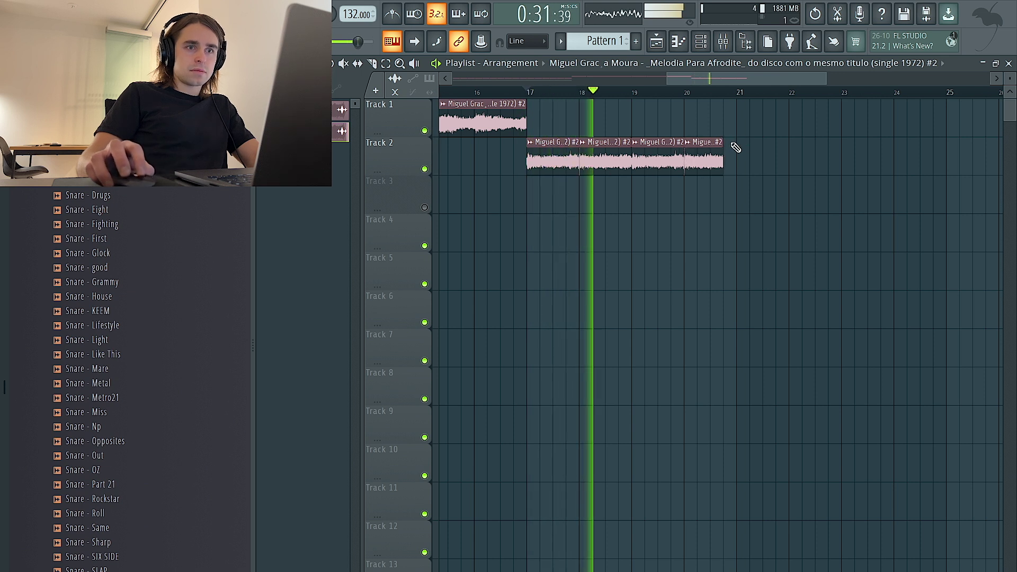
Extend the chopped section to eight bars with slice copies at bar 21 and a Track 1 slice at bar 23, and duplicate it to bar 25.
{"action": "scroll", "coordinate": [734, 144], "scroll_direction": "down", "scroll_amount": 4}
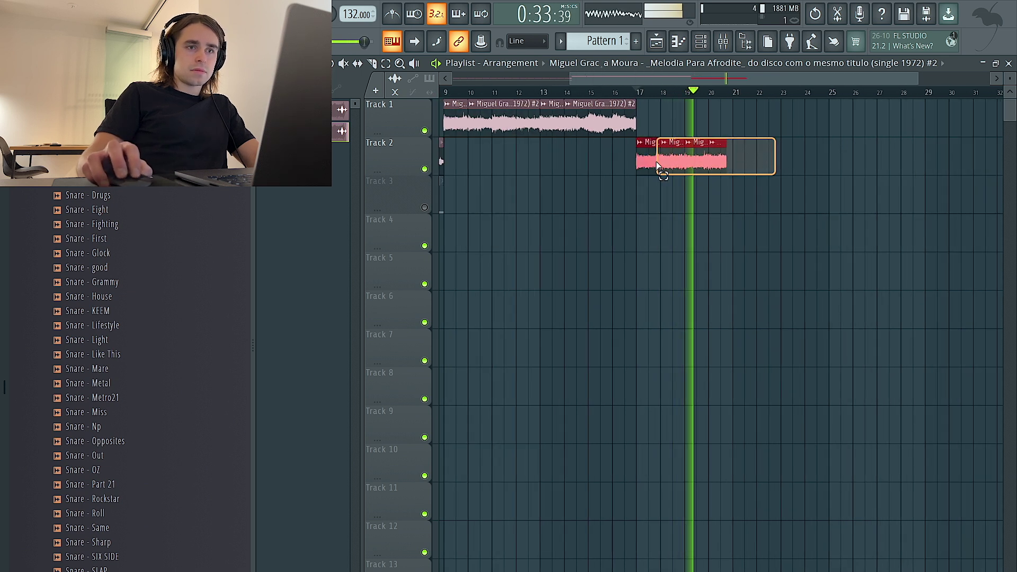
{"action": "scroll", "coordinate": [737, 161], "scroll_direction": "up", "scroll_amount": 5}
{"action": "scroll", "coordinate": [710, 161], "scroll_direction": "down", "scroll_amount": 6}
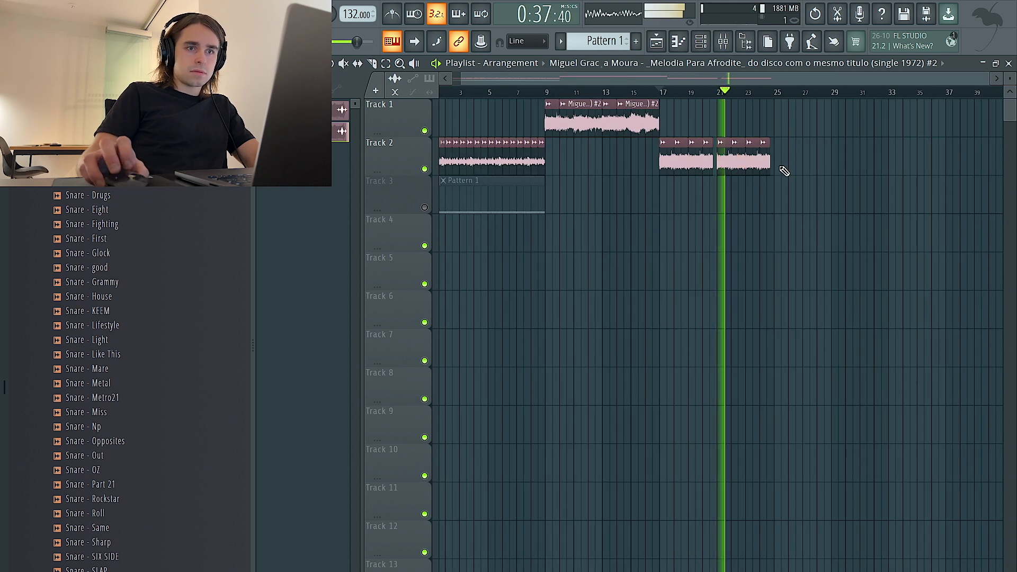
{"action": "scroll", "coordinate": [784, 169], "scroll_direction": "up", "scroll_amount": 5}
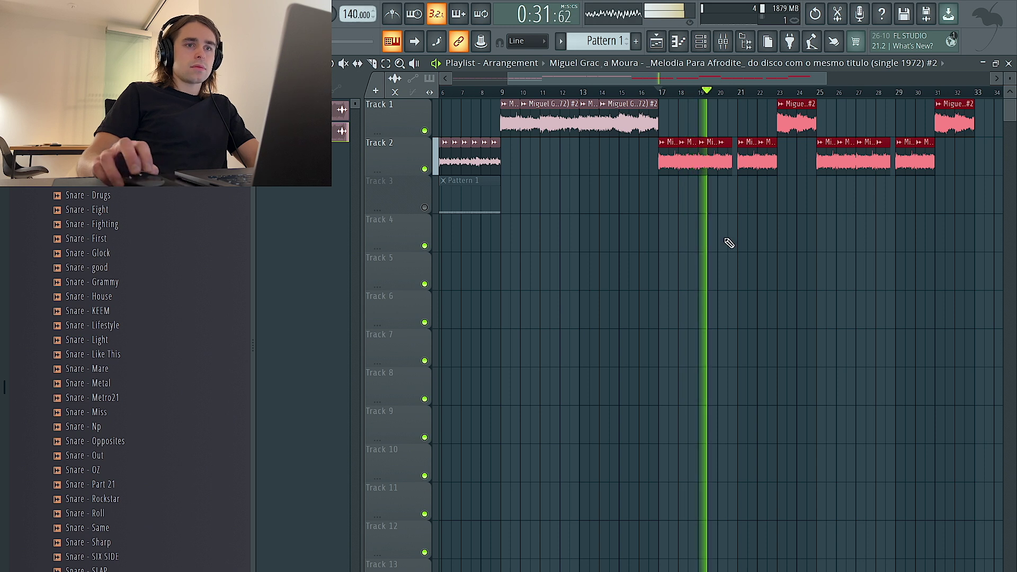
Unmute Track 3 and keep Pattern 1 only under bars 25 to 32, deleting its earlier clips.
{"action": "scroll", "coordinate": [729, 243], "scroll_direction": "down", "scroll_amount": 4}
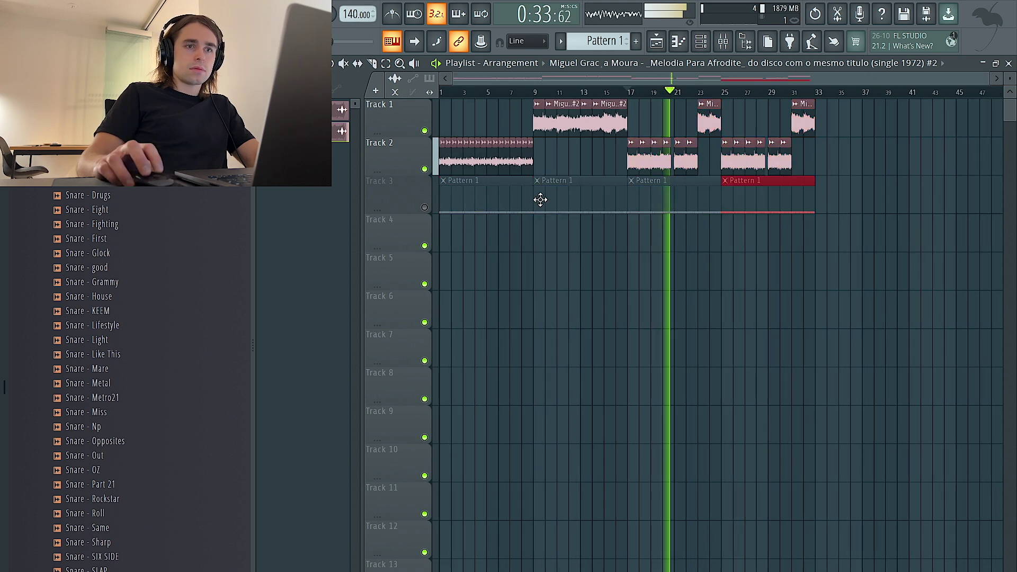
{"action": "left_click", "coordinate": [427, 208]}
{"action": "right_click", "coordinate": [550, 208]}
{"action": "right_click", "coordinate": [499, 207]}
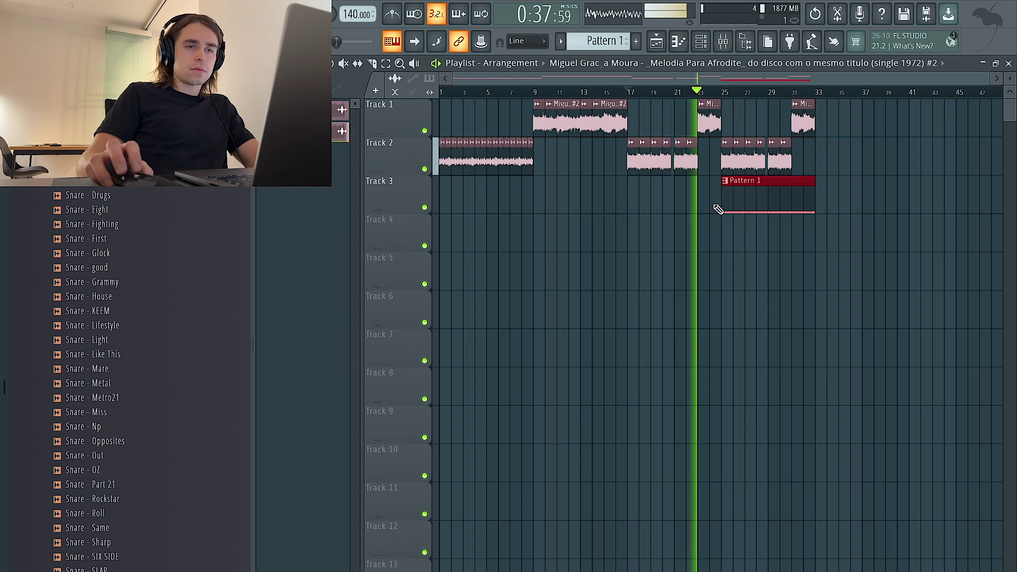
Select the timeline range covering bars 25 to 32 for looped playback.
{"action": "scroll", "coordinate": [517, 199], "scroll_direction": "up", "scroll_amount": 6}
{"action": "scroll", "coordinate": [607, 194], "scroll_direction": "down", "scroll_amount": 6}
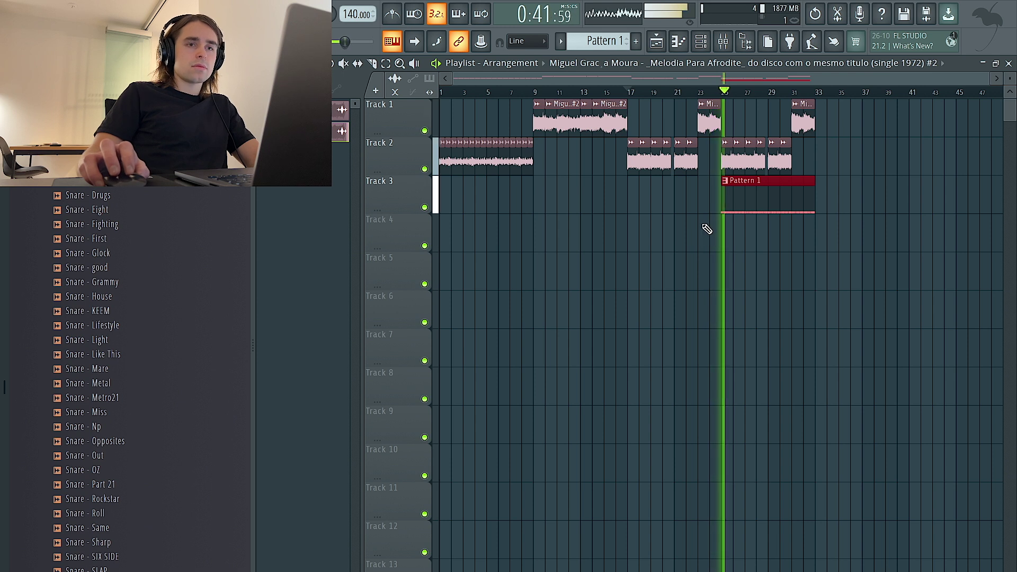
{"action": "left_click_drag", "start_coordinate": [820, 94], "coordinate": [721, 94]}
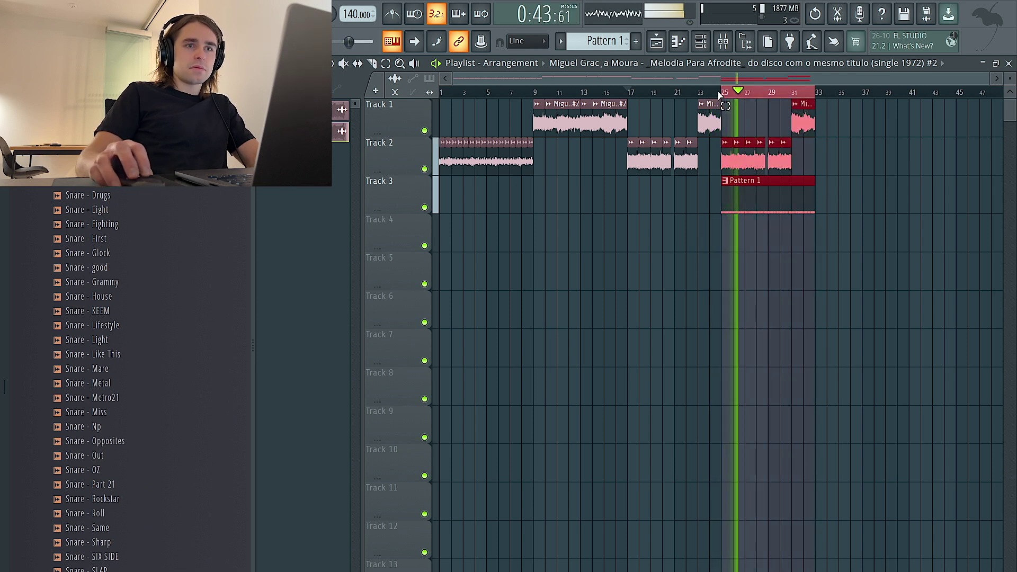
Open the Channel rack, show the Unsorted channel group and select the Snare - Teen X channel.
{"action": "left_click", "coordinate": [702, 43]}
{"action": "left_click", "coordinate": [361, 65]}
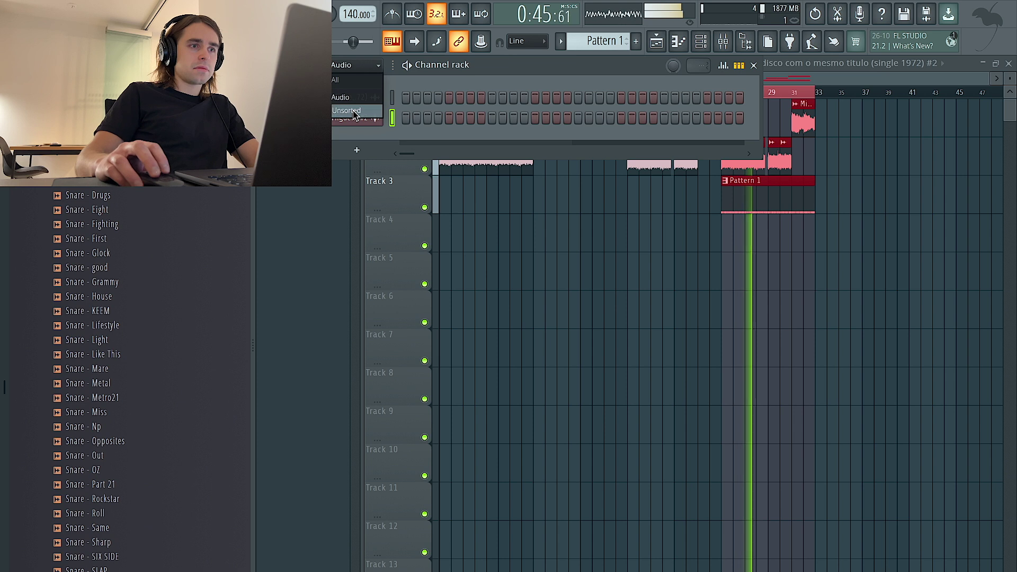
{"action": "left_click", "coordinate": [364, 137]}
{"action": "left_click", "coordinate": [390, 196]}
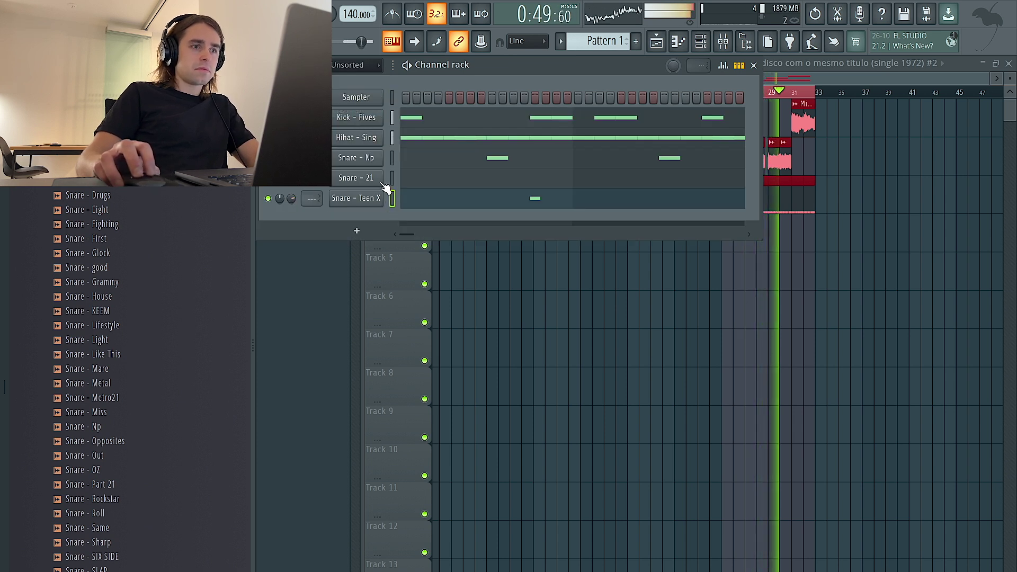
{"action": "scroll", "coordinate": [160, 197], "scroll_direction": "up", "scroll_amount": 5}
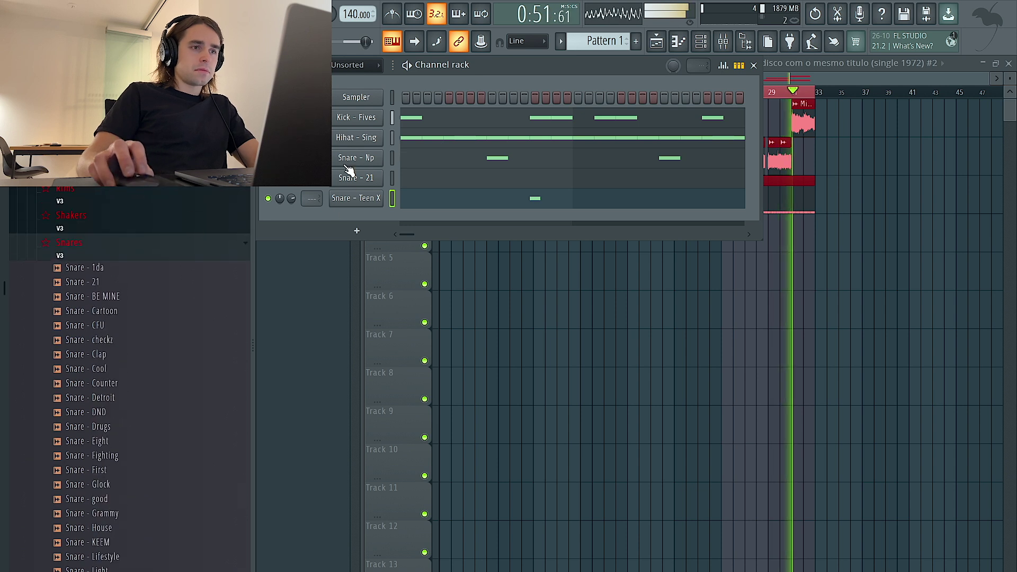
Replace the Snare - Np channel's sample with Snare - 1da, trying Snare - 21 in its place as well.
{"action": "left_click", "coordinate": [349, 161]}
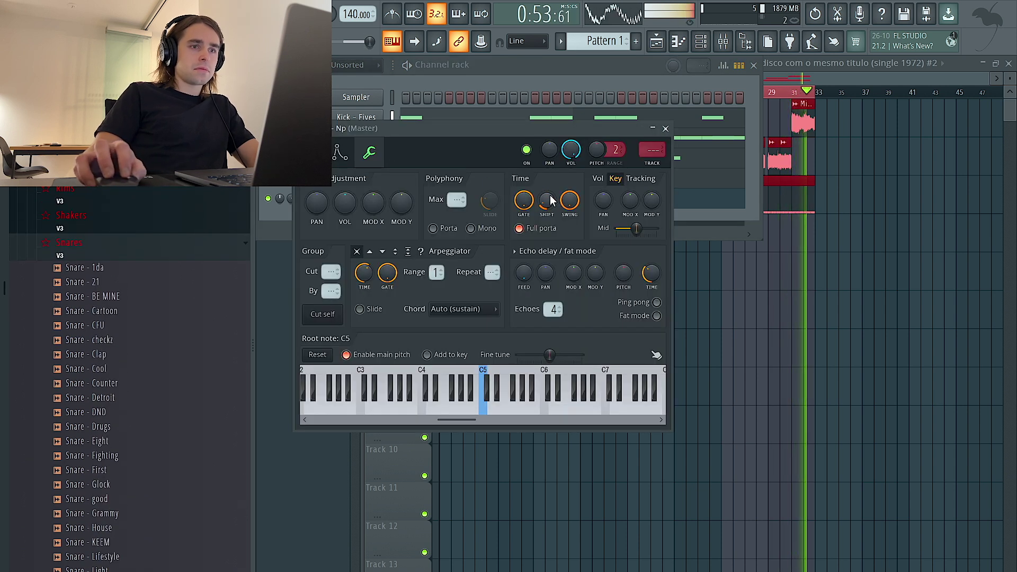
{"action": "left_click", "coordinate": [666, 129]}
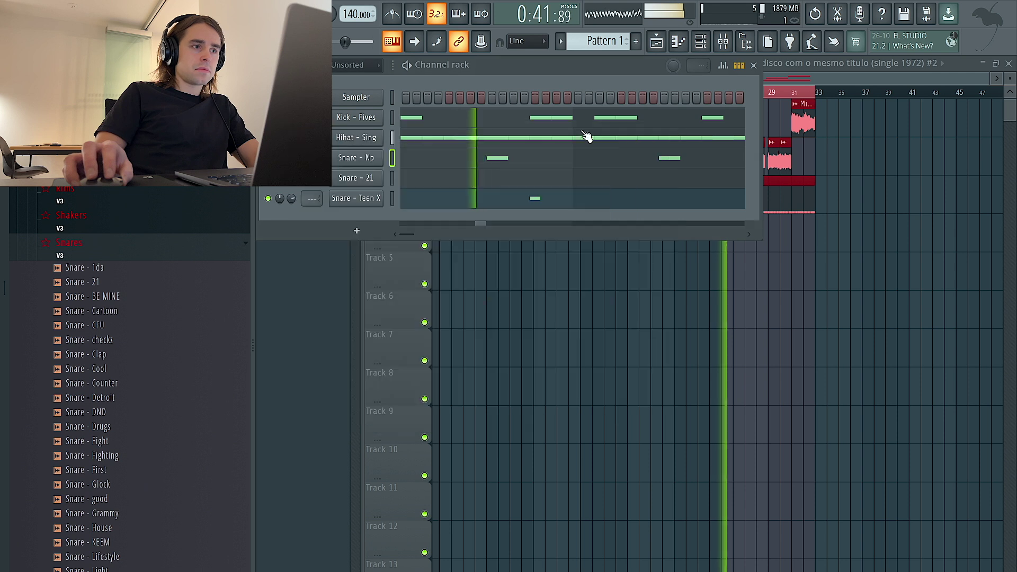
{"action": "scroll", "coordinate": [103, 313], "scroll_direction": "up", "scroll_amount": 2}
{"action": "left_click_drag", "start_coordinate": [106, 353], "coordinate": [358, 165]}
{"action": "left_click_drag", "start_coordinate": [131, 332], "coordinate": [356, 157]}
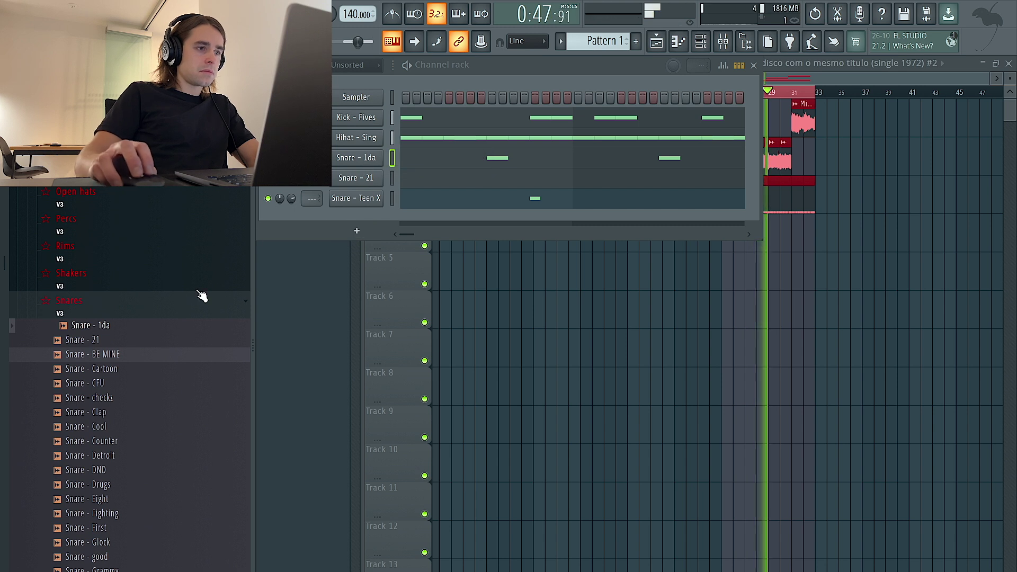
{"action": "scroll", "coordinate": [140, 355], "scroll_direction": "down", "scroll_amount": 7}
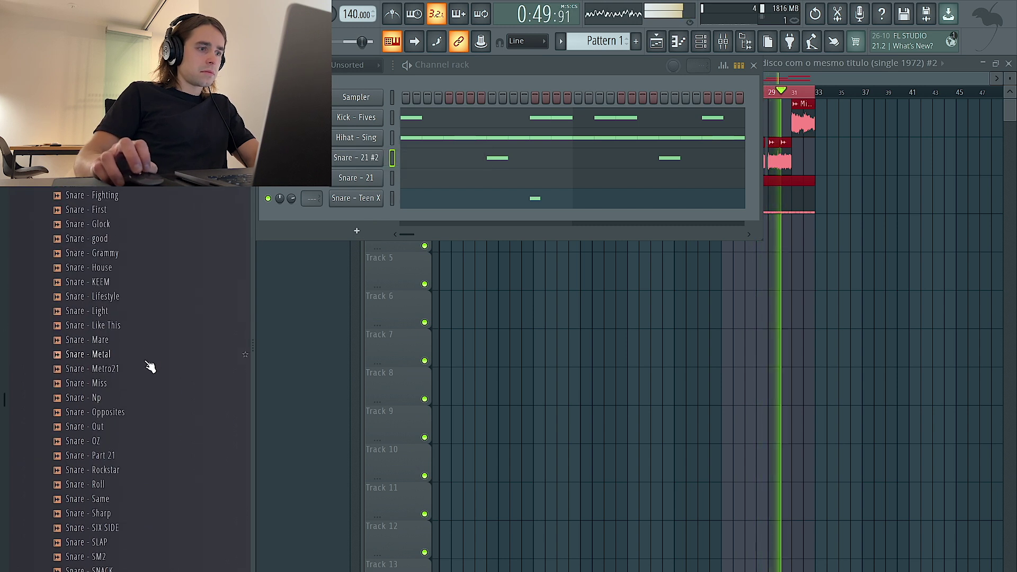
Try Snare - Metro21, Opposites, Part 21, OZ and Out in turn as the main snare channel's sample.
{"action": "left_click", "coordinate": [139, 369]}
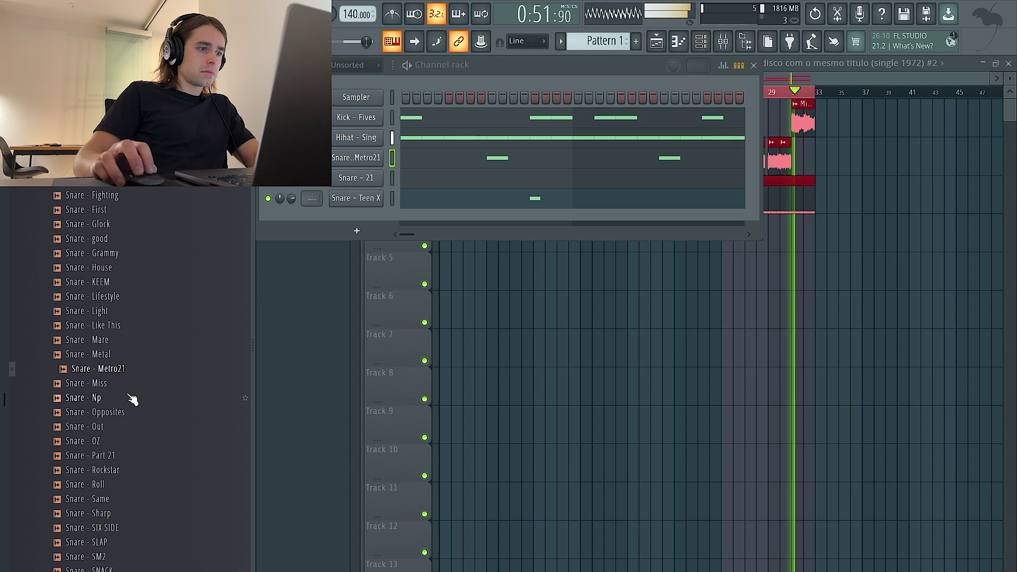
{"action": "left_click", "coordinate": [140, 413]}
{"action": "scroll", "coordinate": [146, 417], "scroll_direction": "down", "scroll_amount": 2}
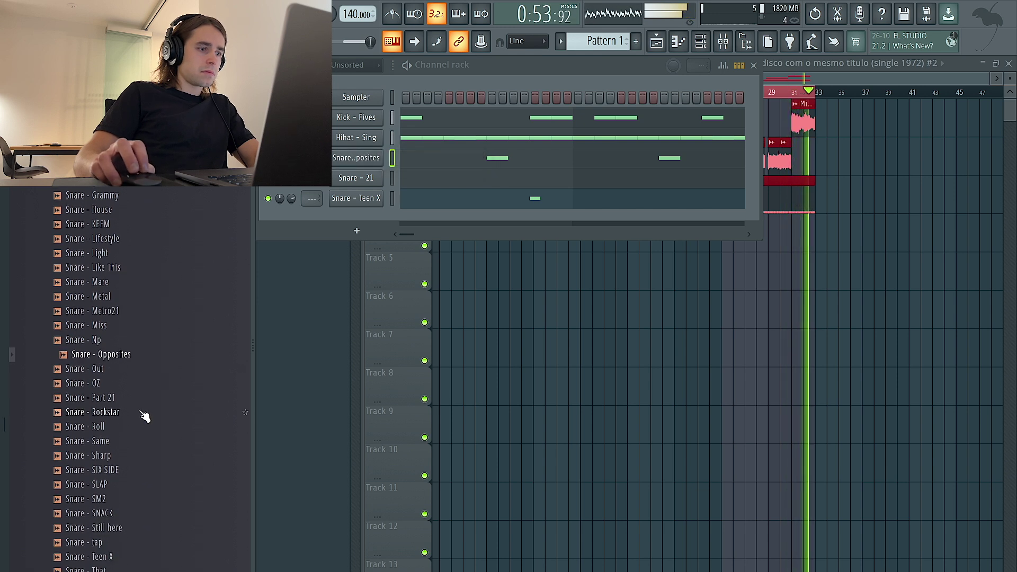
{"action": "left_click", "coordinate": [136, 400]}
{"action": "scroll", "coordinate": [137, 408], "scroll_direction": "up", "scroll_amount": 2}
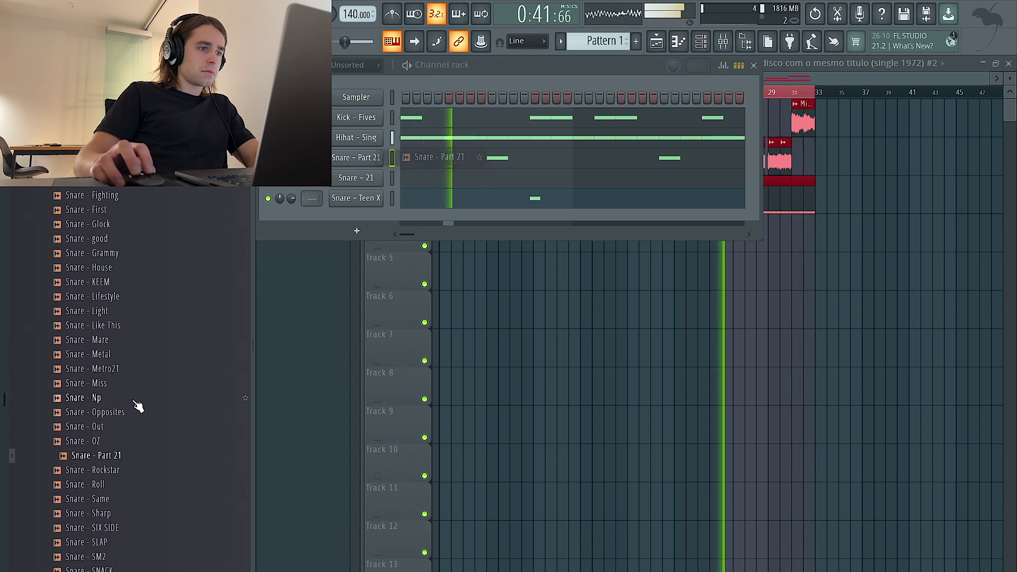
{"action": "left_click", "coordinate": [135, 443]}
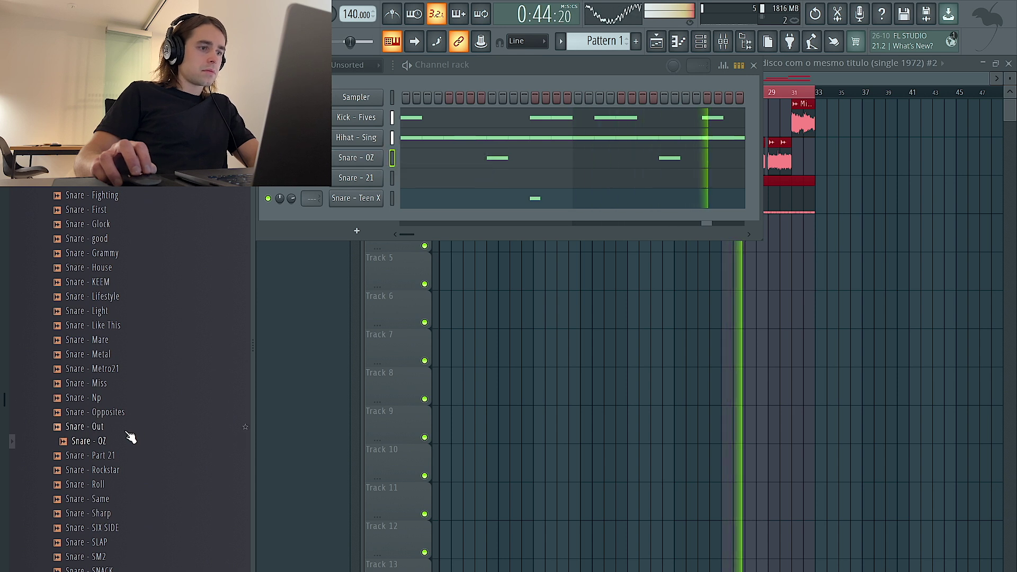
{"action": "left_click", "coordinate": [119, 428]}
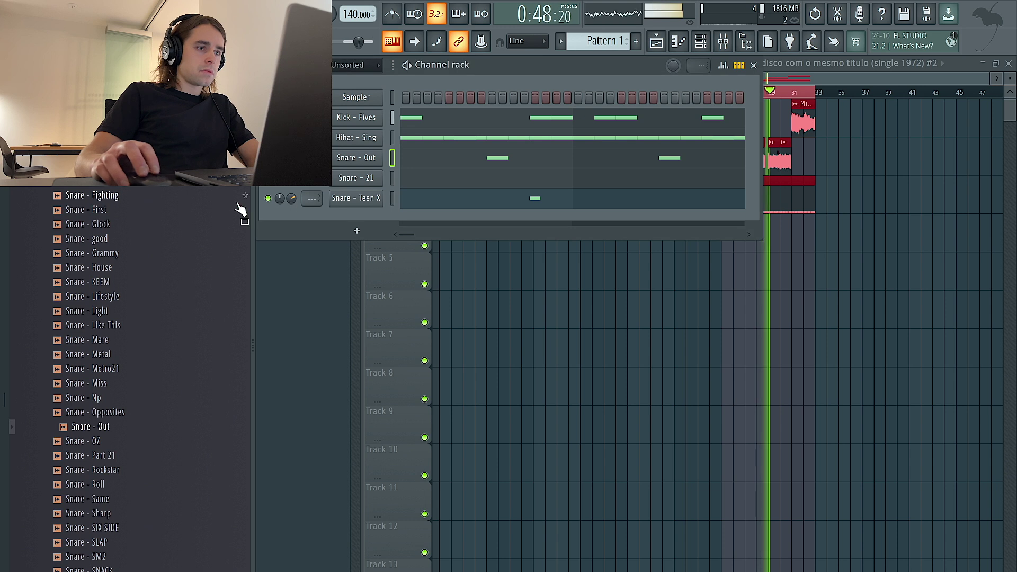
Load Snare - BE MINE as the main snare channel's sample.
{"action": "scroll", "coordinate": [100, 229], "scroll_direction": "up", "scroll_amount": 8}
{"action": "left_click_drag", "start_coordinate": [347, 204], "coordinate": [356, 157]}
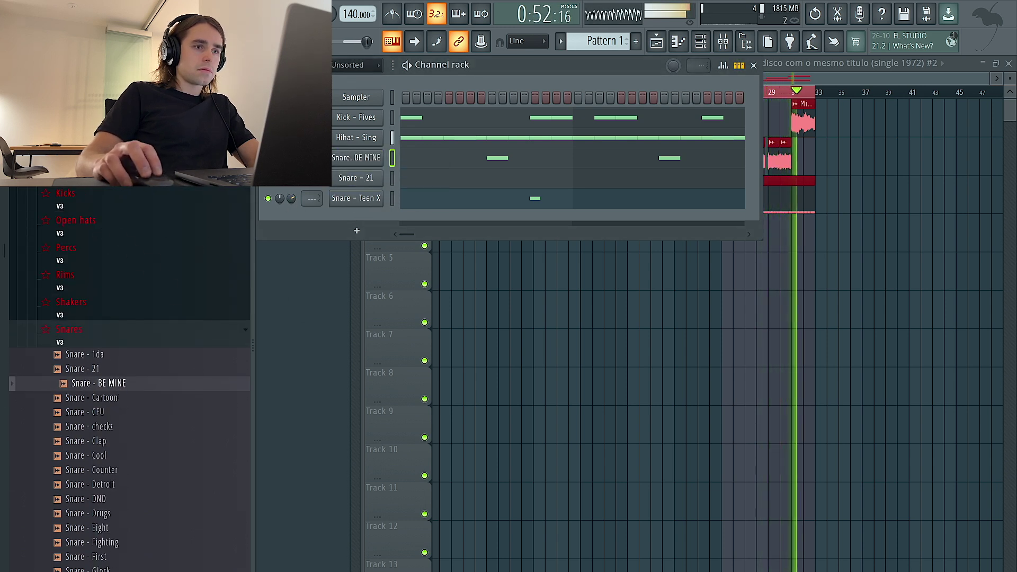
Raise the low cut and lower the high cut in the sample track's Fruity parametric EQ 2, and reduce that mixer track's volume.
{"action": "left_click", "coordinate": [897, 223]}
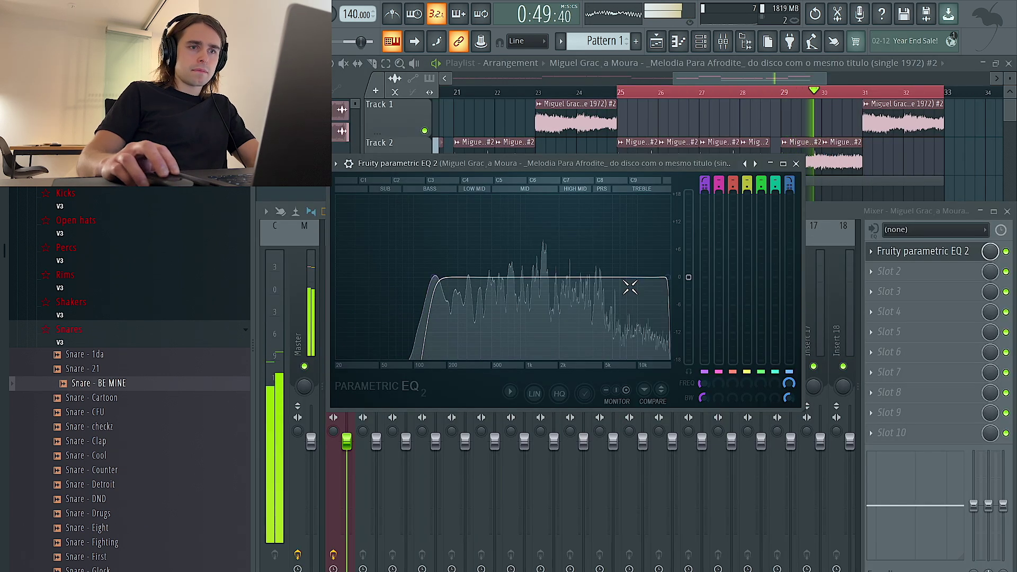
{"action": "left_click_drag", "start_coordinate": [658, 277], "coordinate": [637, 277]}
{"action": "left_click_drag", "start_coordinate": [434, 277], "coordinate": [441, 277]}
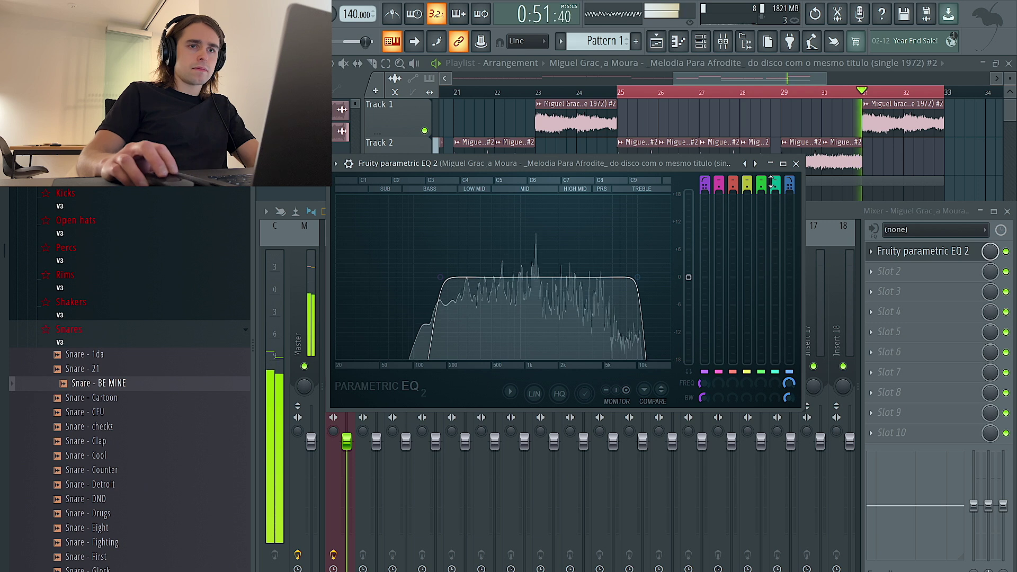
{"action": "left_click", "coordinate": [796, 164]}
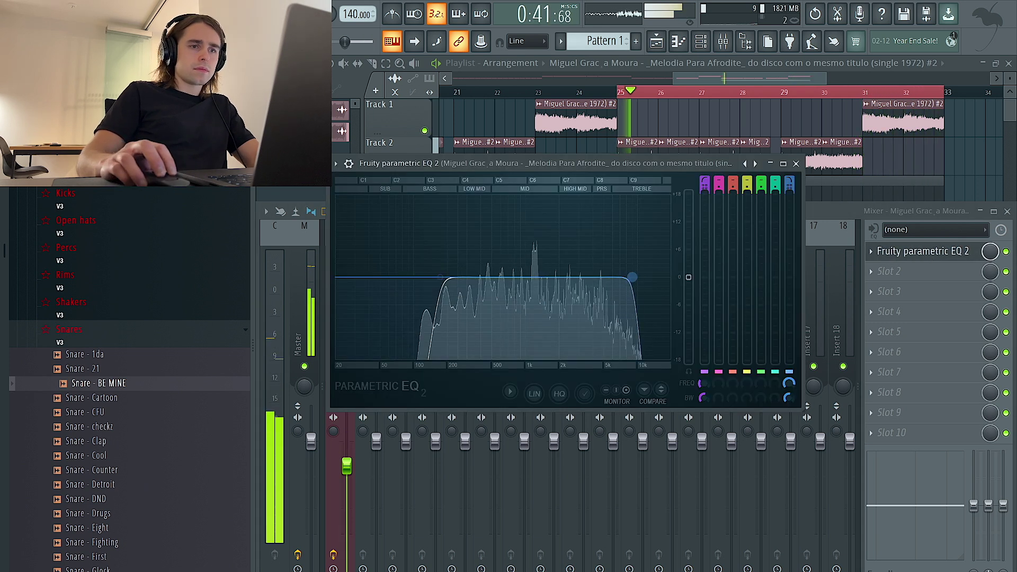
{"action": "right_click", "coordinate": [974, 166]}
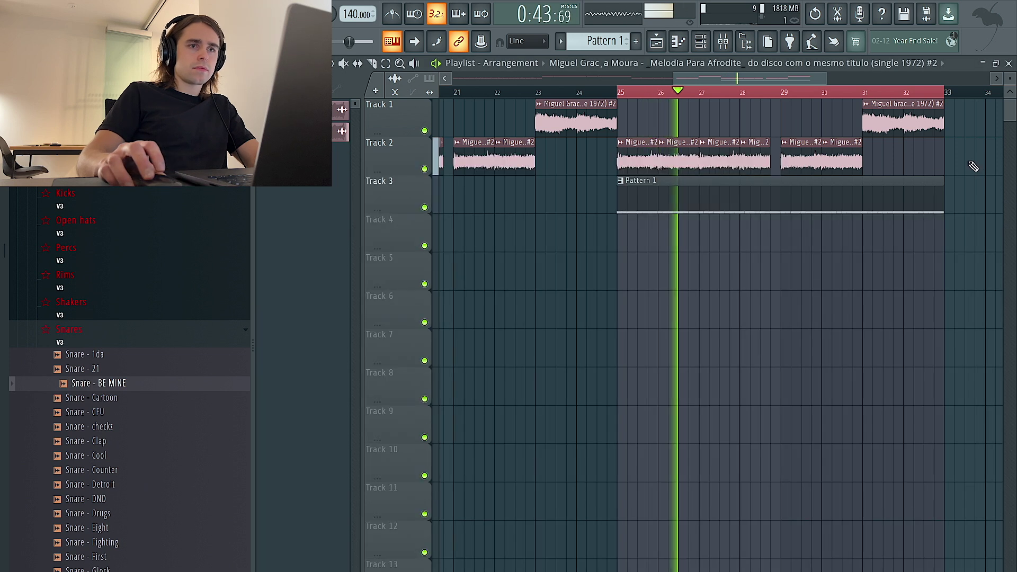
Solo Track 2 with Track 1 also enabled, and bypass Fruity parametric EQ 2 on the sample's mixer track.
{"action": "scroll", "coordinate": [670, 255], "scroll_direction": "down", "scroll_amount": 2}
{"action": "scroll", "coordinate": [670, 254], "scroll_direction": "down", "scroll_amount": 1}
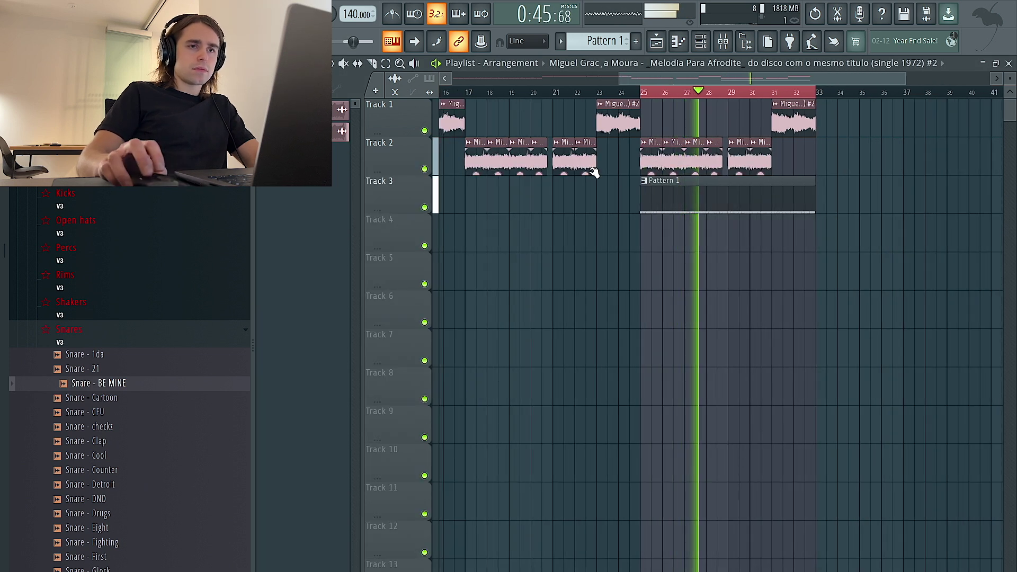
{"action": "right_click", "coordinate": [424, 169]}
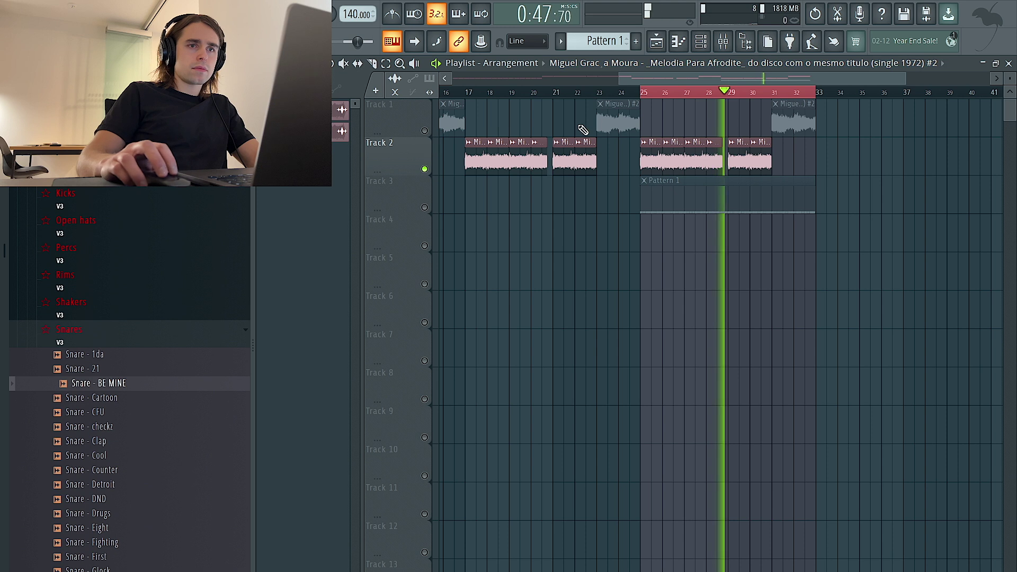
{"action": "left_click", "coordinate": [424, 130]}
{"action": "left_click", "coordinate": [740, 44]}
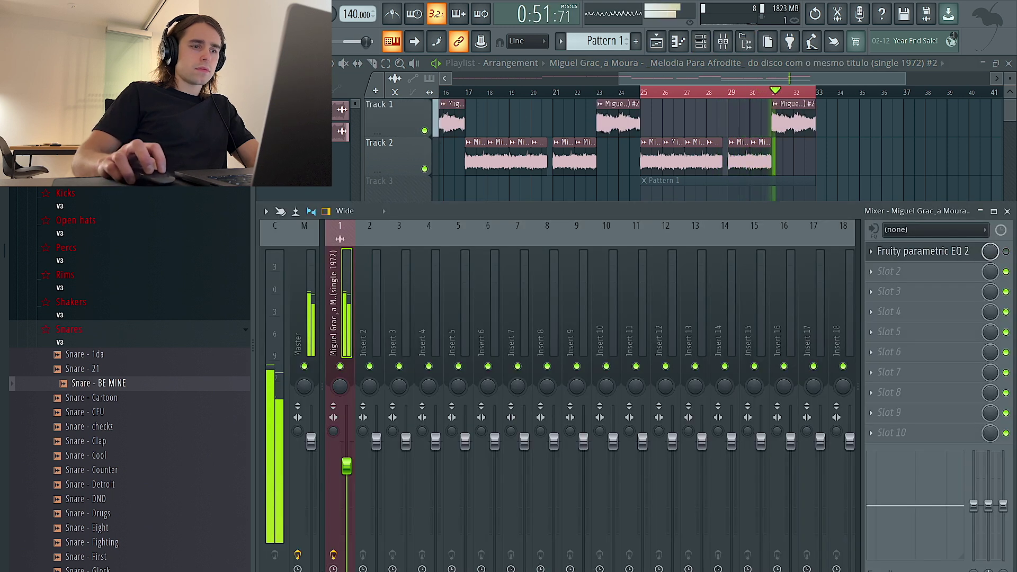
{"action": "left_click", "coordinate": [622, 430]}
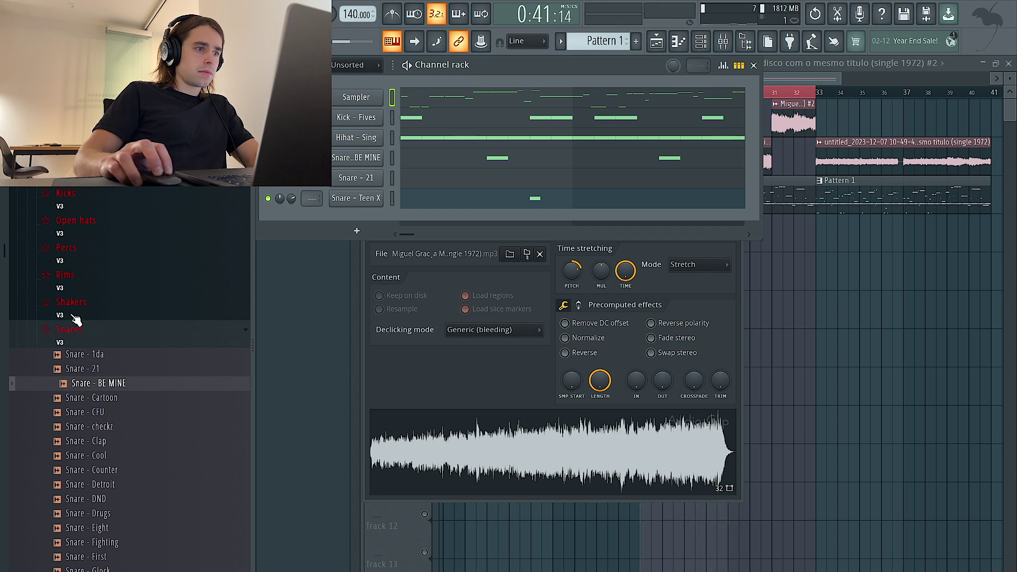
Audition samples from the Open hats folder and add Open hat - Normal as a new channel in the Channel rack.
{"action": "left_click", "coordinate": [100, 232]}
{"action": "left_click", "coordinate": [110, 304]}
{"action": "left_click", "coordinate": [116, 347]}
{"action": "left_click", "coordinate": [117, 336]}
{"action": "left_click", "coordinate": [120, 347]}
{"action": "left_click", "coordinate": [125, 362]}
{"action": "left_click", "coordinate": [127, 377]}
{"action": "left_click", "coordinate": [129, 392]}
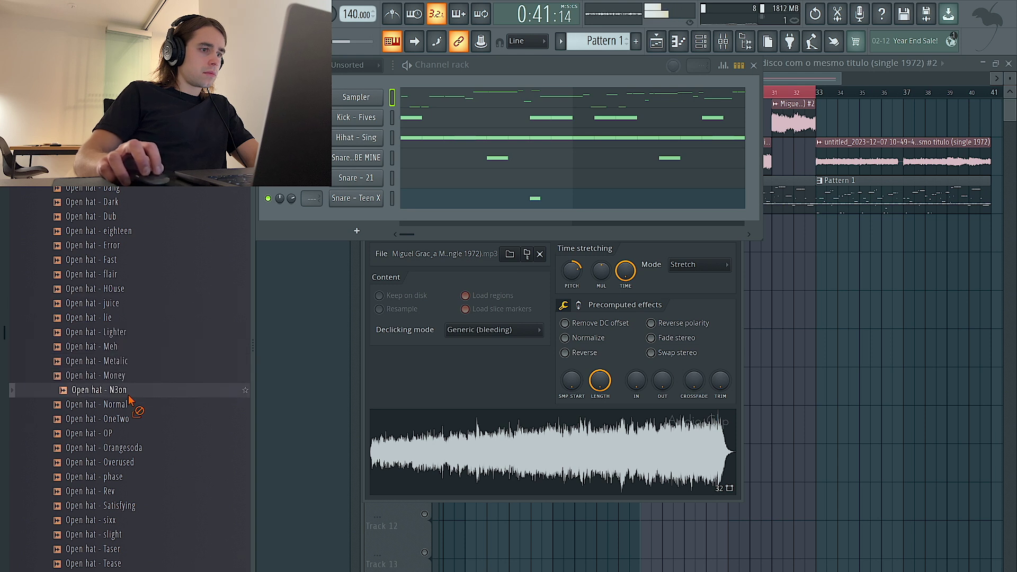
{"action": "left_click", "coordinate": [129, 405]}
{"action": "scroll", "coordinate": [159, 294], "scroll_direction": "down", "scroll_amount": 6}
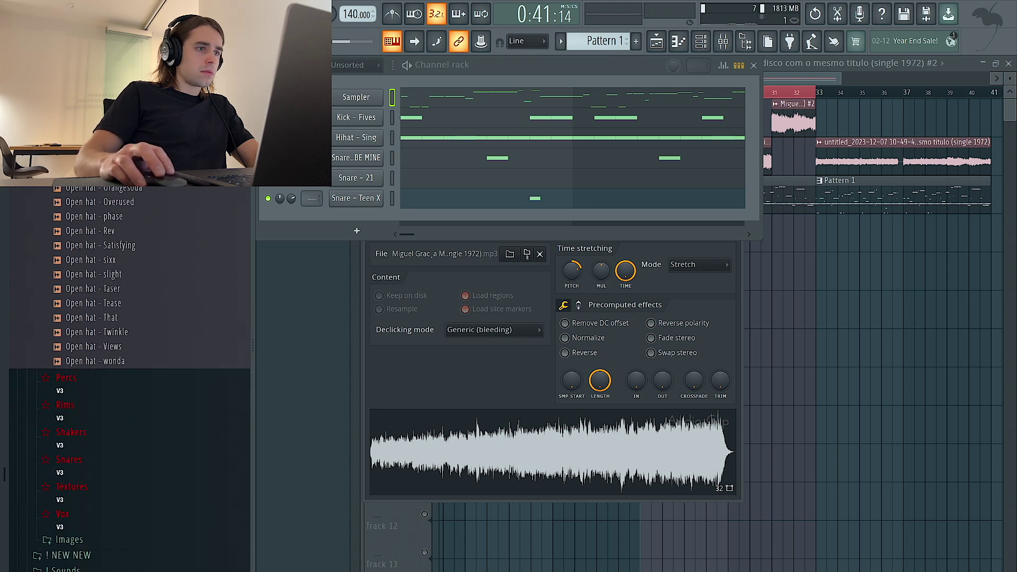
{"action": "left_click_drag", "start_coordinate": [303, 226], "coordinate": [430, 229]}
Place an open hat hit on step 15 and open the Open hat - Normal channel in the Piano roll.
{"action": "left_click", "coordinate": [534, 219]}
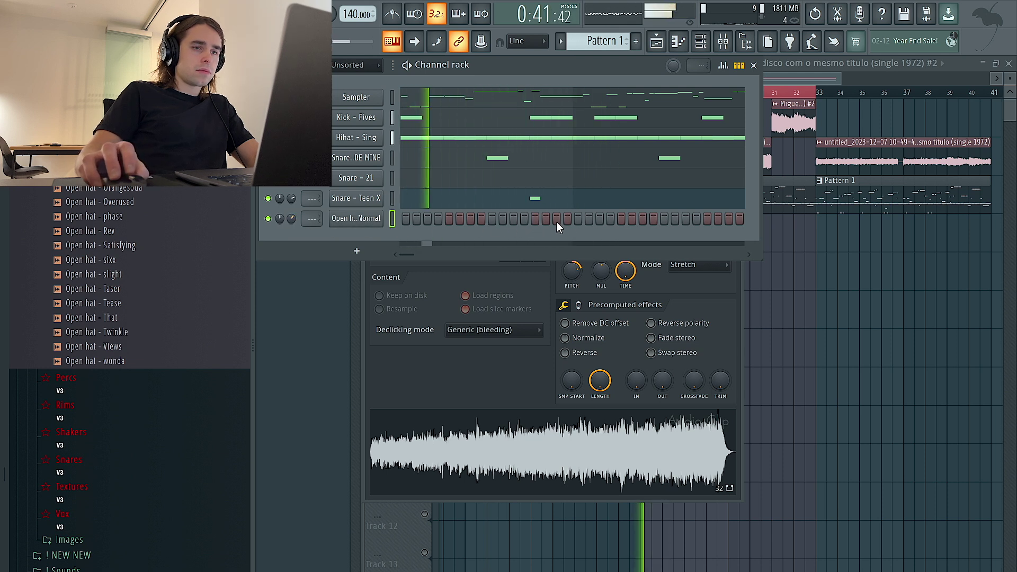
{"action": "left_click", "coordinate": [557, 218]}
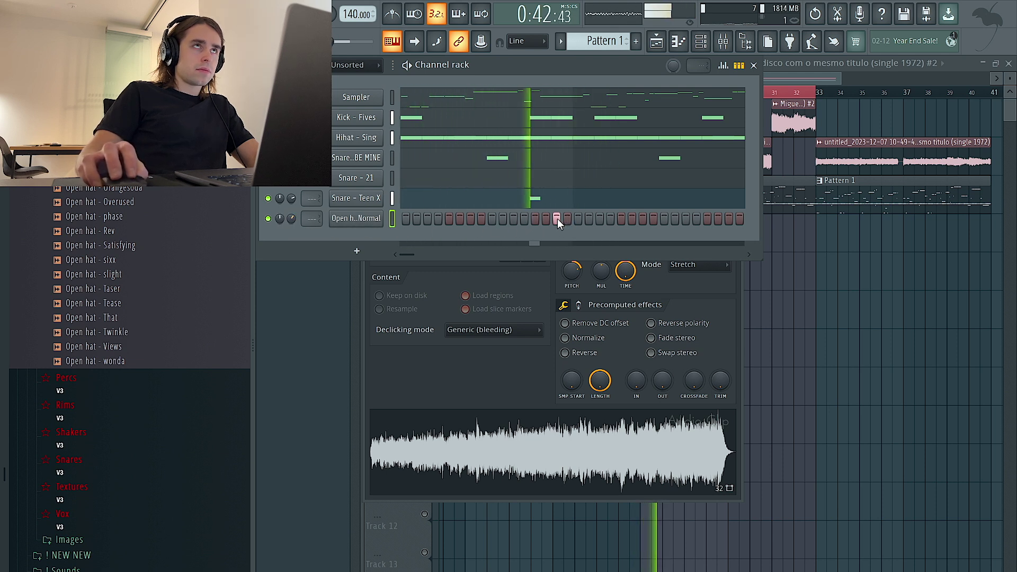
{"action": "right_click", "coordinate": [349, 222]}
{"action": "left_click", "coordinate": [438, 214]}
Repeat the open hat note every two bars across the eight-bar pattern and delete the extra copy past bar 9.
{"action": "left_click_drag", "start_coordinate": [366, 92], "coordinate": [299, 92]}
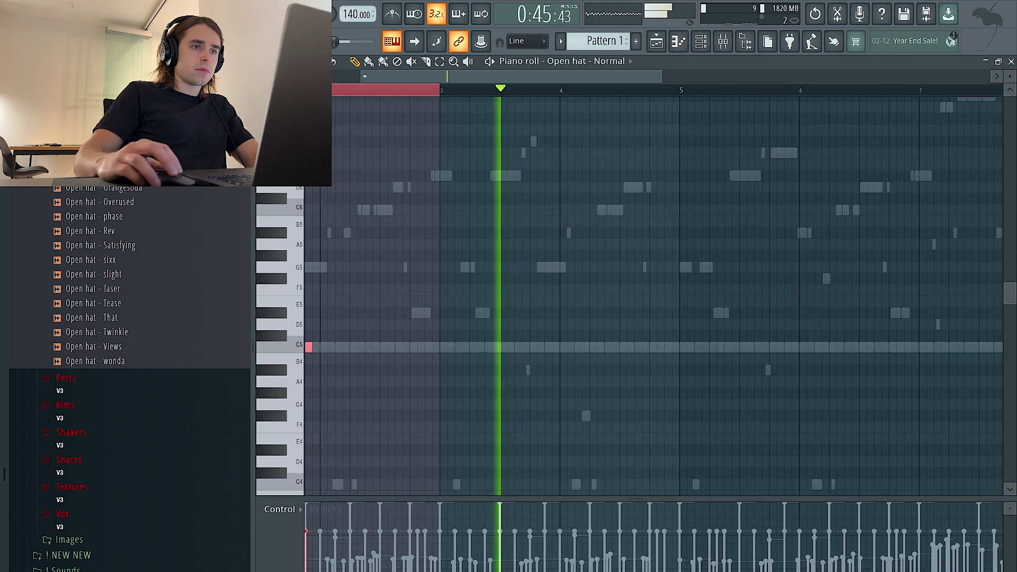
{"action": "key", "text": "ctrl+b"}
{"action": "key", "text": "ctrl+b"}
{"action": "scroll", "coordinate": [638, 190], "scroll_direction": "down", "scroll_amount": 2}
{"action": "key", "text": "ctrl+b"}
{"action": "key", "text": "ctrl+b"}
{"action": "key", "text": "ctrl+d"}
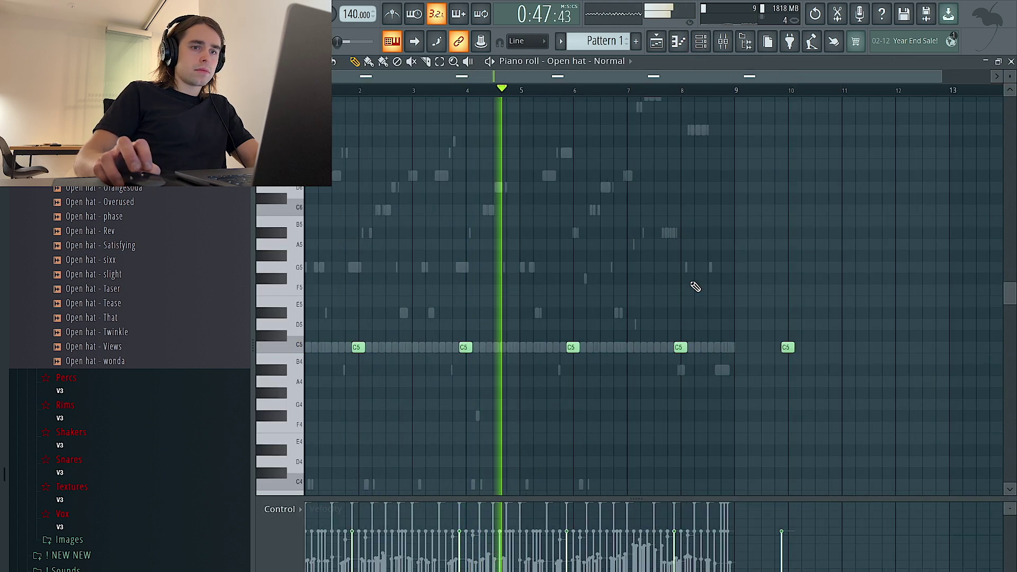
{"action": "right_click", "coordinate": [786, 347]}
Shorten all open hat notes to end at the bar lines and add extra C5 hits early in bars 4 and 8.
{"action": "scroll", "coordinate": [617, 370], "scroll_direction": "up", "scroll_amount": 2}
{"action": "key", "text": "ctrl+a"}
{"action": "scroll", "coordinate": [533, 349], "scroll_direction": "up", "scroll_amount": 2}
{"action": "key", "text": "ctrl+d"}
{"action": "scroll", "coordinate": [742, 368], "scroll_direction": "up", "scroll_amount": 2}
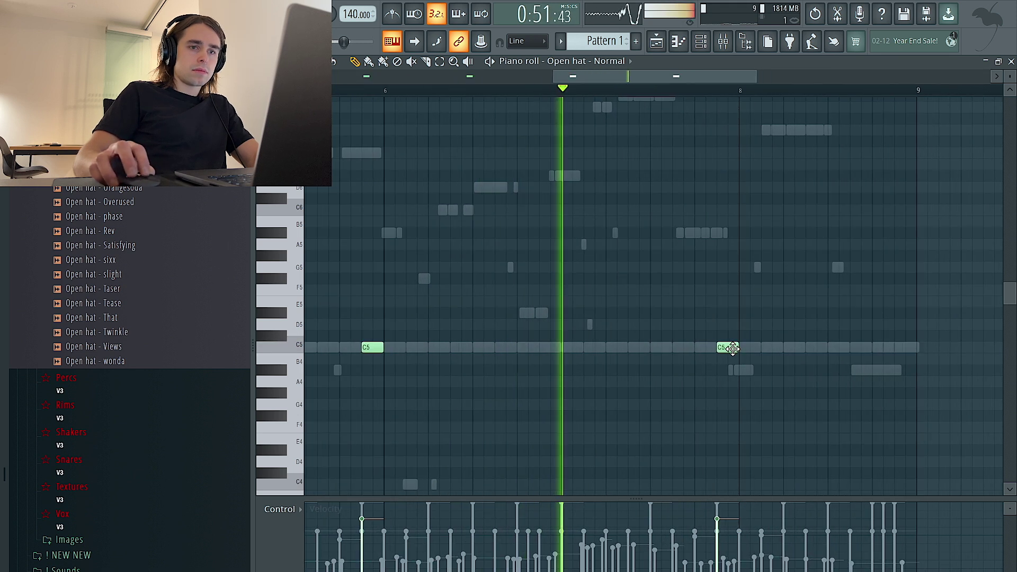
{"action": "left_click", "coordinate": [766, 348]}
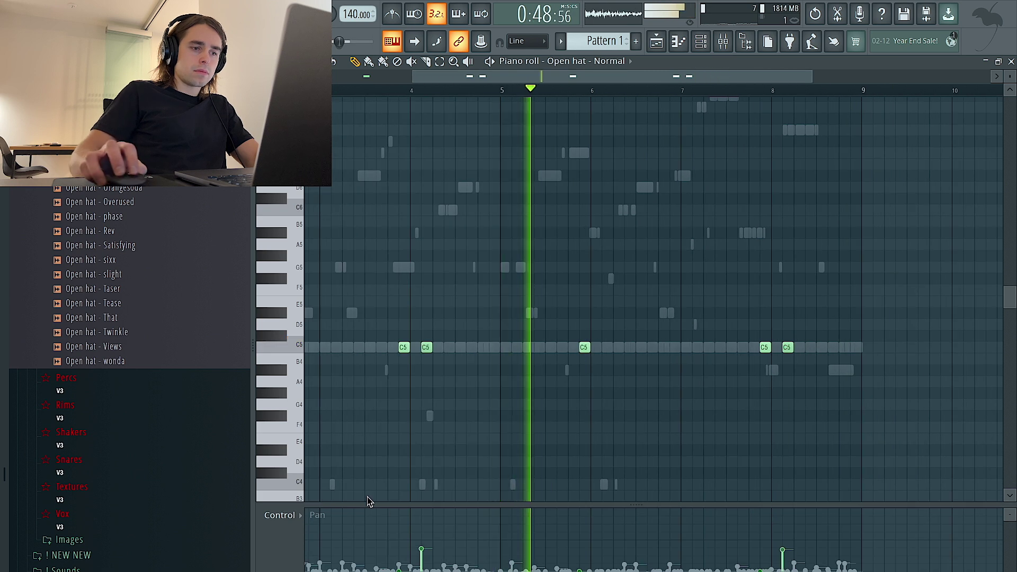
Show note velocity in the control lane and check it with all the open hat notes selected.
{"action": "left_click", "coordinate": [279, 515]}
{"action": "left_click", "coordinate": [290, 549]}
{"action": "key", "text": "ctrl+a"}
{"action": "scroll", "coordinate": [565, 348], "scroll_direction": "right", "scroll_amount": 1}
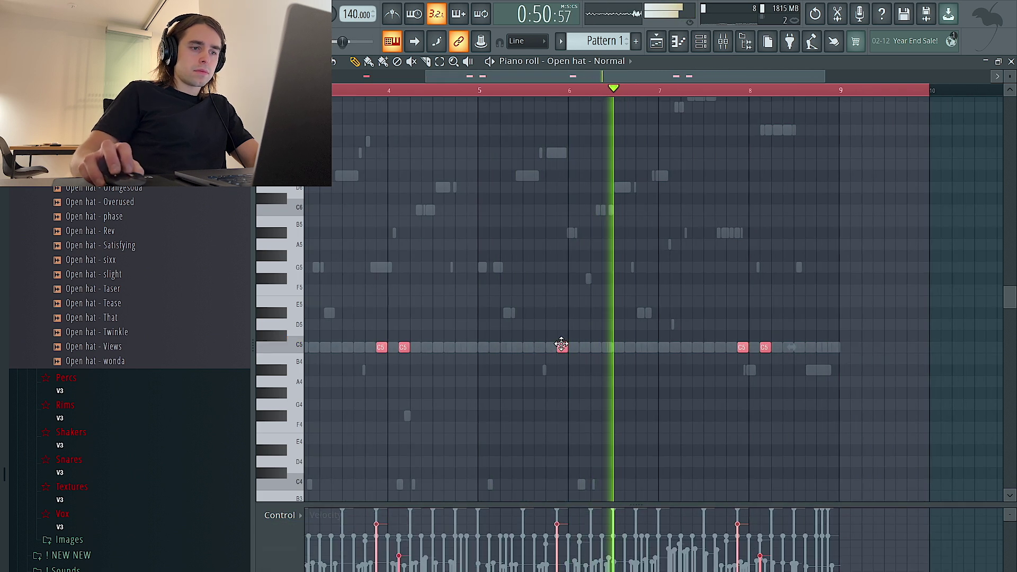
{"action": "key", "text": "ctrl+d"}
{"action": "scroll", "coordinate": [590, 286], "scroll_direction": "down", "scroll_amount": 2}
Open the Channel rack and display the channels of all groups.
{"action": "left_click", "coordinate": [700, 42]}
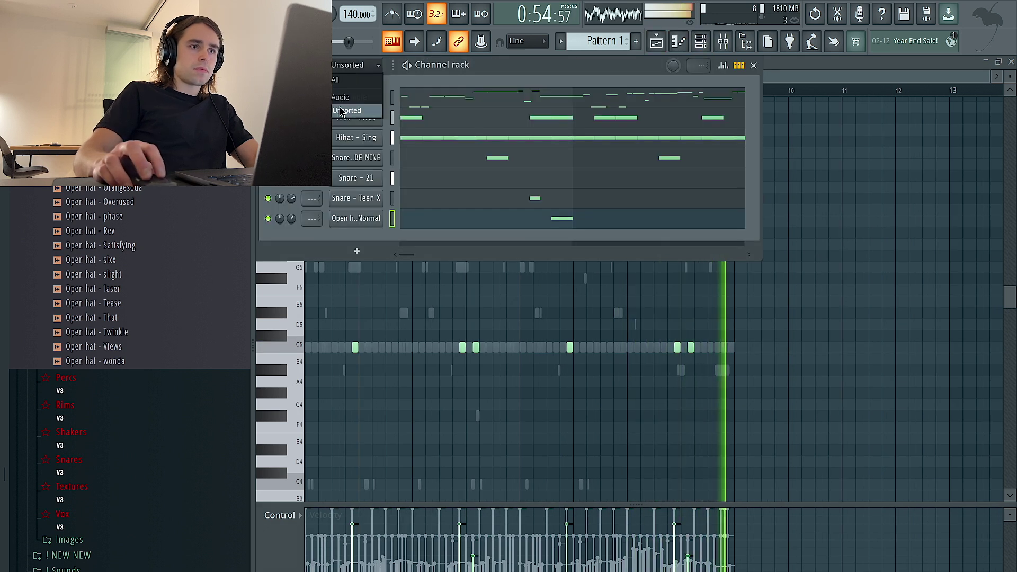
{"action": "left_click", "coordinate": [352, 71]}
{"action": "left_click", "coordinate": [347, 88]}
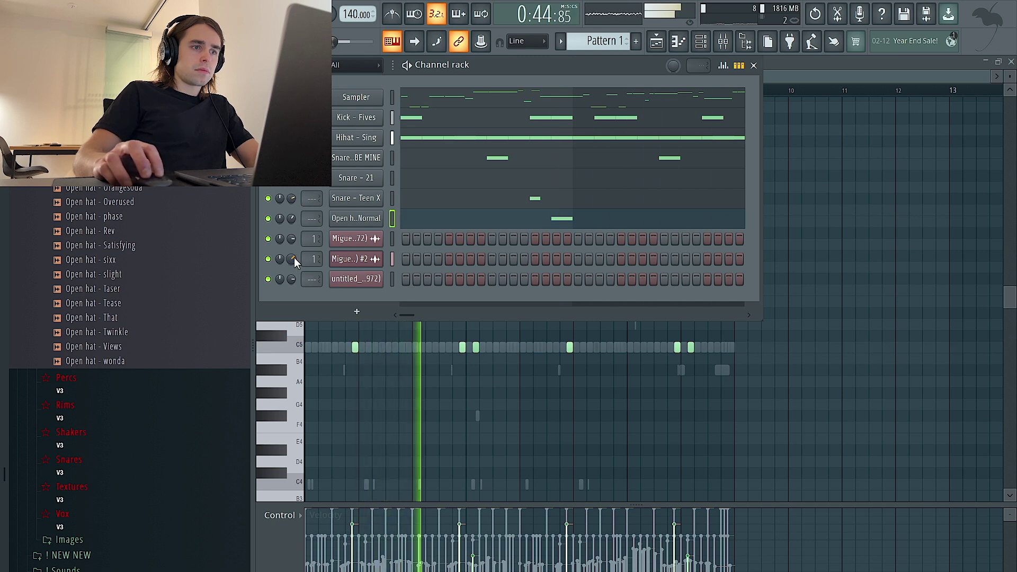
Find 808 - FAT among the 808 samples and add it as a new channel below the audio clip channels.
{"action": "scroll", "coordinate": [196, 262], "scroll_direction": "up", "scroll_amount": 3}
{"action": "scroll", "coordinate": [185, 252], "scroll_direction": "up", "scroll_amount": 6}
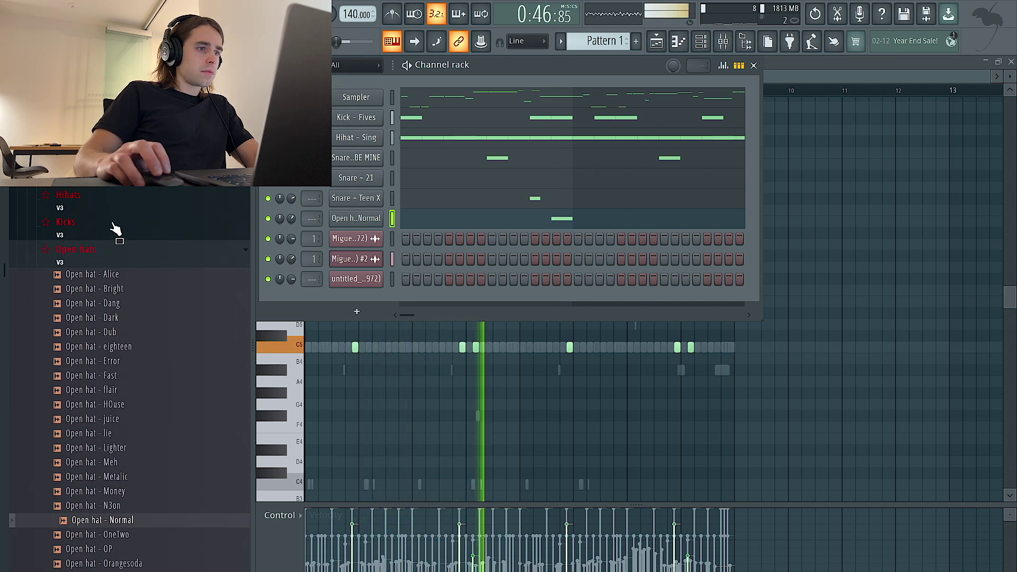
{"action": "scroll", "coordinate": [118, 229], "scroll_direction": "up", "scroll_amount": 4}
{"action": "left_click", "coordinate": [91, 269]}
{"action": "left_click", "coordinate": [96, 306]}
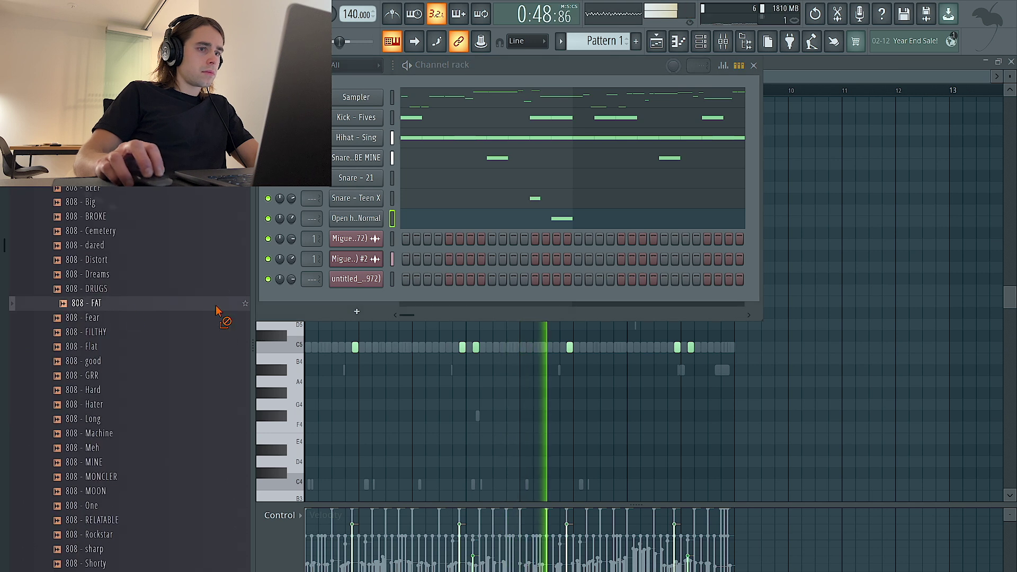
{"action": "left_click_drag", "start_coordinate": [127, 310], "coordinate": [348, 300]}
{"action": "right_click", "coordinate": [379, 296]}
{"action": "left_click", "coordinate": [414, 385]}
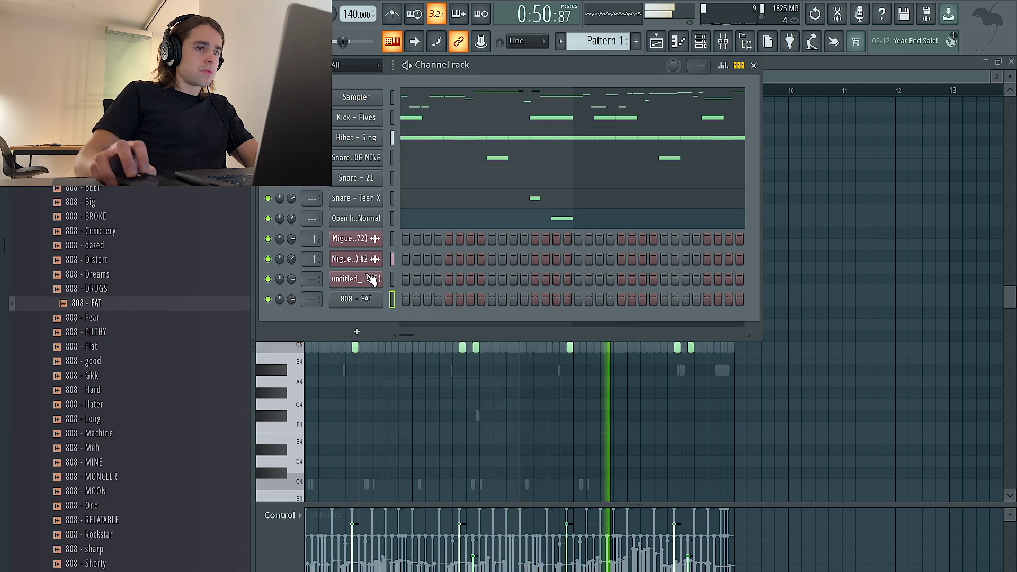
Review the Sampler channel's chopped melody in the piano roll and switch to the 808 - FAT notes.
{"action": "right_click", "coordinate": [361, 99]}
{"action": "left_click", "coordinate": [413, 97]}
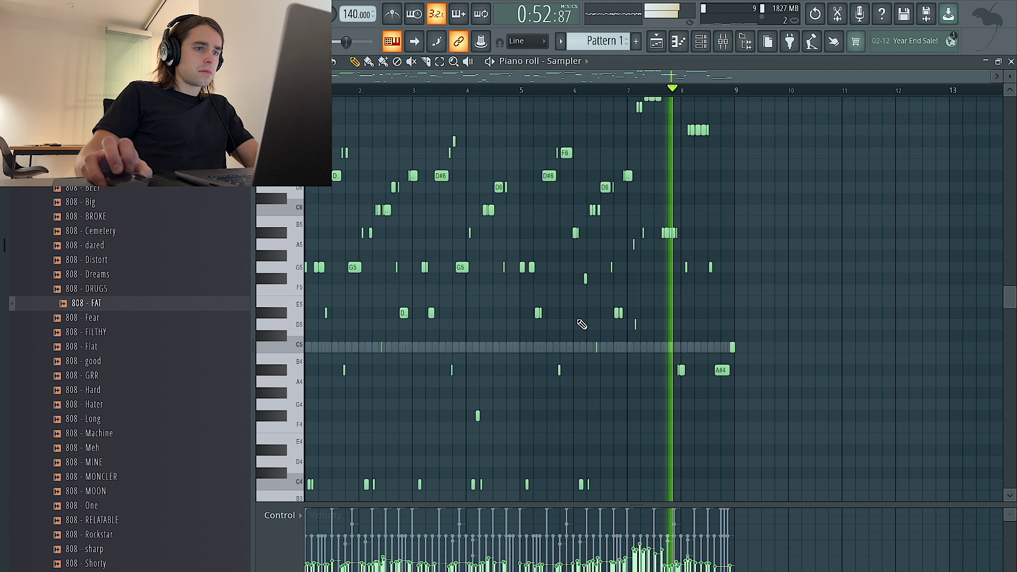
{"action": "scroll", "coordinate": [671, 406], "scroll_direction": "down", "scroll_amount": 3}
{"action": "left_click_drag", "start_coordinate": [790, 443], "coordinate": [163, 318]}
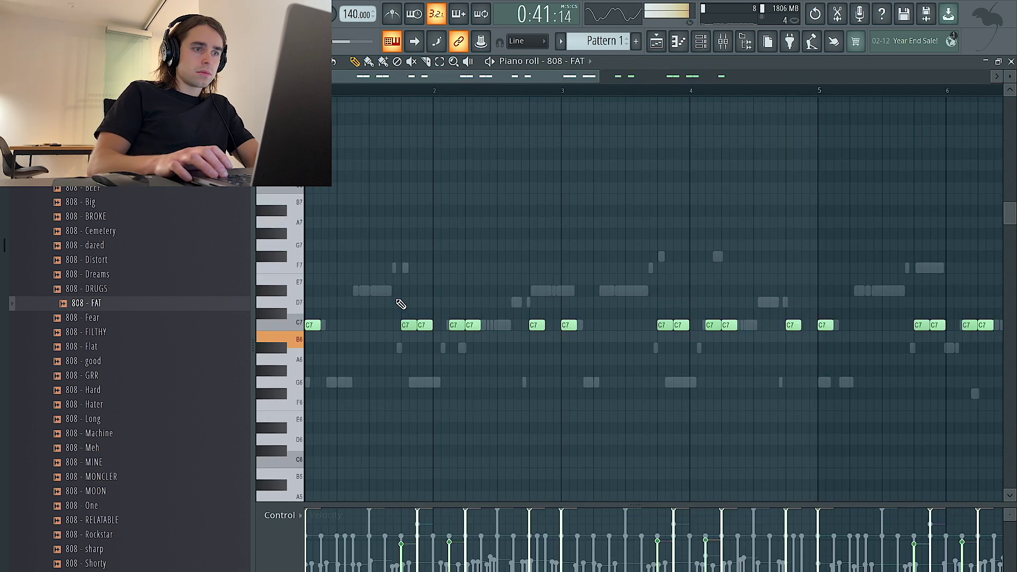
Delete the last C7 note of the 808 in bar 1 and raise the first note of bar 2 to C8.
{"action": "key", "text": "ctrl+a"}
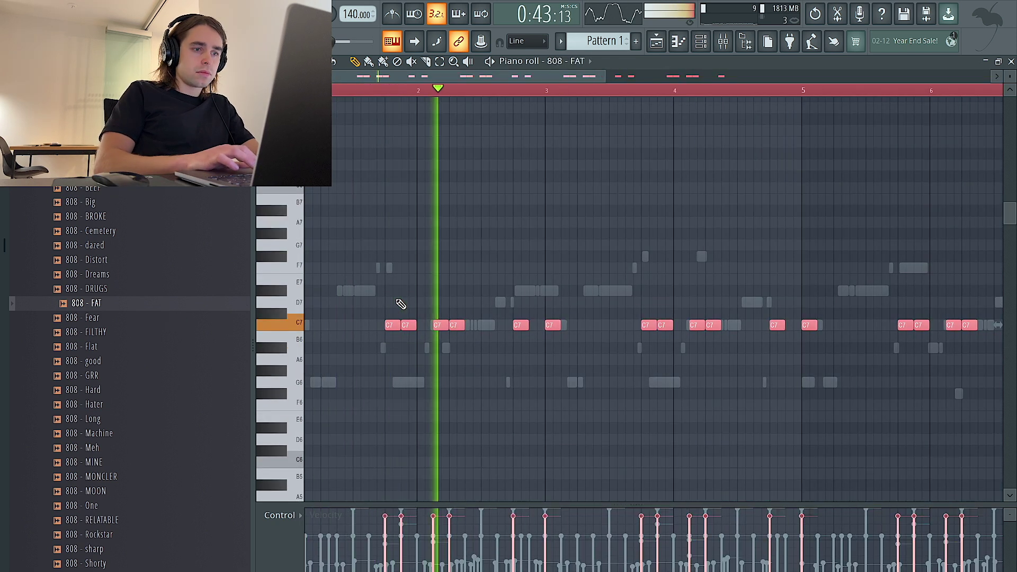
{"action": "right_click", "coordinate": [410, 324]}
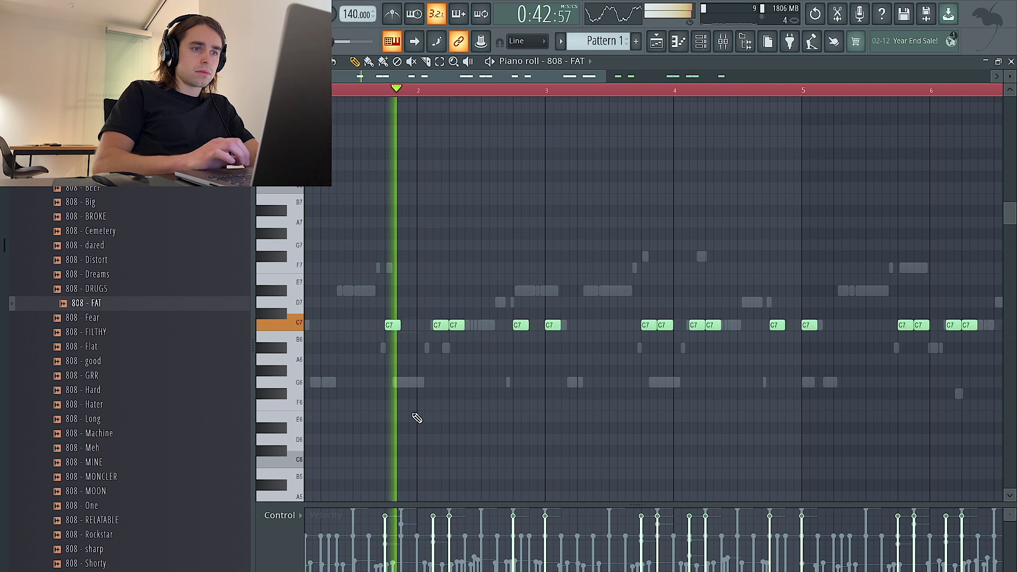
{"action": "key", "text": "ctrl+d"}
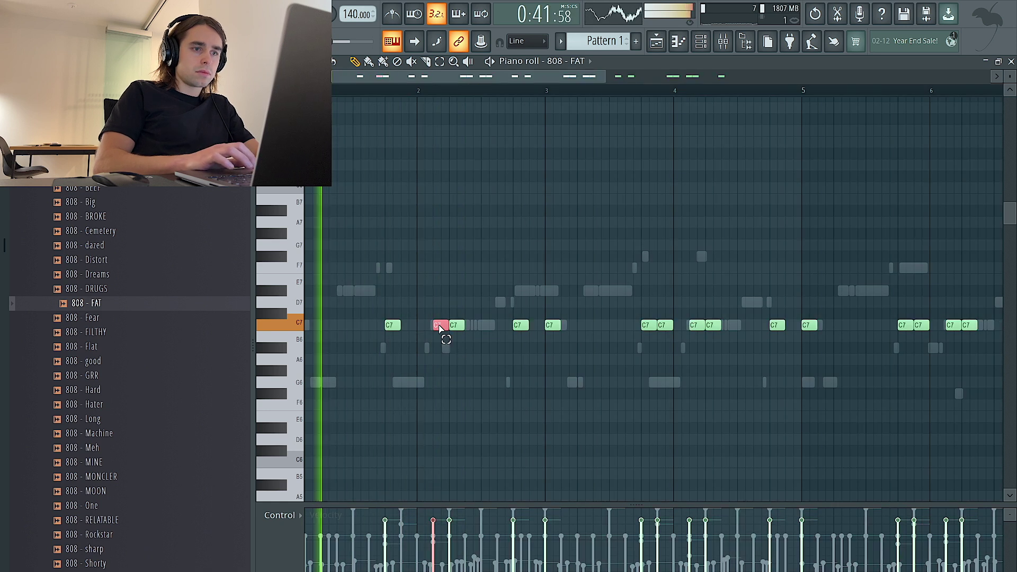
{"action": "left_click_drag", "start_coordinate": [439, 328], "coordinate": [439, 191]}
Extend all 808 notes so that each one reaches the start of the next.
{"action": "key", "text": "ctrl+a"}
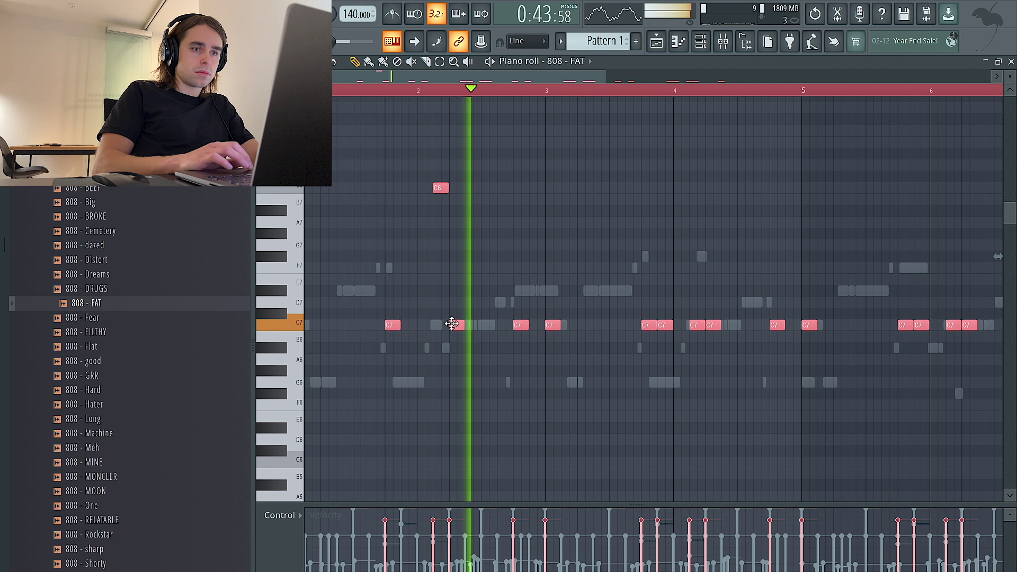
{"action": "key", "text": "ctrl+d"}
{"action": "key", "text": "ctrl+l"}
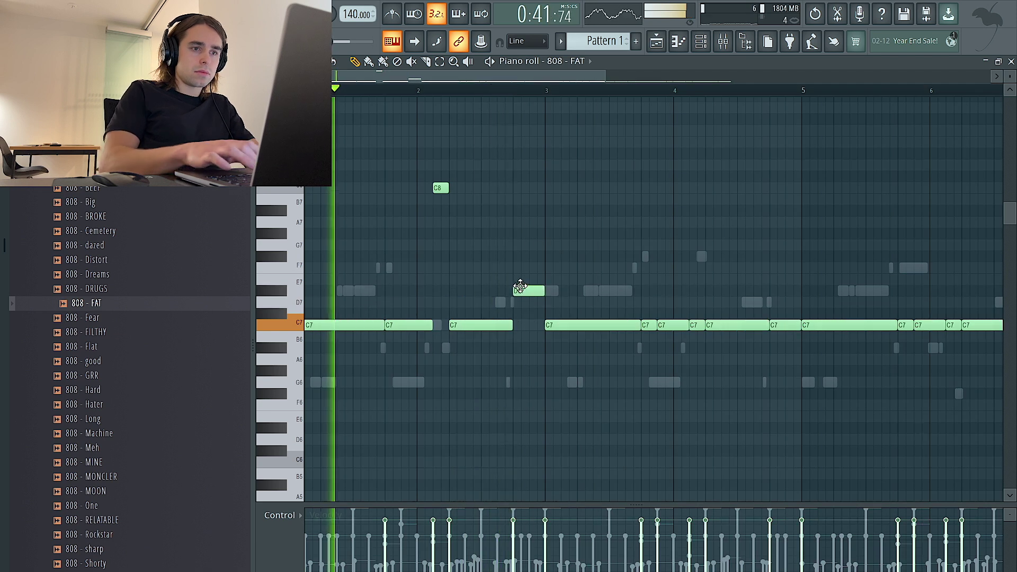
Delete the D#7 note at the end of bar 2 and lengthen the preceding C7 note to fill the gap.
{"action": "key", "text": "ctrl+a"}
{"action": "scroll", "coordinate": [520, 286], "scroll_direction": "down", "scroll_amount": 2}
{"action": "key", "text": "ctrl+d"}
{"action": "scroll", "coordinate": [520, 286], "scroll_direction": "down", "scroll_amount": 2}
{"action": "scroll", "coordinate": [520, 286], "scroll_direction": "down", "scroll_amount": 2}
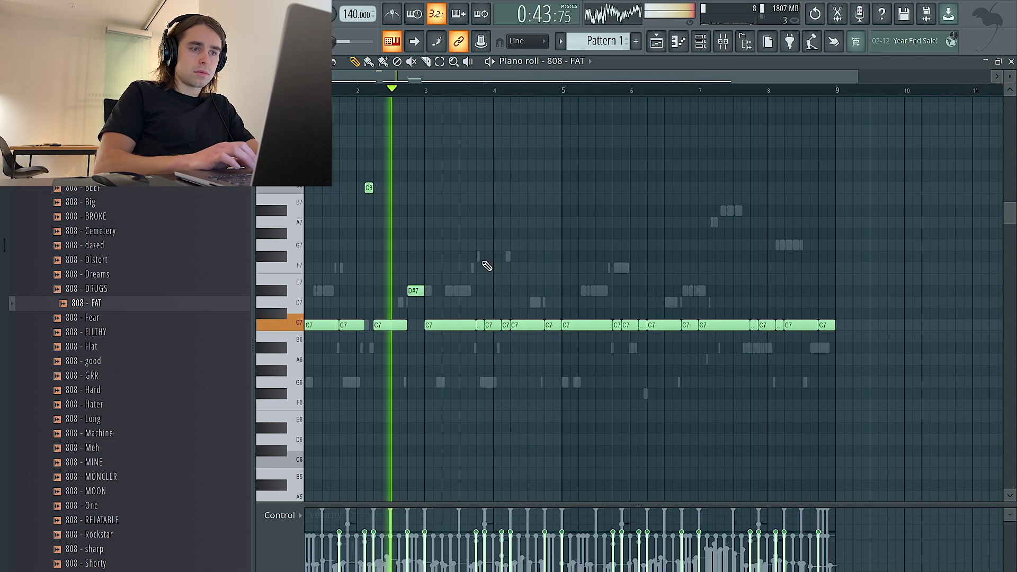
{"action": "key", "text": "space"}
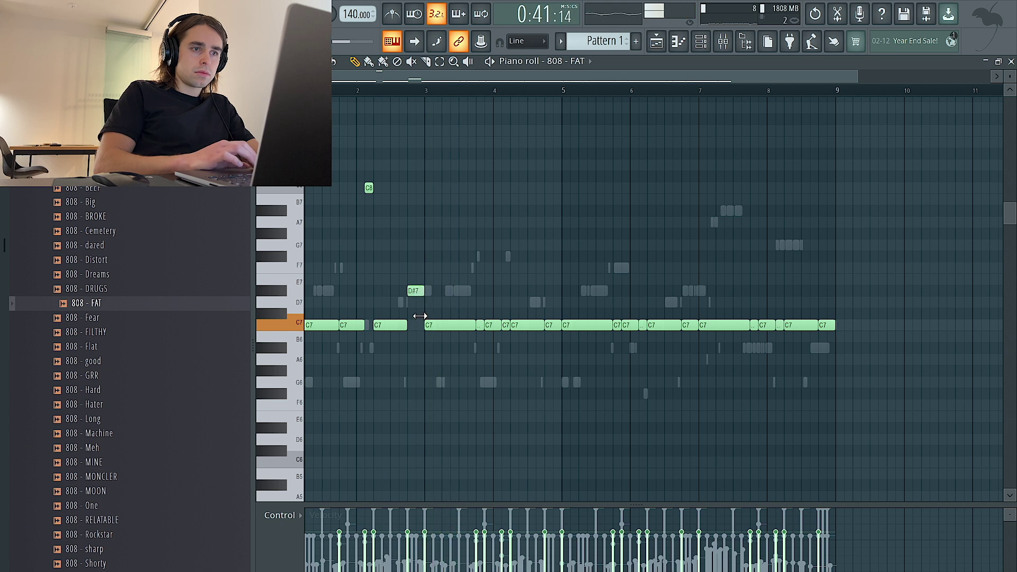
{"action": "right_click", "coordinate": [415, 293]}
{"action": "key", "text": "ctrl+l"}
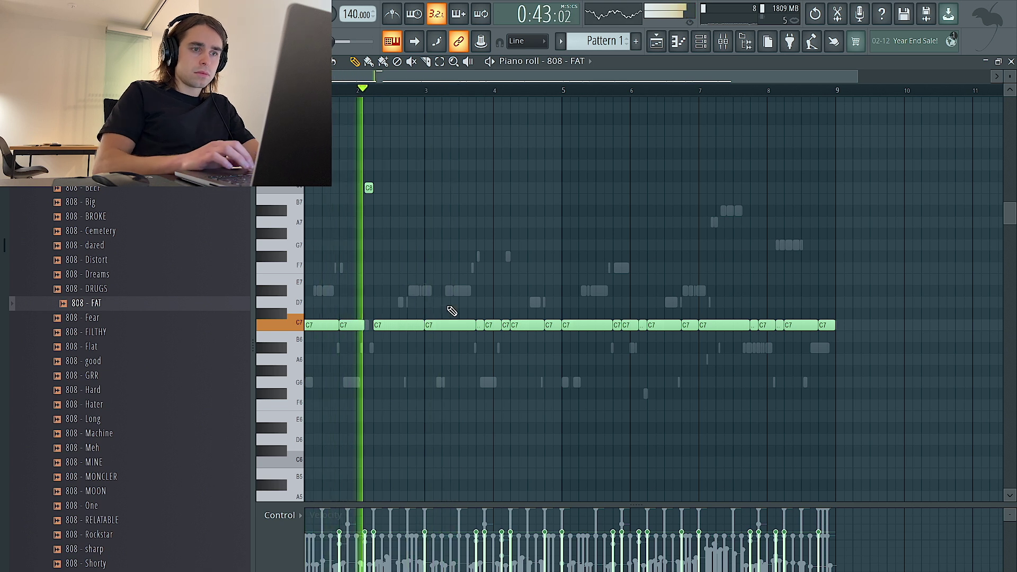
Delete the short C7 note late in bar 3 and extend the note before it over the gap.
{"action": "right_click", "coordinate": [493, 326]}
{"action": "right_click", "coordinate": [501, 326]}
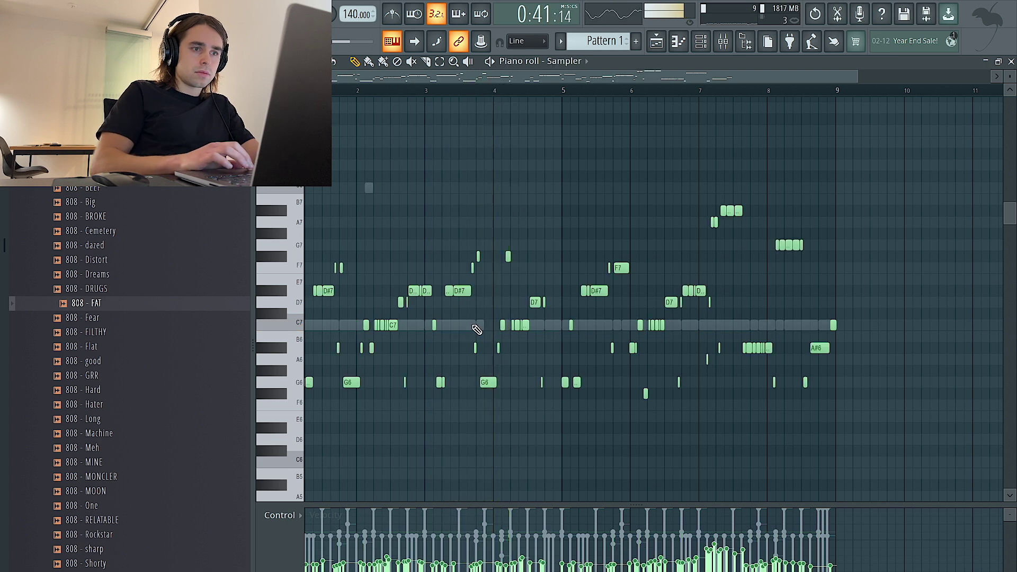
{"action": "right_click", "coordinate": [476, 328]}
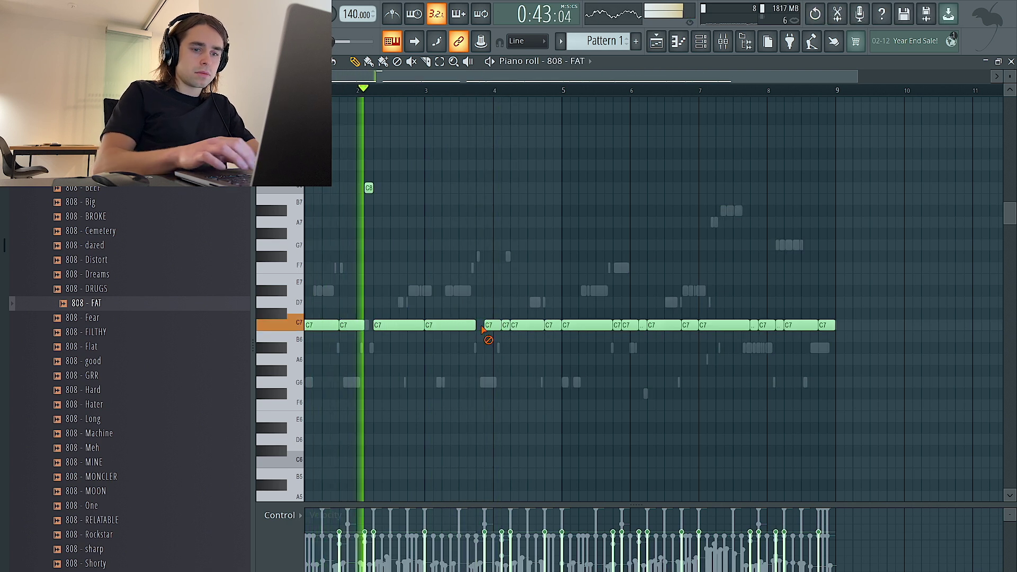
{"action": "left_click_drag", "start_coordinate": [474, 326], "coordinate": [483, 327]}
Transpose the 808 note leading into bar 4 to G7 and raise the last note of bar 4 to D7.
{"action": "left_click", "coordinate": [507, 325], "text": "ctrl"}
{"action": "left_click", "coordinate": [496, 325], "text": "ctrl"}
{"action": "key", "text": "Down"}
{"action": "key", "text": "shift+Down"}
{"action": "key", "text": "shift+Down"}
{"action": "key", "text": "shift+Down"}
{"action": "key", "text": "shift+Down"}
{"action": "key", "text": "shift+Down"}
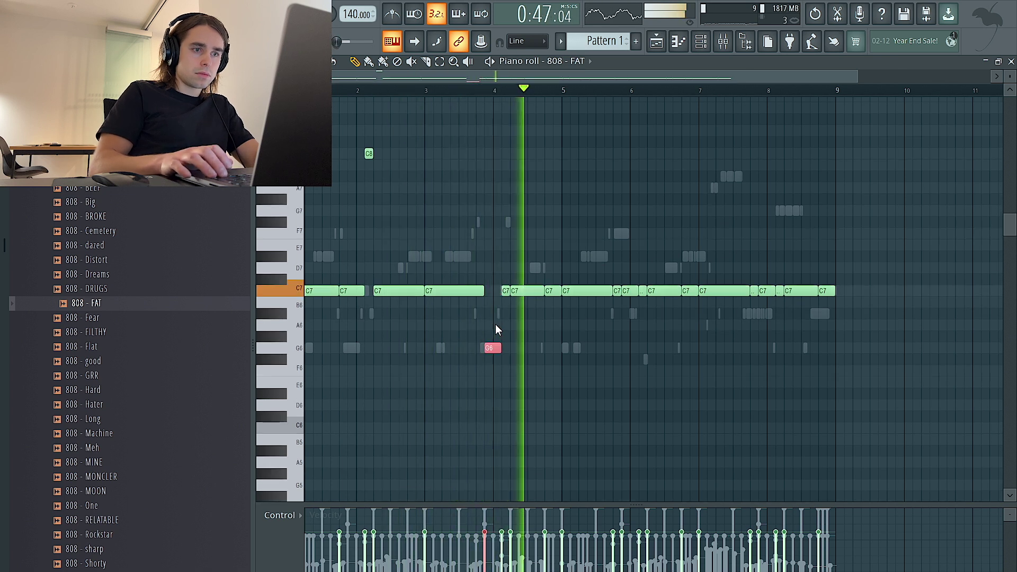
{"action": "key", "text": "ctrl+Up"}
{"action": "left_click_drag", "start_coordinate": [547, 290], "coordinate": [551, 267]}
Replace the 808 notes in bars 5 to 8 with a copy of bars 1 to 4.
{"action": "left_click_drag", "start_coordinate": [881, 375], "coordinate": [596, 193]}
{"action": "key", "text": "Delete"}
{"action": "key", "text": "ctrl+b"}
{"action": "right_click", "coordinate": [833, 333]}
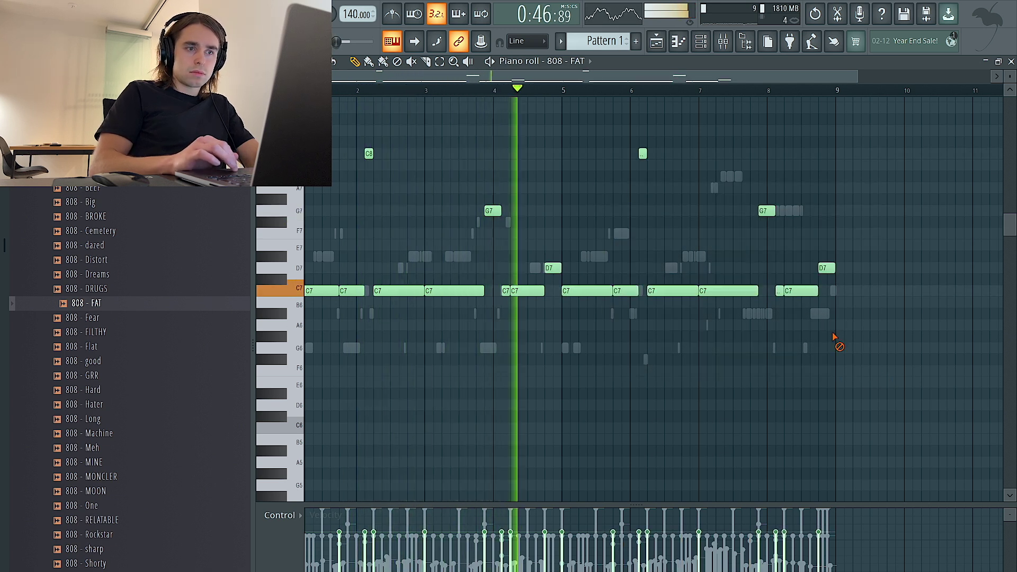
Raise the two C7 notes in bar 8 to G7 and the long note of bar 7 to A#7.
{"action": "left_click_drag", "start_coordinate": [833, 336], "coordinate": [774, 286]}
{"action": "key", "text": "ctrl+Up"}
{"action": "key", "text": "Down"}
{"action": "key", "text": "Down"}
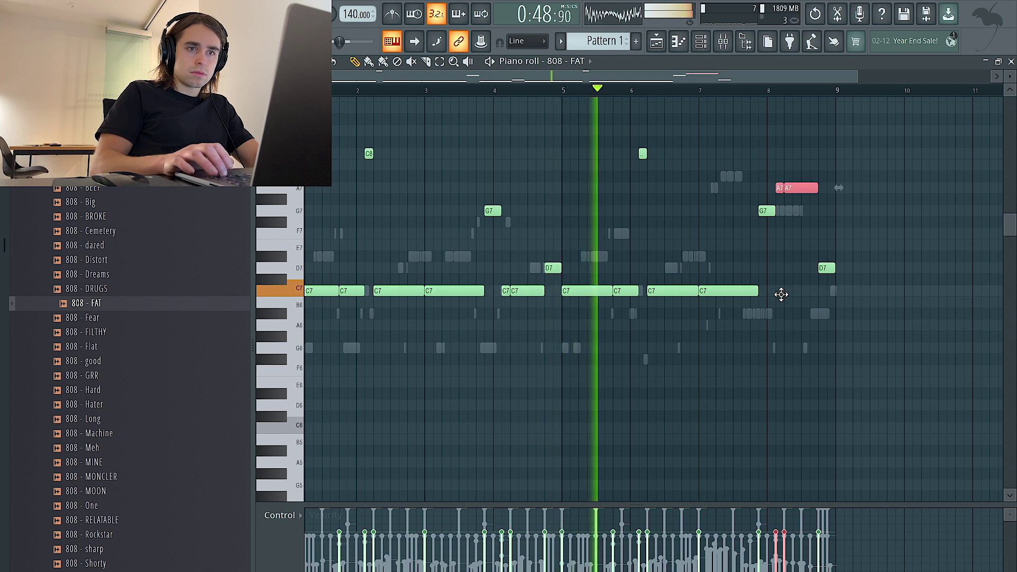
{"action": "key", "text": "shift+Down"}
{"action": "key", "text": "shift+Down"}
{"action": "key", "text": "shift+Down"}
{"action": "left_click", "coordinate": [819, 290], "text": "ctrl"}
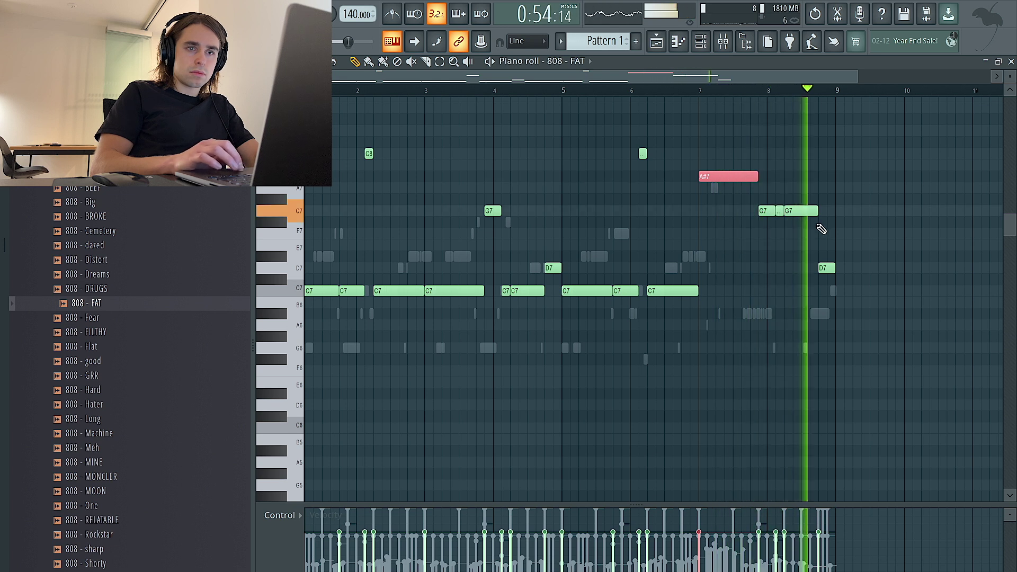
Add an F7 note in the second half of bar 8 and lower the whole 808 line by two octaves.
{"action": "left_click", "coordinate": [804, 244]}
{"action": "scroll", "coordinate": [805, 241], "scroll_direction": "up", "scroll_amount": 4}
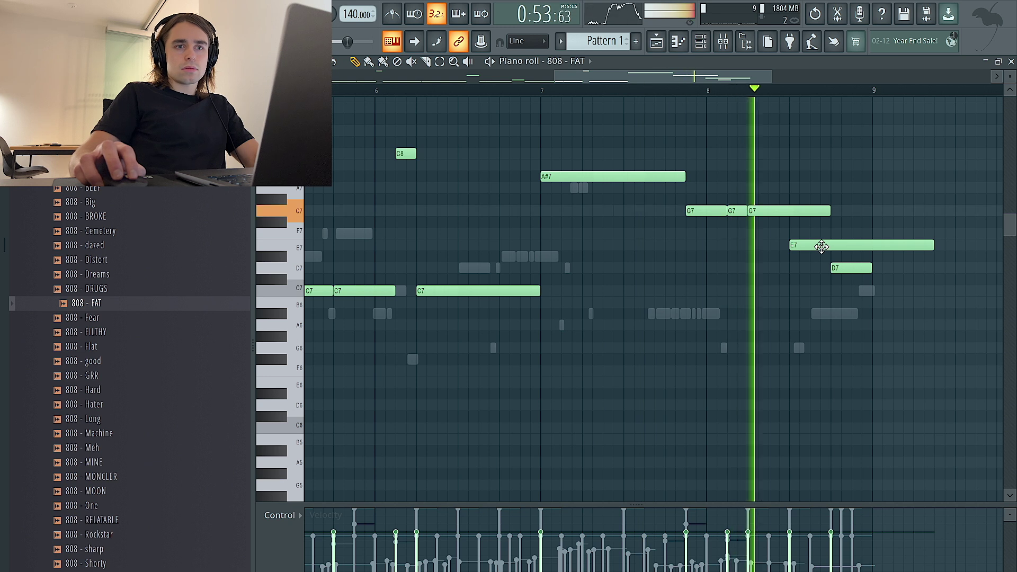
{"action": "left_click_drag", "start_coordinate": [821, 247], "coordinate": [821, 228]}
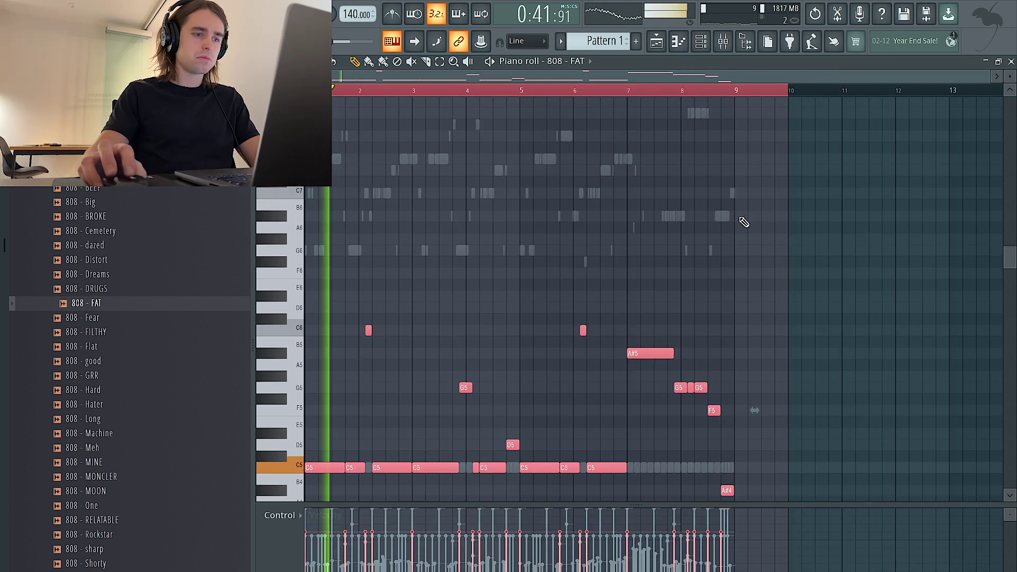
{"action": "scroll", "coordinate": [736, 207], "scroll_direction": "down", "scroll_amount": 3}
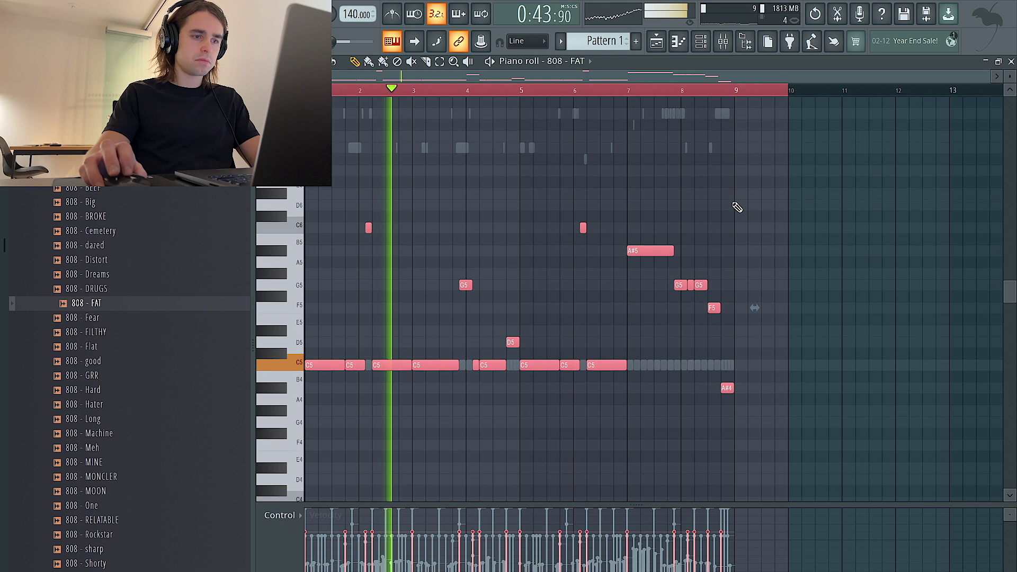
{"action": "key", "text": "ctrl+d"}
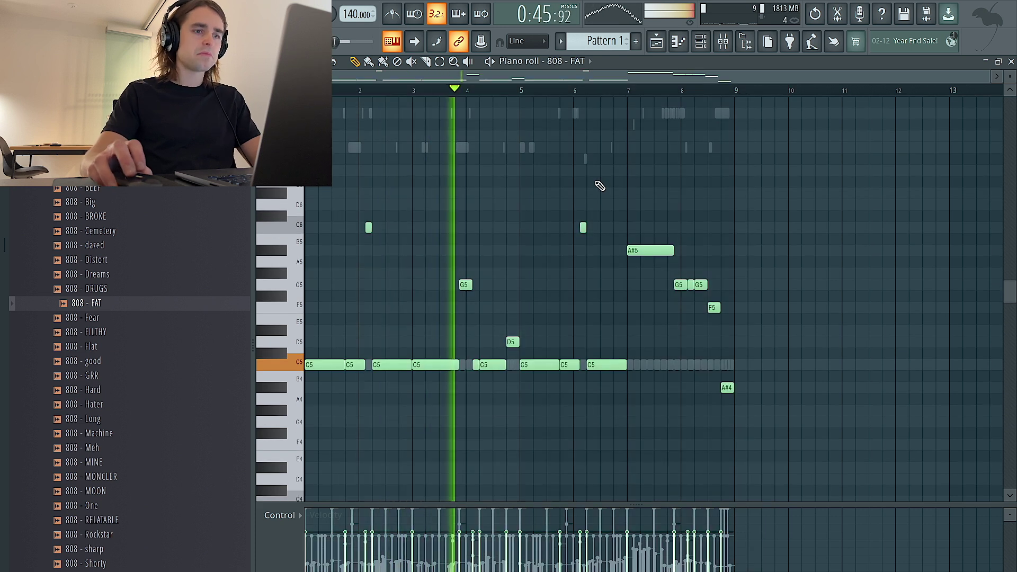
Raise the G5 note leading into bar 4 of the 808 line to C6.
{"action": "left_click", "coordinate": [465, 285], "text": "ctrl"}
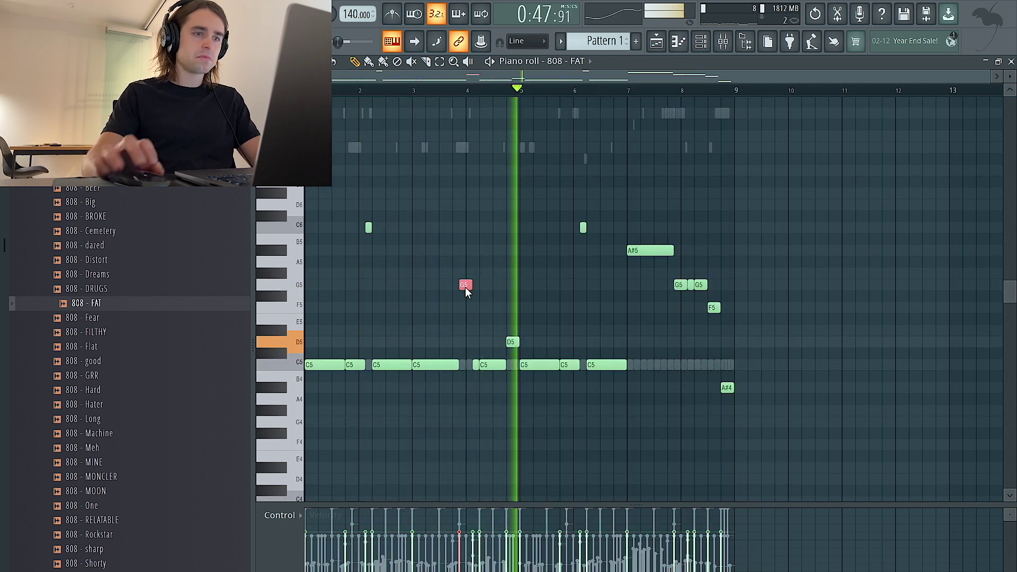
{"action": "key", "text": "ctrl+Down"}
{"action": "key", "text": "shift+Up"}
{"action": "key", "text": "shift+Up"}
{"action": "key", "text": "shift+Up"}
{"action": "key", "text": "shift+Up"}
{"action": "key", "text": "ctrl+Up"}
{"action": "key", "text": "shift+Up"}
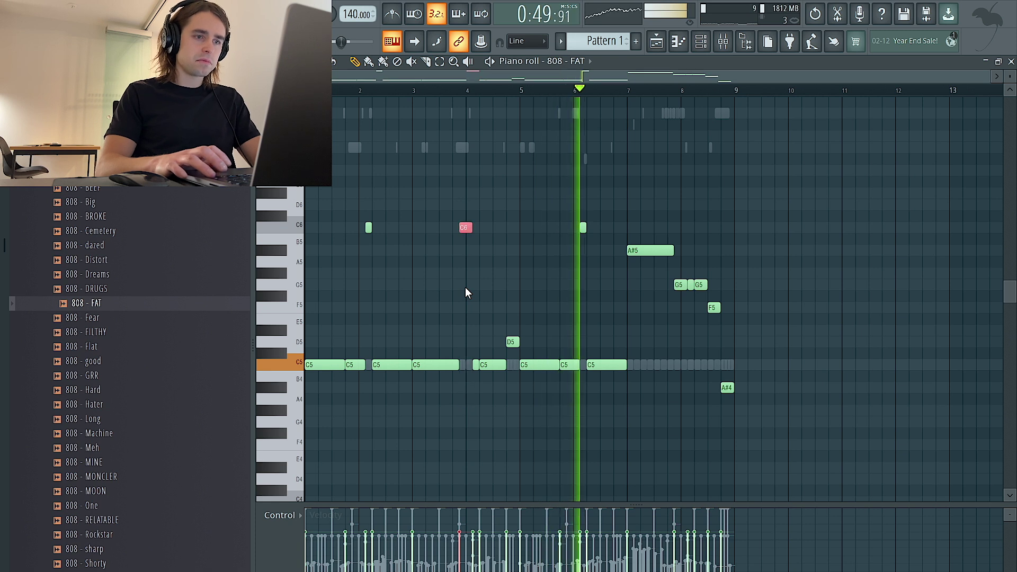
{"action": "key", "text": "ctrl+d"}
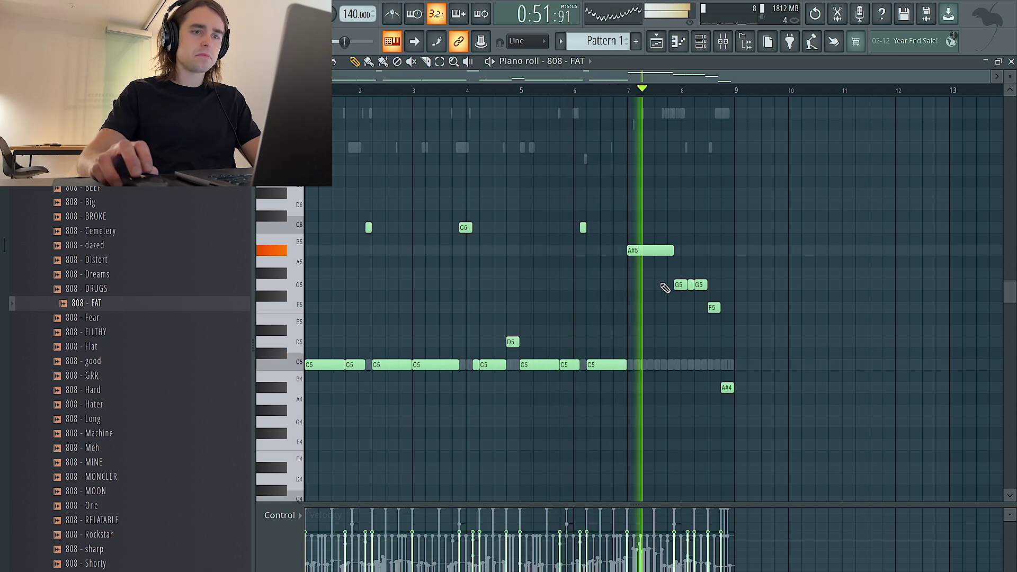
{"action": "left_click", "coordinate": [726, 388], "text": "ctrl"}
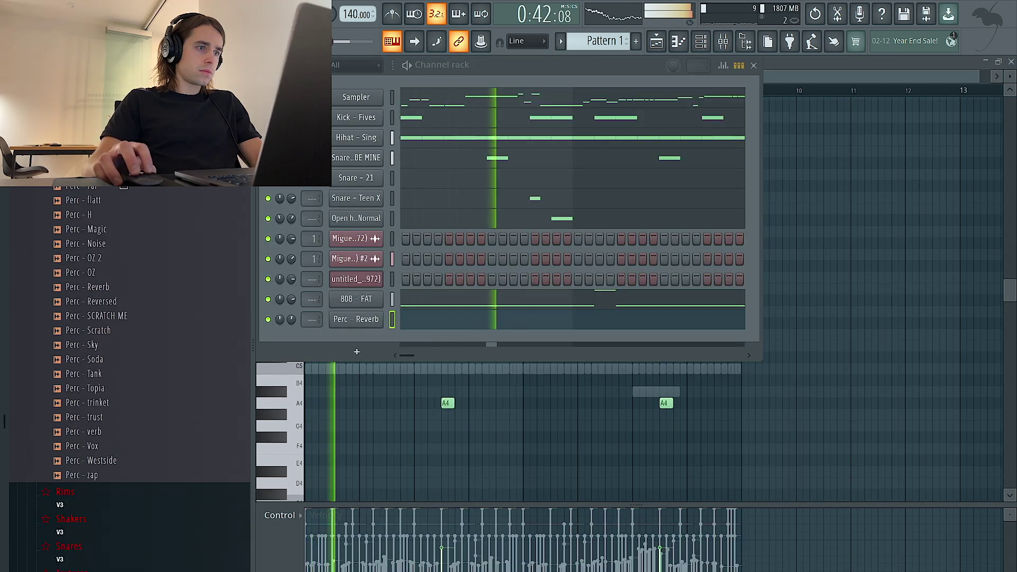
Add Open hat - Dang as a new channel below Perc - Reverb and place a hit on its first step.
{"action": "scroll", "coordinate": [118, 192], "scroll_direction": "up", "scroll_amount": 4}
{"action": "scroll", "coordinate": [117, 193], "scroll_direction": "up", "scroll_amount": 1}
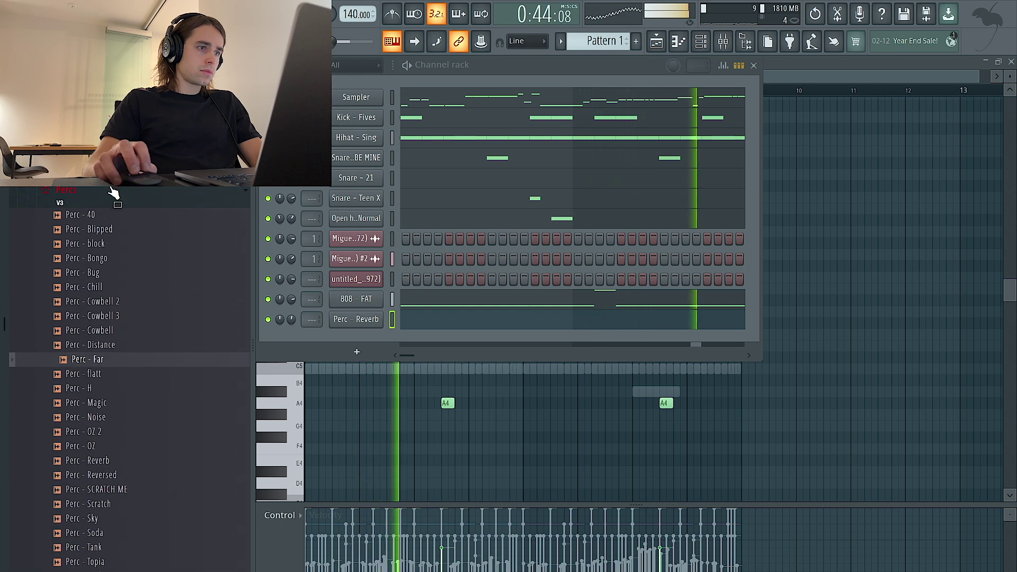
{"action": "left_click", "coordinate": [114, 197]}
{"action": "left_click", "coordinate": [110, 215]}
{"action": "left_click", "coordinate": [110, 187]}
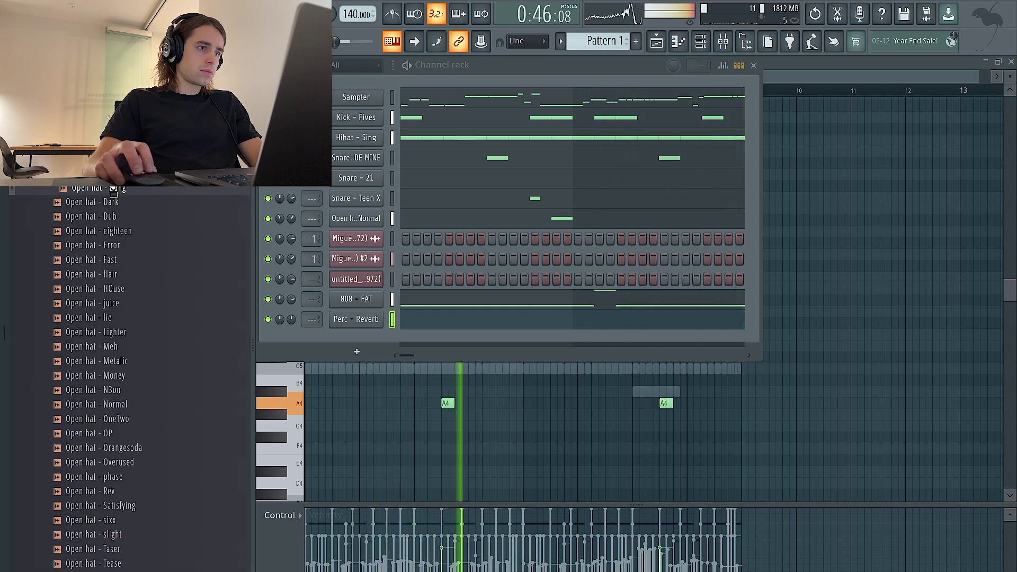
{"action": "left_click_drag", "start_coordinate": [256, 297], "coordinate": [265, 315]}
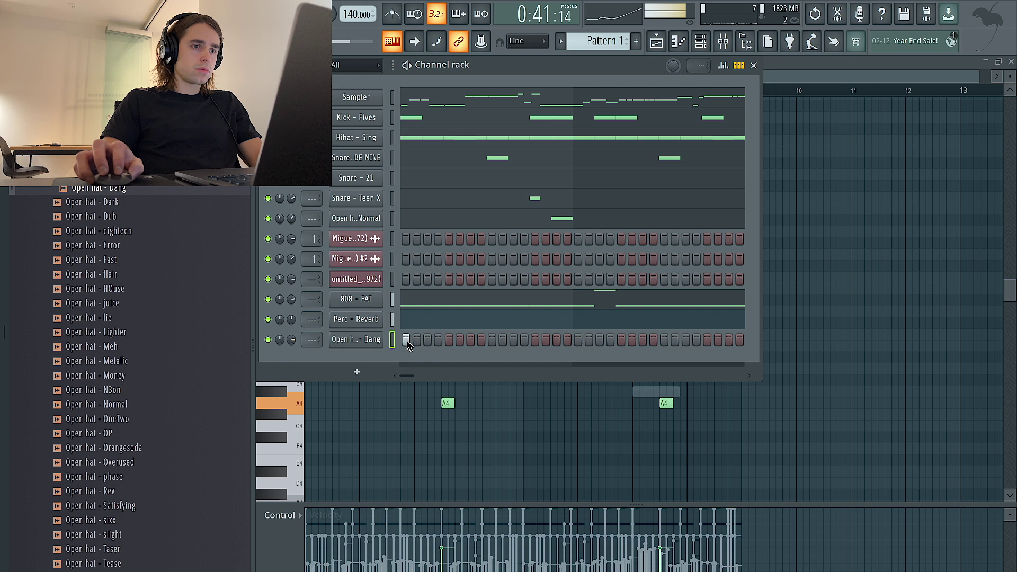
Shape the 808 - FAT volume envelope by adjusting its attack and hold, and close the channel settings.
{"action": "left_click", "coordinate": [344, 319]}
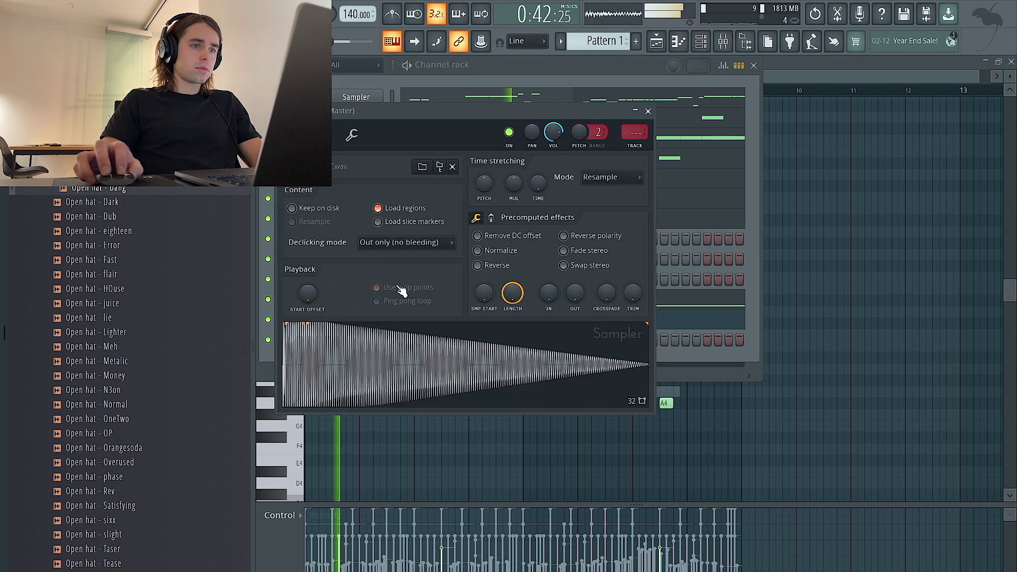
{"action": "left_click", "coordinate": [323, 135]}
{"action": "left_click_drag", "start_coordinate": [319, 266], "coordinate": [319, 292]}
{"action": "left_click_drag", "start_coordinate": [342, 266], "coordinate": [342, 263]}
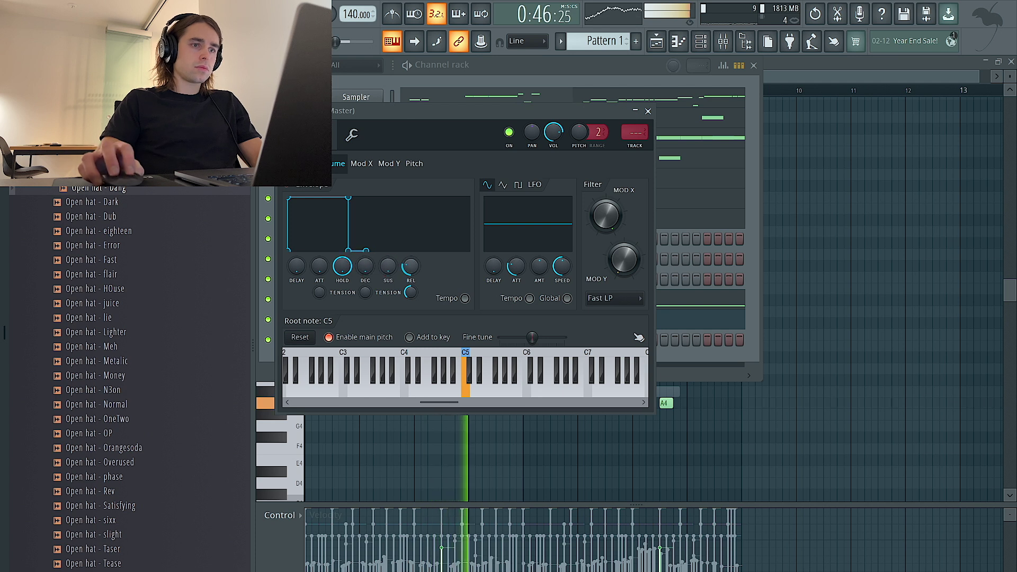
{"action": "left_click", "coordinate": [648, 112]}
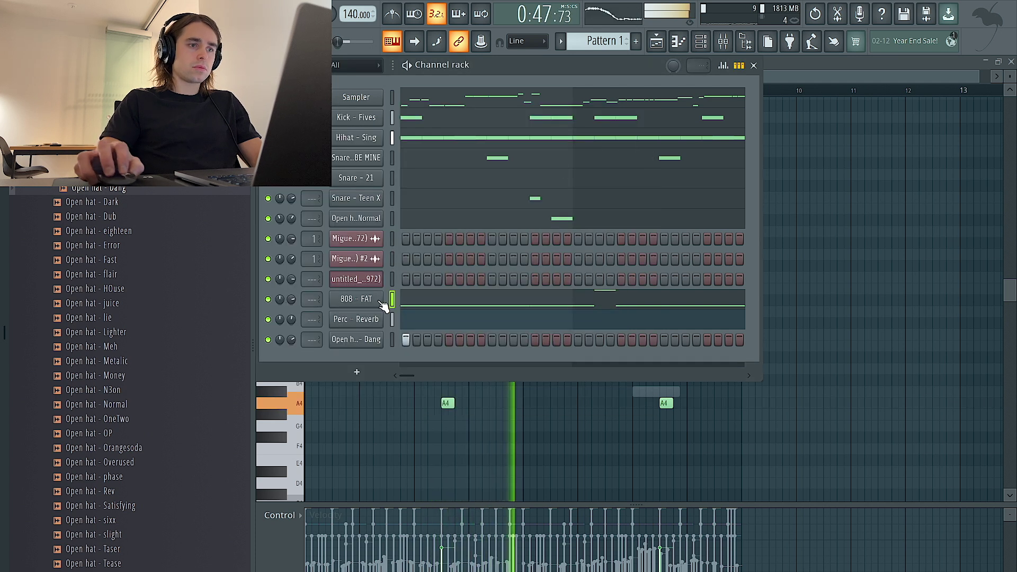
Duplicate the first four bars of the Open hat - Dang pattern so the C5 hit repeats at bar 5.
{"action": "right_click", "coordinate": [370, 343]}
{"action": "left_click", "coordinate": [418, 340]}
{"action": "left_click_drag", "start_coordinate": [526, 92], "coordinate": [318, 92]}
{"action": "key", "text": "ctrl+b"}
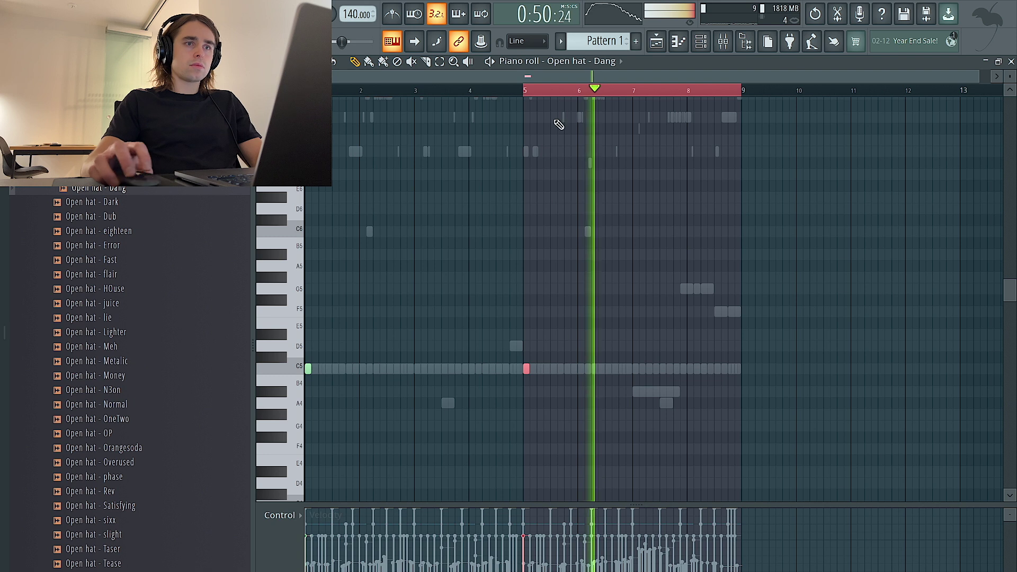
Open the playlist and set the time stretching mode of the first audio clip on Track 2 to Stretch.
{"action": "left_click", "coordinate": [702, 42]}
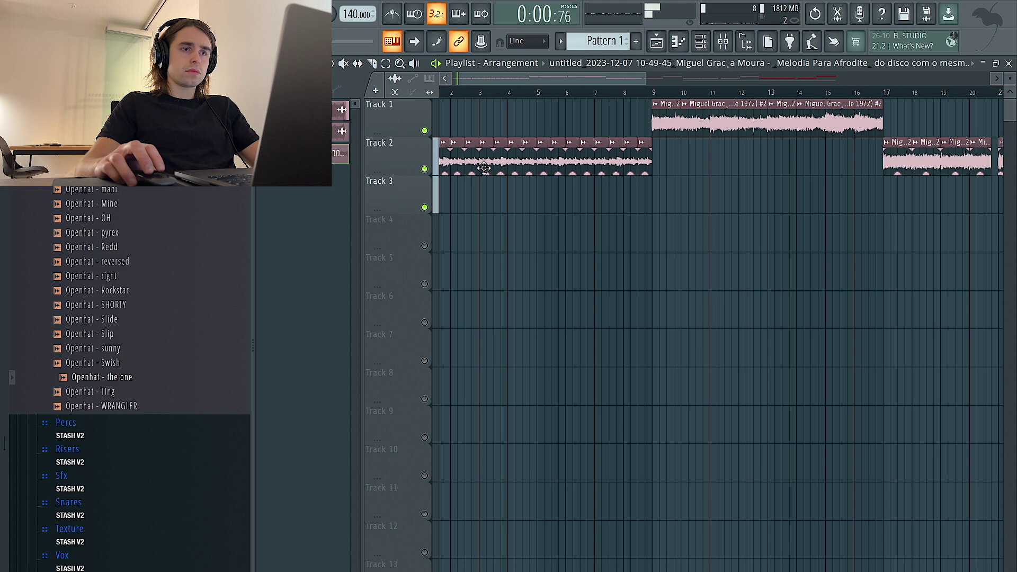
{"action": "double_click", "coordinate": [484, 167]}
{"action": "left_click", "coordinate": [677, 249]}
{"action": "left_click", "coordinate": [675, 288]}
Copy the time stretching pitch of the Melodia Para Afrodite #2 clip on Track 1 and paste it onto the clip on Track 2.
{"action": "double_click", "coordinate": [673, 117]}
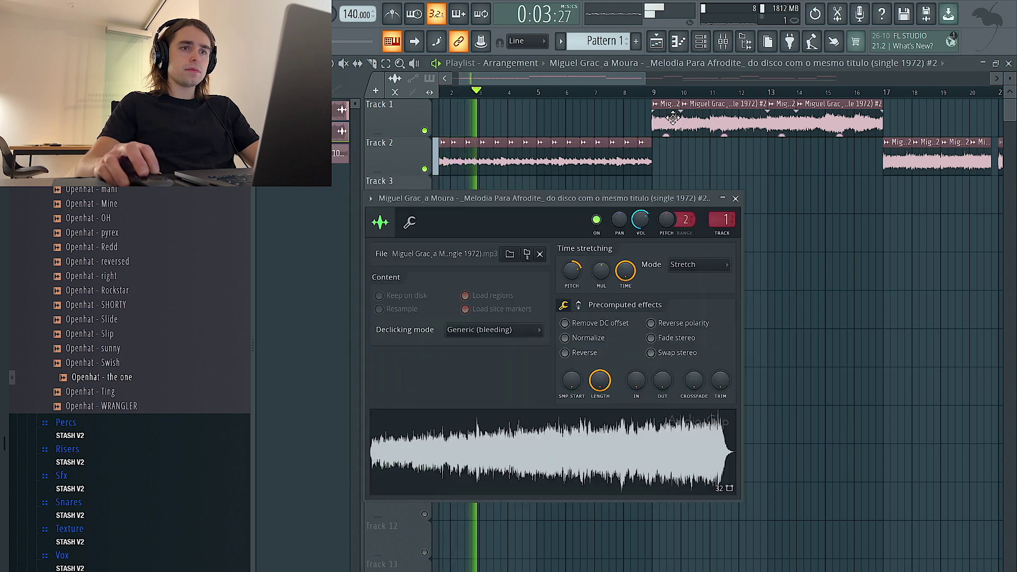
{"action": "right_click", "coordinate": [572, 273]}
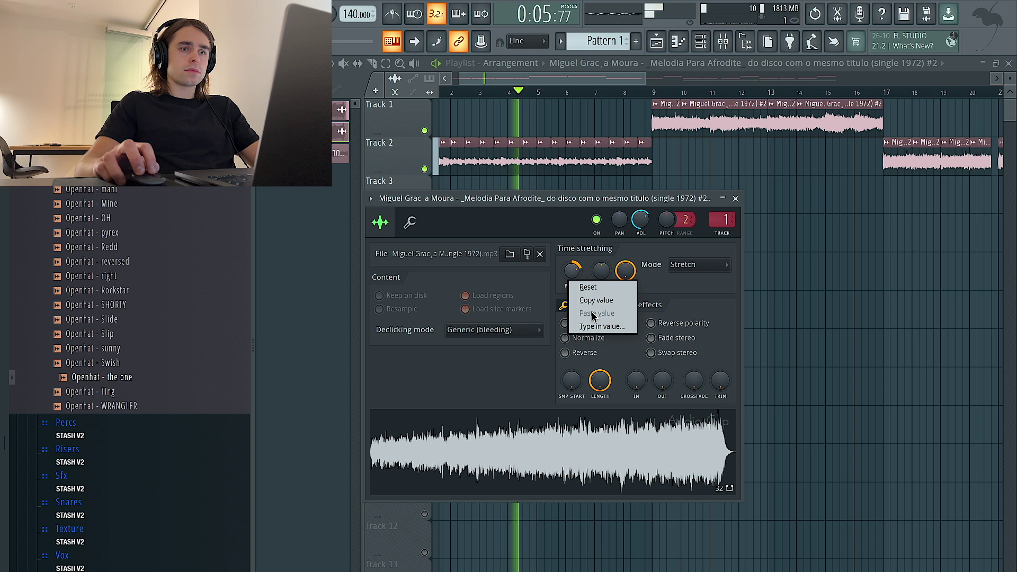
{"action": "left_click", "coordinate": [594, 300]}
{"action": "double_click", "coordinate": [572, 162]}
{"action": "right_click", "coordinate": [554, 260]}
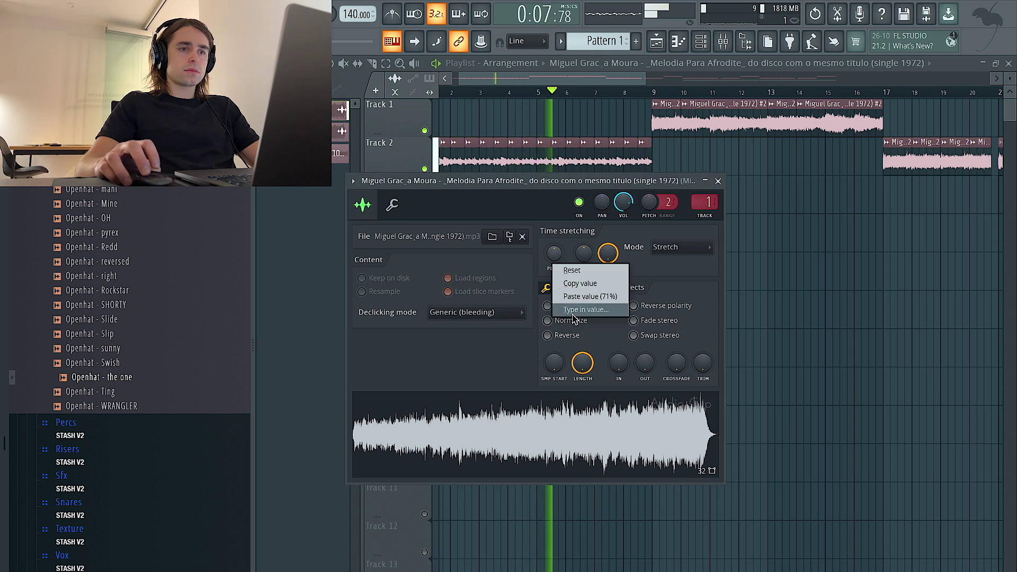
{"action": "left_click", "coordinate": [583, 298]}
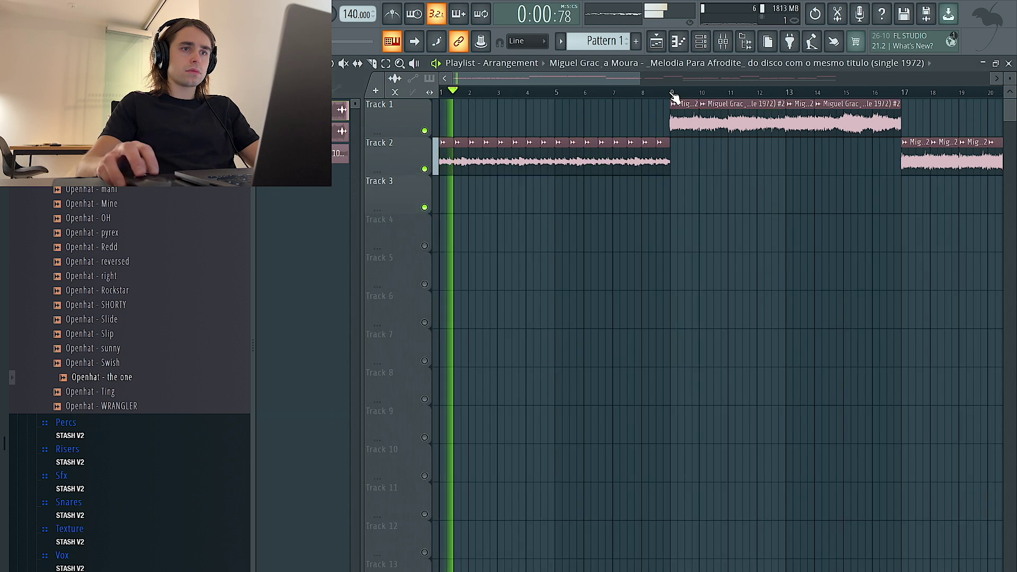
Select bars 1 to 8 in the playlist and render them from the Master mixer track to a new audio clip.
{"action": "left_click_drag", "start_coordinate": [671, 94], "coordinate": [446, 94]}
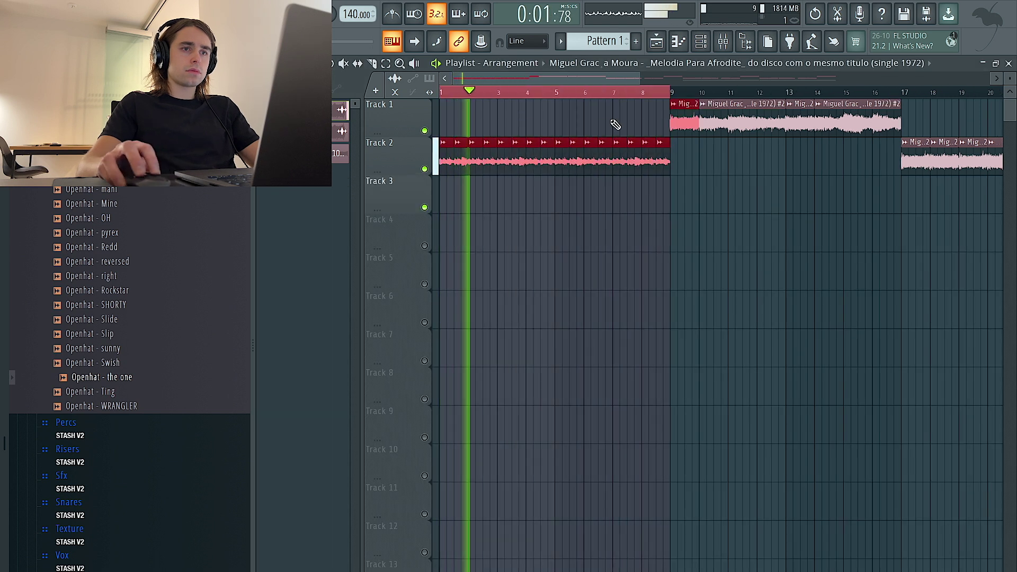
{"action": "left_click", "coordinate": [723, 41]}
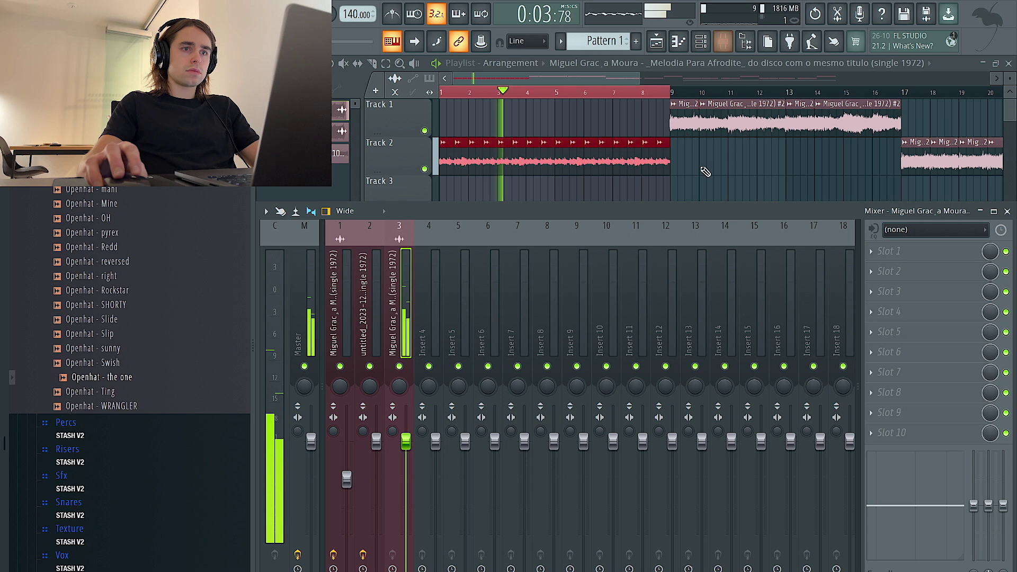
{"action": "left_click", "coordinate": [305, 563]}
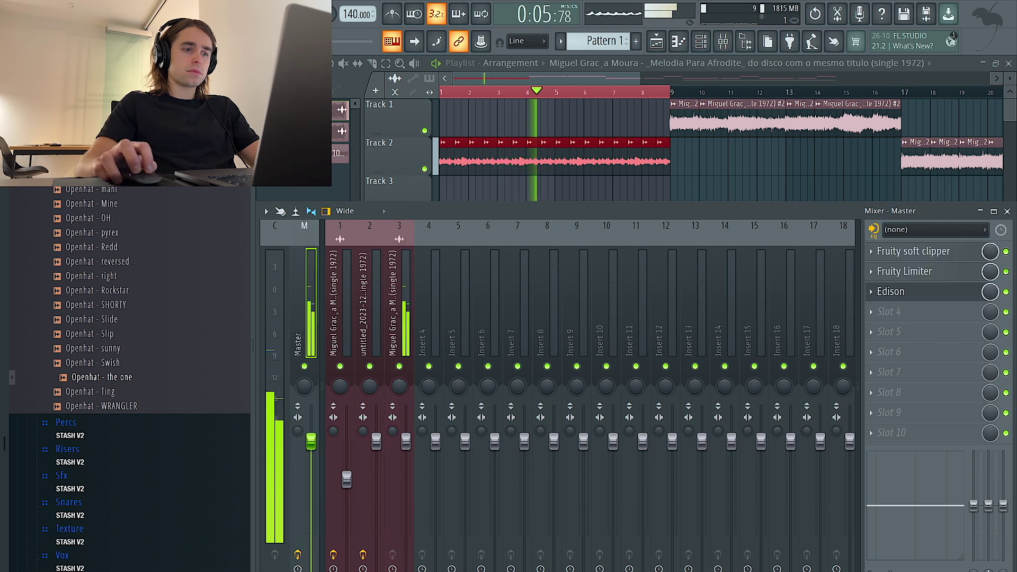
{"action": "key", "text": "alt+r"}
{"action": "left_click", "coordinate": [627, 427]}
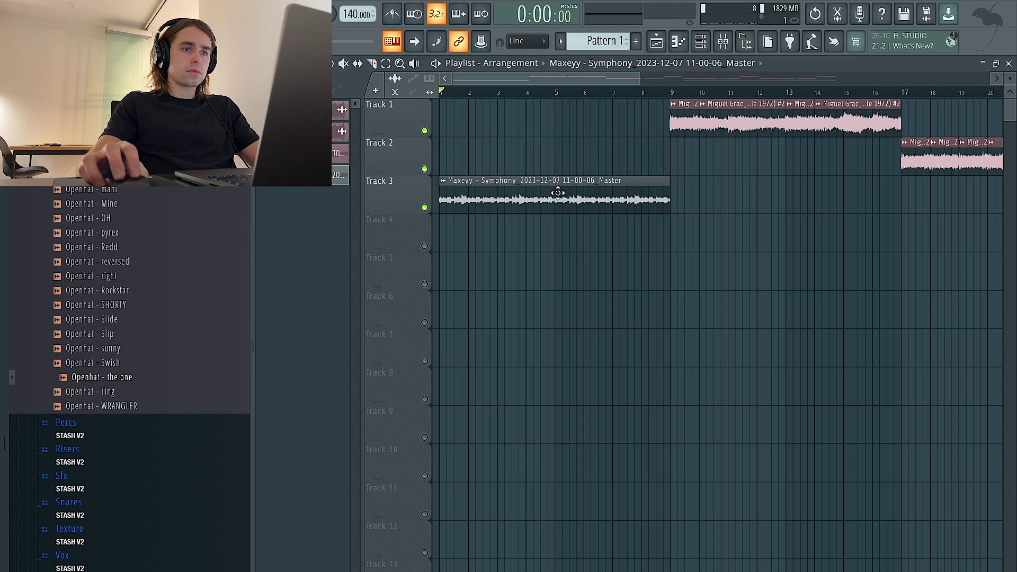
Set the time stretching mode of the rendered Symphony master clip on Track 3 to Stretch and reverse it.
{"action": "double_click", "coordinate": [558, 193]}
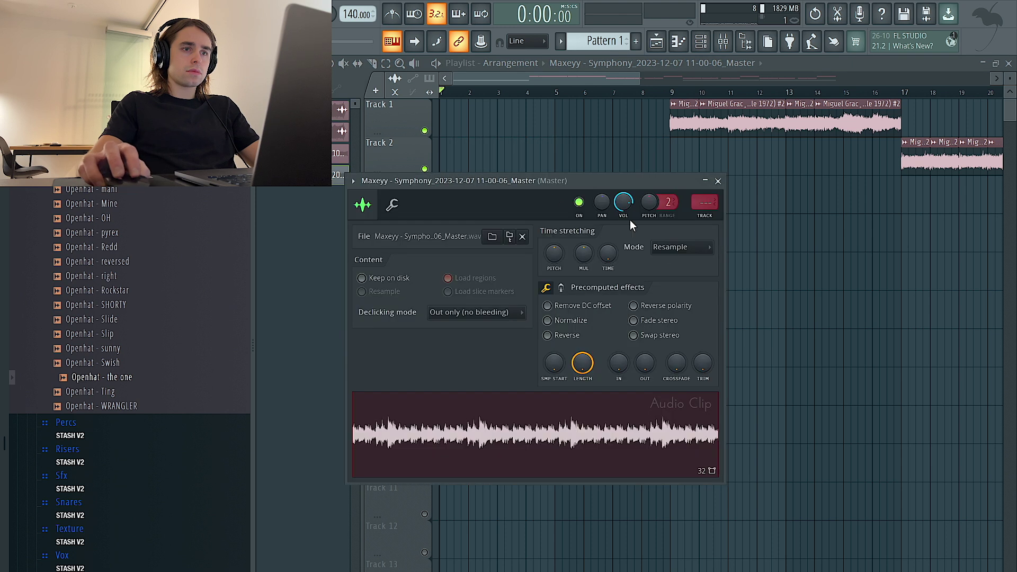
{"action": "left_click", "coordinate": [680, 247]}
{"action": "left_click", "coordinate": [669, 284]}
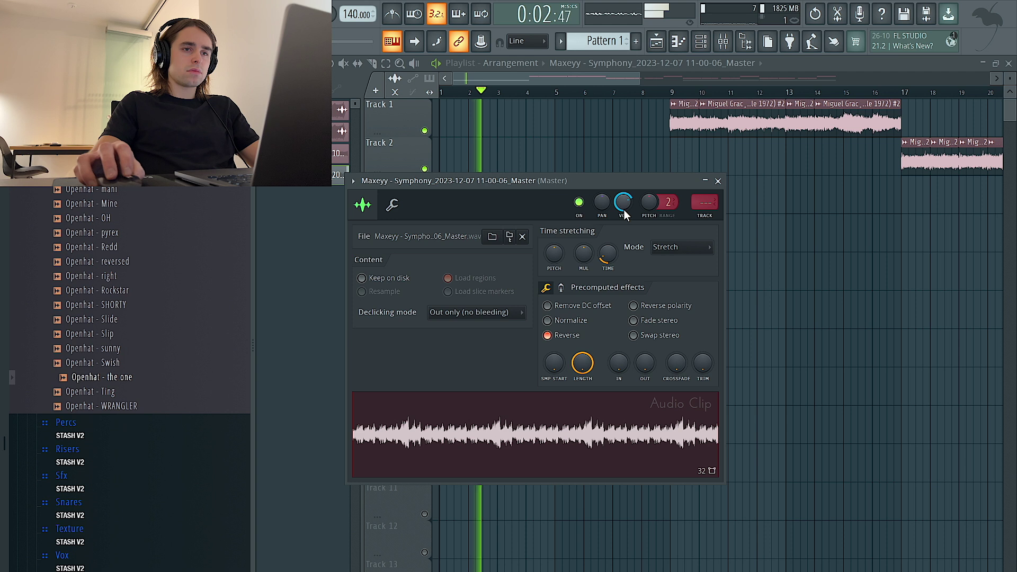
{"action": "key", "text": "Escape"}
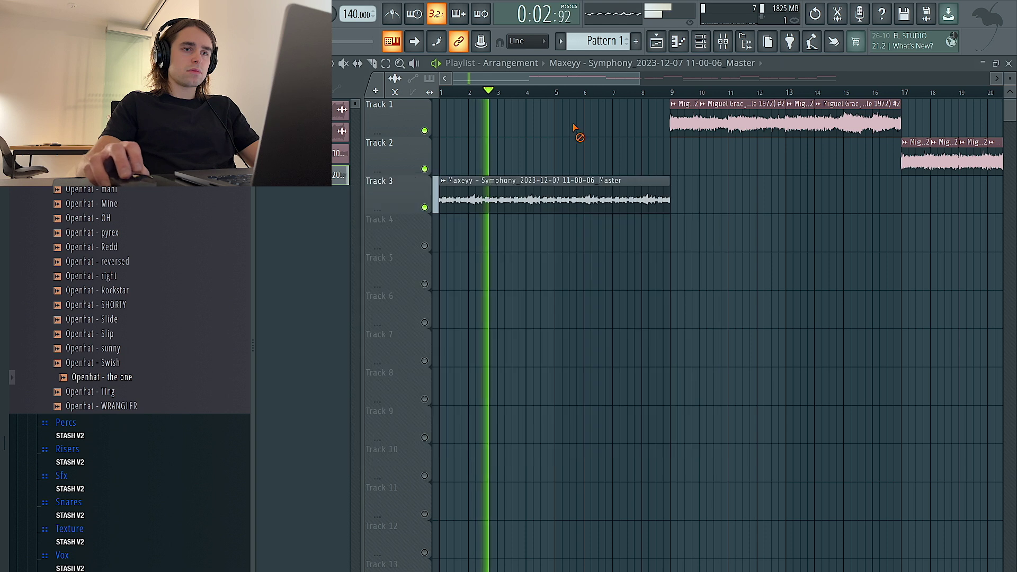
Slice the reversed Symphony master clip on Track 3 at bars 2, 3, 4 and 5.
{"action": "left_click", "coordinate": [528, 207]}
{"action": "left_click", "coordinate": [492, 204]}
{"action": "key", "text": "ctrl+z"}
{"action": "left_click", "coordinate": [498, 201]}
{"action": "left_click", "coordinate": [469, 205]}
{"action": "left_click", "coordinate": [316, 63]}
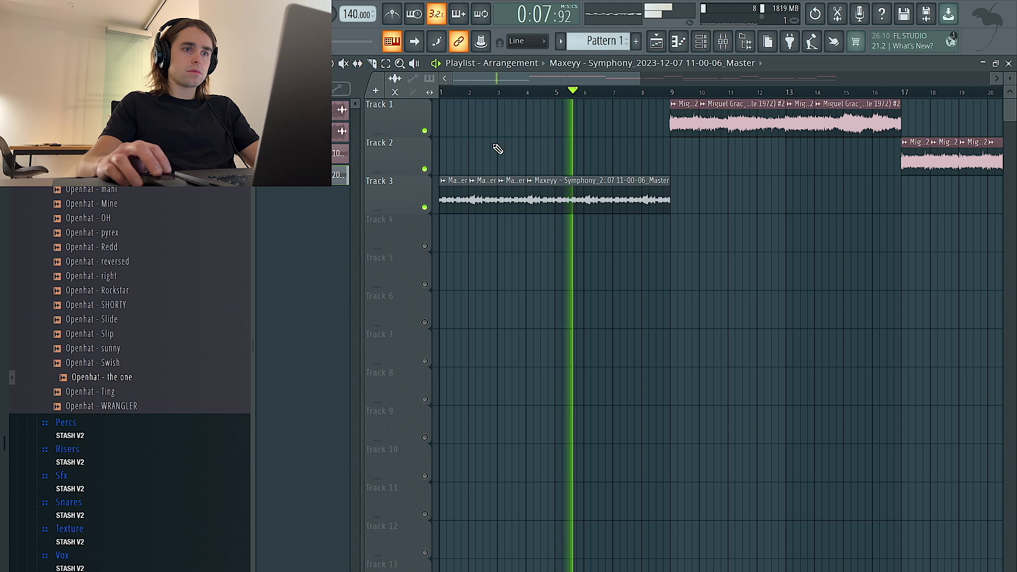
{"action": "left_click", "coordinate": [557, 200]}
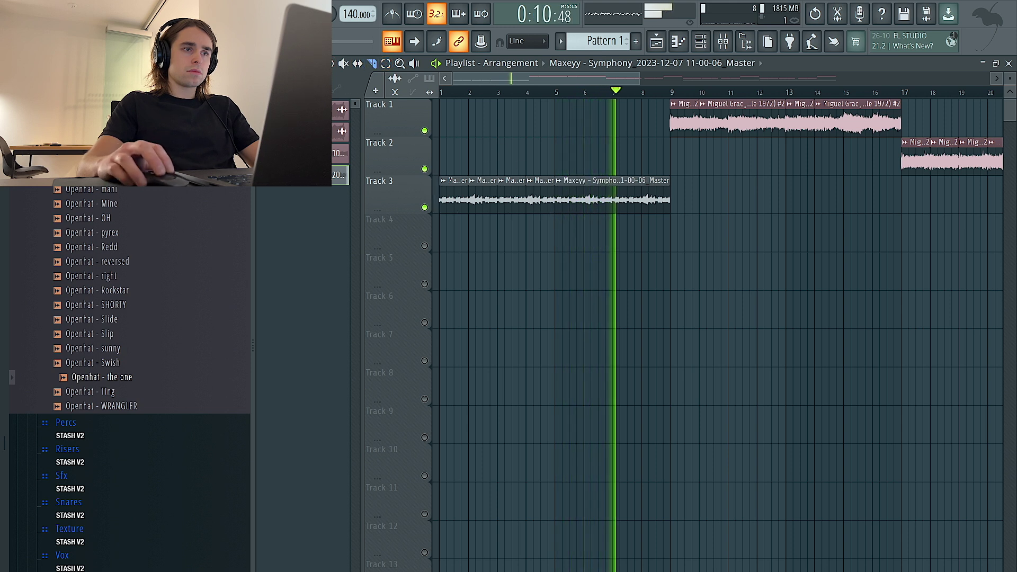
Rearrange the one-bar slices to fill bars 1 to 4 on Track 2 and delete the remaining clip at bar 5 on Track 3.
{"action": "left_click_drag", "start_coordinate": [515, 188], "coordinate": [487, 150]}
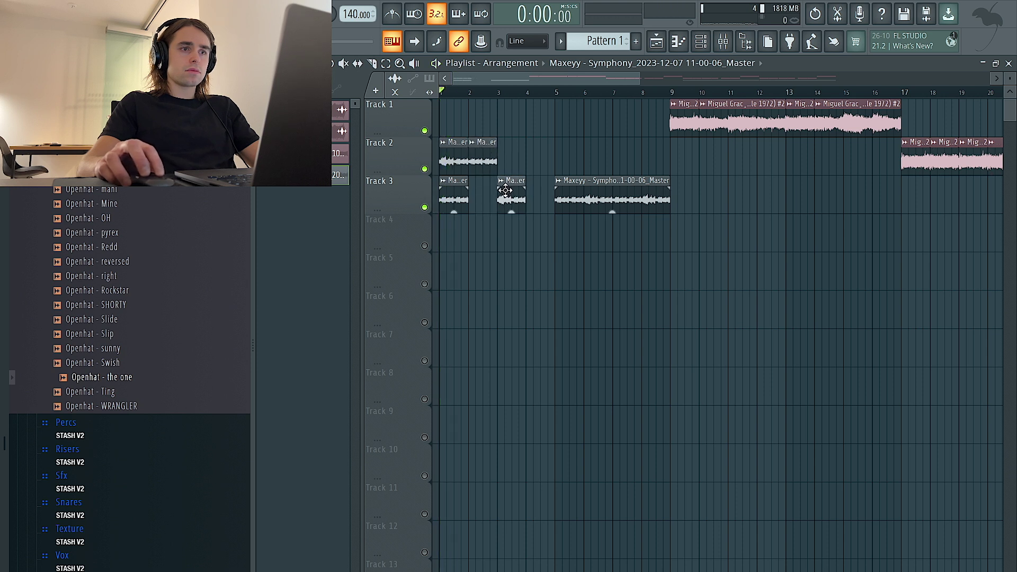
{"action": "left_click_drag", "start_coordinate": [545, 202], "coordinate": [506, 200]}
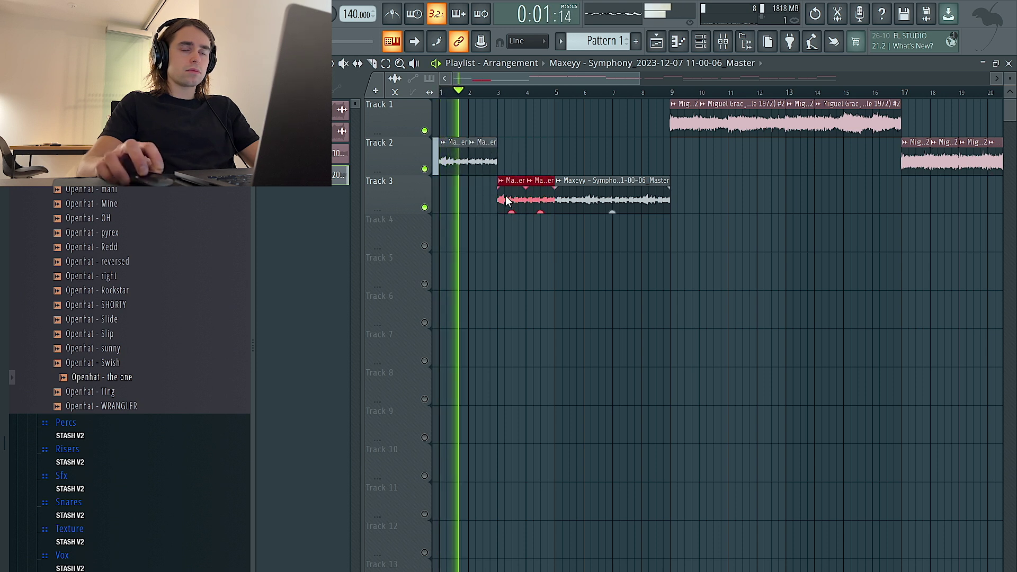
{"action": "key", "text": "shift+Down"}
{"action": "key", "text": "shift+Up"}
{"action": "key", "text": "shift+Up"}
{"action": "key", "text": "shift+Up"}
{"action": "key", "text": "shift+Down"}
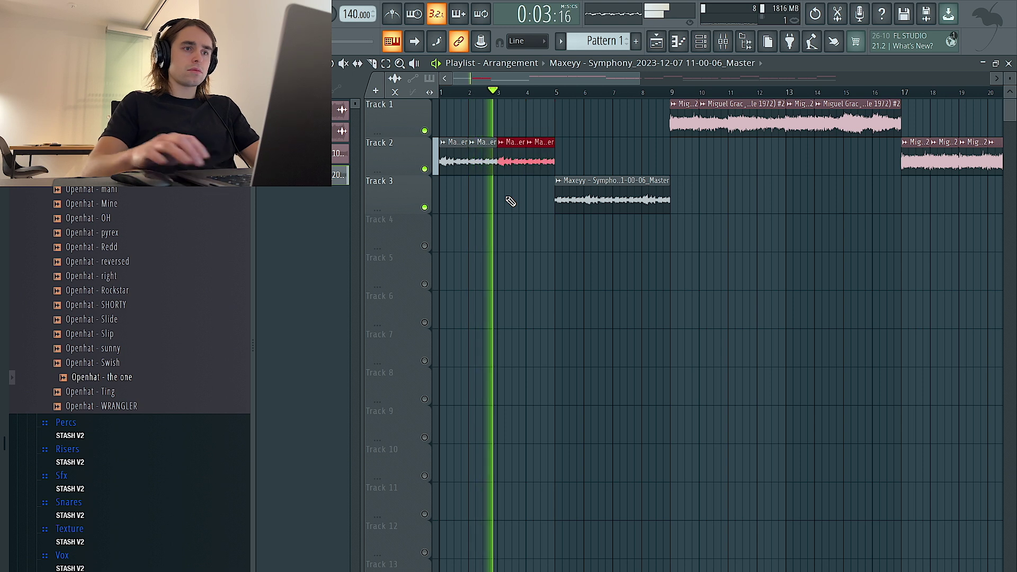
{"action": "scroll", "coordinate": [511, 202], "scroll_direction": "down", "scroll_amount": 2}
{"action": "right_click", "coordinate": [543, 204]}
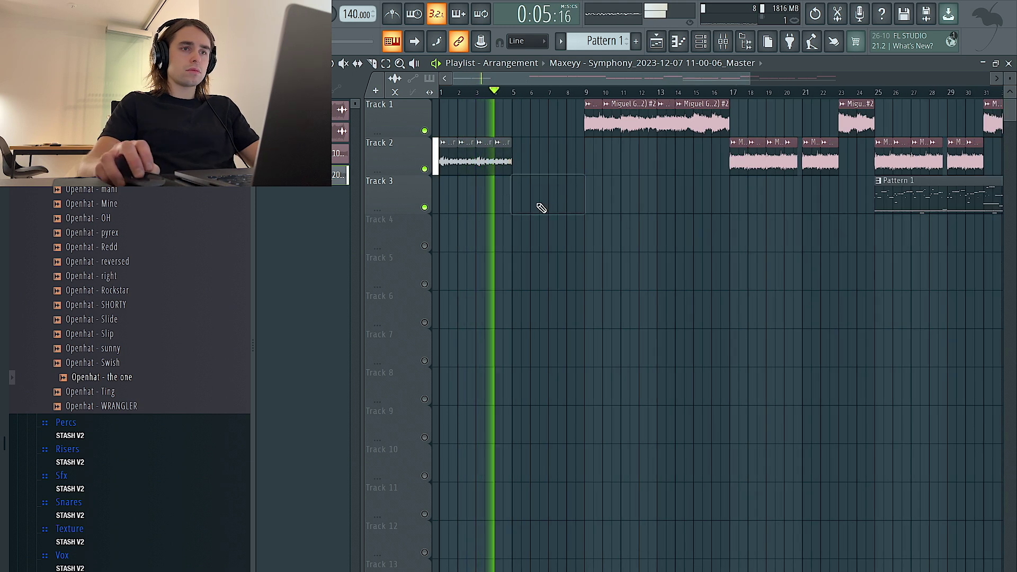
Duplicate the four-bar slice arrangement on Track 2 three times so it fills bars 1 to 16.
{"action": "left_click_drag", "start_coordinate": [610, 179], "coordinate": [450, 152]}
{"action": "key", "text": "ctrl+b"}
{"action": "key", "text": "ctrl+b"}
{"action": "key", "text": "ctrl+b"}
{"action": "key", "text": "ctrl+d"}
Route the Symphony master clip's channel to mixer track 4 and return to the playlist.
{"action": "double_click", "coordinate": [614, 163]}
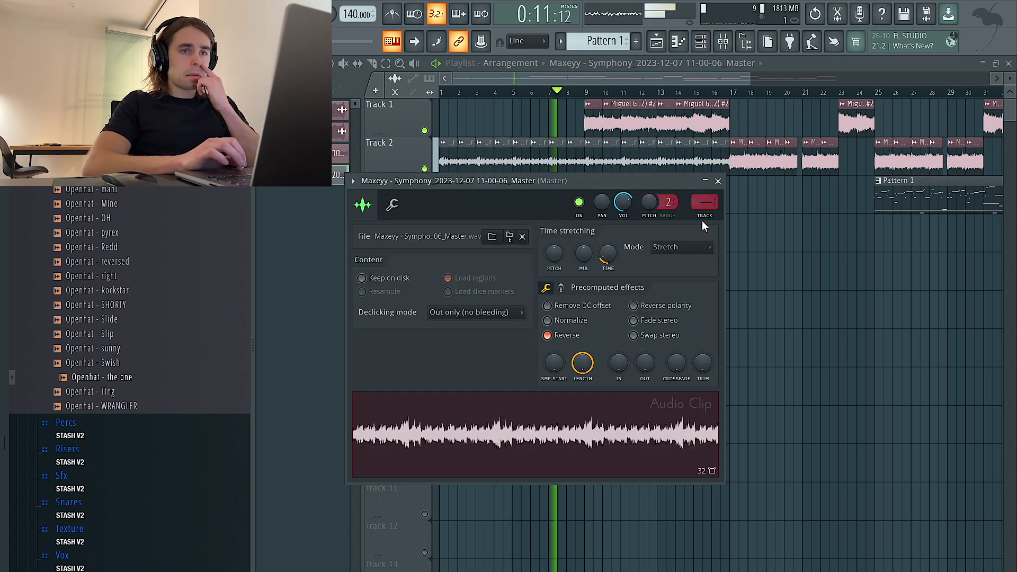
{"action": "key", "text": "ctrl+l"}
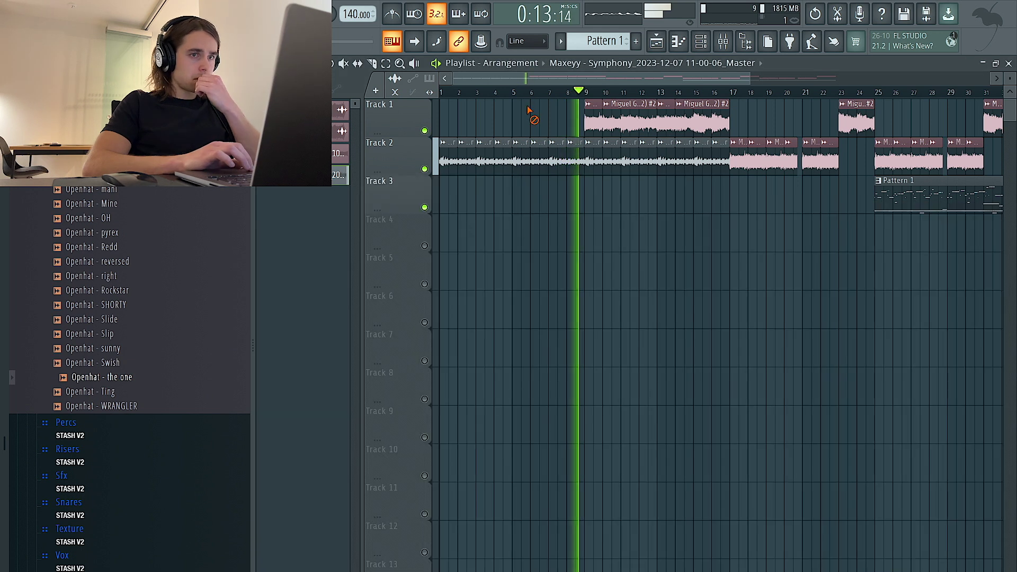
{"action": "key", "text": "F5"}
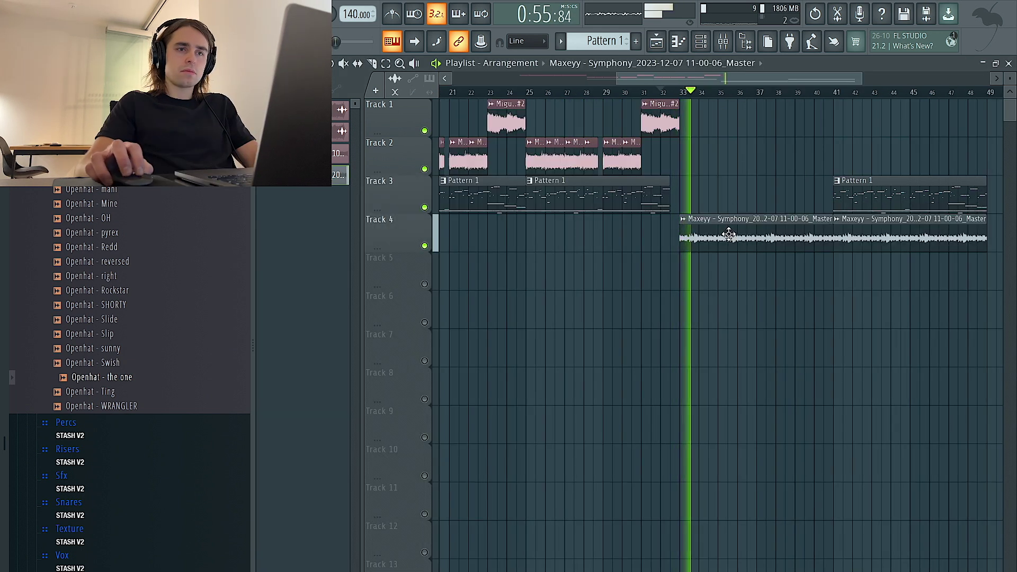
Try raising the time stretching pitch of the Symphony master clip at bar 33 on Track 4 and undo the change.
{"action": "double_click", "coordinate": [729, 235]}
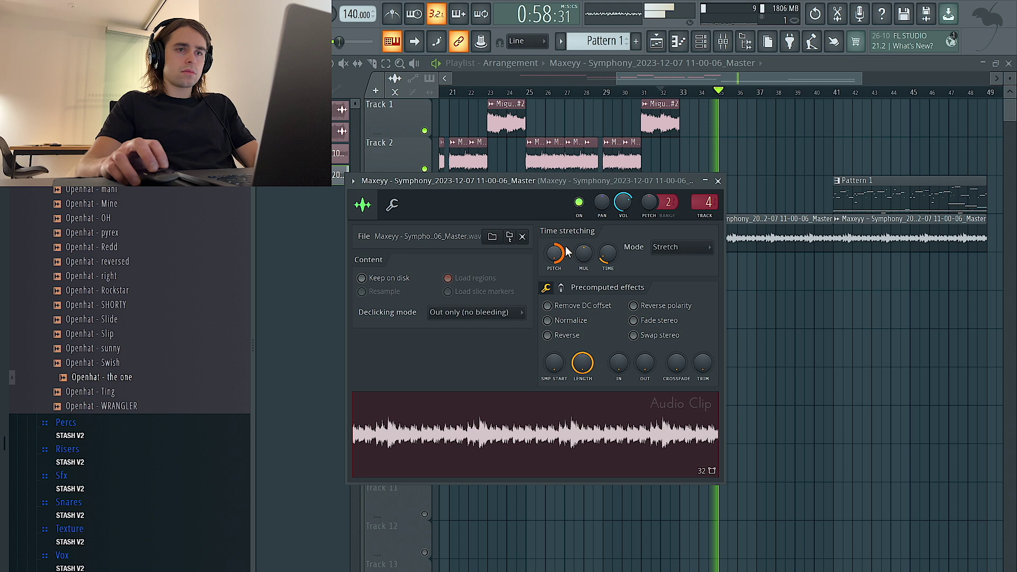
{"action": "left_click", "coordinate": [717, 181]}
{"action": "key", "text": "ctrl+z"}
{"action": "double_click", "coordinate": [726, 237]}
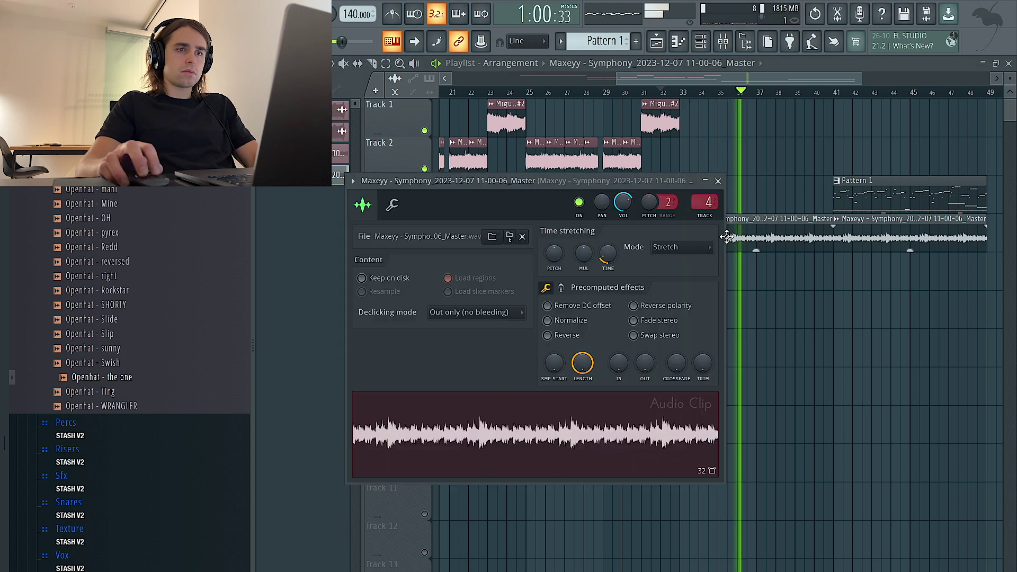
{"action": "key", "text": "Escape"}
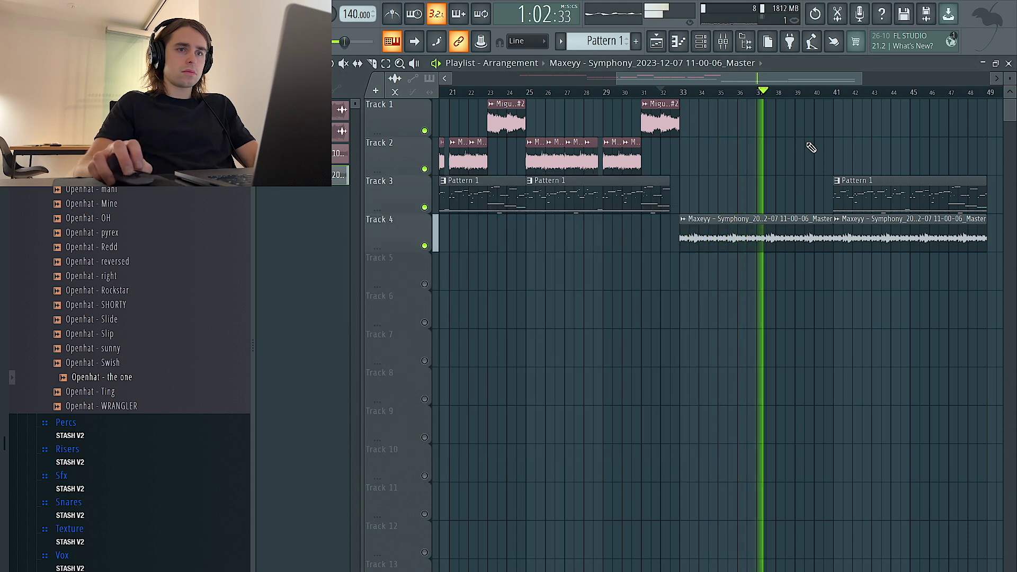
Play the arrangement from bar 41 and undo the Symphony master clip's last pitch shift.
{"action": "left_click", "coordinate": [831, 92]}
{"action": "key", "text": "ctrl+z"}
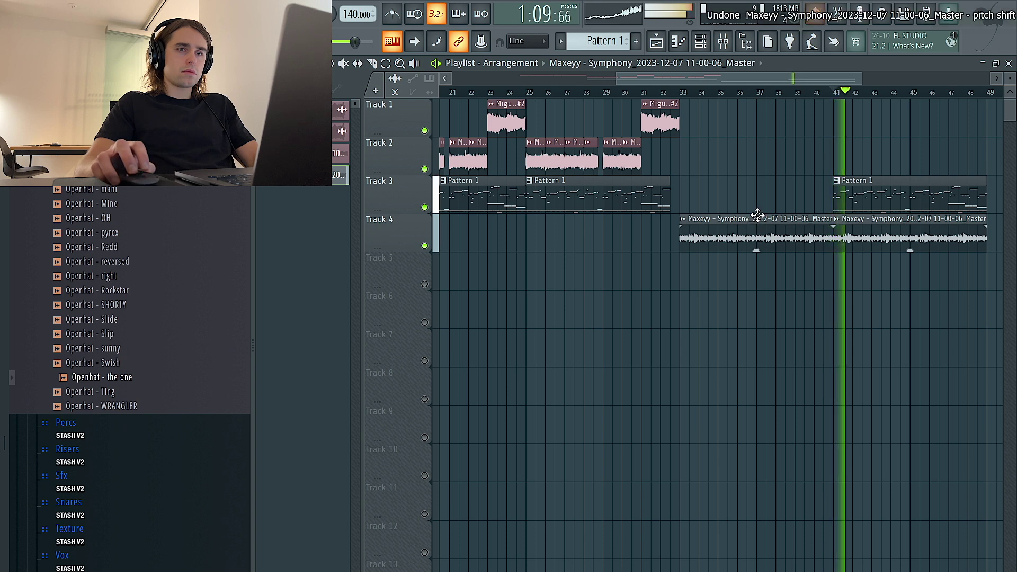
{"action": "scroll", "coordinate": [592, 88], "scroll_direction": "left", "scroll_amount": 1}
{"action": "left_click_drag", "start_coordinate": [754, 163], "coordinate": [565, 102]}
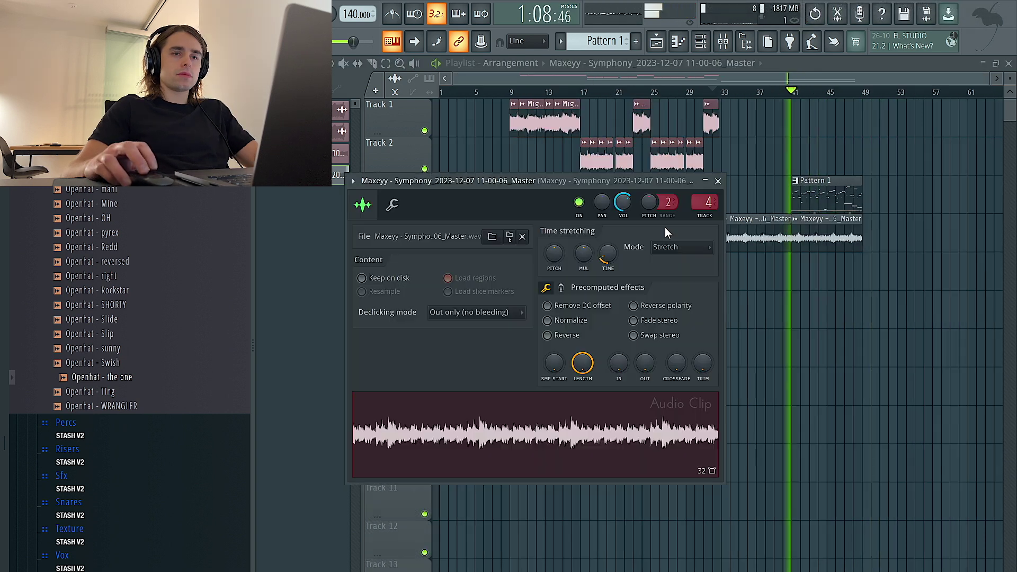
{"action": "key", "text": "Escape"}
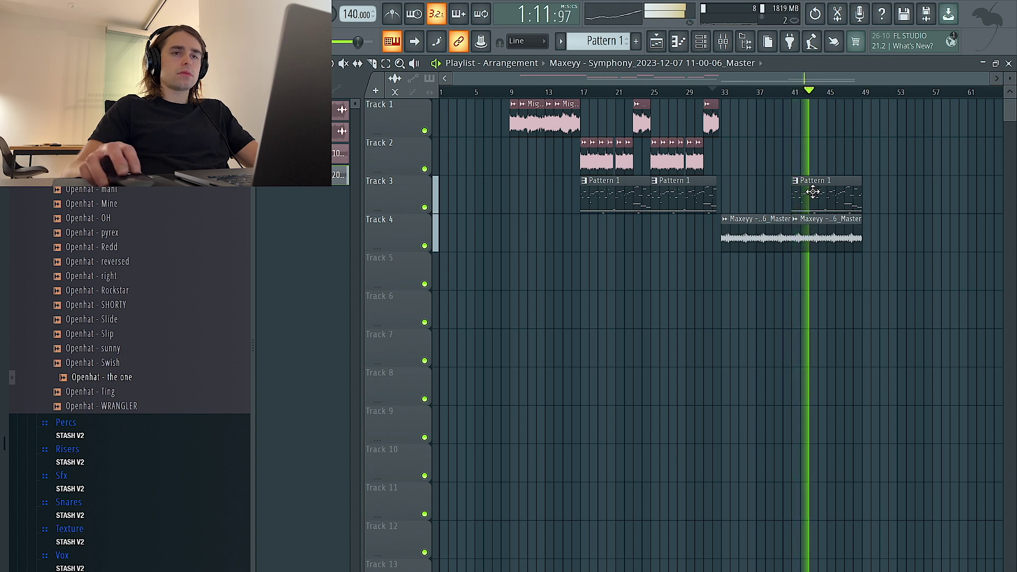
Make the Pattern 1 clip at bar 41 unique and cut the 808 - FAT notes from the new pattern.
{"action": "left_click", "coordinate": [797, 180]}
{"action": "left_click", "coordinate": [825, 294]}
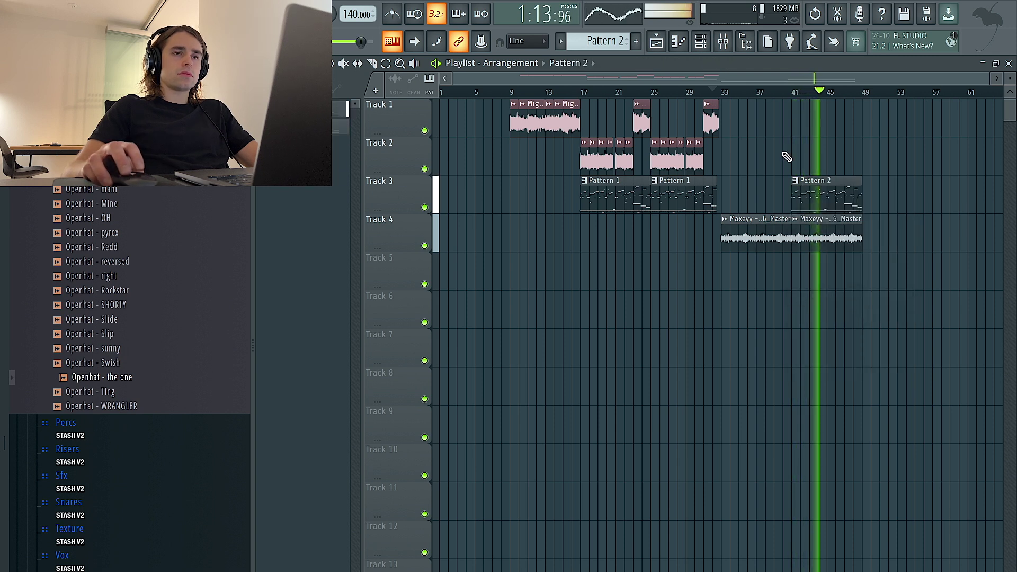
{"action": "left_click", "coordinate": [706, 46]}
{"action": "left_click", "coordinate": [393, 301]}
{"action": "key", "text": "ctrl+x"}
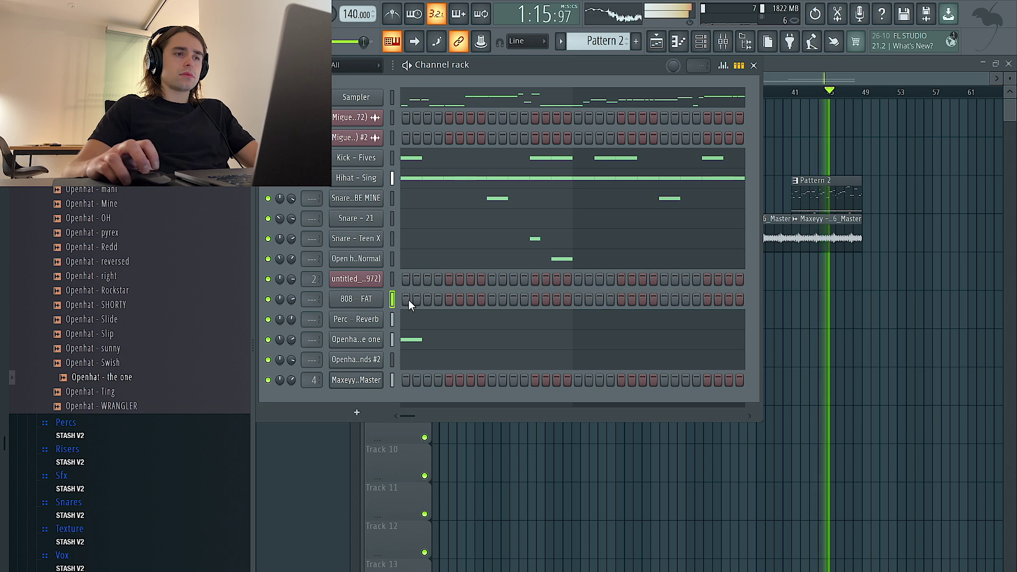
Duplicate the pattern and audio clips of bars 41 to 48 on Tracks 3 and 4 so they repeat from bar 49.
{"action": "right_click", "coordinate": [899, 301]}
{"action": "left_click_drag", "start_coordinate": [900, 273], "coordinate": [813, 177]}
{"action": "key", "text": "ctrl+b"}
{"action": "left_click", "coordinate": [874, 276], "text": "ctrl"}
Set the pitch range of the Symphony master clip's channel to 12 and adjust its channel pitch.
{"action": "double_click", "coordinate": [853, 243]}
{"action": "mouse_move", "coordinate": [667, 202]}
{"action": "left_mouse_down"}
{"action": "mouse_move", "coordinate": [668, 183]}
{"action": "mouse_move", "coordinate": [649, 254]}
{"action": "left_mouse_up"}
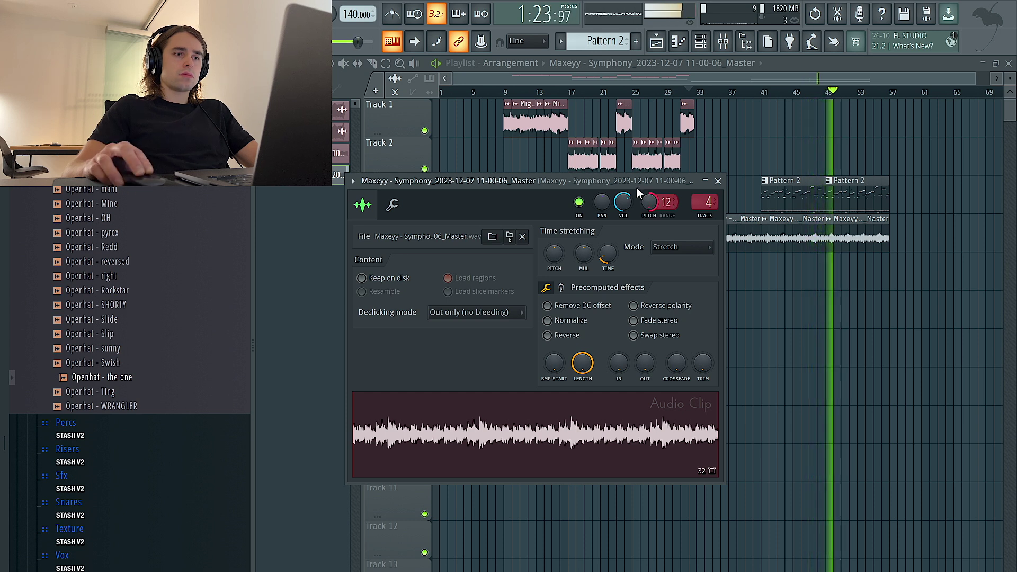
{"action": "key", "text": "Escape"}
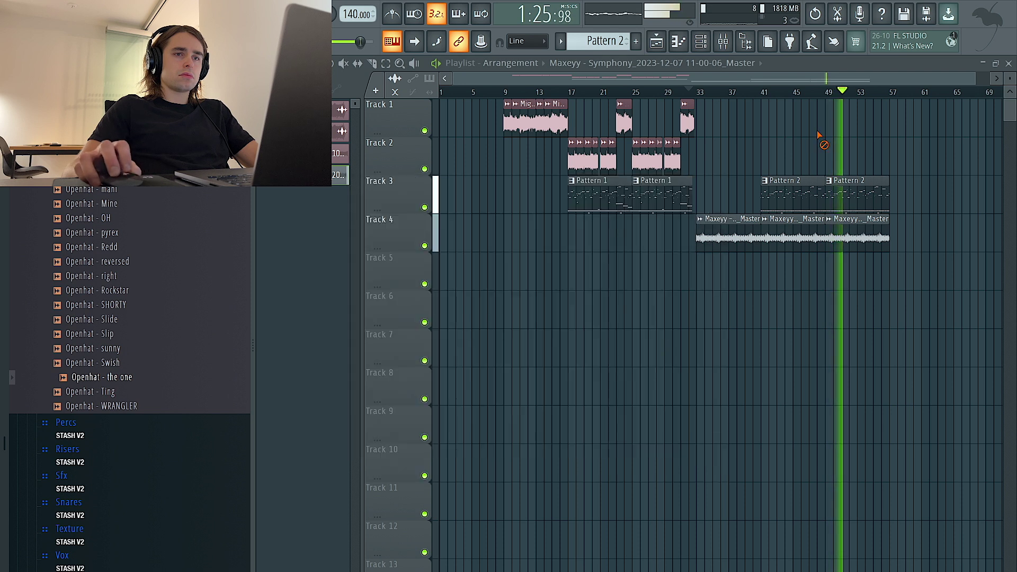
Make the Symphony master clip at bar 41 on Track 4 unique and check its channel settings.
{"action": "left_click", "coordinate": [765, 219]}
{"action": "left_click", "coordinate": [795, 346]}
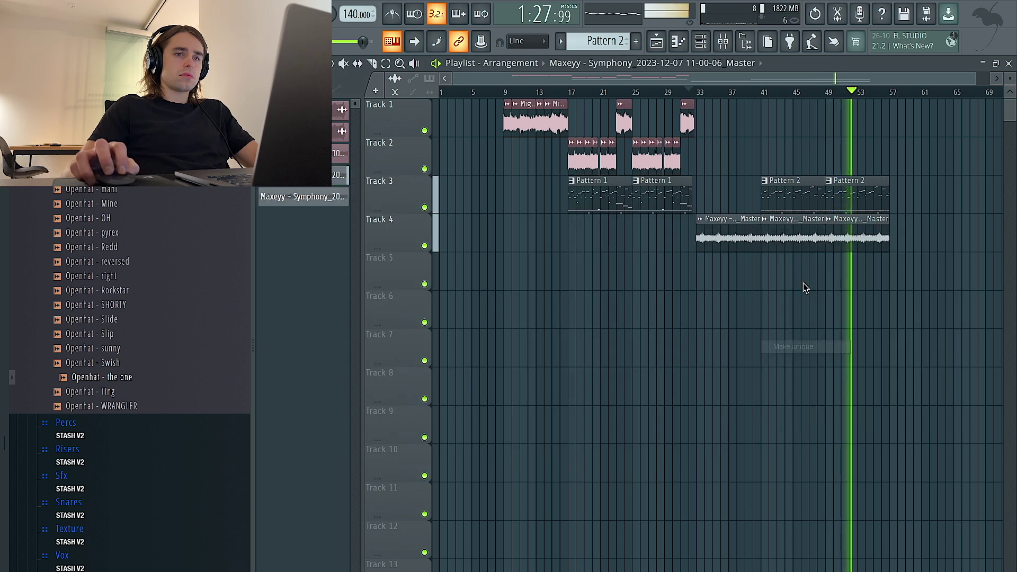
{"action": "double_click", "coordinate": [792, 237]}
{"action": "key", "text": "Escape"}
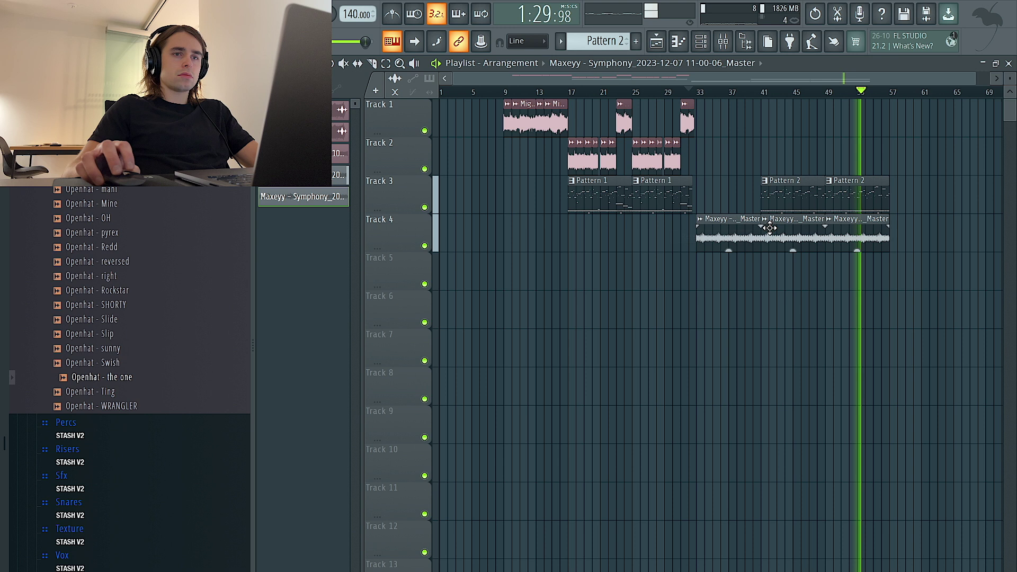
{"action": "right_click", "coordinate": [733, 241]}
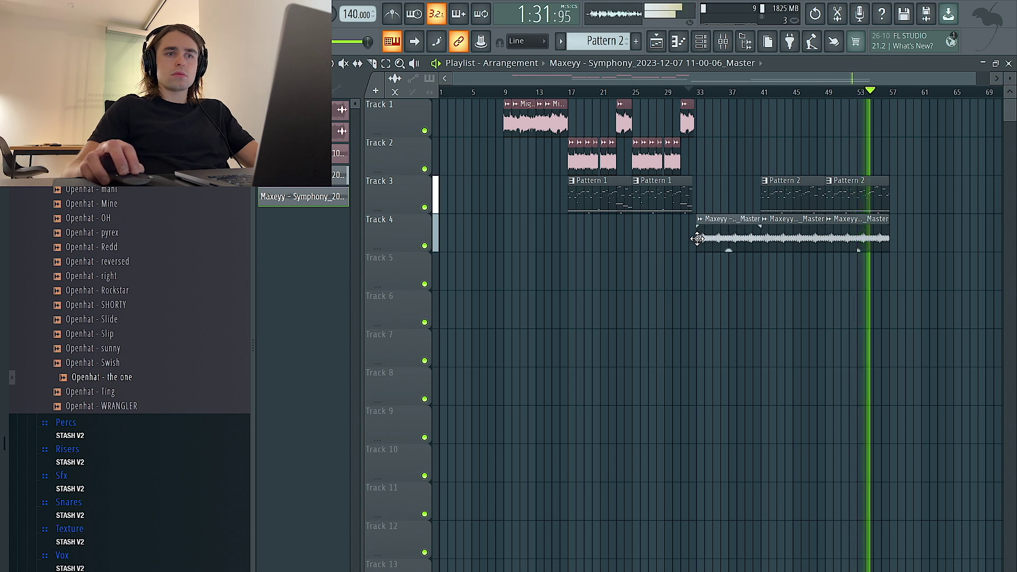
Select the playlist clips from bar 17 onward across all tracks.
{"action": "scroll", "coordinate": [892, 246], "scroll_direction": "up", "scroll_amount": 4}
{"action": "left_click_drag", "start_coordinate": [890, 179], "coordinate": [878, 241]}
{"action": "scroll", "coordinate": [877, 248], "scroll_direction": "down", "scroll_amount": 4}
{"action": "left_click_drag", "start_coordinate": [972, 327], "coordinate": [567, 93]}
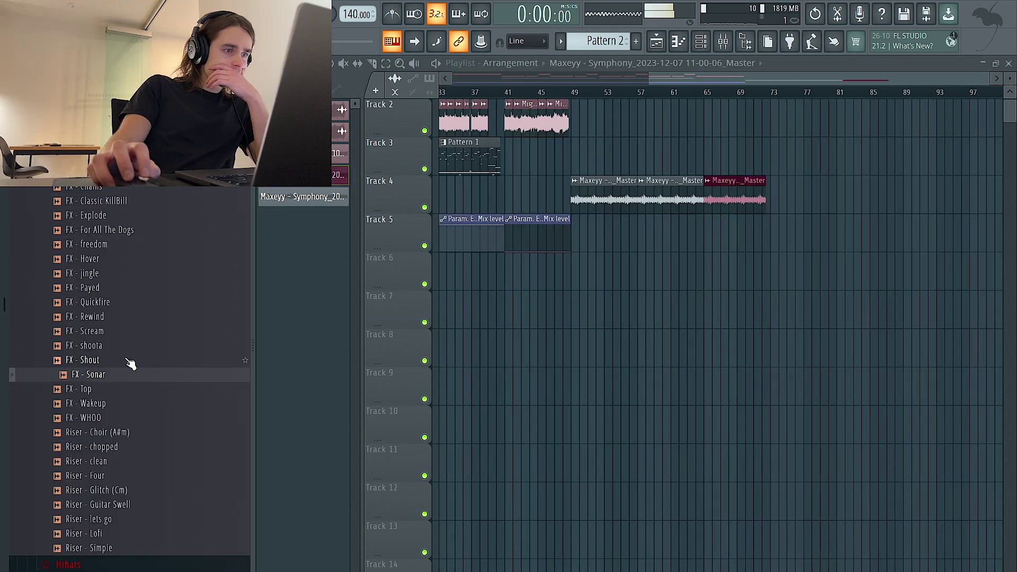
Audition the FX and Texture samples of the drum kit for a transition effect before bar 49.
{"action": "scroll", "coordinate": [130, 310], "scroll_direction": "down", "scroll_amount": 4}
{"action": "scroll", "coordinate": [129, 462], "scroll_direction": "down", "scroll_amount": 8}
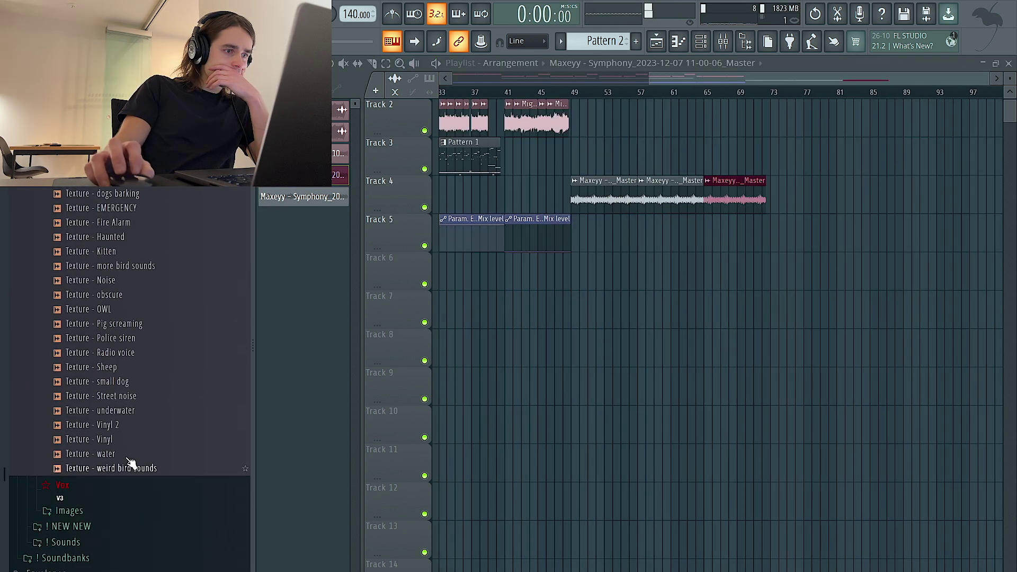
{"action": "left_click", "coordinate": [121, 396]}
{"action": "left_click", "coordinate": [119, 382]}
{"action": "left_click", "coordinate": [116, 367]}
{"action": "left_click", "coordinate": [118, 338]}
{"action": "left_click", "coordinate": [116, 251]}
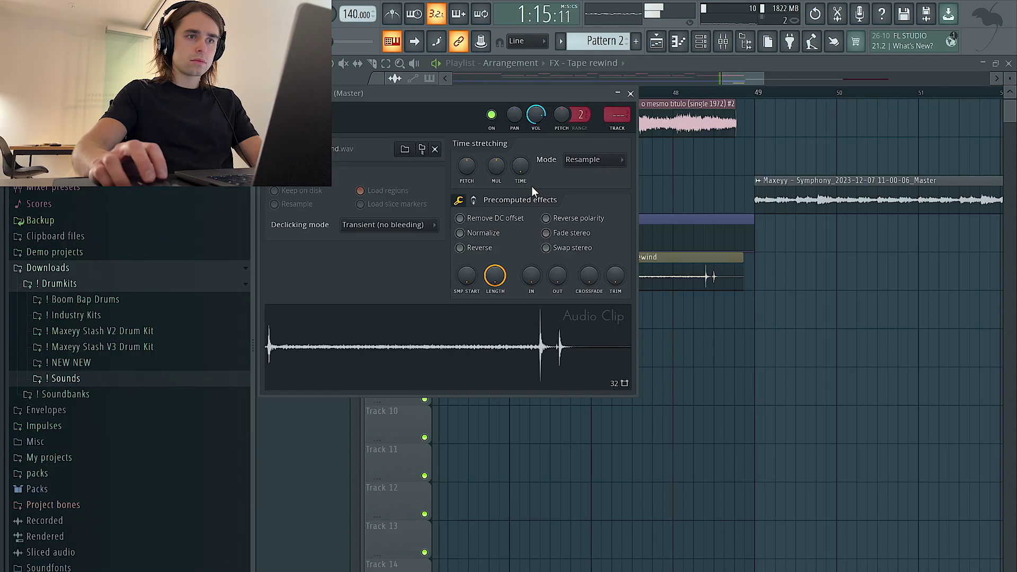
Lengthen the FX - Tape rewind sample with its time-stretching control and set the stretching mode to Stretch.
{"action": "left_click_drag", "start_coordinate": [520, 166], "coordinate": [520, 152]}
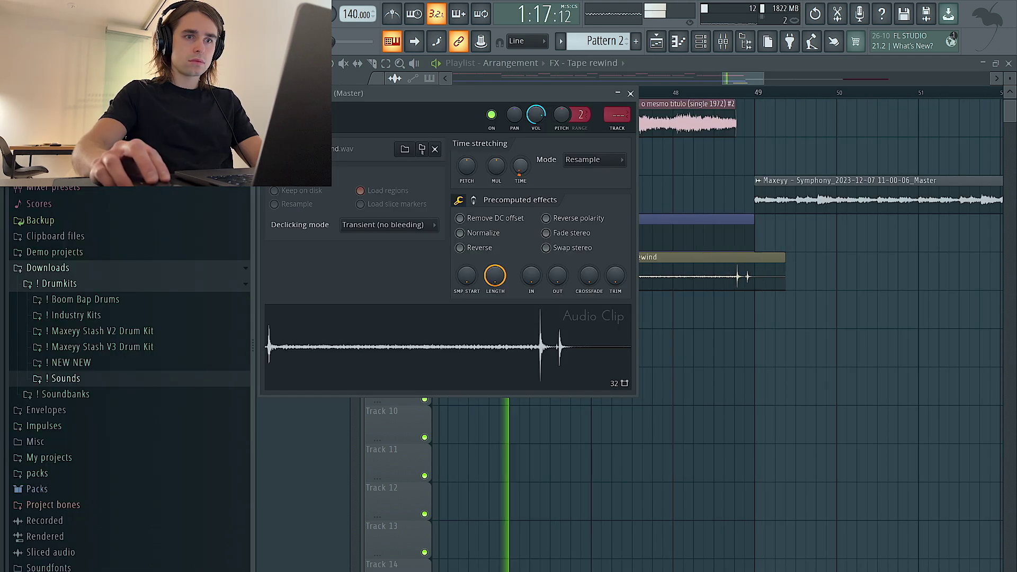
{"action": "left_click", "coordinate": [600, 163]}
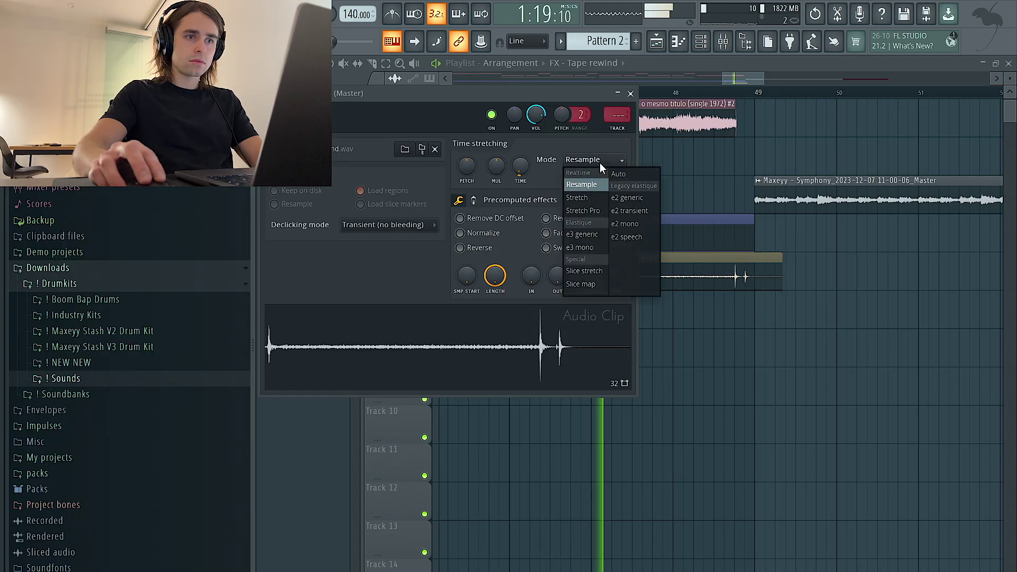
{"action": "left_click", "coordinate": [590, 198]}
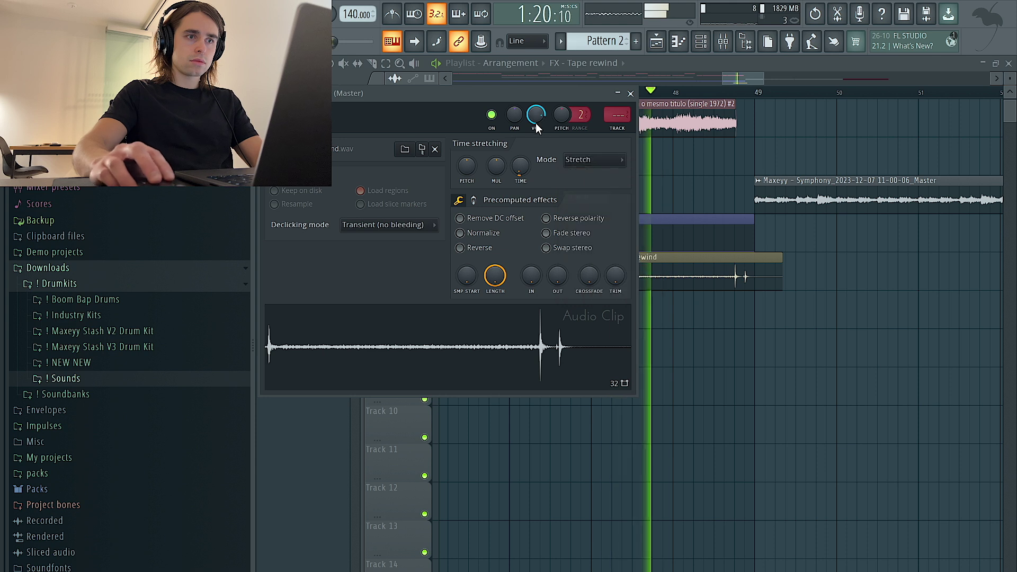
{"action": "left_click", "coordinate": [711, 180]}
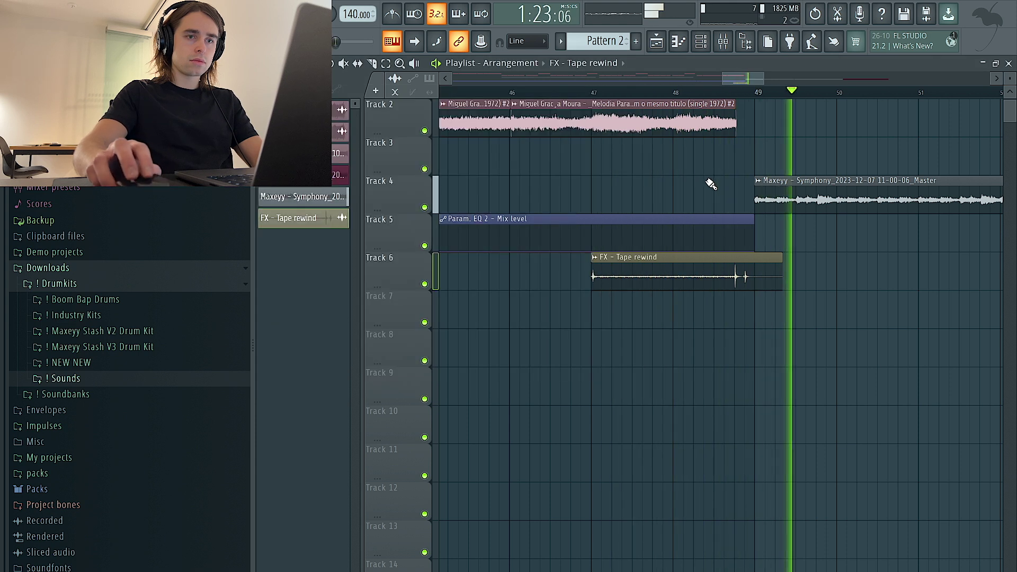
{"action": "key", "text": "space"}
{"action": "key", "text": "space"}
Lower the channel volume of FX - Tape rewind and route it to mixer track 5.
{"action": "double_click", "coordinate": [672, 268]}
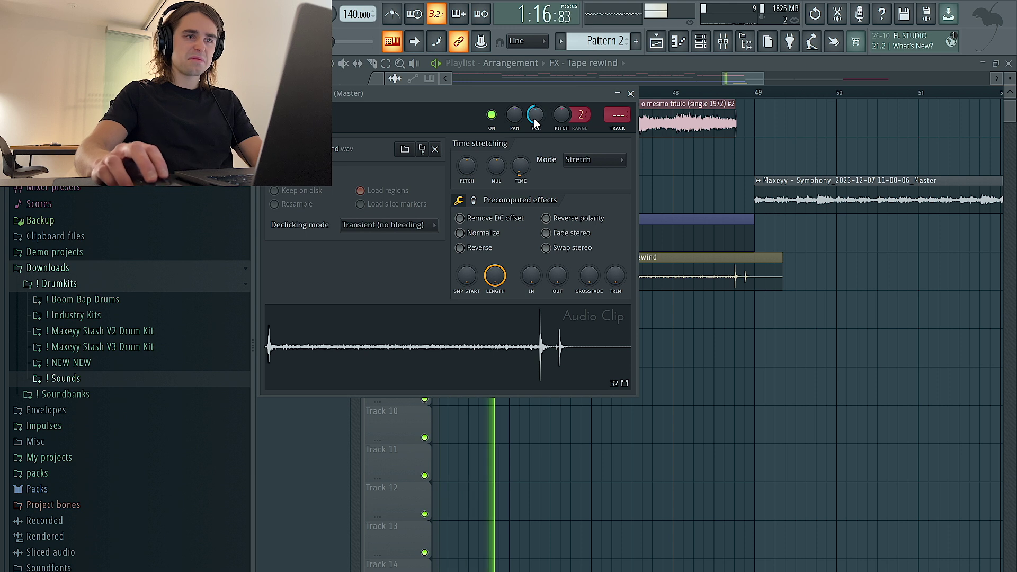
{"action": "left_click", "coordinate": [615, 129]}
{"action": "right_click", "coordinate": [803, 129]}
{"action": "double_click", "coordinate": [687, 261]}
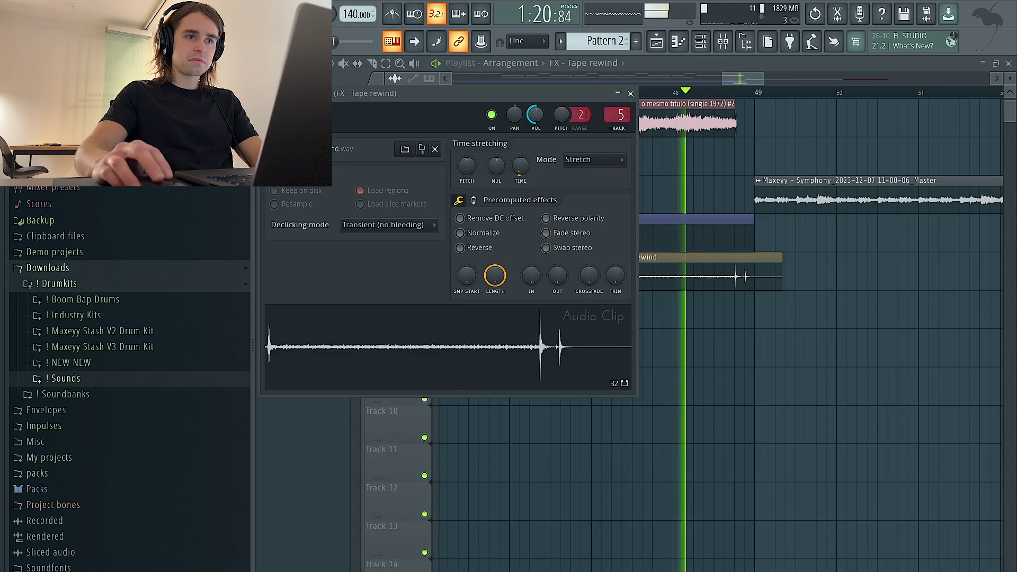
{"action": "right_click", "coordinate": [807, 149]}
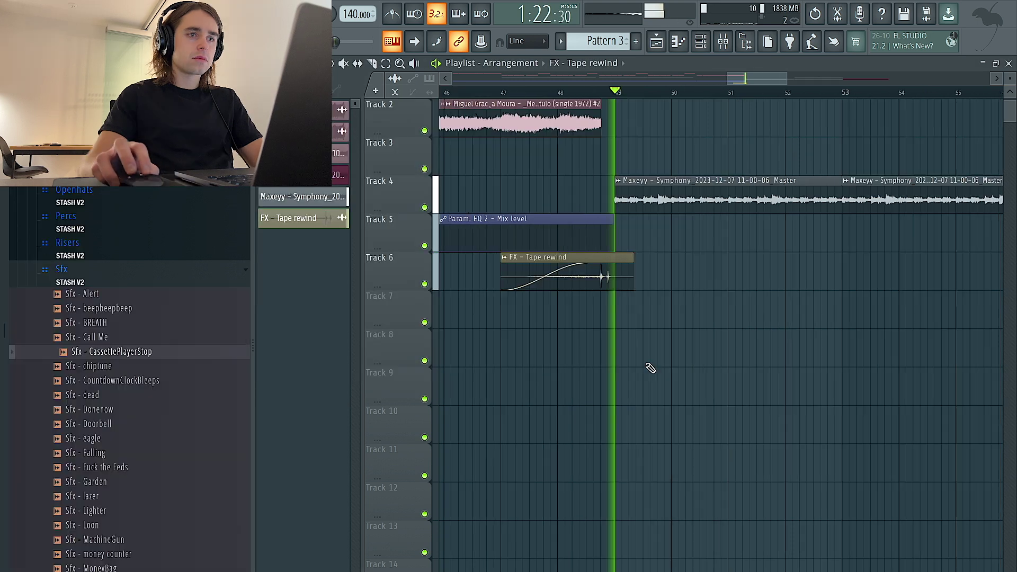
Transpose the D5 to E5 notes of the Sampler melody in Pattern 3 up one octave.
{"action": "scroll", "coordinate": [645, 364], "scroll_direction": "down", "scroll_amount": 4}
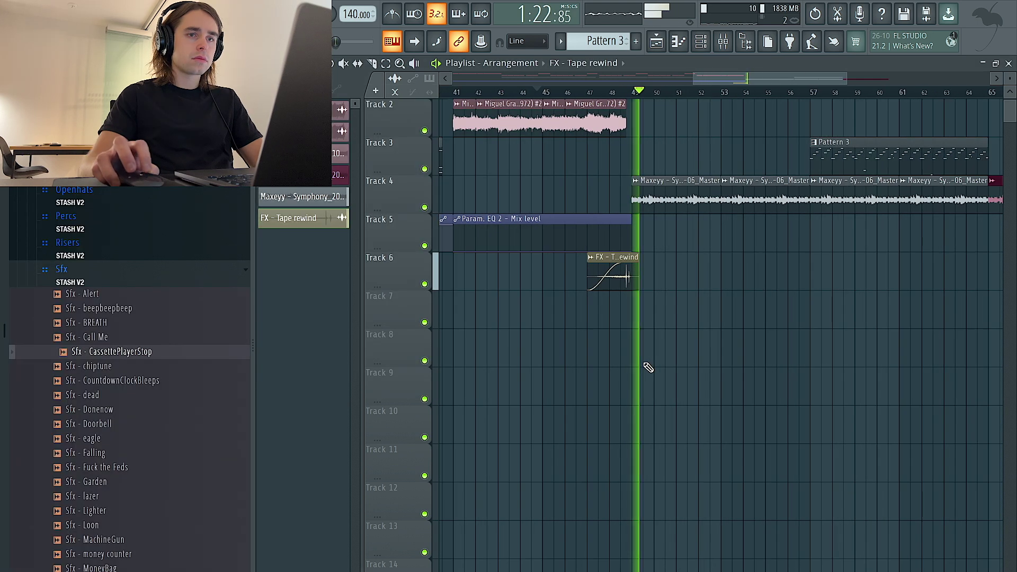
{"action": "double_click", "coordinate": [661, 144]}
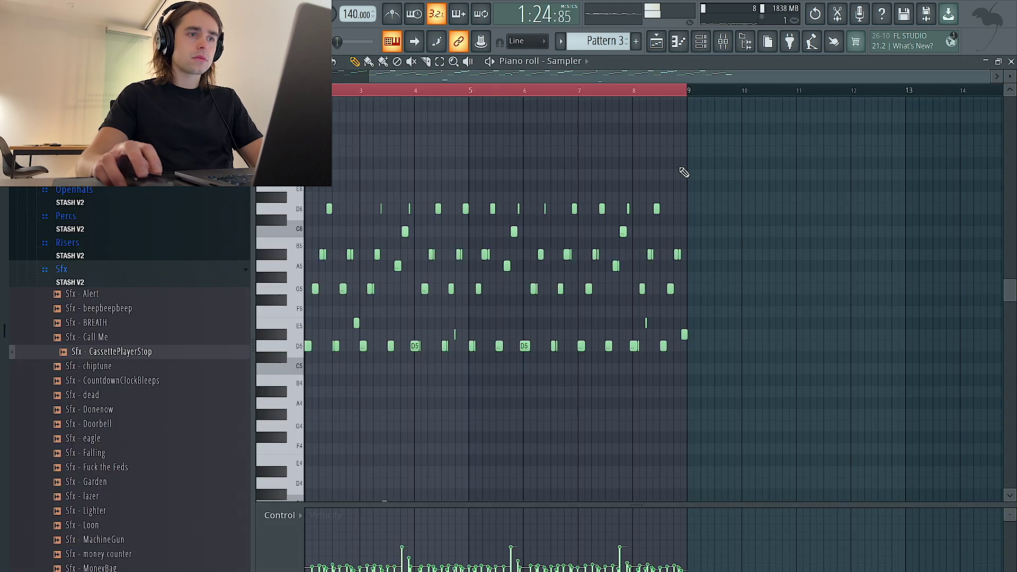
{"action": "left_click_drag", "start_coordinate": [824, 418], "coordinate": [291, 314]}
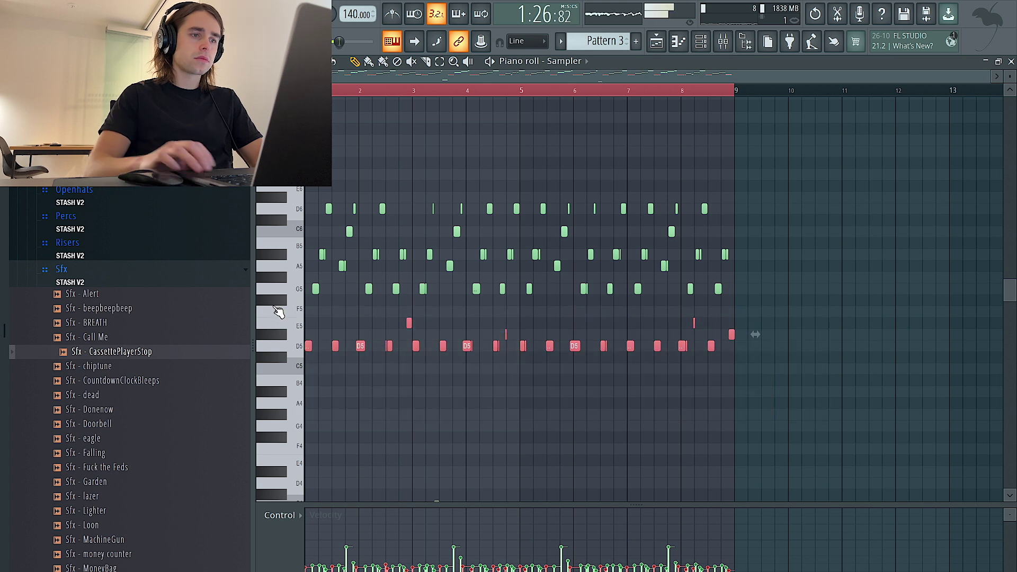
{"action": "key", "text": "ctrl+Up"}
{"action": "key", "text": "ctrl+a"}
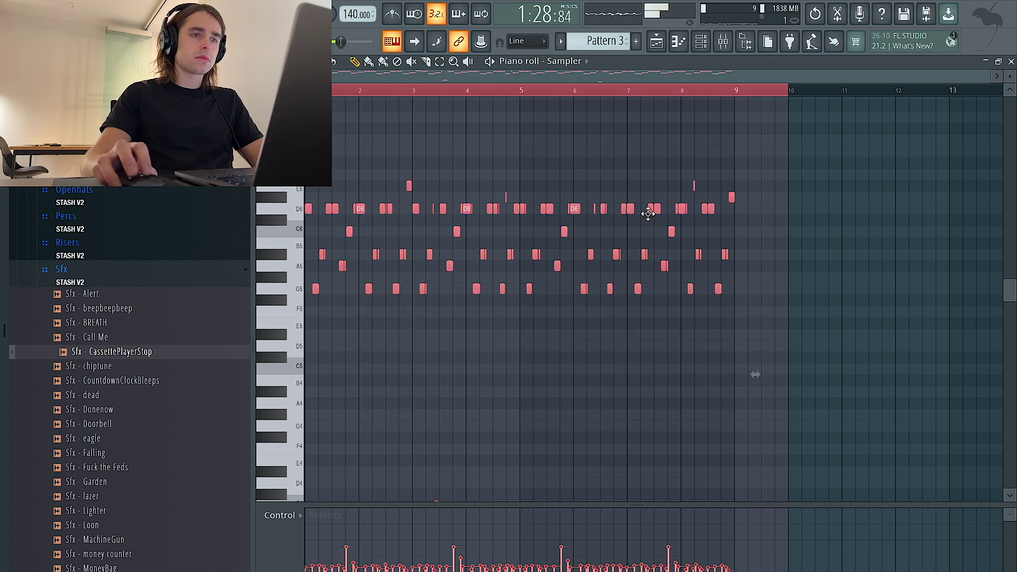
{"action": "left_click", "coordinate": [529, 104]}
Set the playlist's loop selection to bars 57 to 65 around the Pattern 3 clip.
{"action": "left_click", "coordinate": [703, 45]}
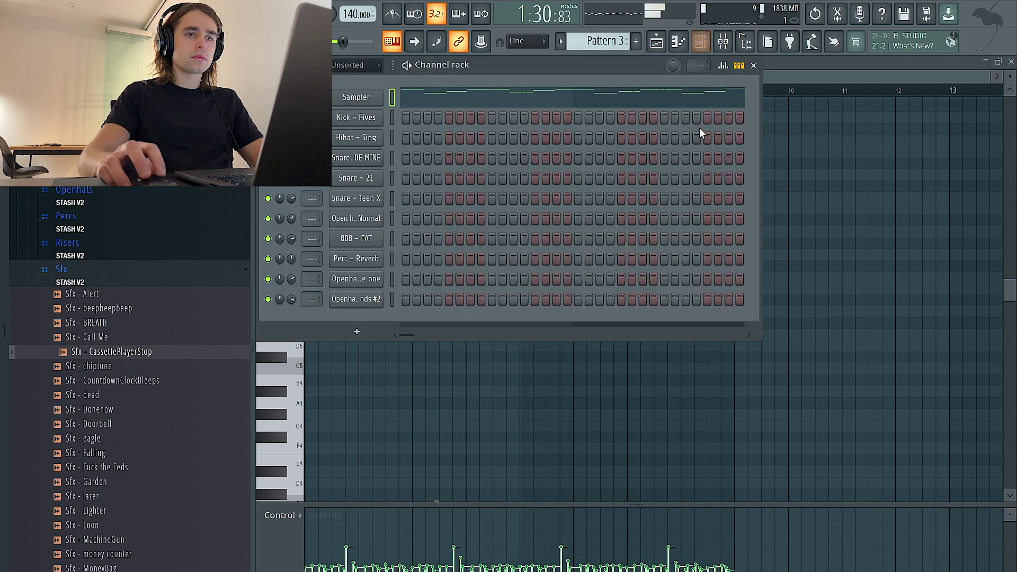
{"action": "left_click", "coordinate": [657, 42]}
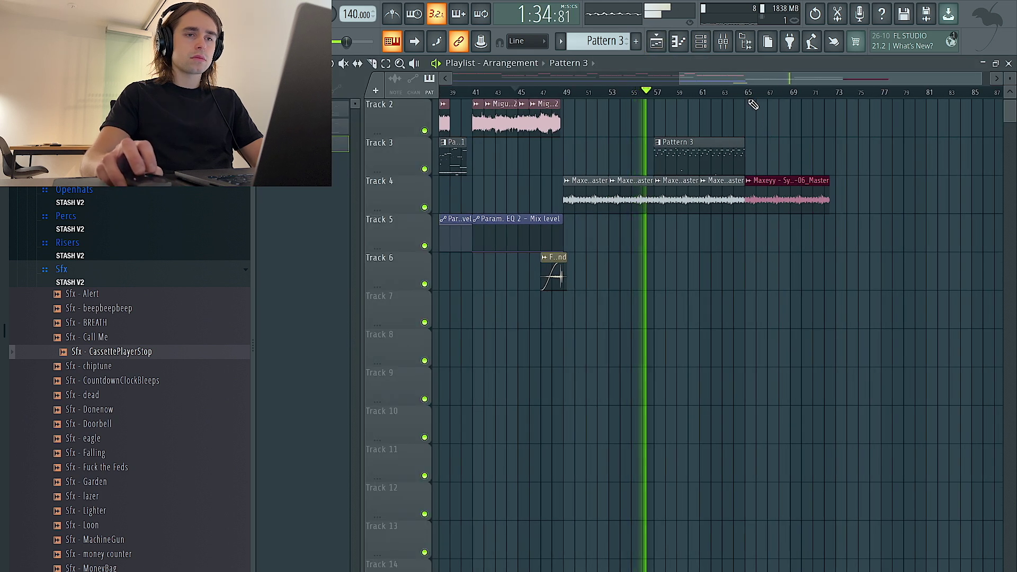
{"action": "left_click_drag", "start_coordinate": [744, 94], "coordinate": [657, 96]}
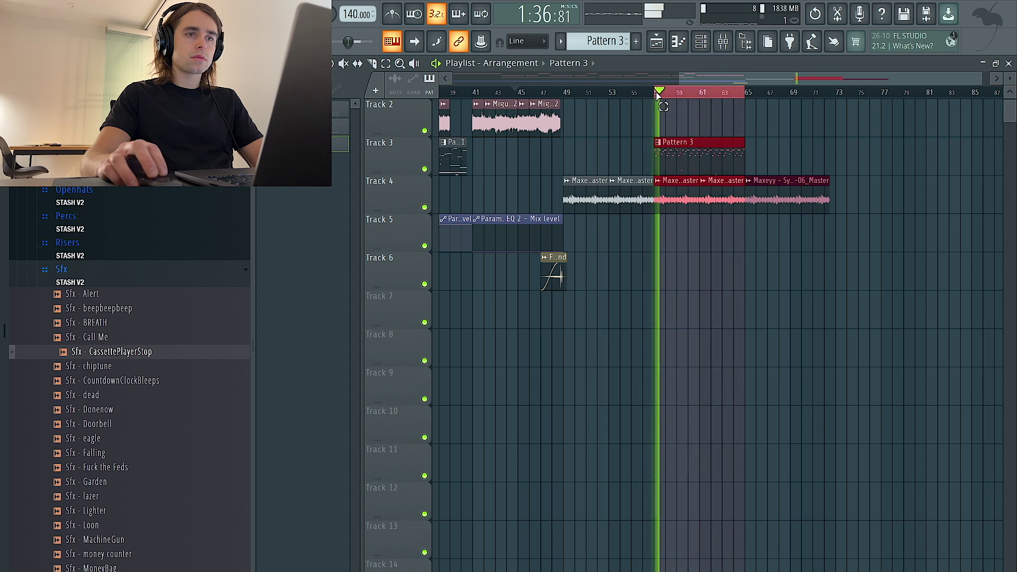
{"action": "scroll", "coordinate": [719, 94], "scroll_direction": "up", "scroll_amount": 1}
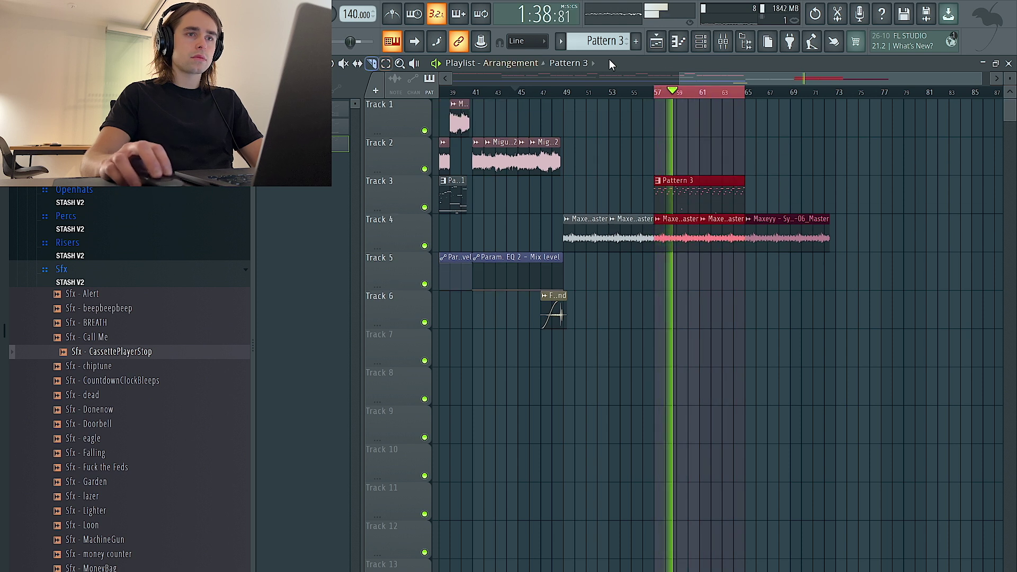
Add Snare - Teen X hits on steps 9 and 25 of Pattern 3 and repeat them across the pattern.
{"action": "left_click", "coordinate": [701, 42]}
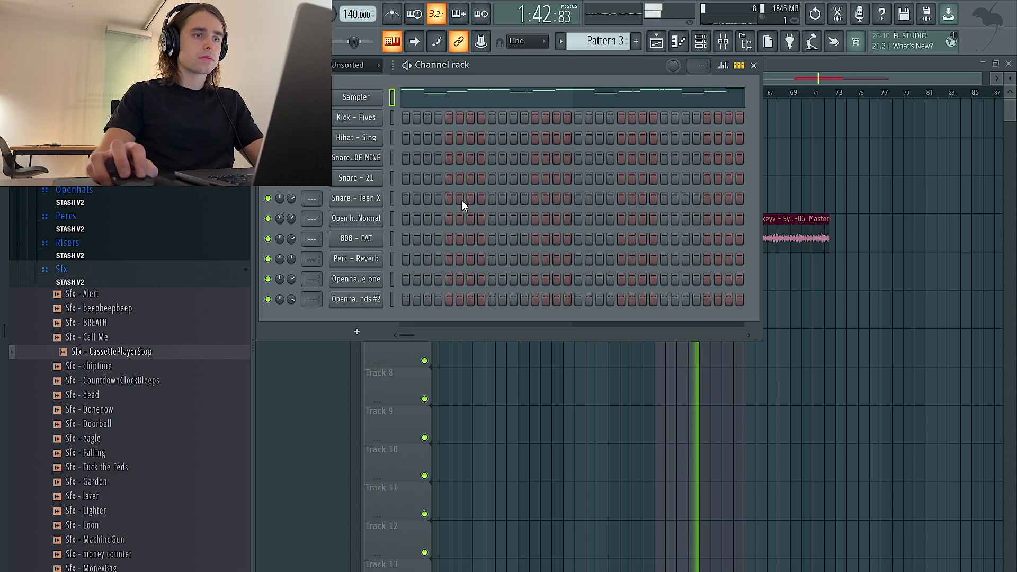
{"action": "left_click", "coordinate": [492, 199]}
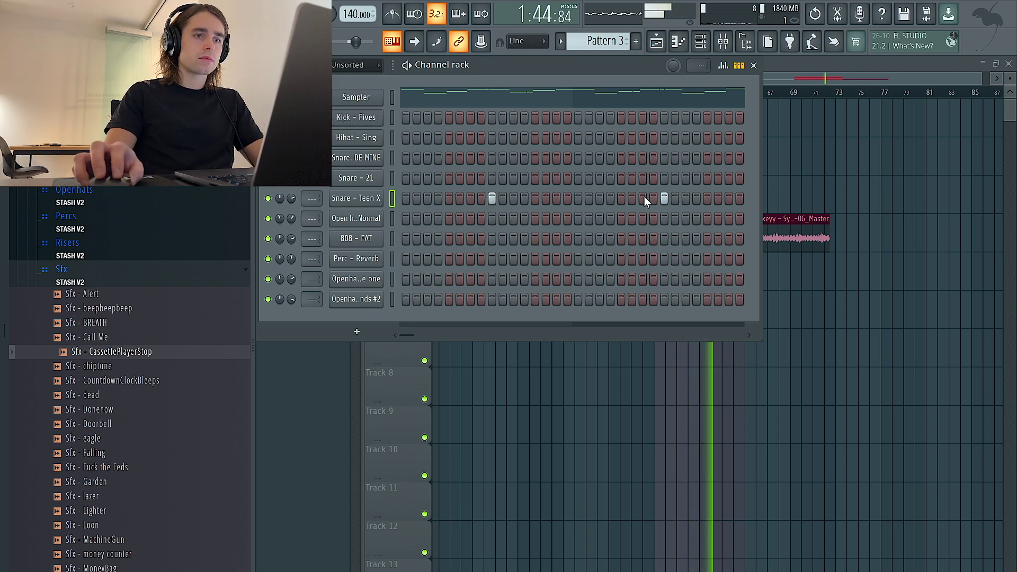
{"action": "right_click", "coordinate": [341, 196]}
{"action": "left_click", "coordinate": [365, 204]}
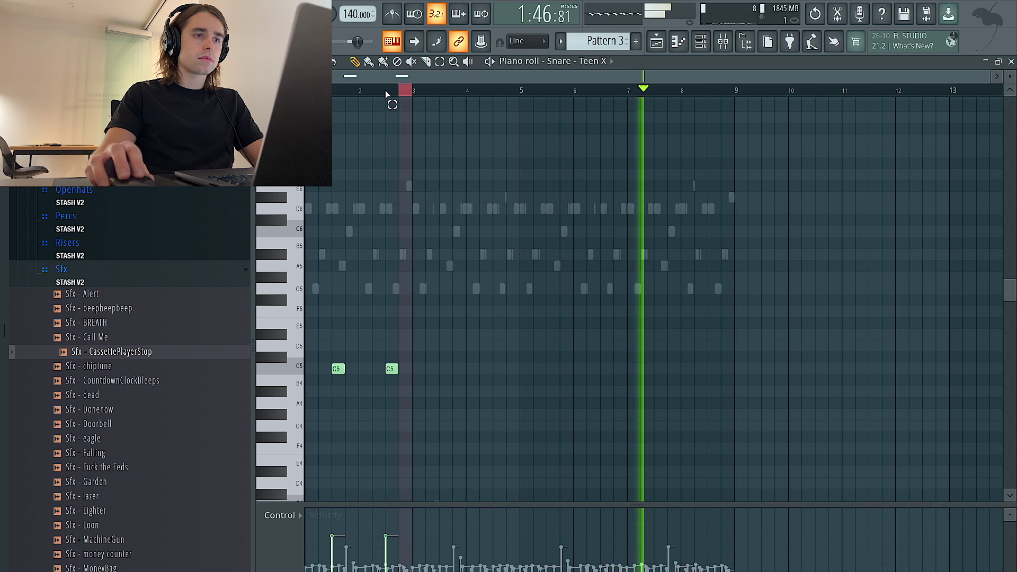
{"action": "key", "text": "ctrl+a"}
{"action": "key", "text": "ctrl+b"}
{"action": "key", "text": "ctrl+b"}
{"action": "key", "text": "ctrl+b"}
{"action": "key", "text": "ctrl+a"}
{"action": "key", "text": "ctrl+d"}
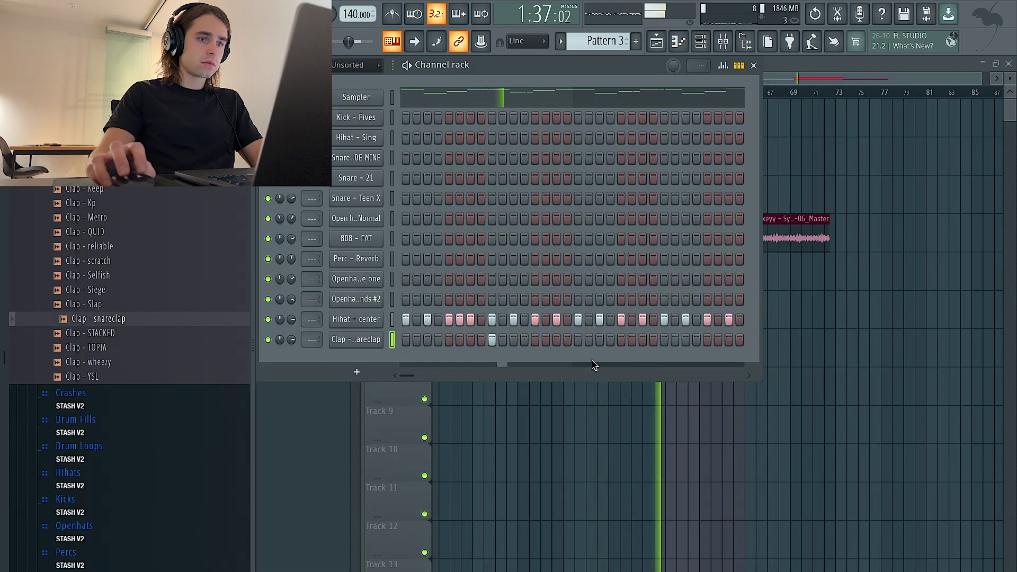
Duplicate the two Clap - snareclap hits of Pattern 3 until they cover all eight bars.
{"action": "right_click", "coordinate": [375, 338]}
{"action": "left_click", "coordinate": [395, 344]}
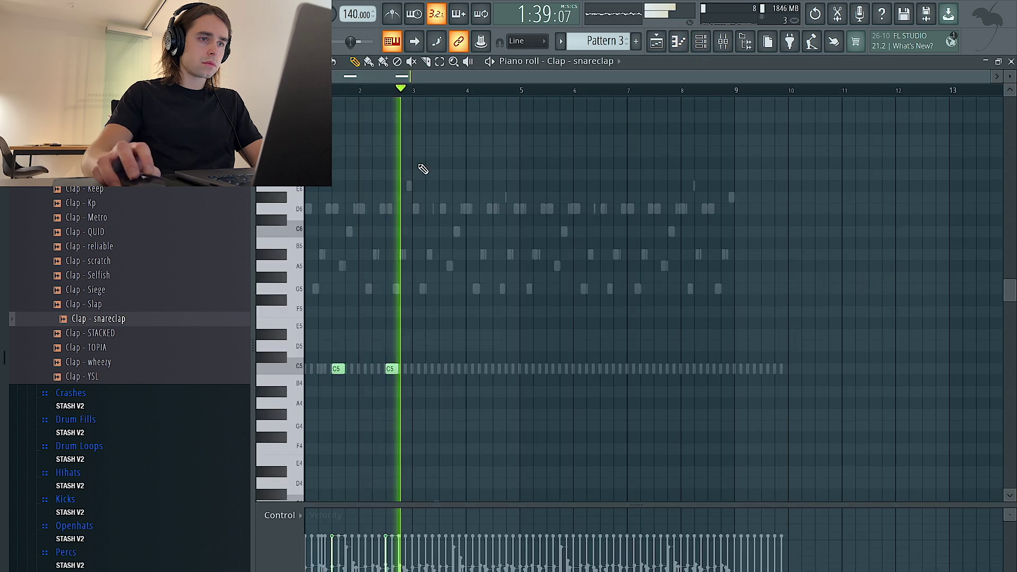
{"action": "key", "text": "ctrl+b"}
{"action": "key", "text": "ctrl+b"}
{"action": "key", "text": "ctrl+b"}
{"action": "key", "text": "ctrl+d"}
Delete the Hihat - center notes from bar 9 onward and apply quick legato to the remaining ones.
{"action": "right_click", "coordinate": [769, 369]}
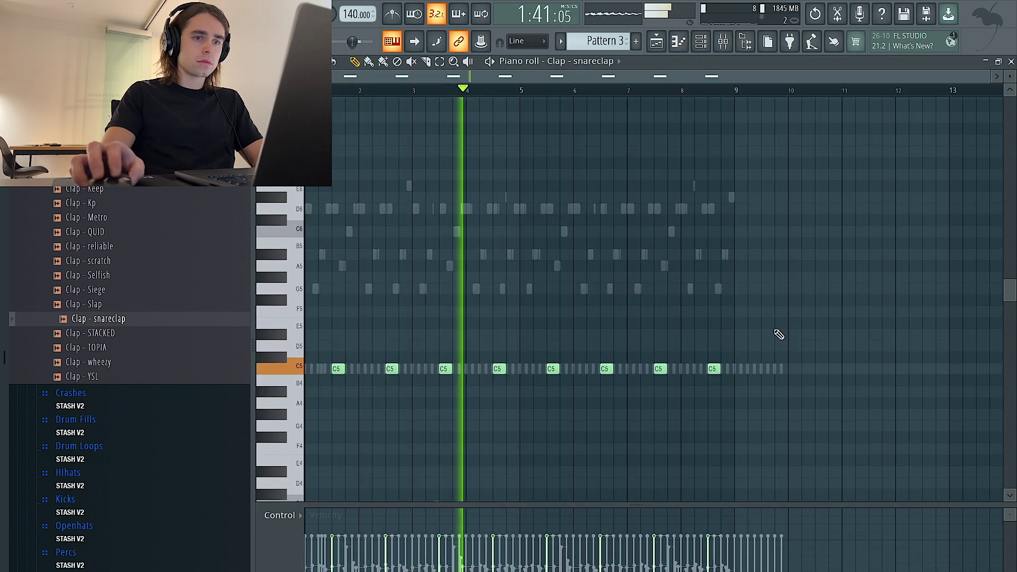
{"action": "right_click", "coordinate": [769, 370]}
{"action": "left_click_drag", "start_coordinate": [806, 384], "coordinate": [735, 350]}
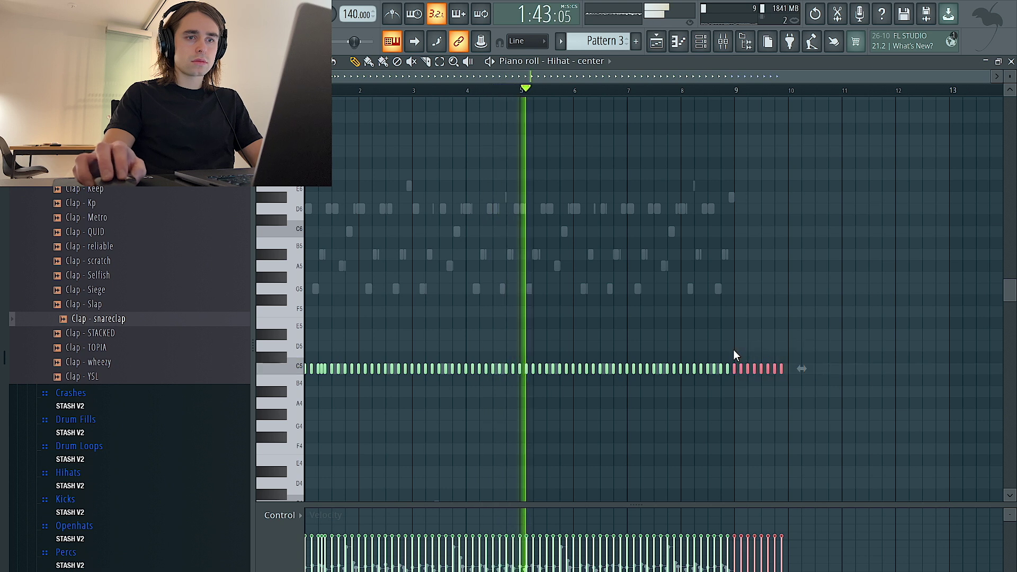
{"action": "key", "text": "Delete"}
{"action": "key", "text": "ctrl+l"}
Chop the hi-hat note on the fourth beat of bar 1 into a fast roll using the default chopper pattern.
{"action": "scroll", "coordinate": [341, 413], "scroll_direction": "up", "scroll_amount": 5}
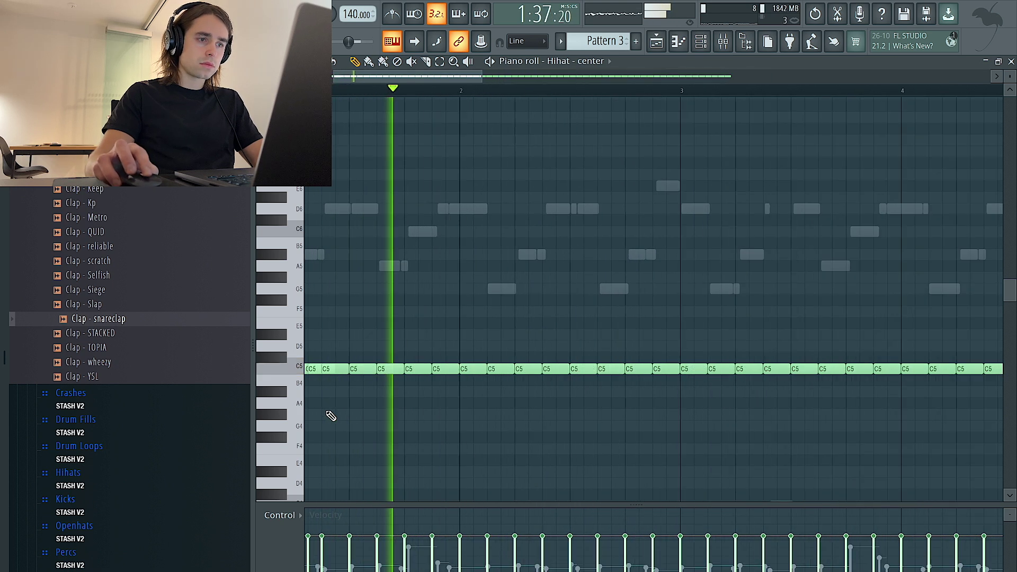
{"action": "left_click", "coordinate": [498, 373]}
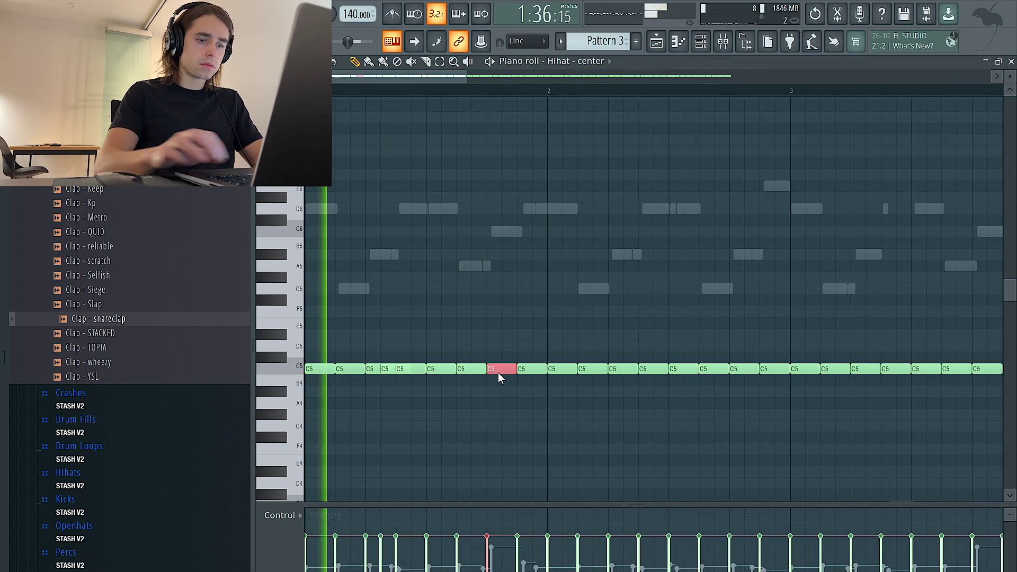
{"action": "key", "text": "alt+u"}
{"action": "left_click", "coordinate": [578, 390]}
Add a low-pitched hi-hat note and move the one near the start of bar 1 down to D4.
{"action": "scroll", "coordinate": [569, 399], "scroll_direction": "down", "scroll_amount": 2}
{"action": "left_click", "coordinate": [504, 425]}
{"action": "key", "text": "space"}
{"action": "scroll", "coordinate": [339, 428], "scroll_direction": "down", "scroll_amount": 2}
{"action": "left_click_drag", "start_coordinate": [334, 428], "coordinate": [320, 482]}
{"action": "key", "text": "space"}
{"action": "scroll", "coordinate": [345, 483], "scroll_direction": "up", "scroll_amount": 2}
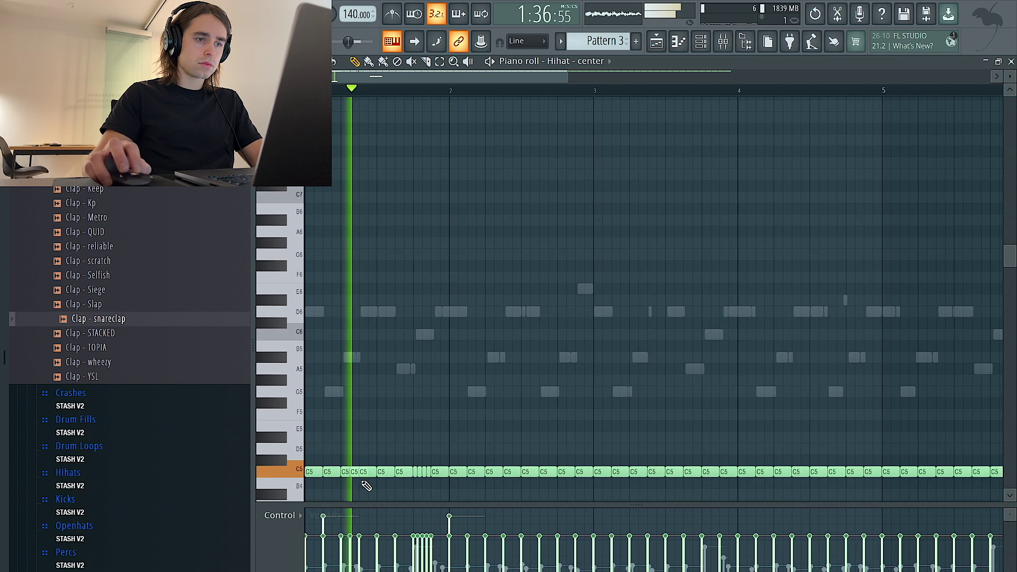
Delete the extra low hi-hat note at bar 2, leaving only the D4 accent in bar 1.
{"action": "scroll", "coordinate": [459, 478], "scroll_direction": "down", "scroll_amount": 2}
{"action": "right_click", "coordinate": [471, 428]}
{"action": "left_click", "coordinate": [354, 482]}
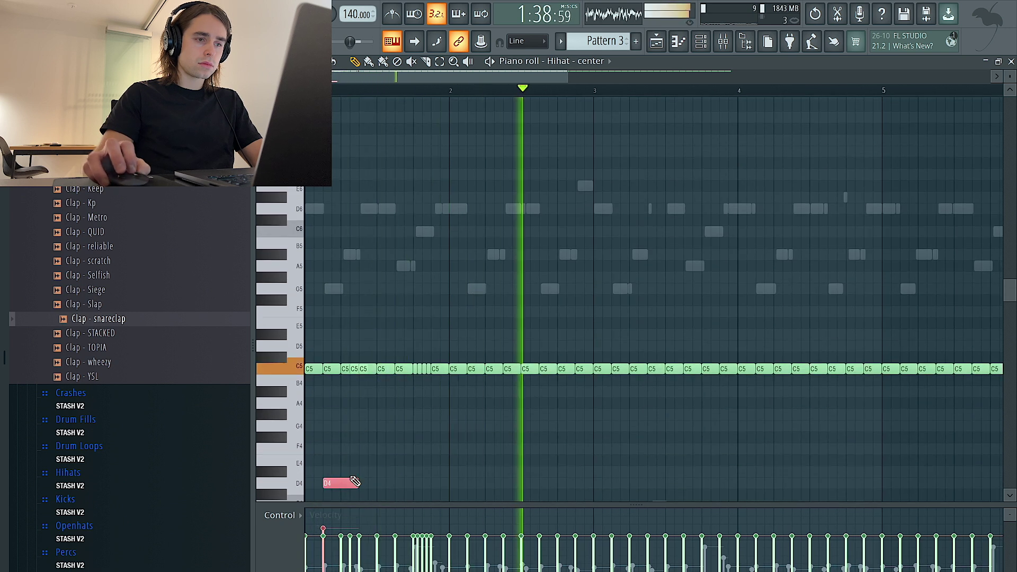
{"action": "key", "text": "ctrl+a"}
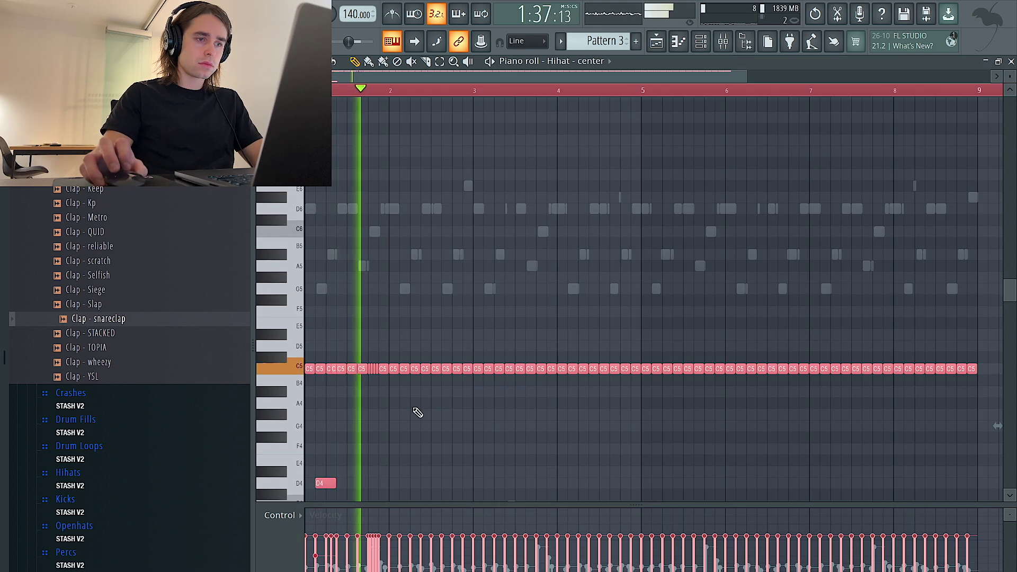
{"action": "key", "text": "ctrl+d"}
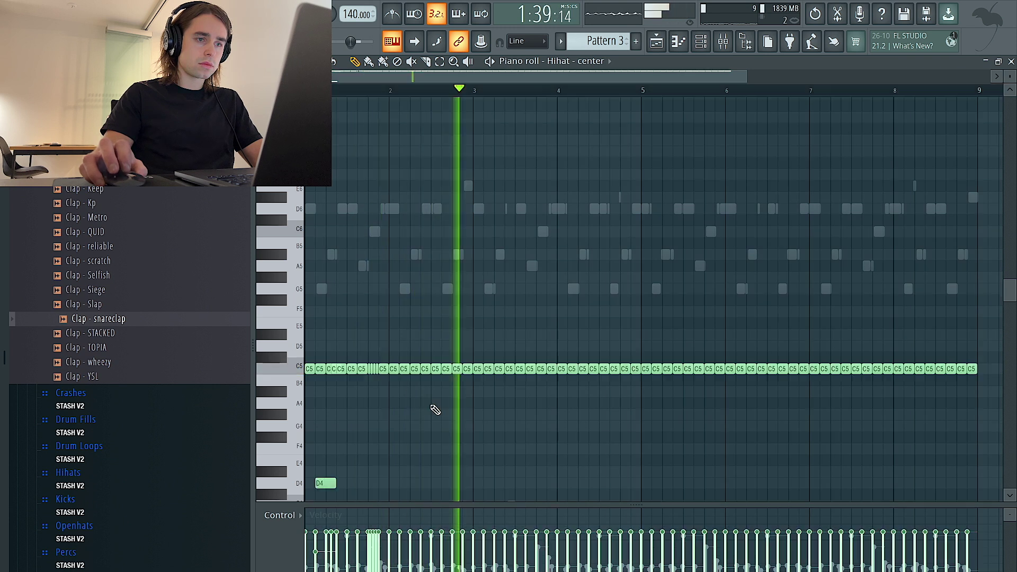
Chop the hi-hat note on the fourth beat of bar 2 into two hits with a raised time multiplier.
{"action": "key", "text": "alt+u"}
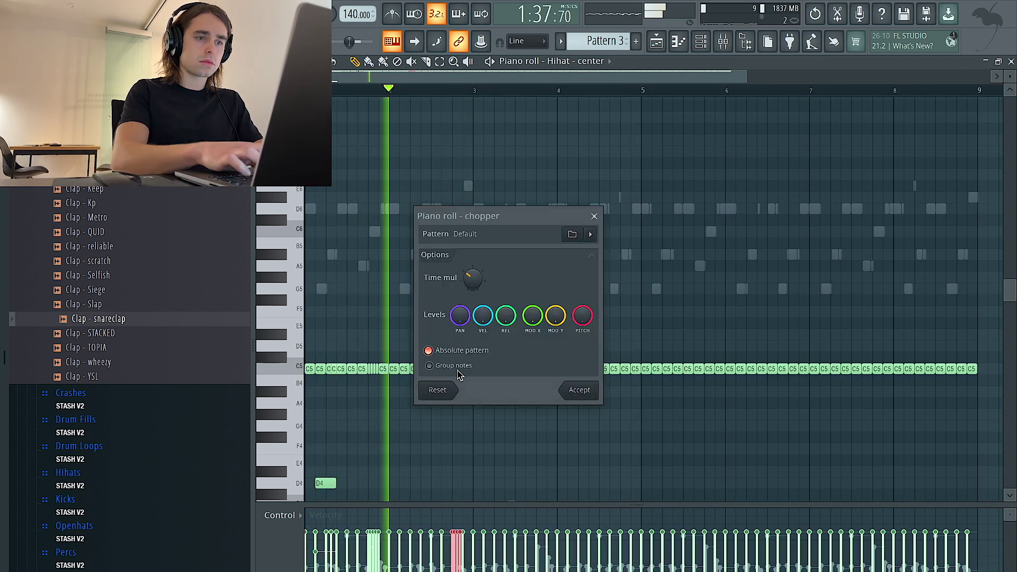
{"action": "key", "text": "space"}
{"action": "left_click_drag", "start_coordinate": [469, 277], "coordinate": [469, 263]}
{"action": "key", "text": "space"}
{"action": "left_click", "coordinate": [574, 390]}
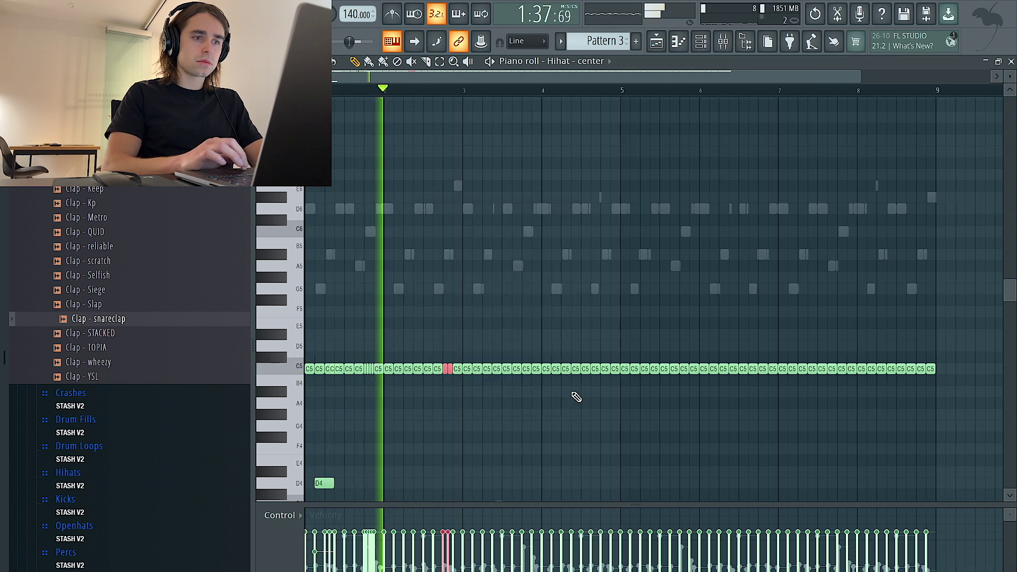
Delete the hi-hat notes from bar 3 onward and duplicate the first two bars twice, up to bar 7.
{"action": "scroll", "coordinate": [848, 428], "scroll_direction": "down", "scroll_amount": 2}
{"action": "left_click_drag", "start_coordinate": [844, 430], "coordinate": [401, 289]}
{"action": "key", "text": "Delete"}
{"action": "key", "text": "ctrl+b"}
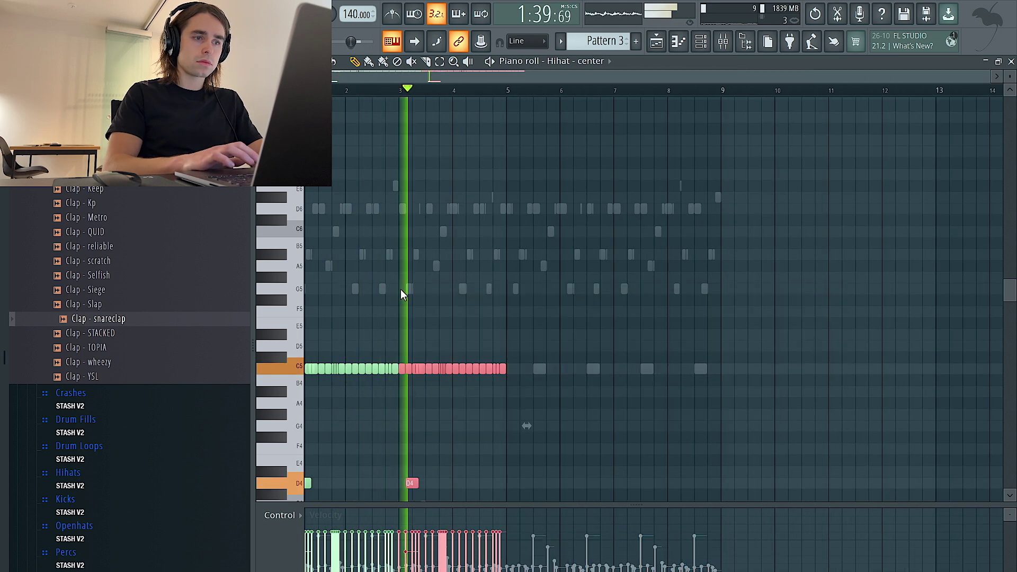
{"action": "key", "text": "ctrl+b"}
Add low-pitched hi-hat notes at G4 and A#3 just before bar 5.
{"action": "scroll", "coordinate": [482, 431], "scroll_direction": "up", "scroll_amount": 3}
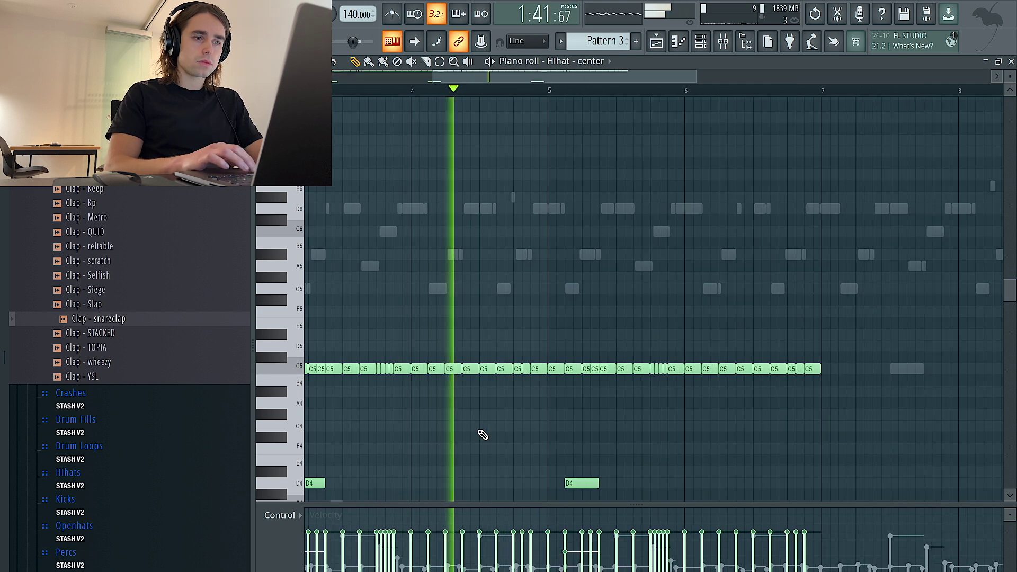
{"action": "left_click", "coordinate": [513, 425]}
{"action": "scroll", "coordinate": [527, 417], "scroll_direction": "down", "scroll_amount": 3}
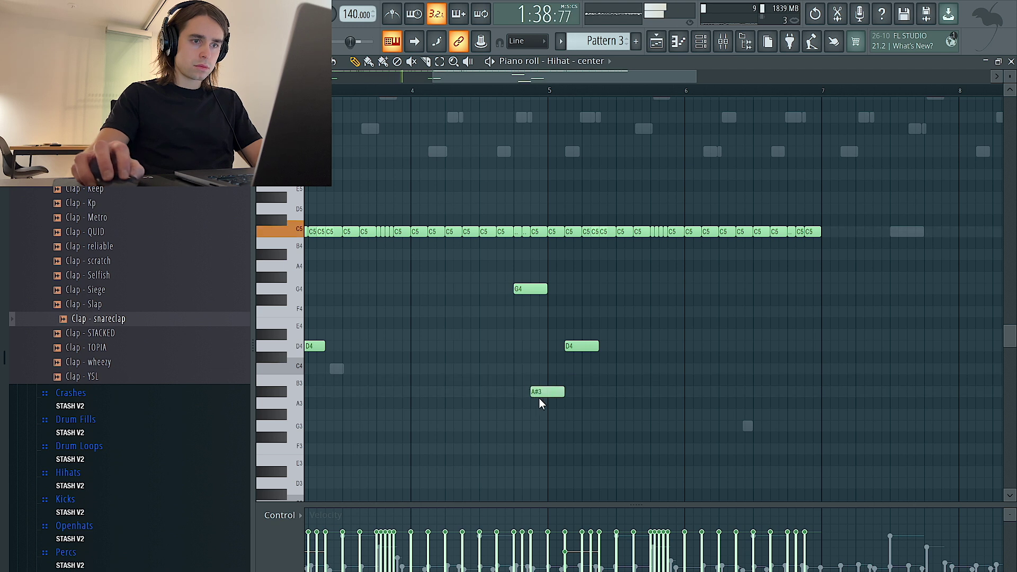
Chop the A#3 hi-hat note just before bar 5 into short hits using the chopper's default pattern.
{"action": "key", "text": "alt+u"}
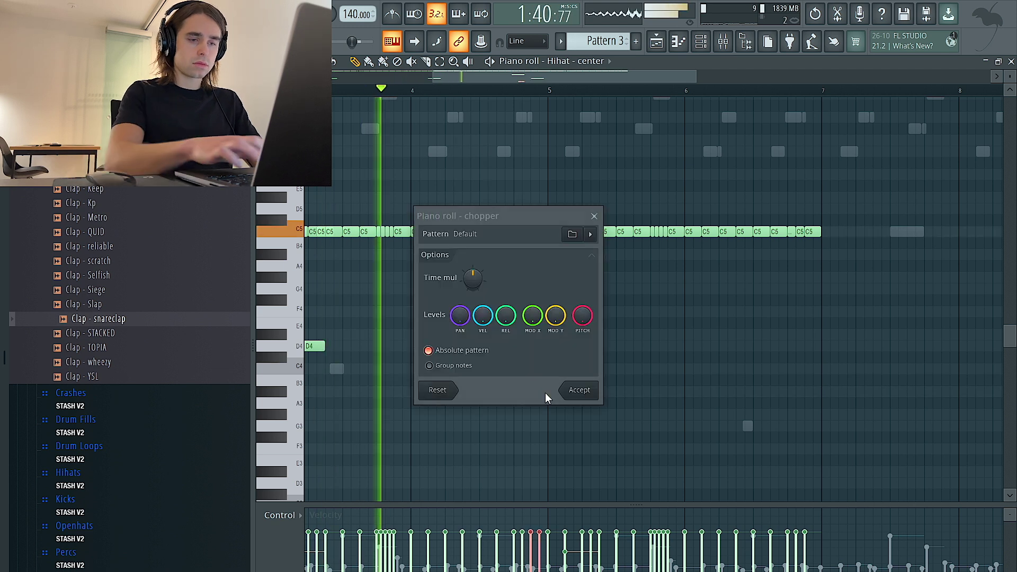
{"action": "left_click", "coordinate": [578, 392]}
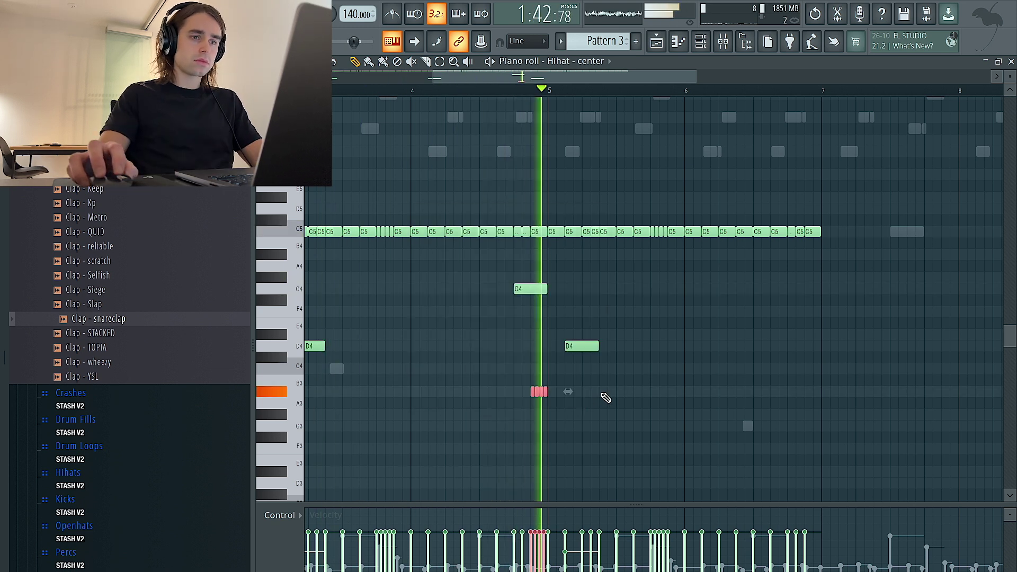
Replace the hi-hat notes from bar 5 onward with a duplicate of the first four bars, then select the low-pitched accent notes.
{"action": "scroll", "coordinate": [608, 397], "scroll_direction": "down", "scroll_amount": 4}
{"action": "left_click_drag", "start_coordinate": [863, 409], "coordinate": [605, 158]}
{"action": "key", "text": "Delete"}
{"action": "key", "text": "ctrl+b"}
{"action": "left_click", "coordinate": [615, 195], "text": "ctrl"}
{"action": "scroll", "coordinate": [622, 195], "scroll_direction": "down", "scroll_amount": 2}
{"action": "left_click_drag", "start_coordinate": [824, 420], "coordinate": [232, 278]}
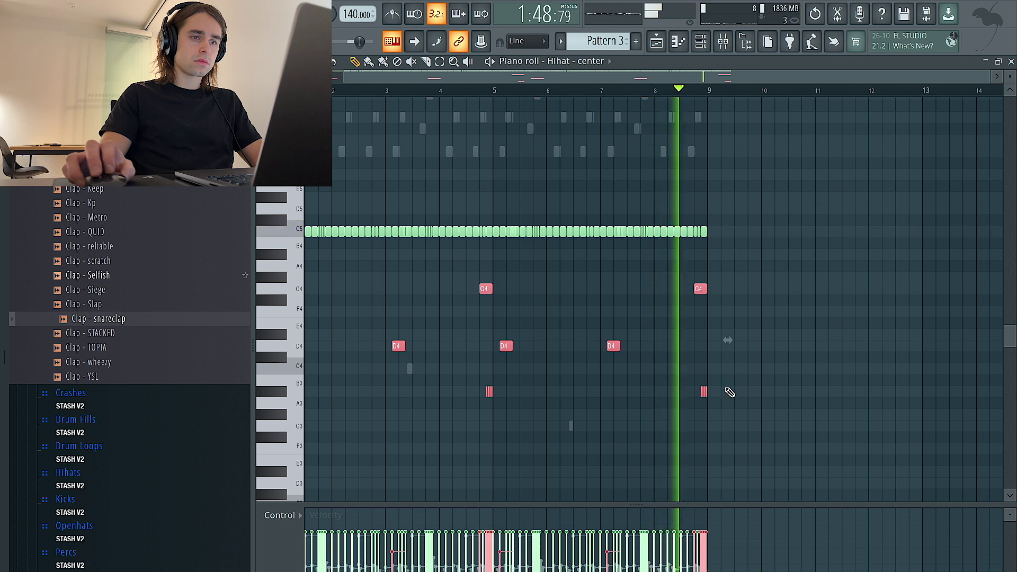
{"action": "left_click_drag", "start_coordinate": [780, 328], "coordinate": [704, 293]}
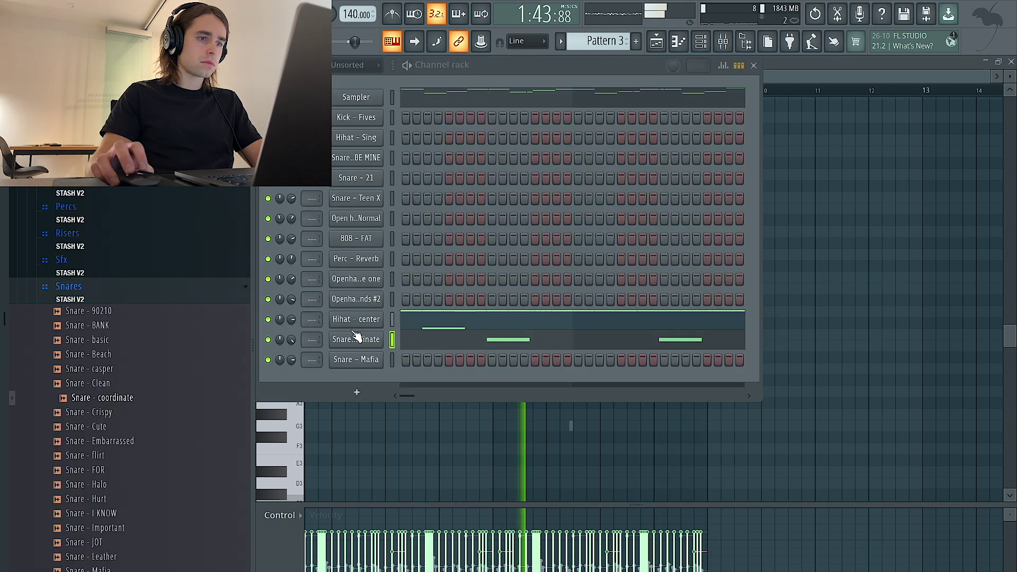
Open the Snare - Mafia channel's notes for editing and add a C5 hit just before bar 2.
{"action": "scroll", "coordinate": [112, 238], "scroll_direction": "up", "scroll_amount": 3}
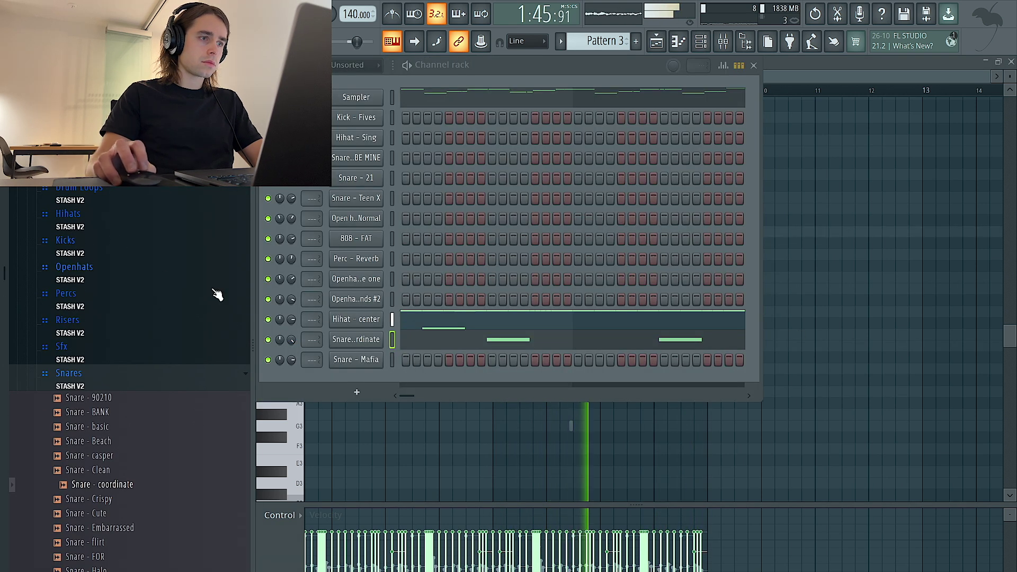
{"action": "right_click", "coordinate": [354, 363]}
{"action": "left_click", "coordinate": [405, 361]}
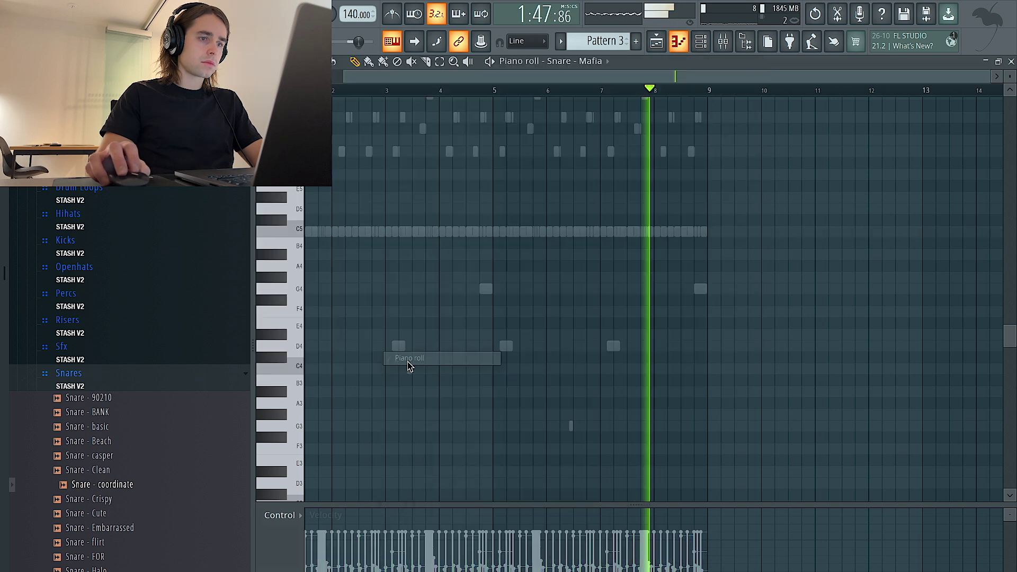
{"action": "scroll", "coordinate": [359, 232], "scroll_direction": "up", "scroll_amount": 3}
{"action": "scroll", "coordinate": [371, 232], "scroll_direction": "left", "scroll_amount": 2}
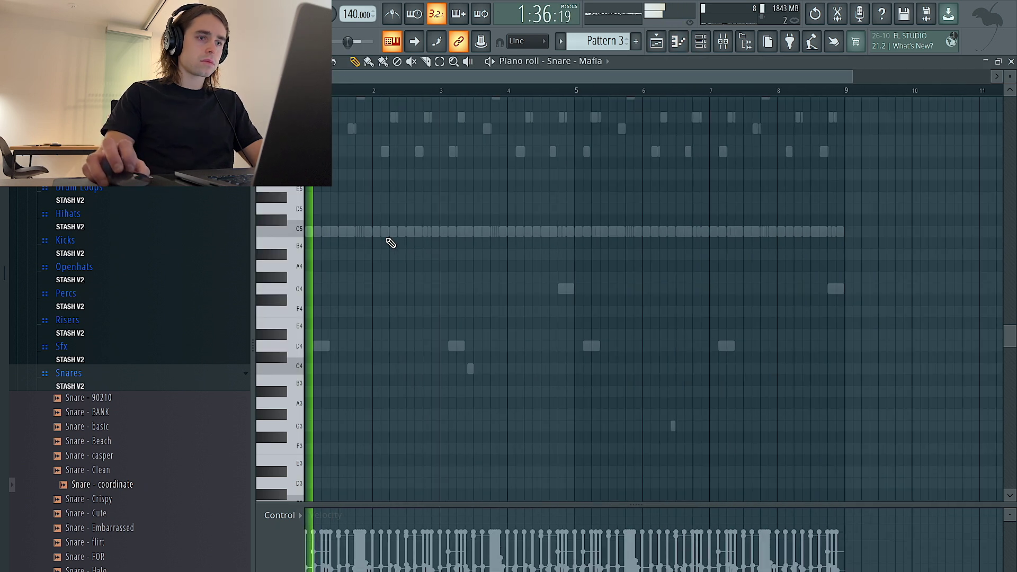
{"action": "scroll", "coordinate": [373, 236], "scroll_direction": "up", "scroll_amount": 1}
{"action": "scroll", "coordinate": [391, 249], "scroll_direction": "down", "scroll_amount": 4}
{"action": "key", "text": "ctrl+a"}
{"action": "scroll", "coordinate": [437, 264], "scroll_direction": "up", "scroll_amount": 5}
{"action": "key", "text": "ctrl+d"}
{"action": "scroll", "coordinate": [466, 264], "scroll_direction": "up", "scroll_amount": 1}
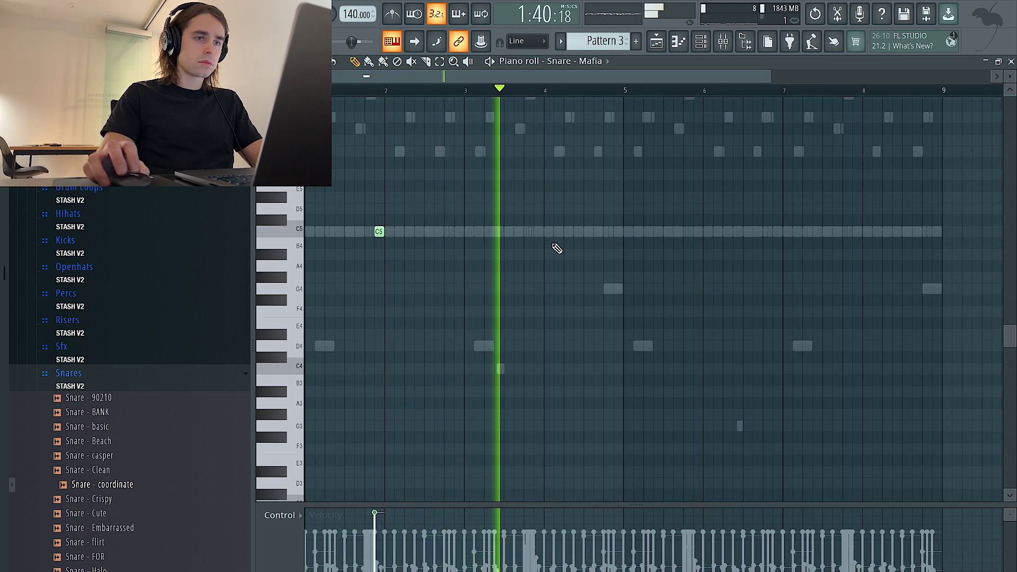
Duplicate the snare's first four bars, add C5 hits just before and just after the start of bar 8, and slightly lower all velocities.
{"action": "left_click_drag", "start_coordinate": [627, 91], "coordinate": [318, 91]}
{"action": "key", "text": "ctrl+b"}
{"action": "key", "text": "ctrl+d"}
{"action": "scroll", "coordinate": [582, 211], "scroll_direction": "right", "scroll_amount": 3}
{"action": "left_click", "coordinate": [657, 232]}
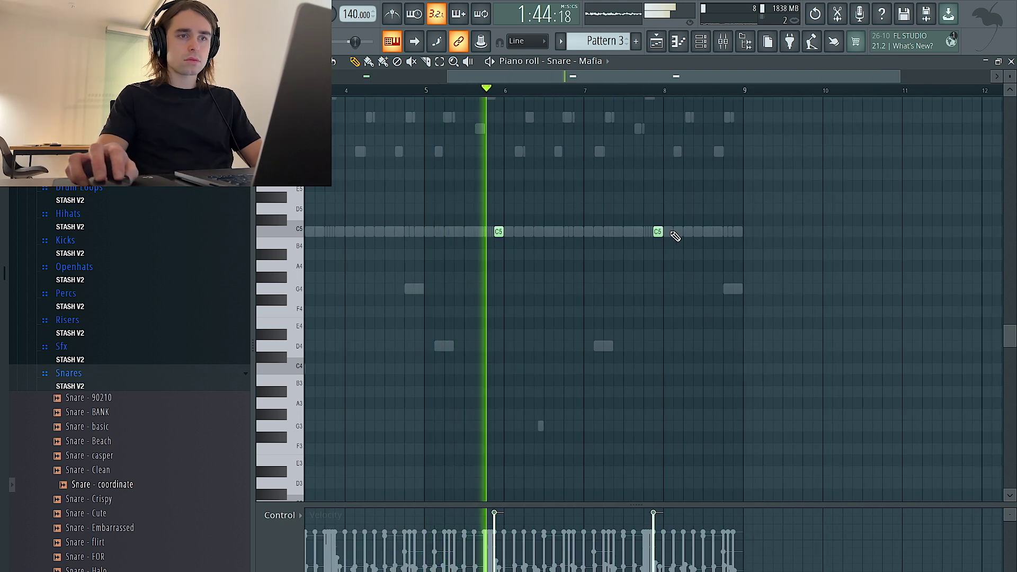
{"action": "left_click", "coordinate": [675, 233]}
{"action": "key", "text": "ctrl+a"}
{"action": "key", "text": "ctrl+d"}
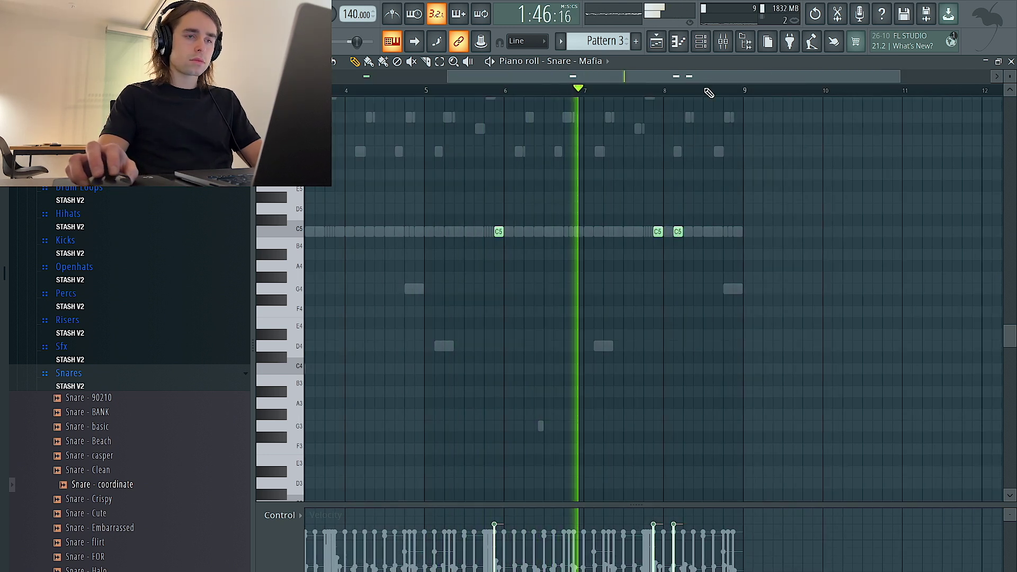
Place Open hat - Normal hits on steps 1, 15 and 21 and duplicate the two-bar pattern up to bar 9.
{"action": "left_click", "coordinate": [701, 42]}
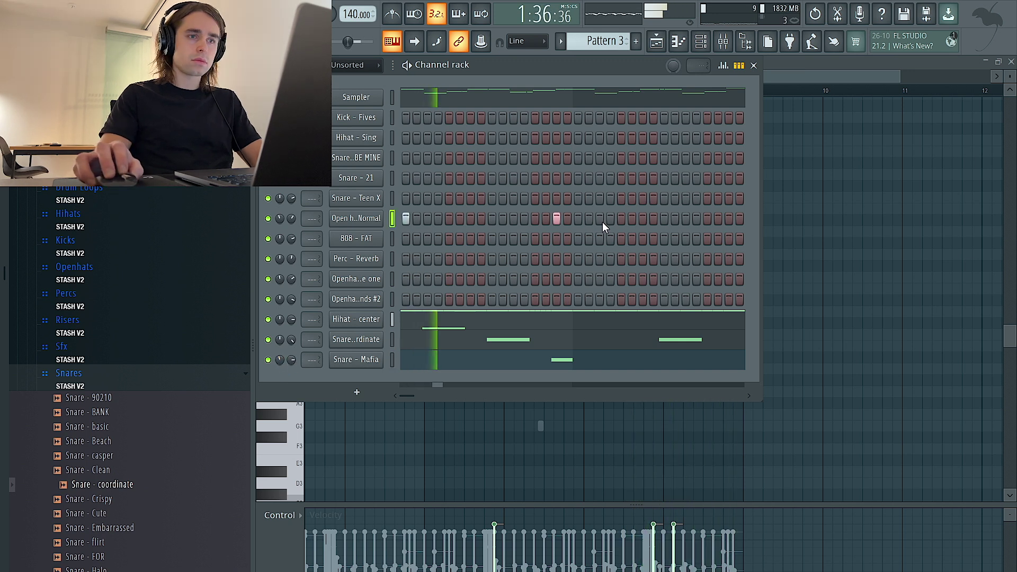
{"action": "right_click", "coordinate": [371, 217]}
{"action": "left_click", "coordinate": [410, 218]}
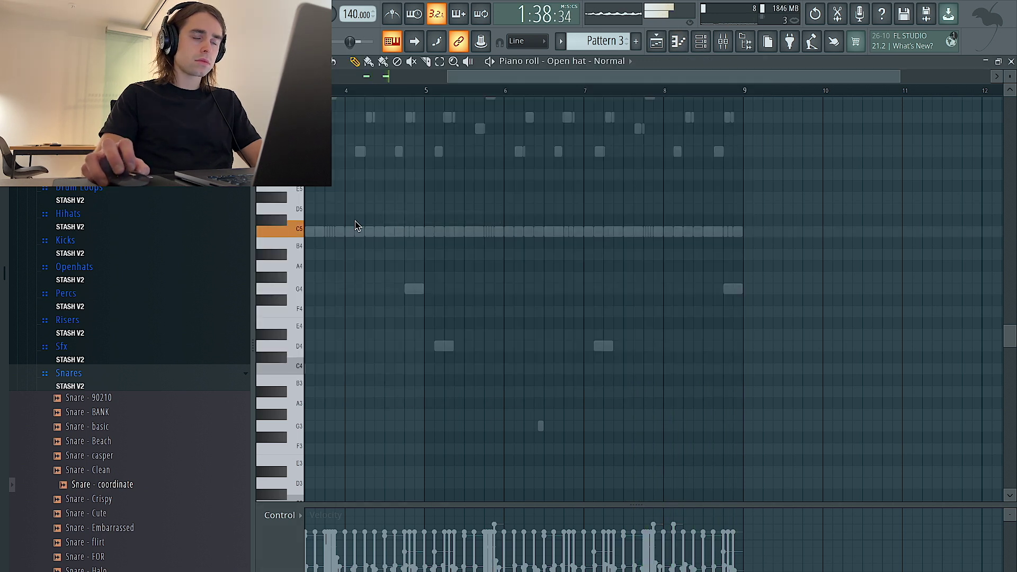
{"action": "left_click_drag", "start_coordinate": [465, 91], "coordinate": [308, 92]}
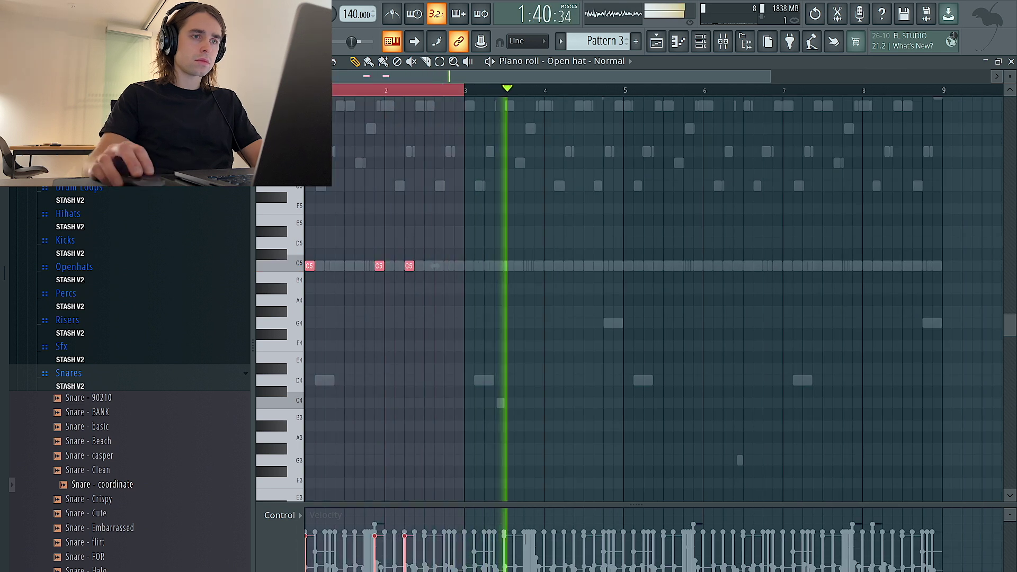
{"action": "key", "text": "ctrl+b"}
{"action": "key", "text": "ctrl+b"}
{"action": "key", "text": "ctrl+b"}
Delete the open hat hits just before bars 4 and 8 and slightly lower the velocity of the remaining hits.
{"action": "right_click", "coordinate": [537, 266]}
{"action": "key", "text": "Page_Down"}
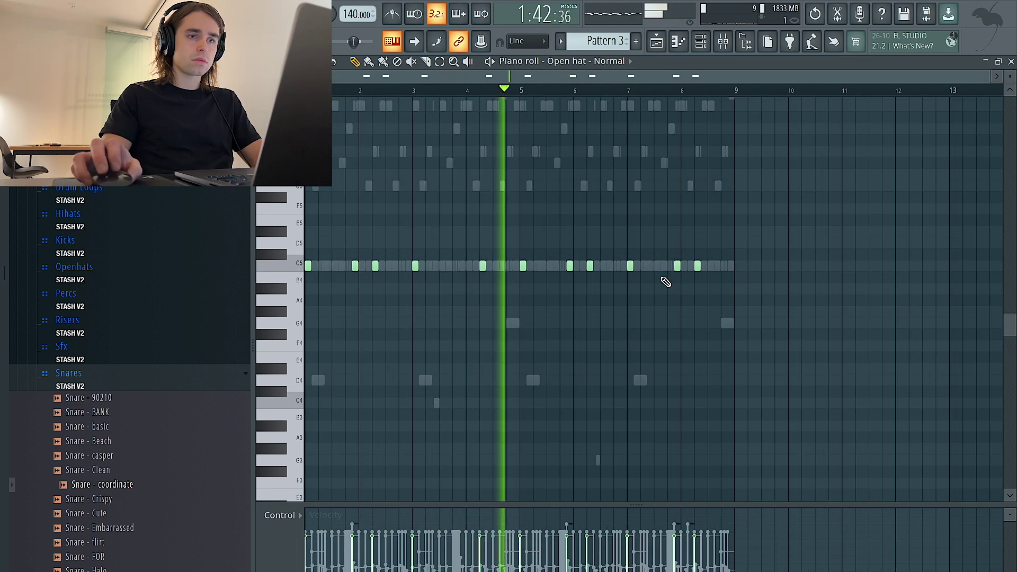
{"action": "key", "text": "ctrl+a"}
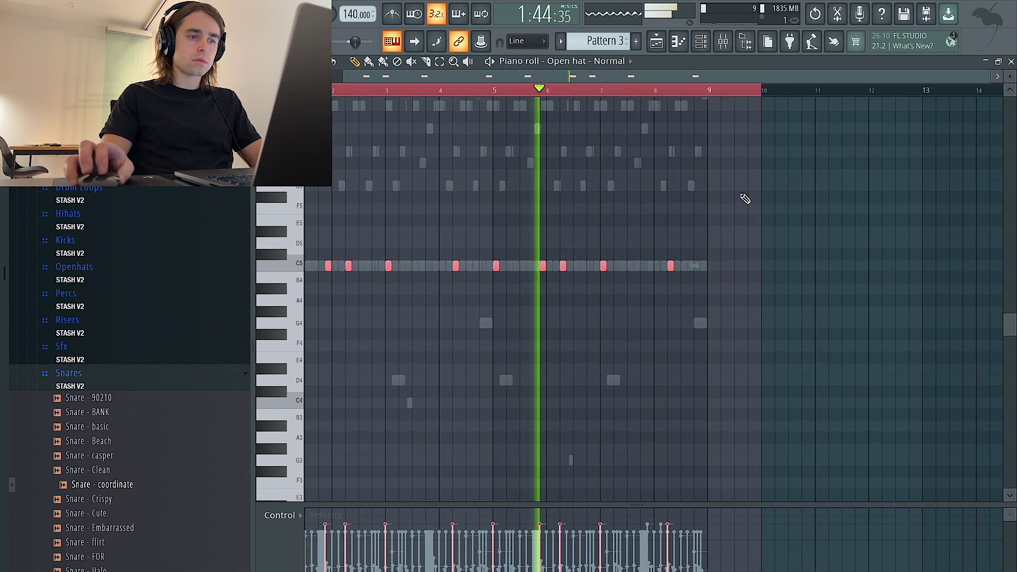
{"action": "key", "text": "ctrl+d"}
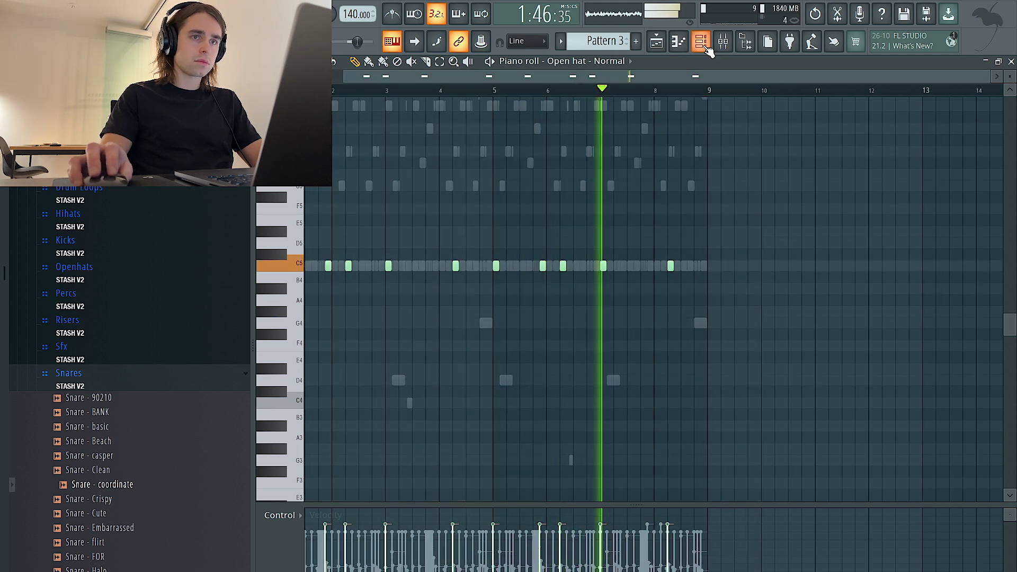
Place an Openhat - Ends #2 hit on step 5 and duplicate its first four bars up to bar 9.
{"action": "key", "text": "F6"}
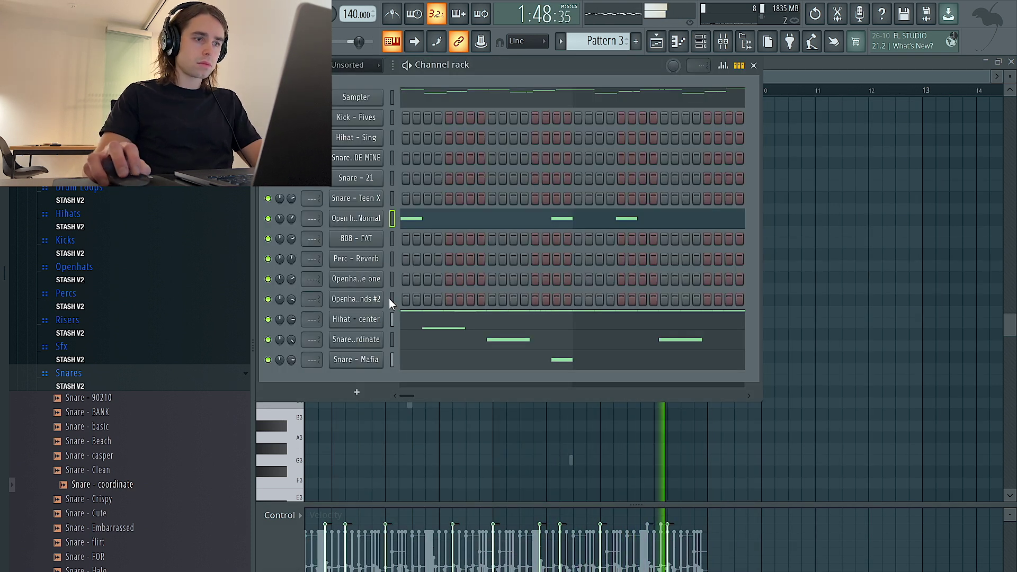
{"action": "left_click", "coordinate": [449, 300]}
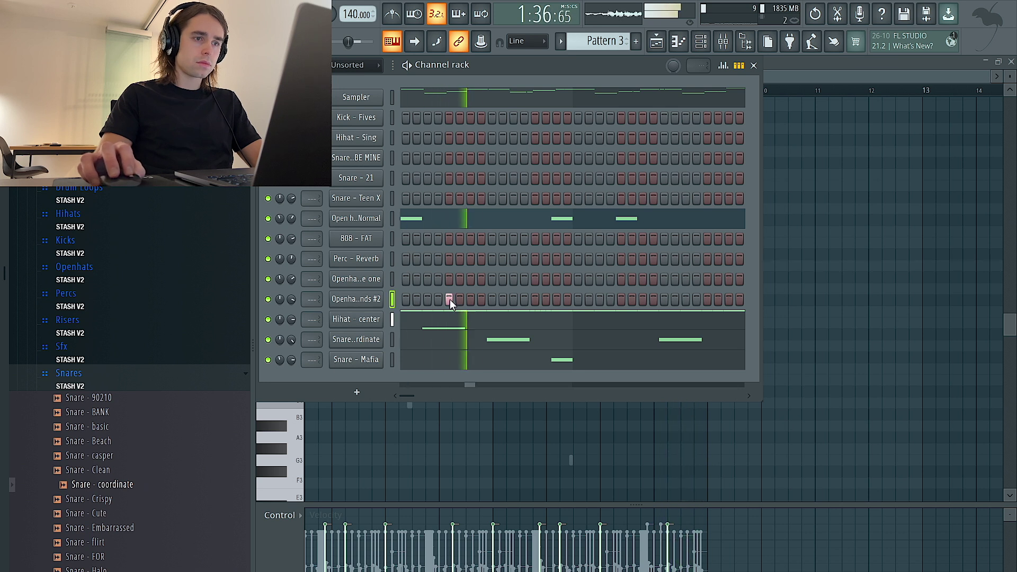
{"action": "right_click", "coordinate": [363, 300]}
{"action": "left_click", "coordinate": [409, 297]}
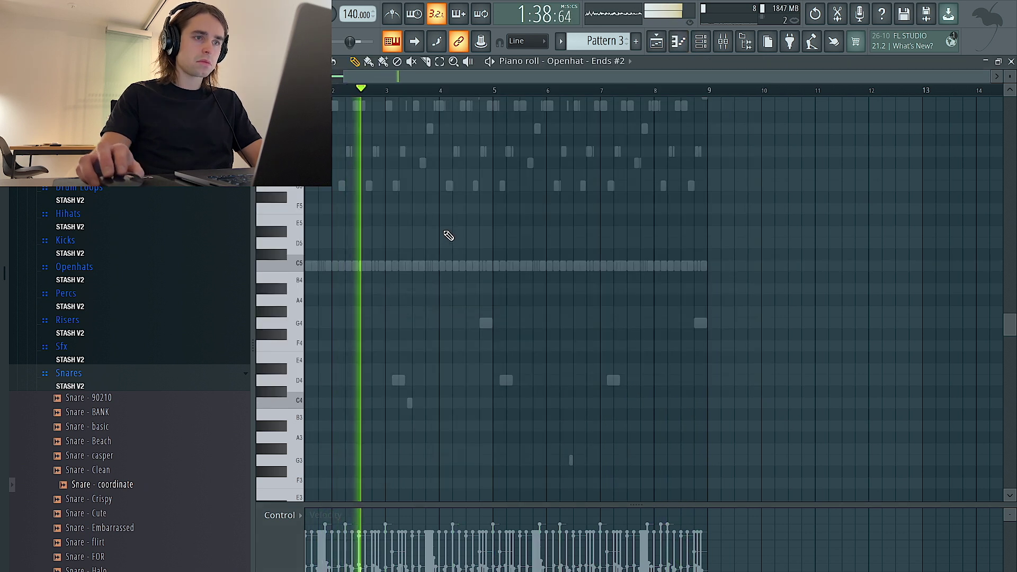
{"action": "left_click_drag", "start_coordinate": [414, 91], "coordinate": [306, 92], "text": "ctrl"}
{"action": "left_click_drag", "start_coordinate": [518, 92], "coordinate": [306, 92], "text": "ctrl"}
{"action": "key", "text": "ctrl+b"}
{"action": "left_click", "coordinate": [714, 87], "text": "ctrl"}
Add C5 hits for Openhat - the one on the second beat of bars 4 and 8.
{"action": "left_click", "coordinate": [701, 41]}
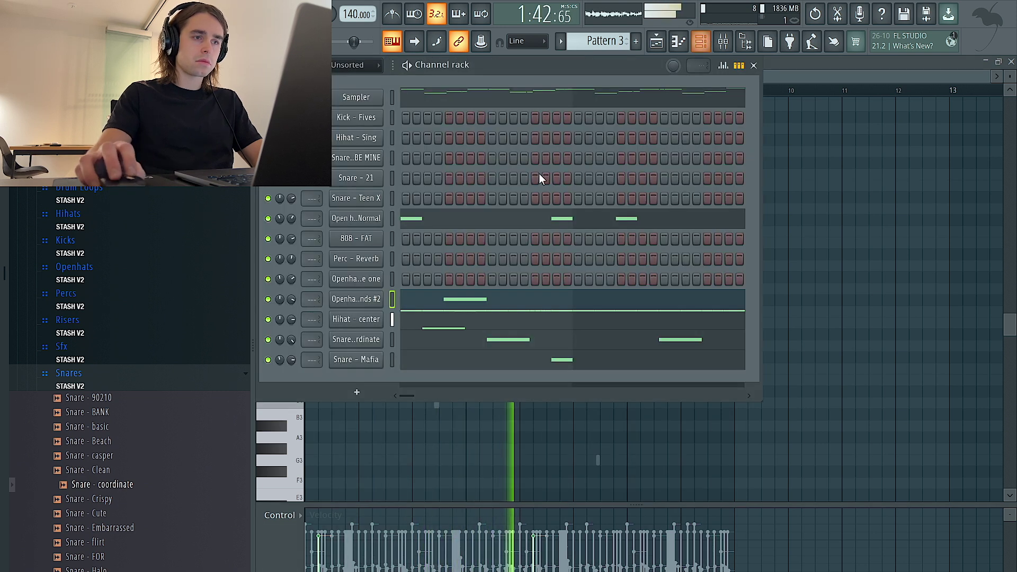
{"action": "right_click", "coordinate": [369, 282]}
{"action": "left_click", "coordinate": [418, 281]}
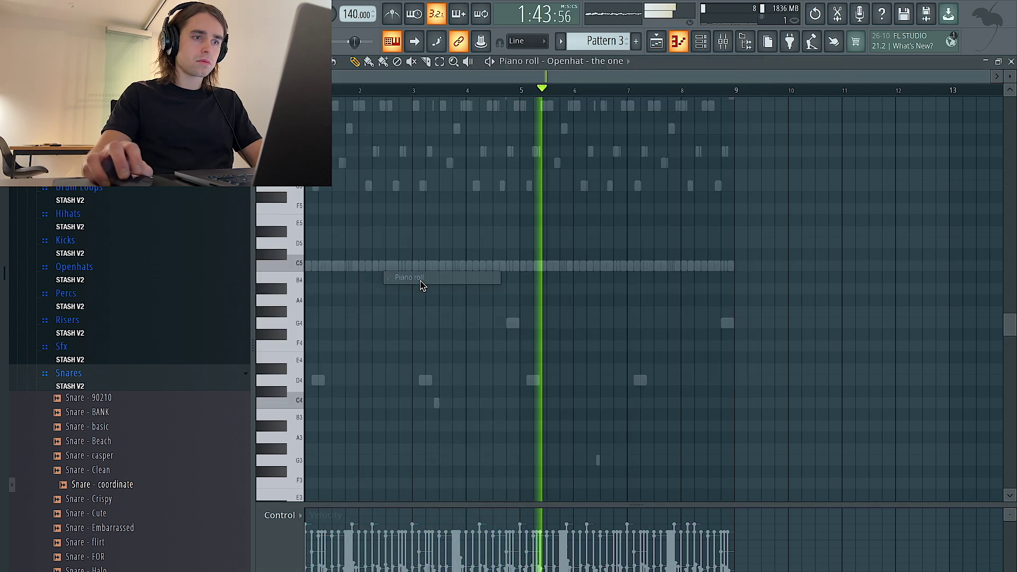
{"action": "left_click", "coordinate": [695, 266]}
{"action": "left_click_drag", "start_coordinate": [471, 264], "coordinate": [481, 263]}
{"action": "key", "text": "ctrl+a"}
{"action": "left_click", "coordinate": [496, 263], "text": "ctrl"}
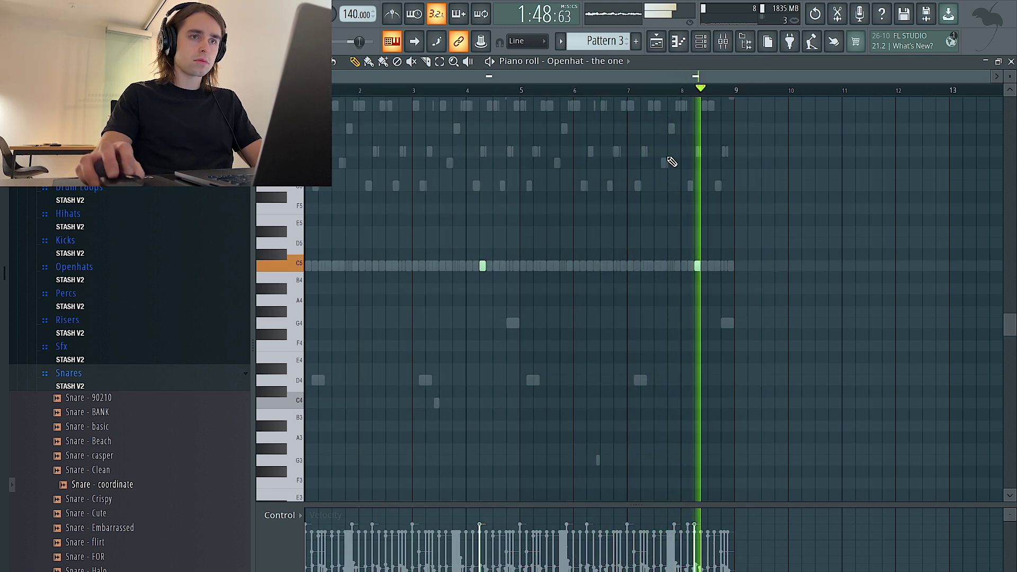
Open the Kick - Fives notes in the piano roll and add two C5 kicks early in bar 2.
{"action": "left_click", "coordinate": [700, 49]}
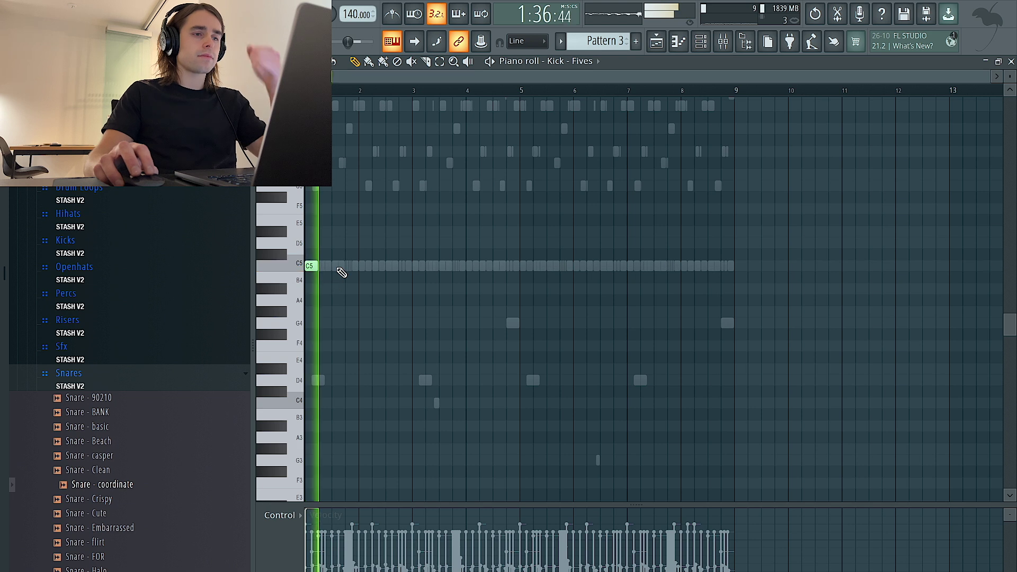
{"action": "scroll", "coordinate": [338, 276], "scroll_direction": "up", "scroll_amount": 3}
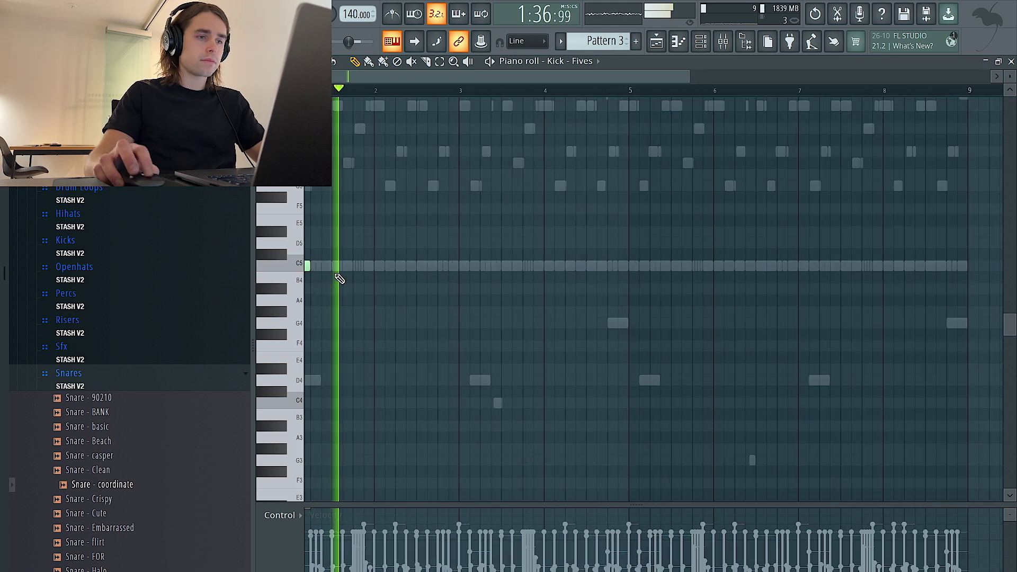
{"action": "left_click", "coordinate": [410, 266]}
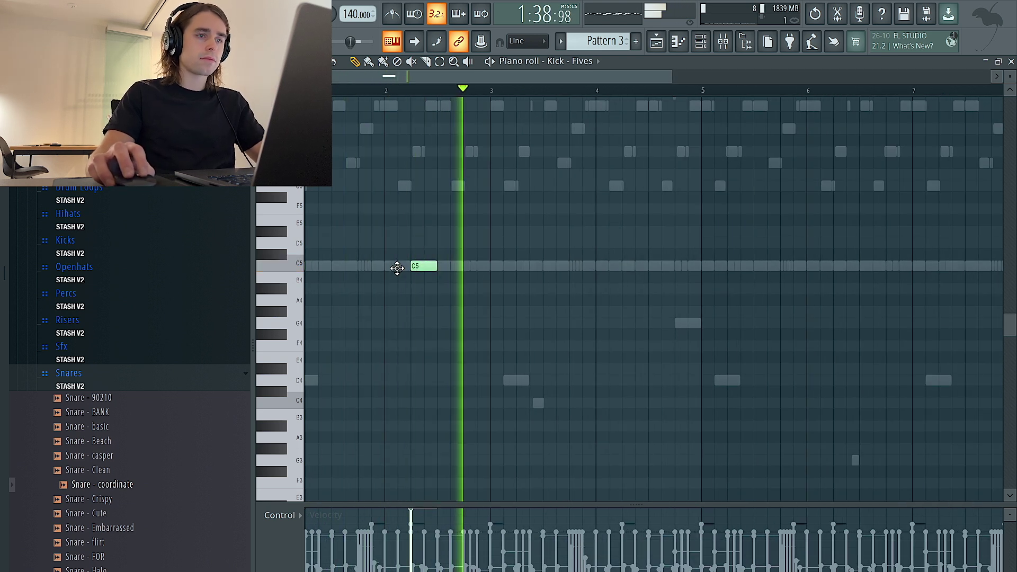
Switch the event lane to note pan and return it to note velocity.
{"action": "left_click", "coordinate": [291, 515]}
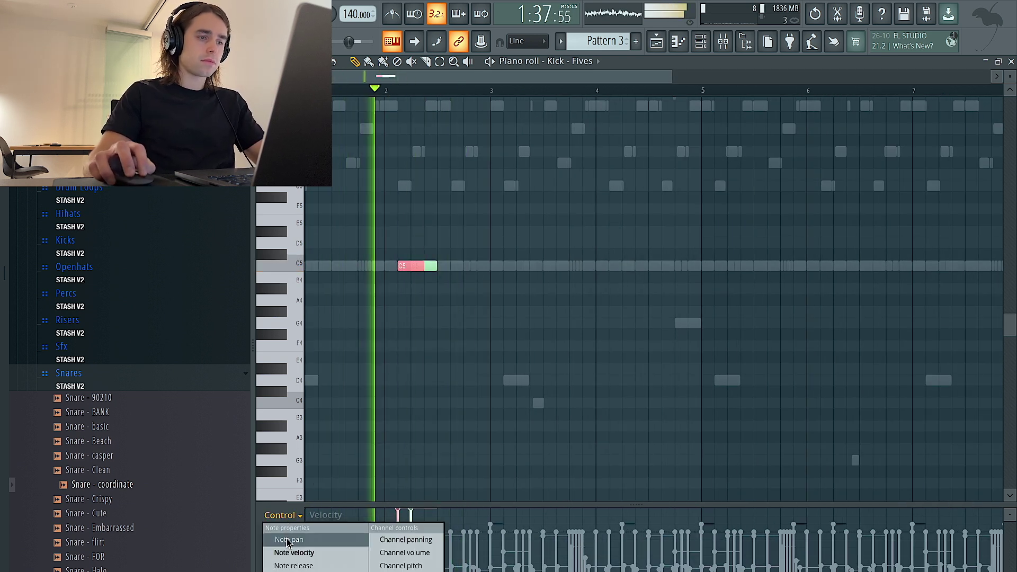
{"action": "left_click", "coordinate": [291, 540]}
{"action": "key", "text": "space"}
{"action": "left_click", "coordinate": [292, 516]}
{"action": "left_click", "coordinate": [292, 542]}
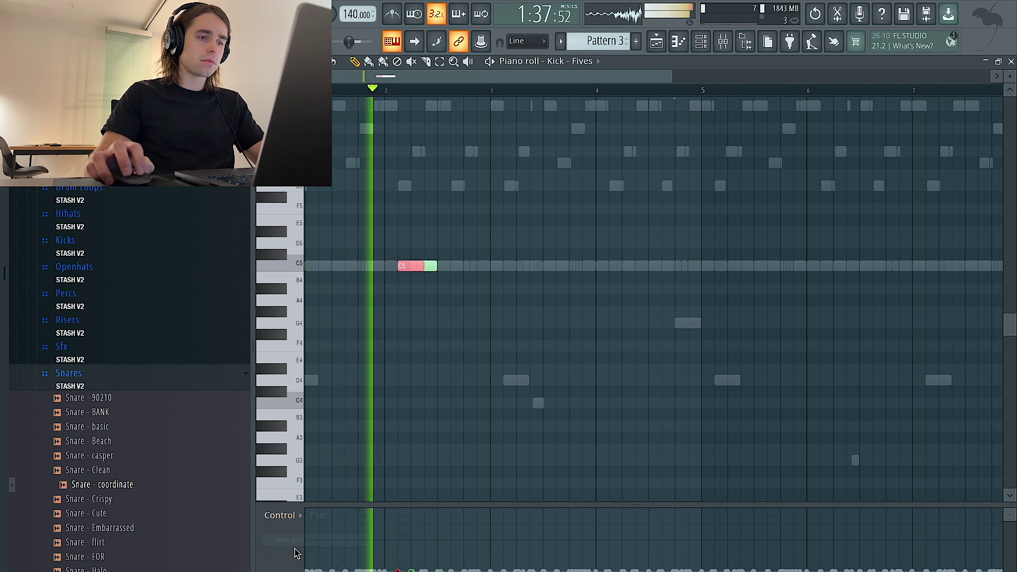
{"action": "left_click", "coordinate": [288, 516]}
{"action": "left_click", "coordinate": [292, 552]}
Add a C5 kick at the start of bar 3 and shorten the new kicks to half their length.
{"action": "left_click", "coordinate": [495, 266]}
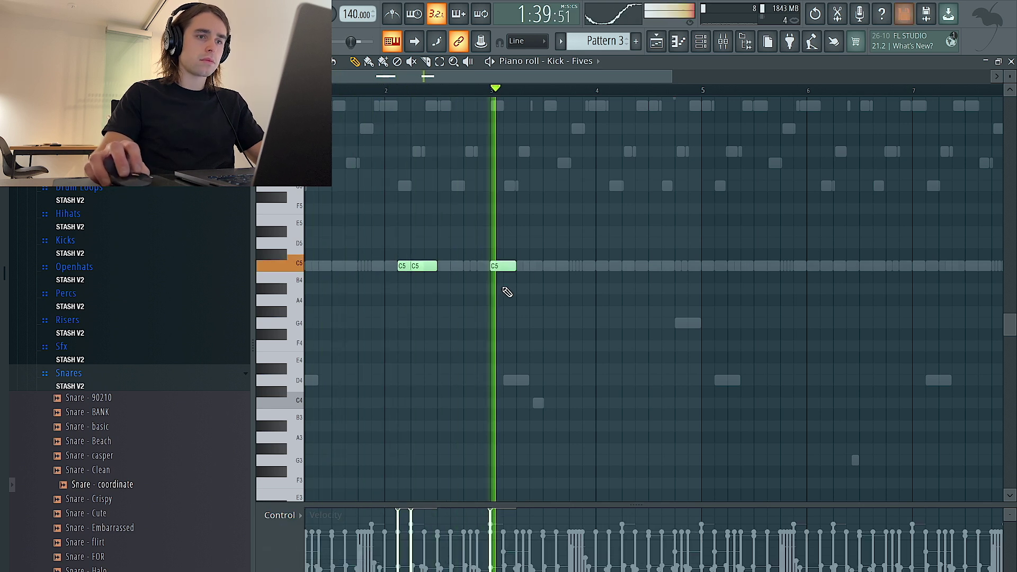
{"action": "key", "text": "ctrl+a"}
{"action": "key", "text": "ctrl+d"}
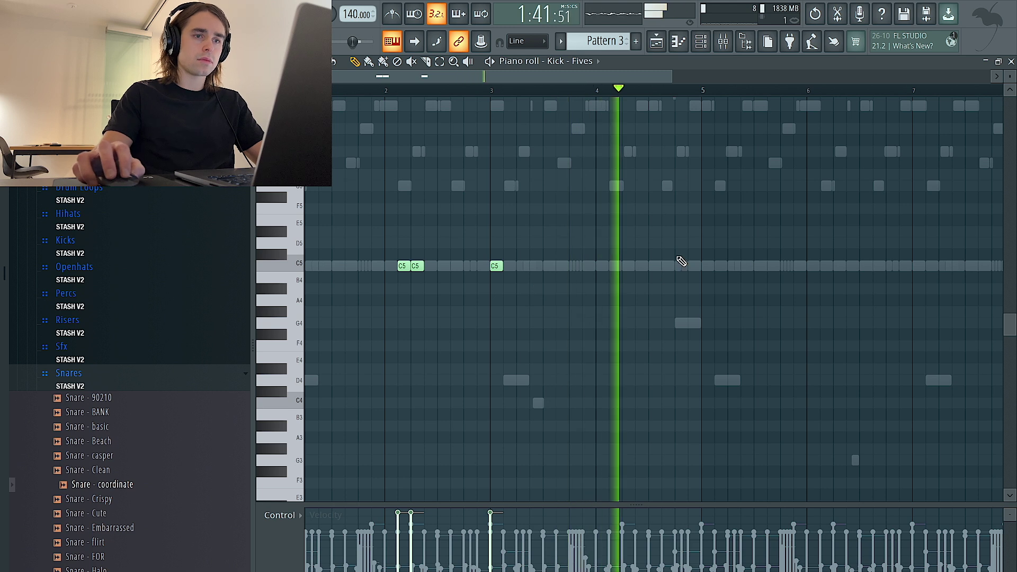
Duplicate the kick pattern of bars 1 to 3 so it repeats from bar 5.
{"action": "left_click_drag", "start_coordinate": [704, 91], "coordinate": [296, 91]}
{"action": "key", "text": "ctrl+b"}
{"action": "key", "text": "ctrl+a"}
{"action": "key", "text": "ctrl+d"}
{"action": "key", "text": "ctrl+a"}
{"action": "key", "text": "ctrl+d"}
Add C5 kicks early in bars 4 and 8, plus an extra one in bar 7, and shorten them.
{"action": "left_click", "coordinate": [440, 266]}
{"action": "left_click", "coordinate": [863, 266]}
{"action": "key", "text": "ctrl+a"}
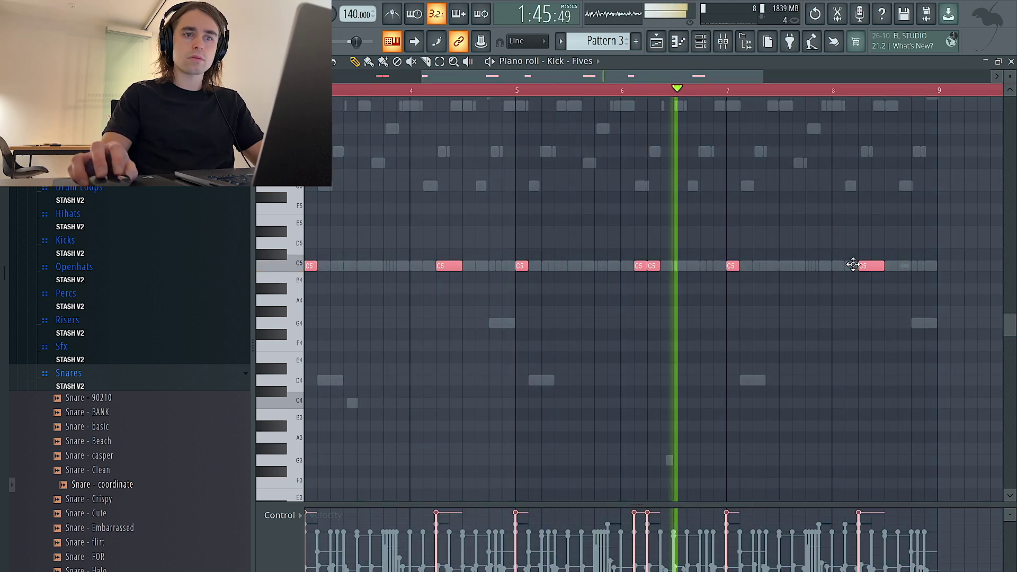
{"action": "key", "text": "ctrl+d"}
{"action": "left_click", "coordinate": [773, 266]}
{"action": "scroll", "coordinate": [760, 292], "scroll_direction": "down", "scroll_amount": 2, "text": "ctrl"}
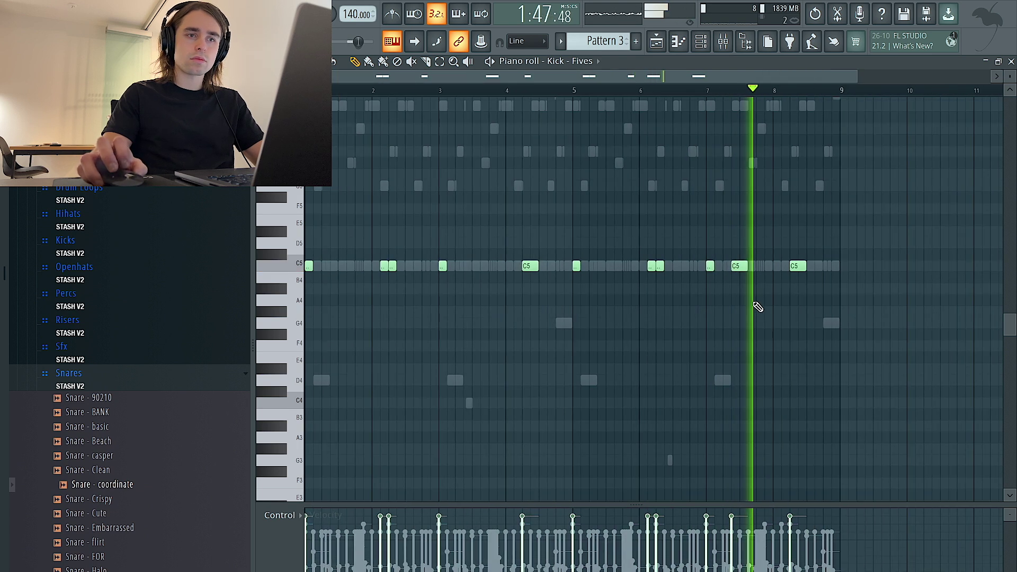
Display note pan for the kick notes and restore the note velocity lane.
{"action": "left_click", "coordinate": [280, 515]}
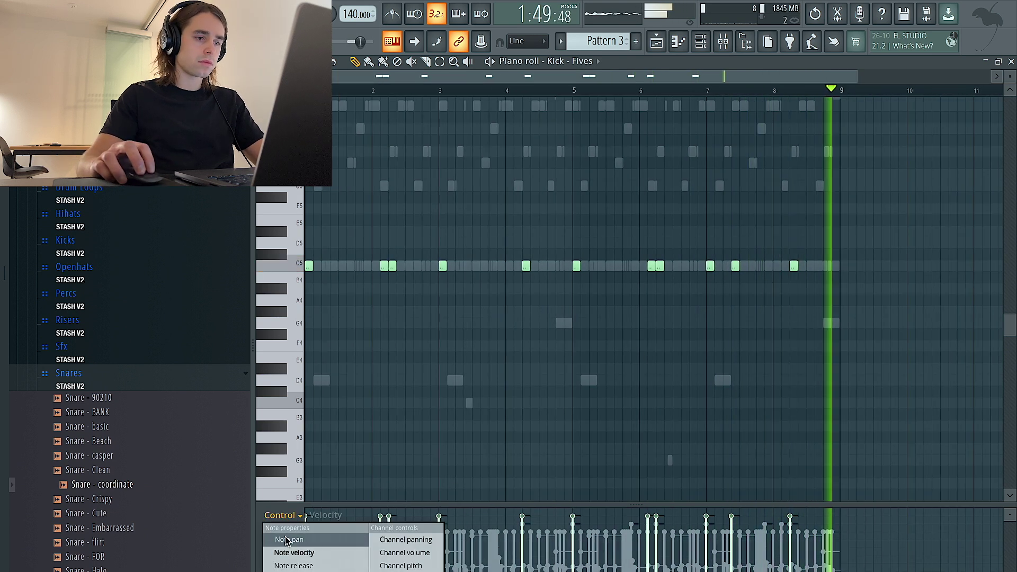
{"action": "left_click", "coordinate": [291, 537]}
{"action": "left_click", "coordinate": [278, 515]}
{"action": "left_click", "coordinate": [280, 552]}
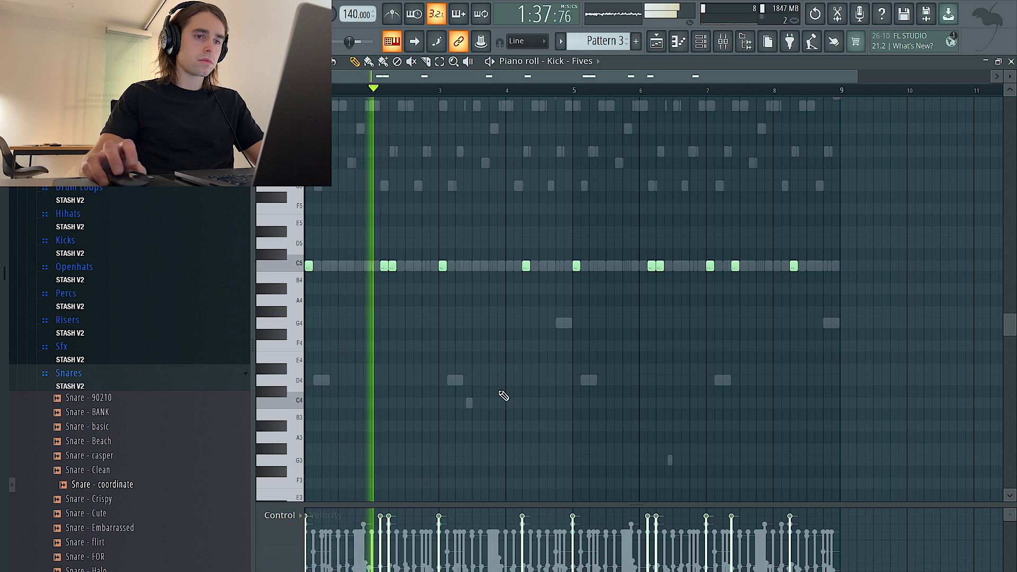
Switch to the Openhat - the one notes, select them and show note pan in the event lane.
{"action": "double_click", "coordinate": [564, 325]}
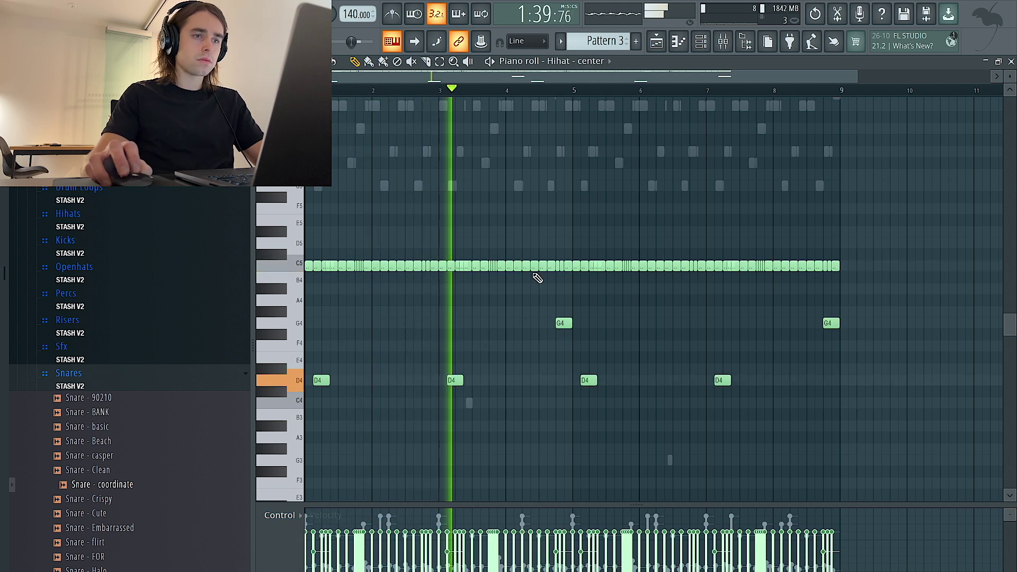
{"action": "left_click", "coordinate": [590, 63]}
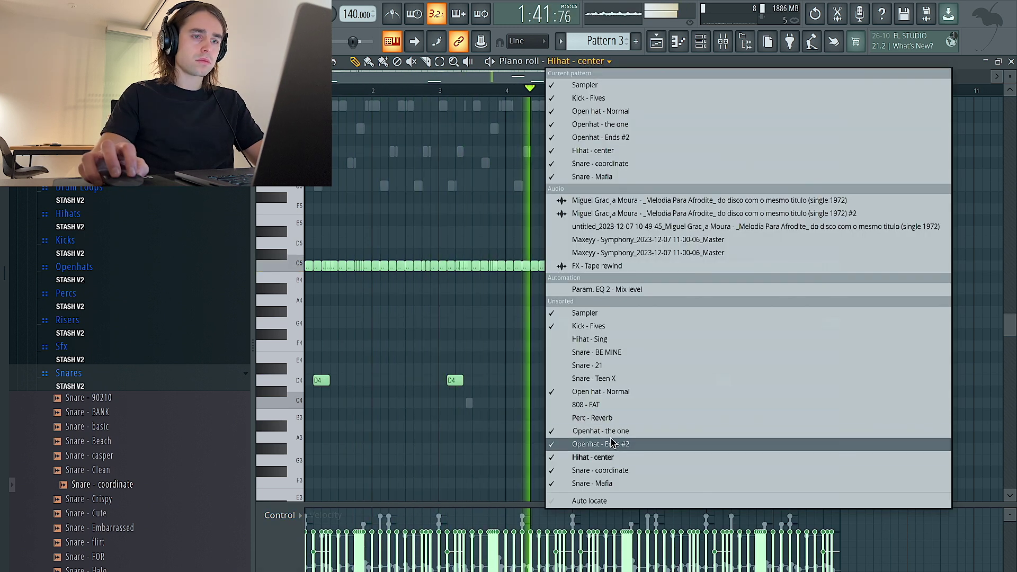
{"action": "left_click", "coordinate": [604, 431]}
{"action": "left_click_drag", "start_coordinate": [862, 302], "coordinate": [440, 246]}
{"action": "left_click", "coordinate": [282, 517]}
{"action": "left_click", "coordinate": [290, 538]}
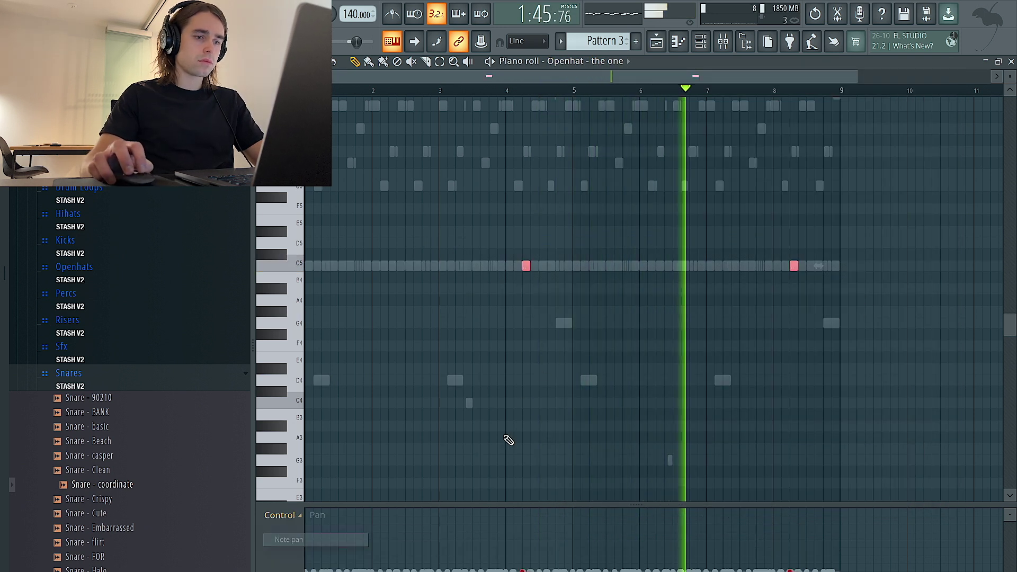
{"action": "left_click", "coordinate": [665, 176], "text": "ctrl"}
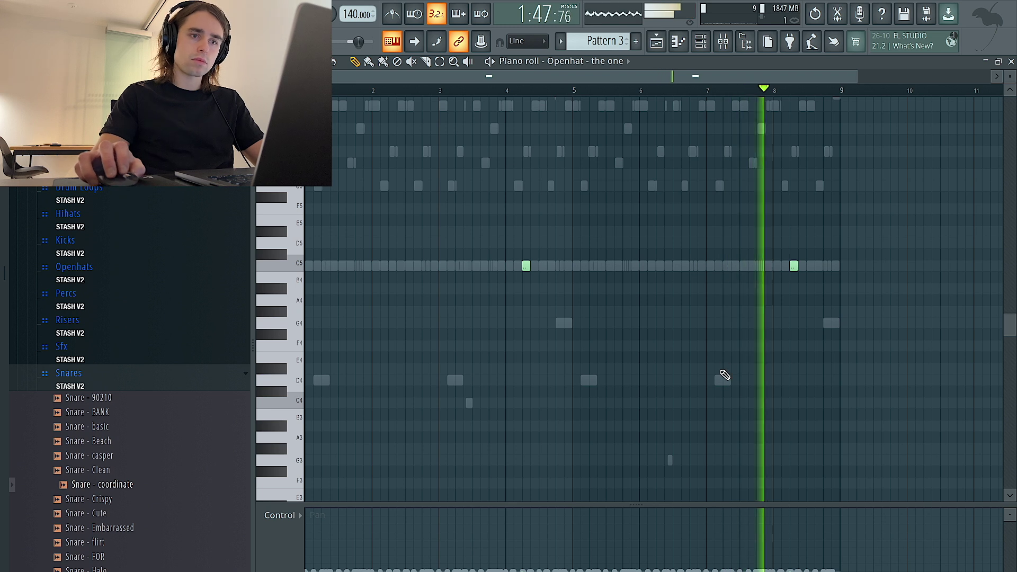
In the 808 - DEEP piano roll, add two overlapping G5 notes around bar 2 and raise the first an octave to G6.
{"action": "left_click", "coordinate": [616, 68]}
{"action": "left_click", "coordinate": [603, 411]}
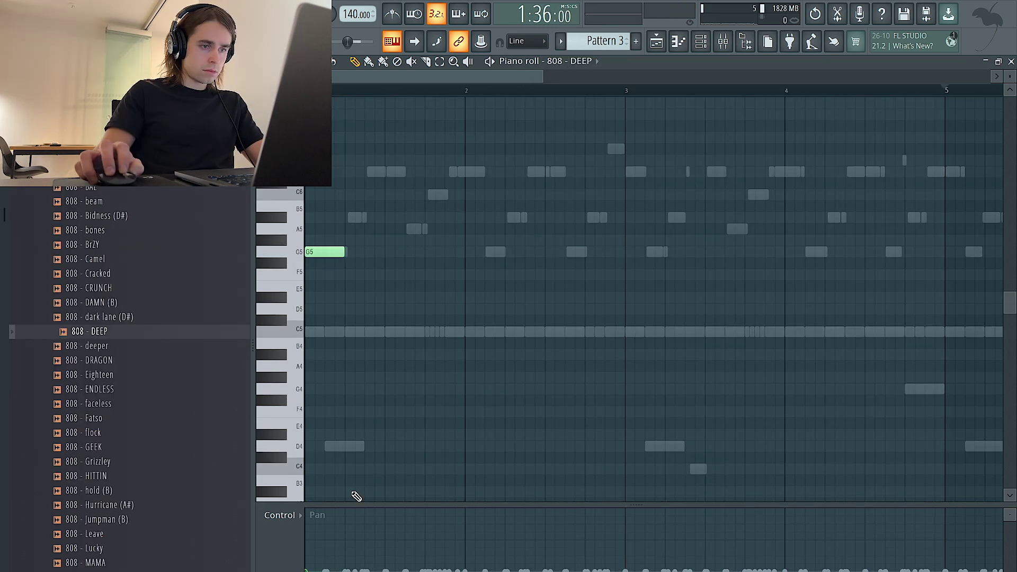
{"action": "left_click", "coordinate": [469, 249]}
{"action": "left_click", "coordinate": [471, 250], "text": "ctrl"}
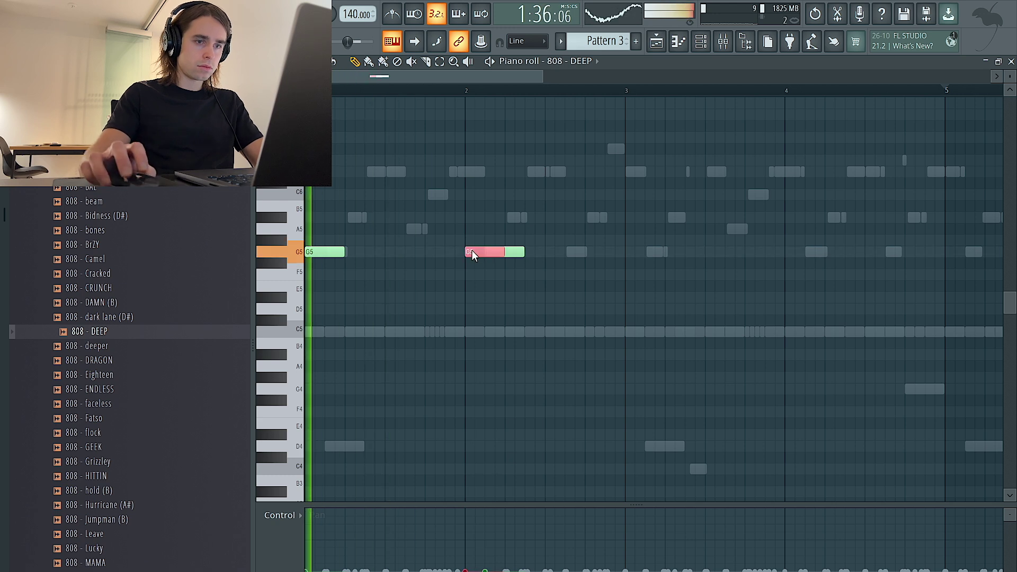
{"action": "key", "text": "ctrl+Up"}
{"action": "key", "text": "ctrl+a"}
{"action": "key", "text": "ctrl+d"}
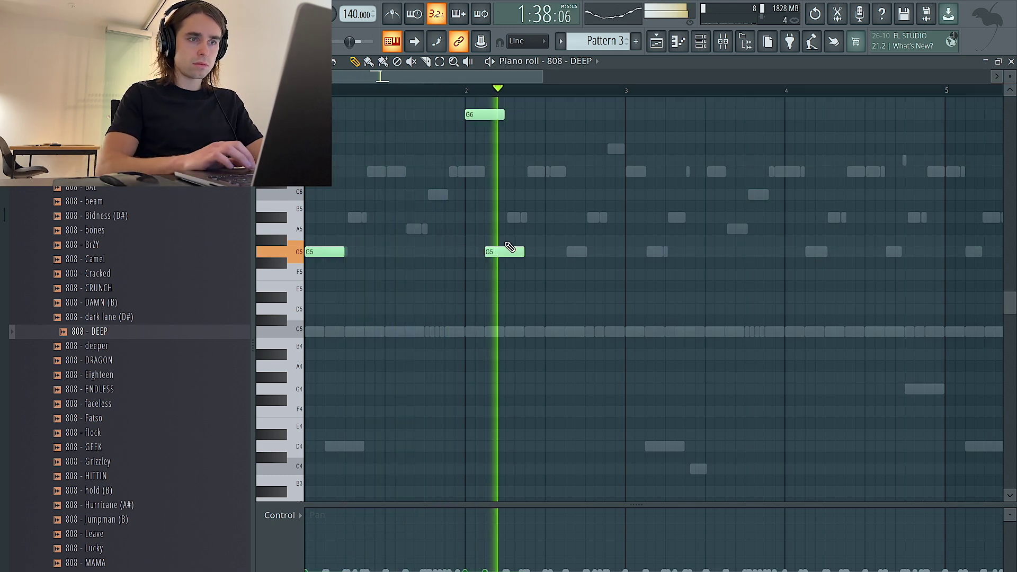
Extend the 808 notes with quick legato and try an A#5 note over the rest of bar 2.
{"action": "key", "text": "ctrl+l"}
{"action": "left_click_drag", "start_coordinate": [506, 277], "coordinate": [507, 225]}
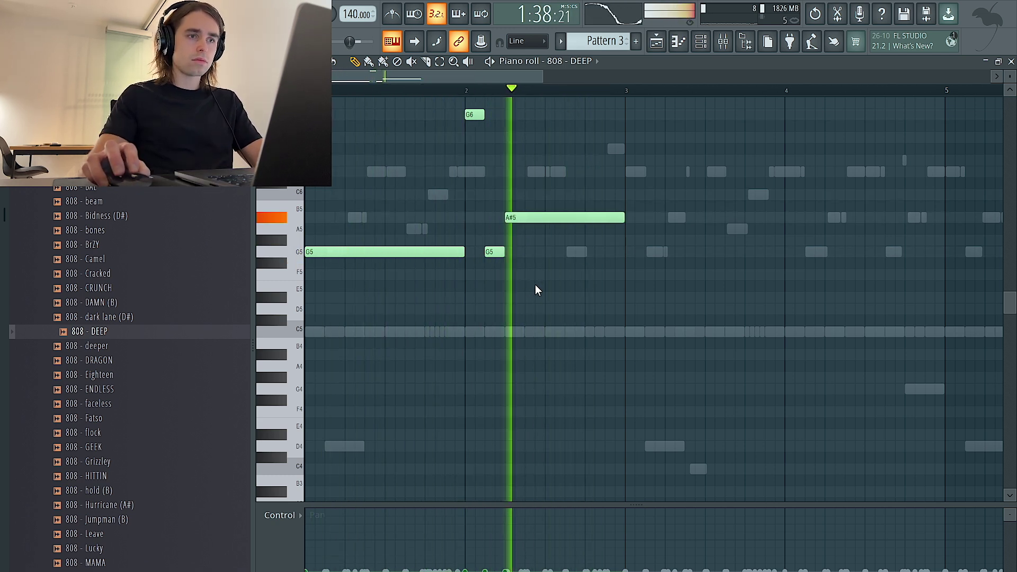
{"action": "scroll", "coordinate": [542, 228], "scroll_direction": "up", "scroll_amount": 1}
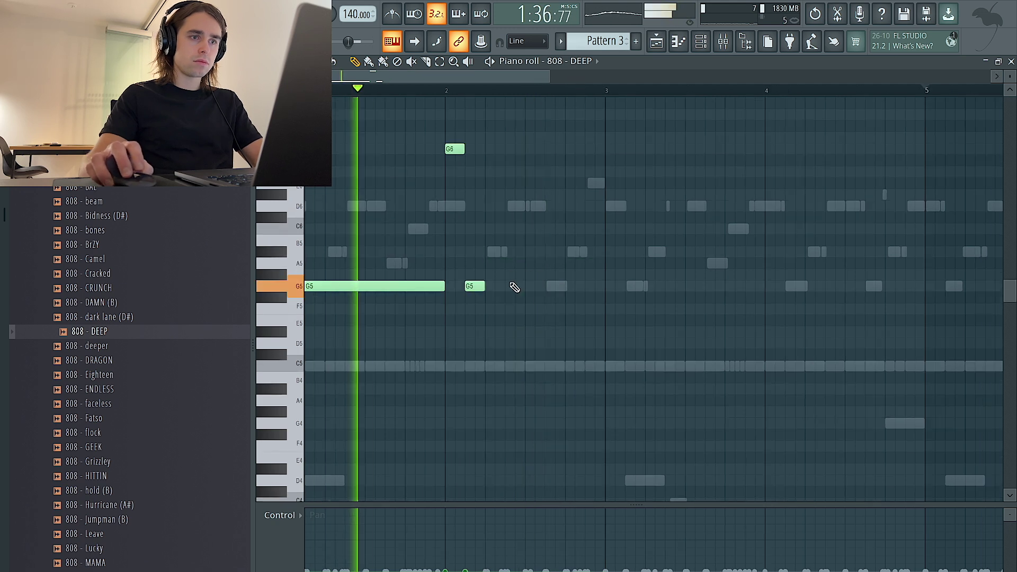
Fill the rest of bar 2 with joined G5 notes and duplicate the two-bar 808 pattern into bars 3 and 4.
{"action": "left_click", "coordinate": [489, 287]}
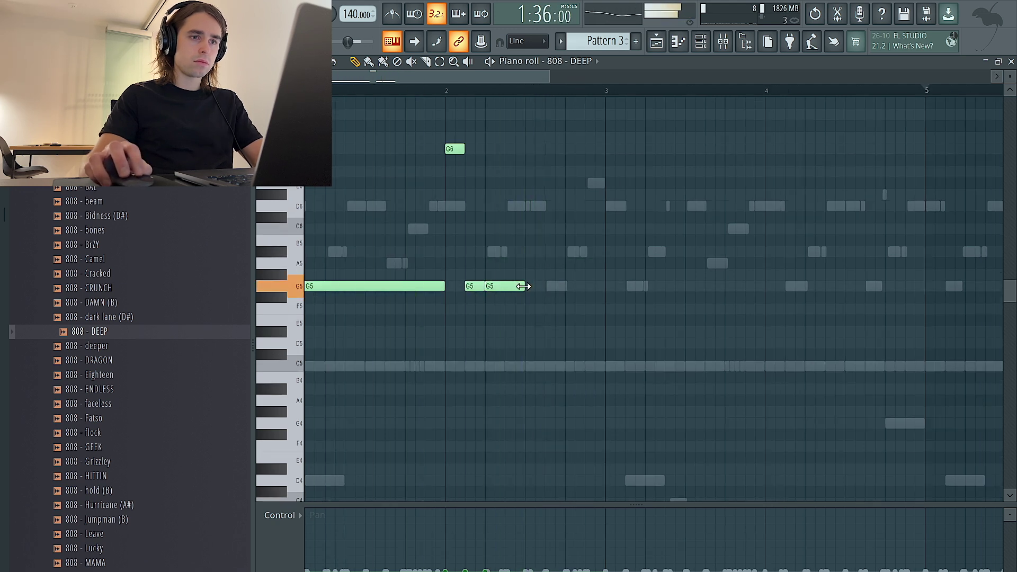
{"action": "key", "text": "ctrl+l"}
{"action": "scroll", "coordinate": [560, 282], "scroll_direction": "down", "scroll_amount": 3}
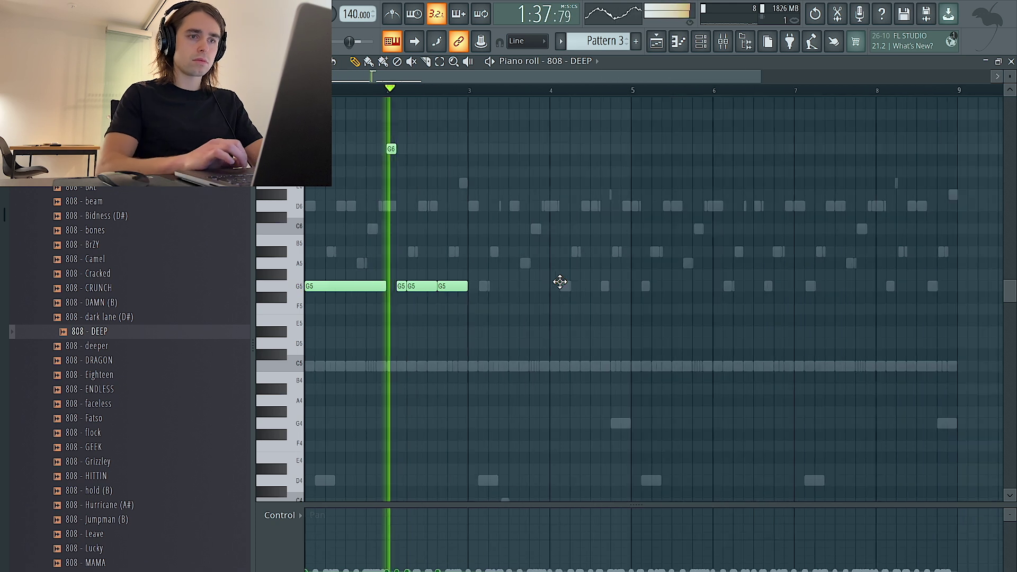
{"action": "key", "text": "ctrl+b"}
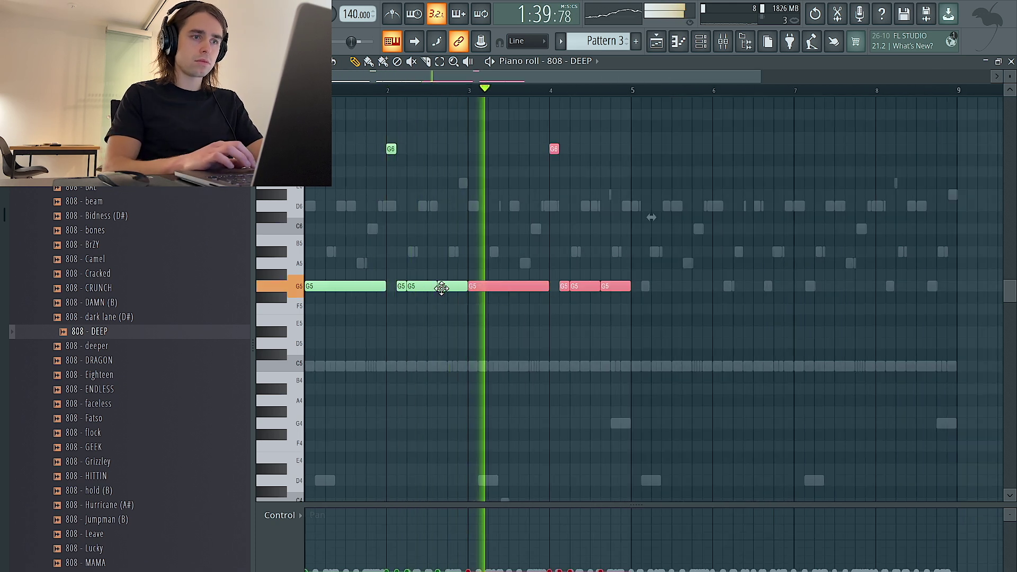
Delete the G6 and the last G5 note in bar 2 and close the gaps between the 808 notes with quick legato.
{"action": "right_click", "coordinate": [391, 149]}
{"action": "right_click", "coordinate": [427, 148]}
{"action": "key", "text": "ctrl+a"}
{"action": "key", "text": "ctrl+l"}
{"action": "key", "text": "ctrl+d"}
{"action": "key", "text": "space"}
{"action": "key", "text": "space"}
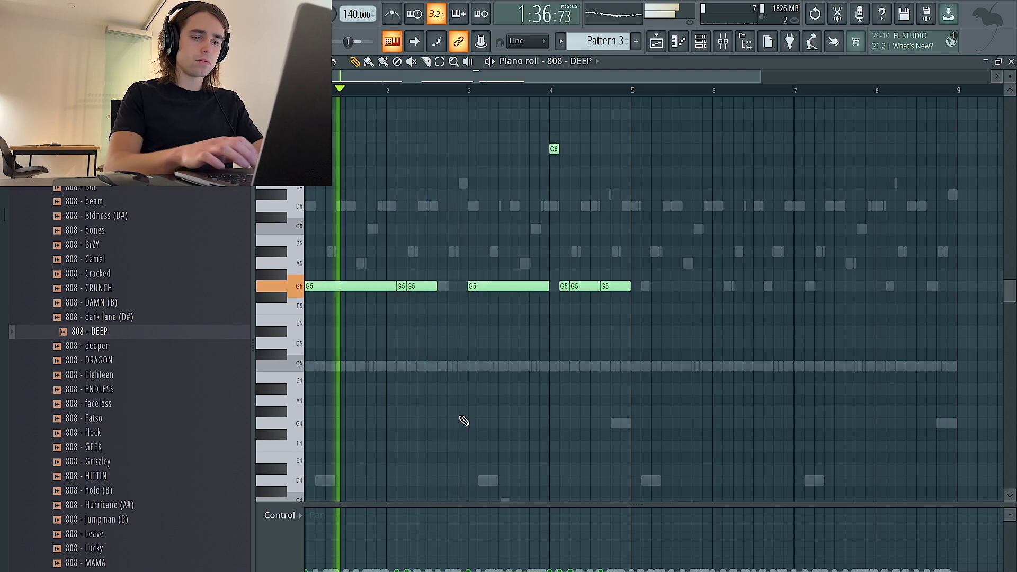
{"action": "key", "text": "ctrl+a"}
{"action": "key", "text": "ctrl+l"}
Show note velocity in the event lane and duplicate the four-bar 808 pattern into bars 5 to 8.
{"action": "left_click", "coordinate": [286, 518]}
{"action": "left_click", "coordinate": [288, 552]}
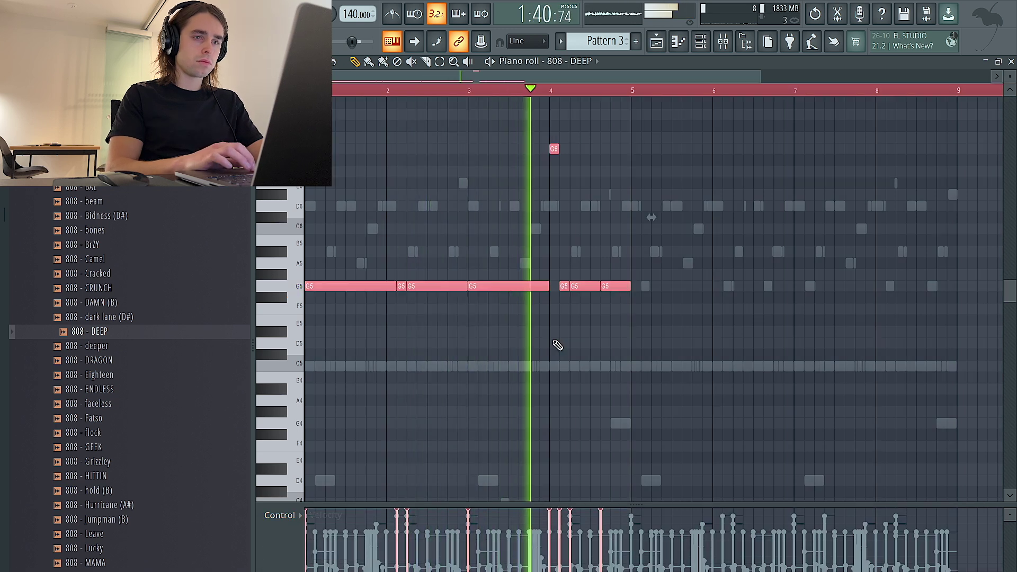
{"action": "key", "text": "ctrl+b"}
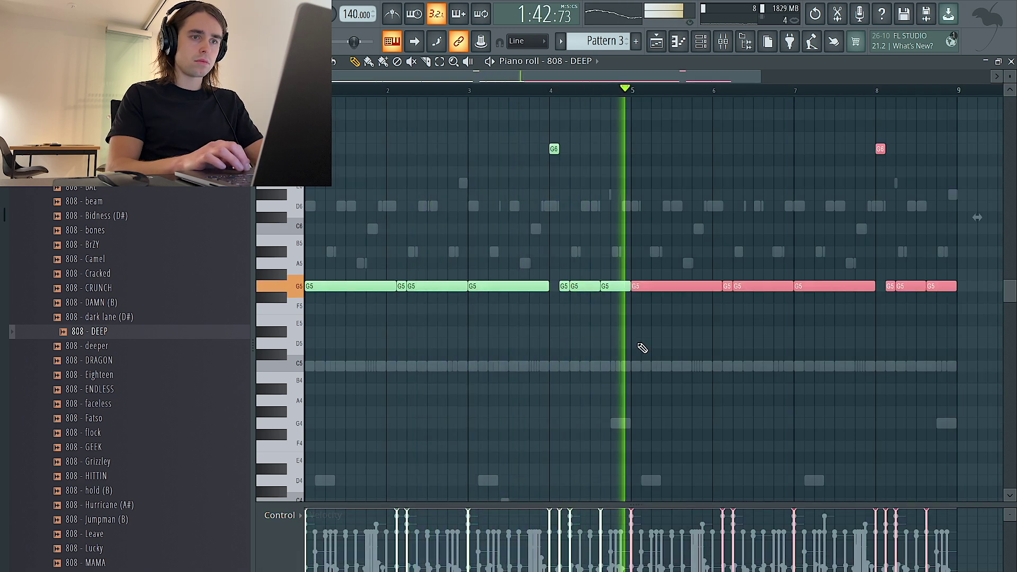
{"action": "scroll", "coordinate": [643, 348], "scroll_direction": "down", "scroll_amount": 2}
{"action": "right_click", "coordinate": [658, 305]}
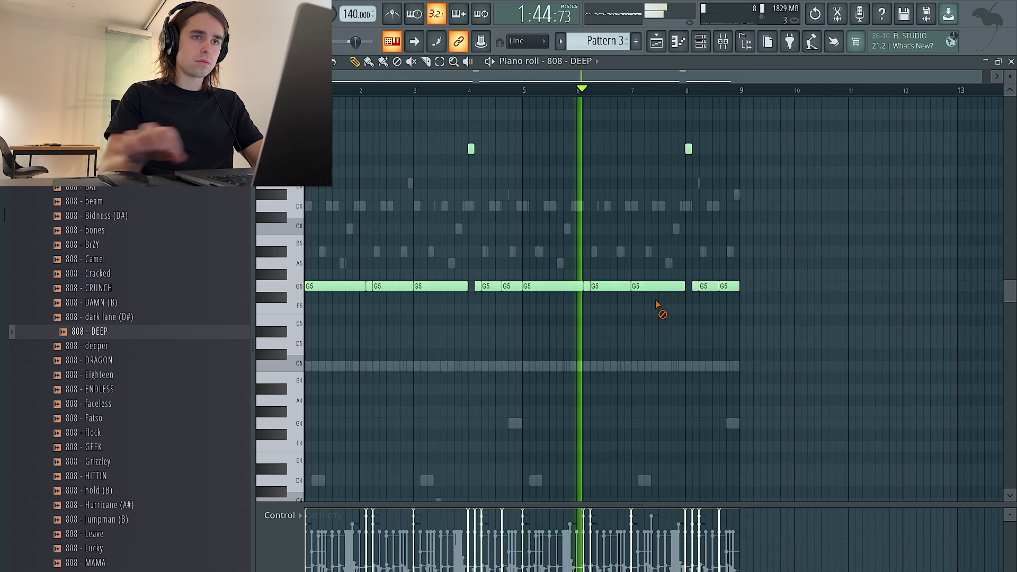
Open the 808 - DEEP channel settings and inspect its sample, miscellaneous and envelope pages.
{"action": "left_click", "coordinate": [701, 42]}
{"action": "left_click", "coordinate": [368, 377]}
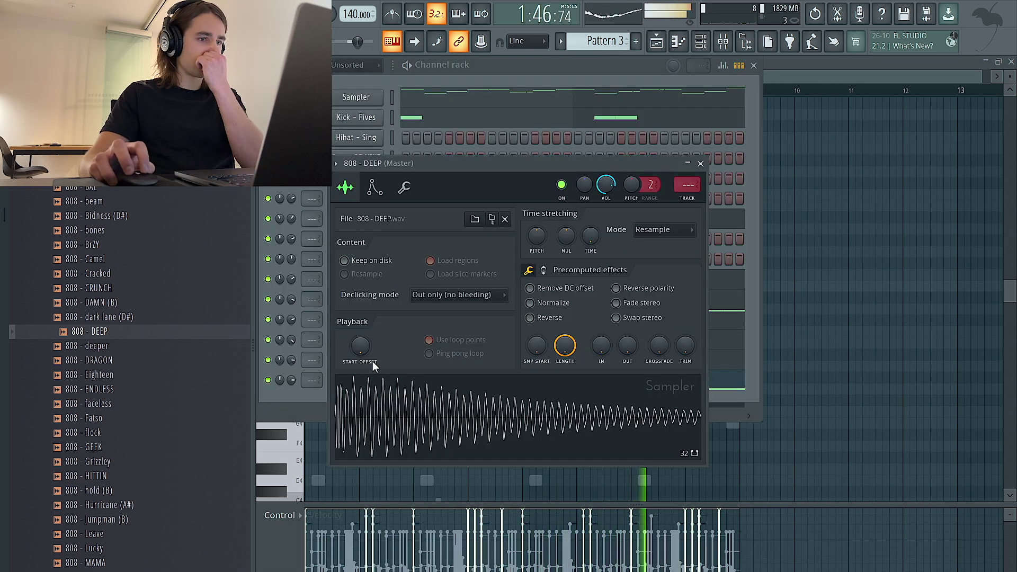
{"action": "left_click", "coordinate": [405, 188]}
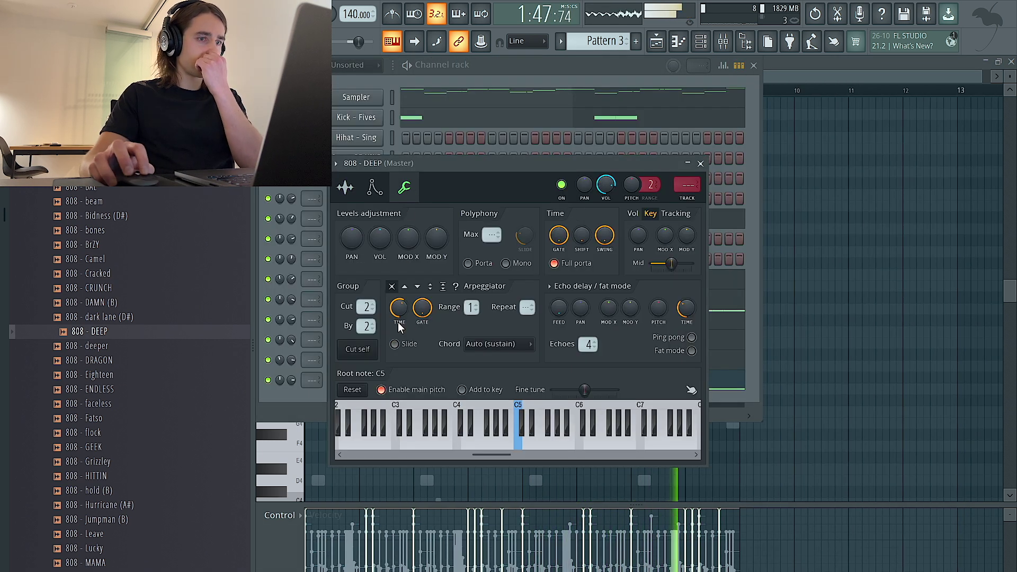
{"action": "left_click", "coordinate": [374, 188]}
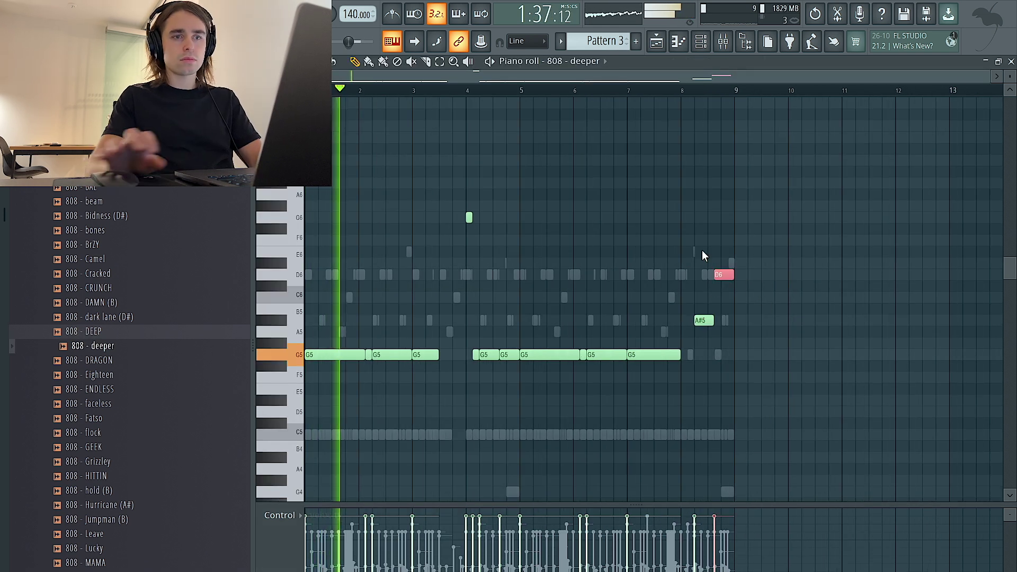
Lower the selected D6 808 note at the end of bar 8 by one octave to D5.
{"action": "key", "text": "ctrl+Down"}
{"action": "key", "text": "ctrl+a"}
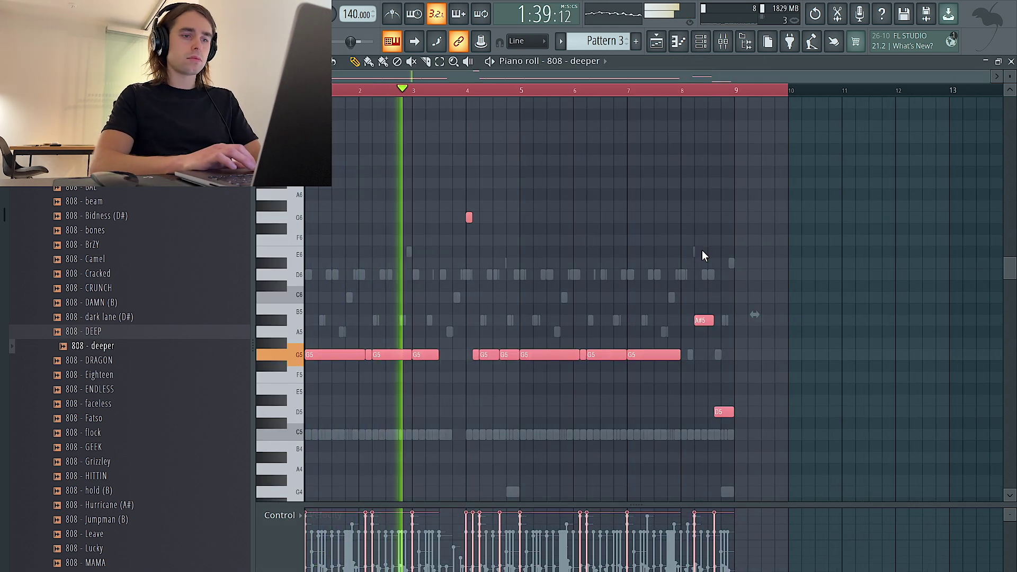
{"action": "key", "text": "ctrl+d"}
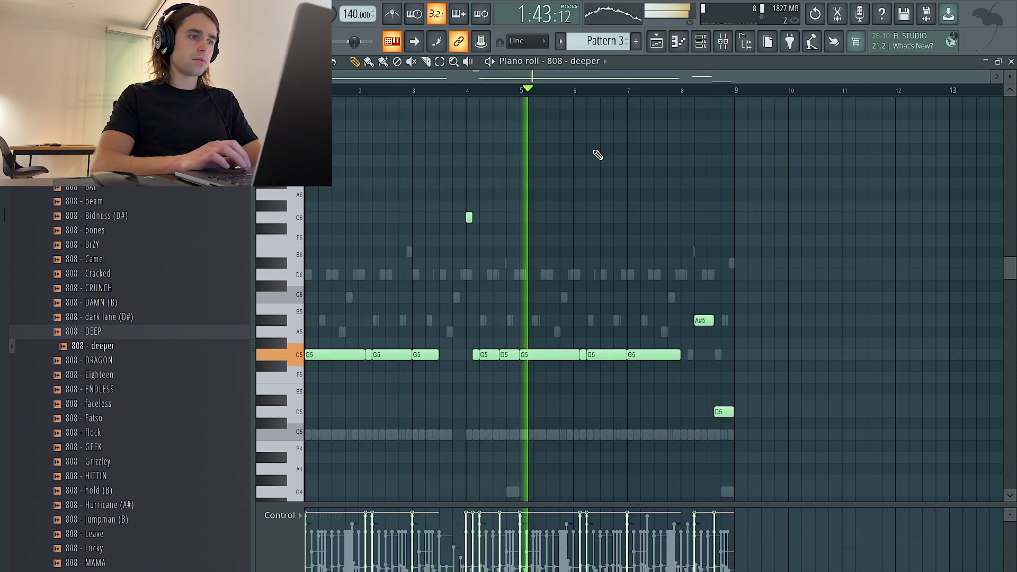
Replace the channel's 808 sample with 808 - 3500 and open the event lane's control list.
{"action": "middle_click", "coordinate": [88, 158]}
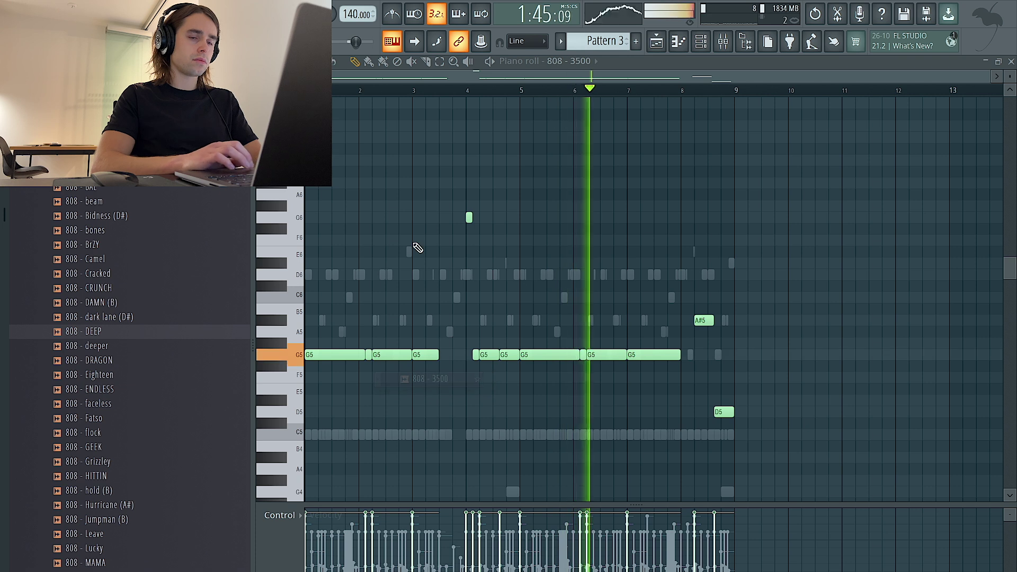
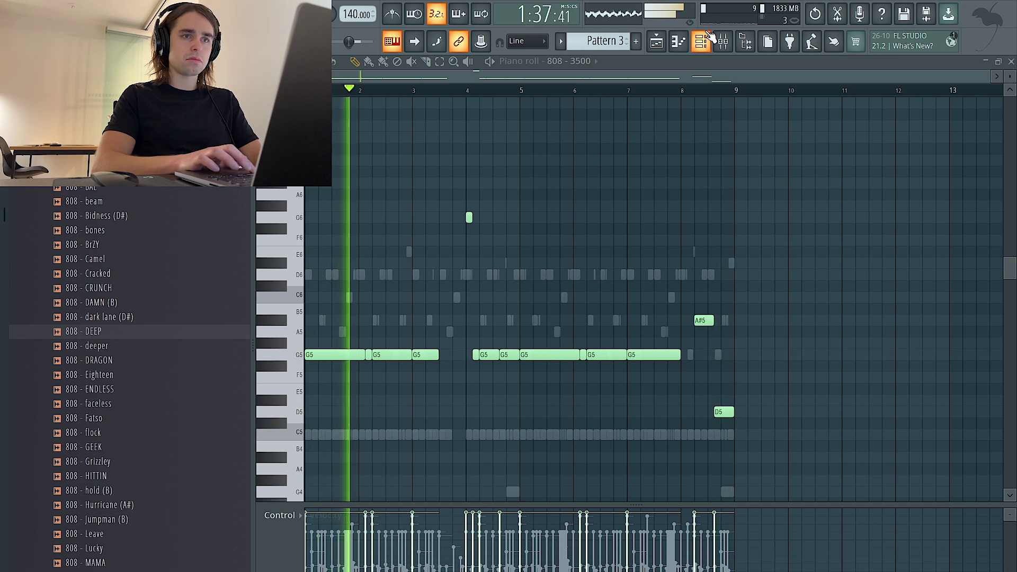
{"action": "key", "text": "F6"}
{"action": "left_click", "coordinate": [280, 519]}
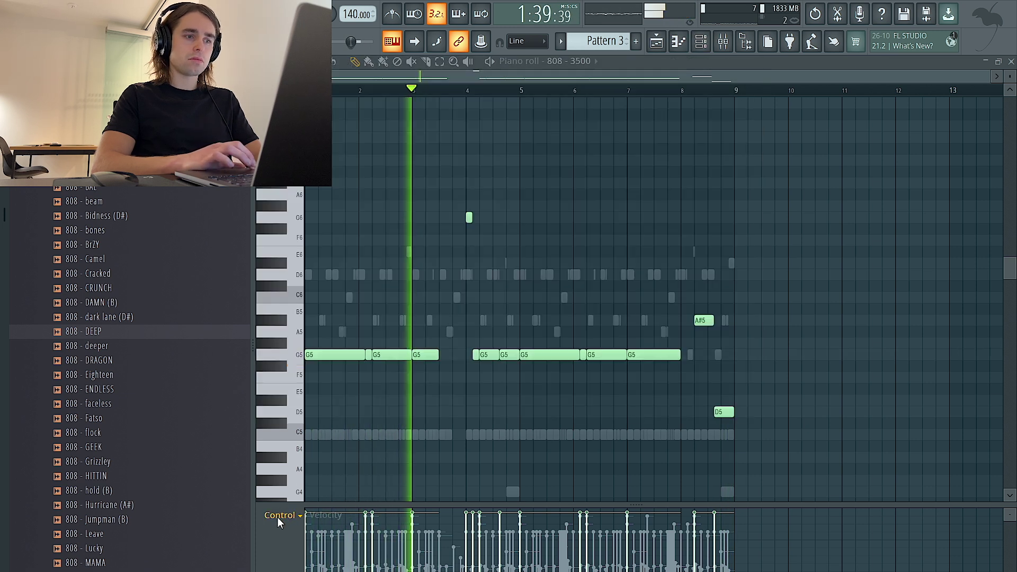
{"action": "left_click", "coordinate": [286, 539]}
{"action": "left_click", "coordinate": [281, 520]}
{"action": "left_click", "coordinate": [286, 553]}
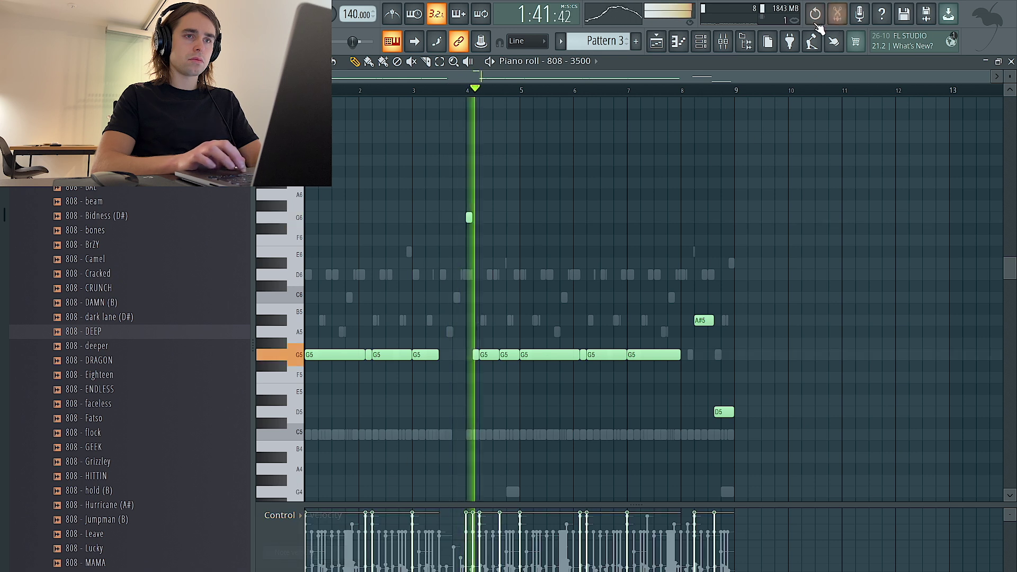
{"action": "key", "text": "F9"}
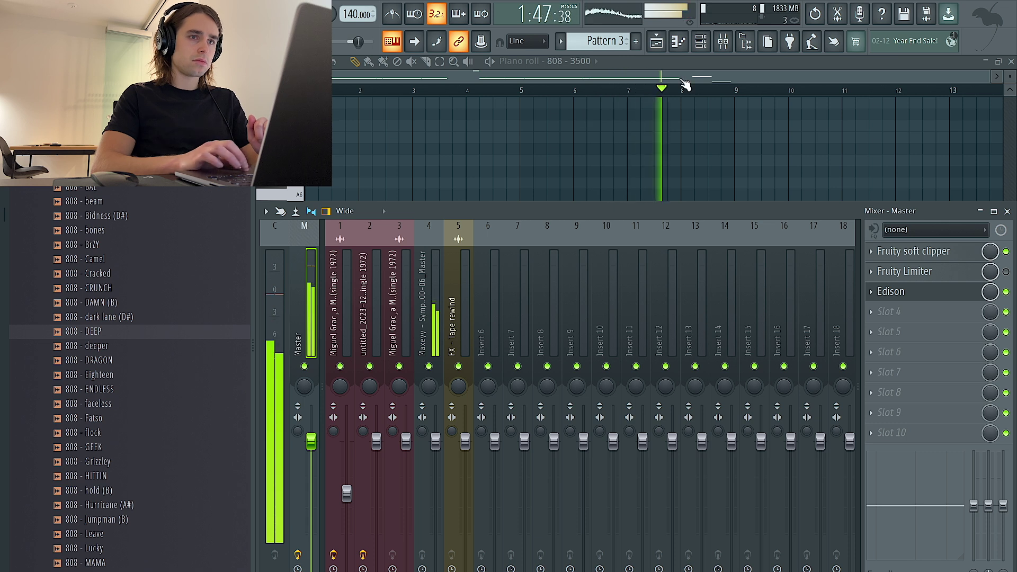
Open the Kontakt 7 channel's Sauceware instrument, load its next preset and close the instrument window.
{"action": "left_click", "coordinate": [702, 42]}
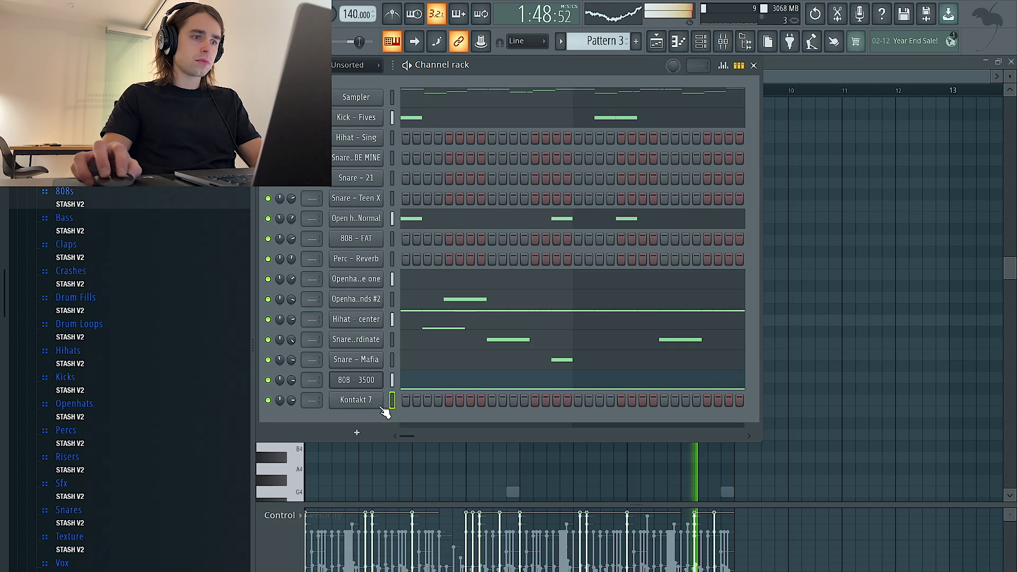
{"action": "left_click", "coordinate": [362, 401]}
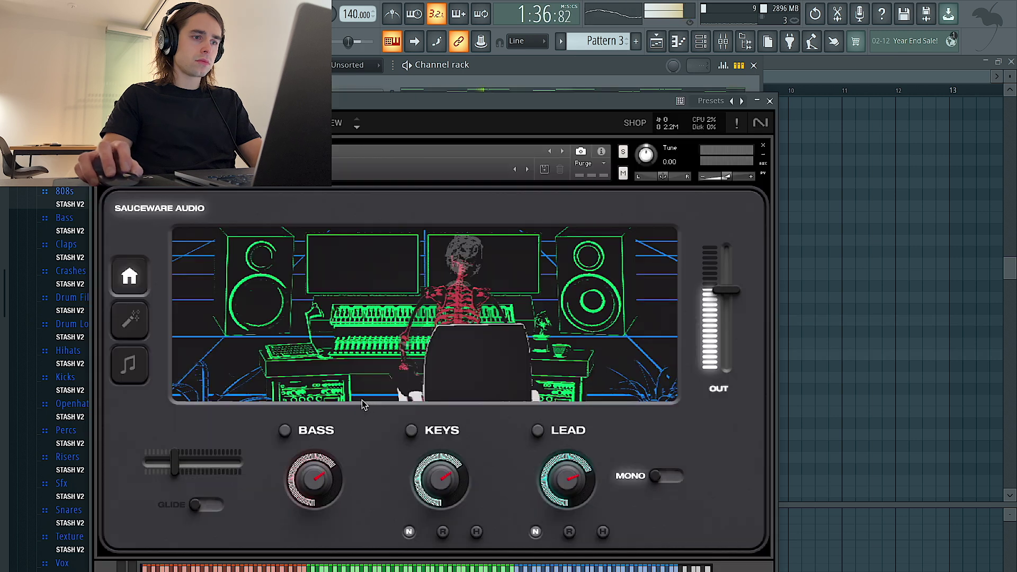
{"action": "left_click", "coordinate": [562, 153]}
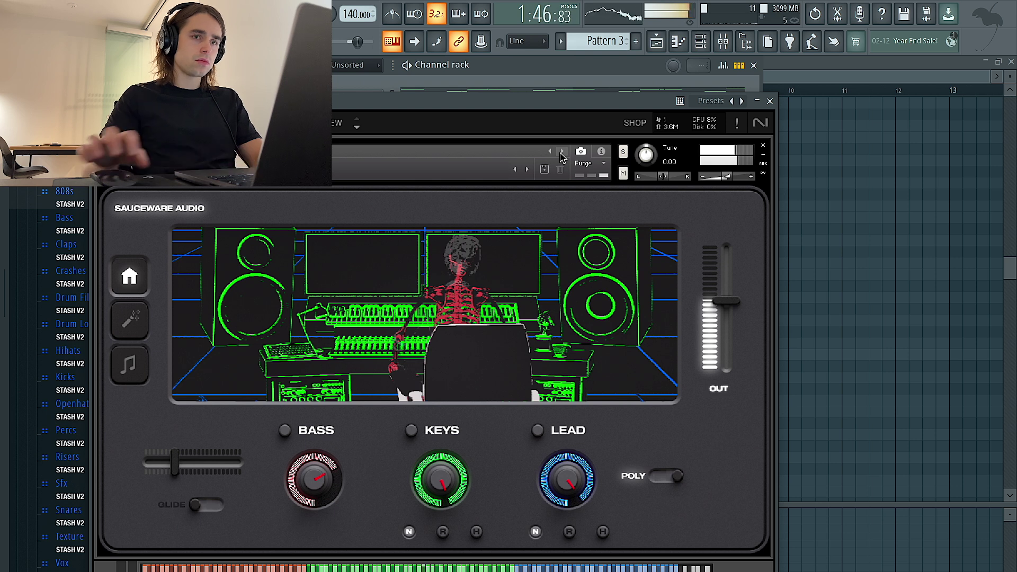
{"action": "left_click", "coordinate": [770, 100]}
Open the Kontakt 7 channel's piano roll and place a G5 note at the start of bar 1 with higher notes above it.
{"action": "right_click", "coordinate": [386, 392]}
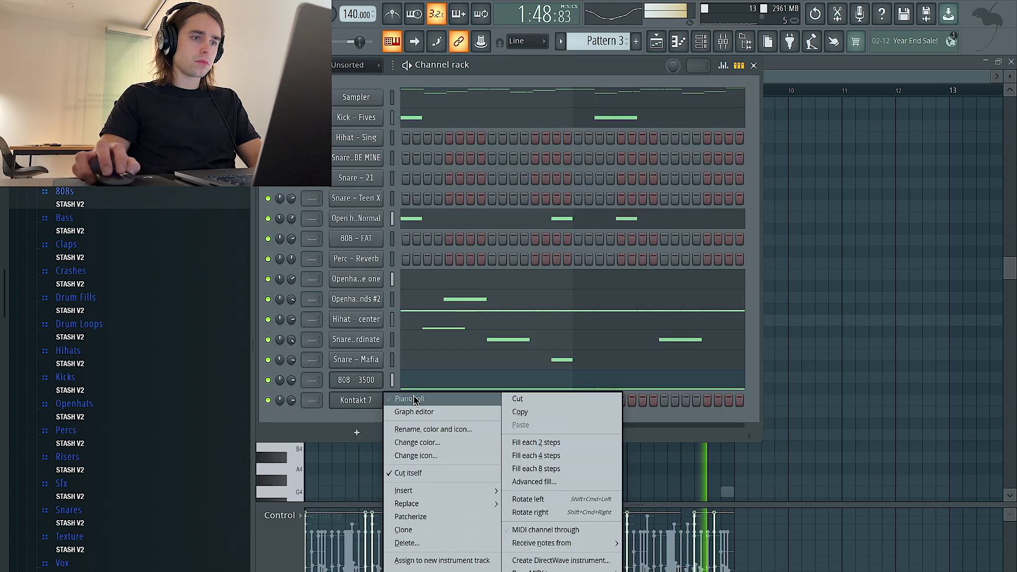
{"action": "left_click", "coordinate": [403, 397]}
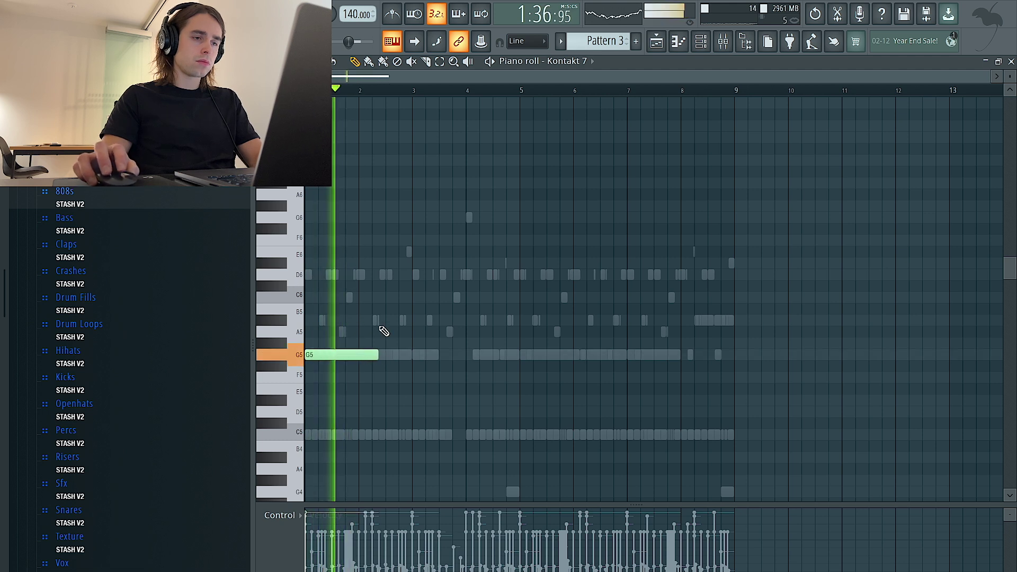
{"action": "left_click", "coordinate": [397, 207]}
{"action": "key", "text": "space"}
{"action": "left_click_drag", "start_coordinate": [450, 219], "coordinate": [395, 181]}
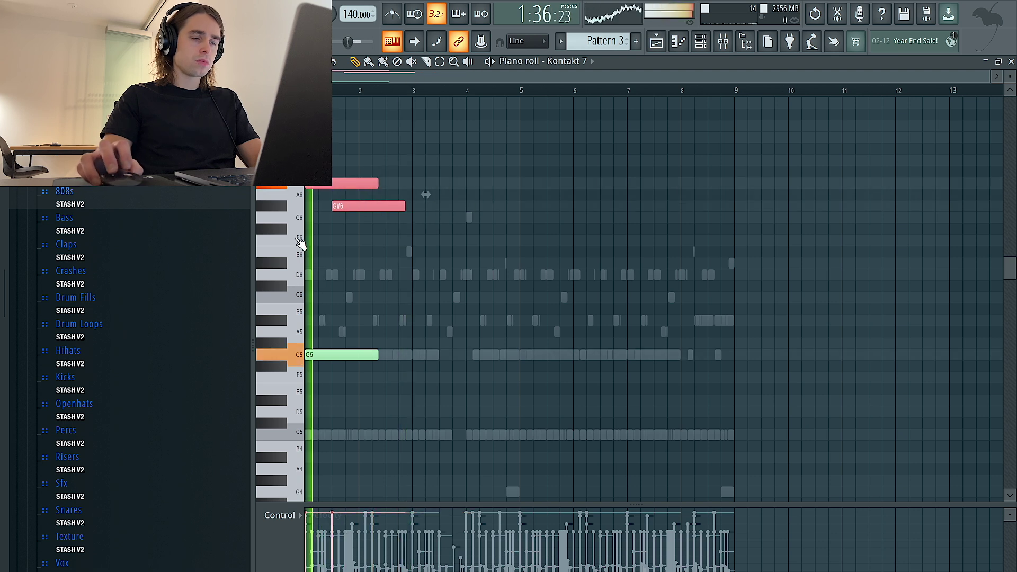
Raise the upper bar 1 note to G7 and delete the G#6 note.
{"action": "scroll", "coordinate": [347, 245], "scroll_direction": "up", "scroll_amount": 2}
{"action": "left_click", "coordinate": [351, 245], "text": "ctrl"}
{"action": "key", "text": "space"}
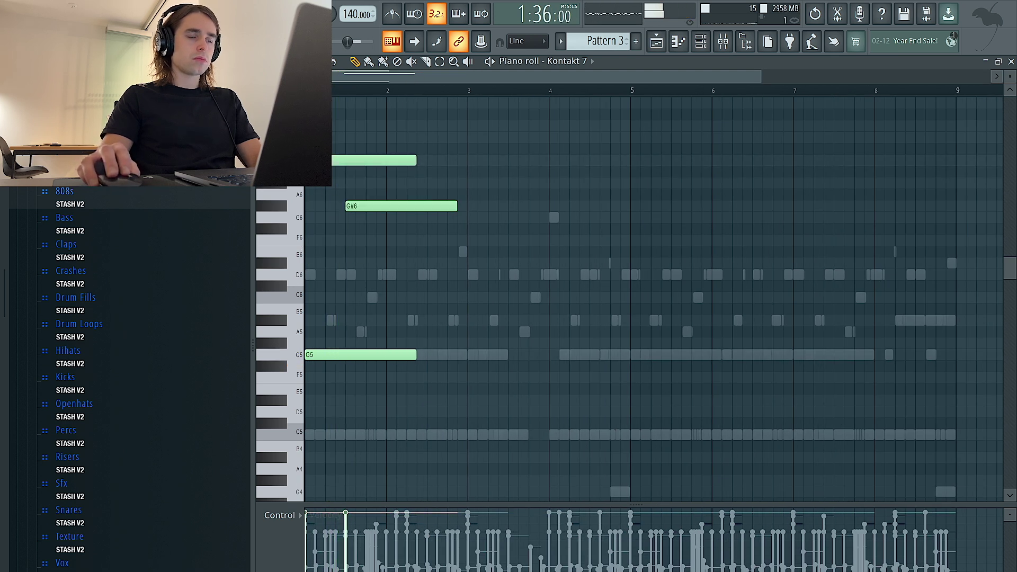
{"action": "scroll", "coordinate": [652, 345], "scroll_direction": "up", "scroll_amount": 3}
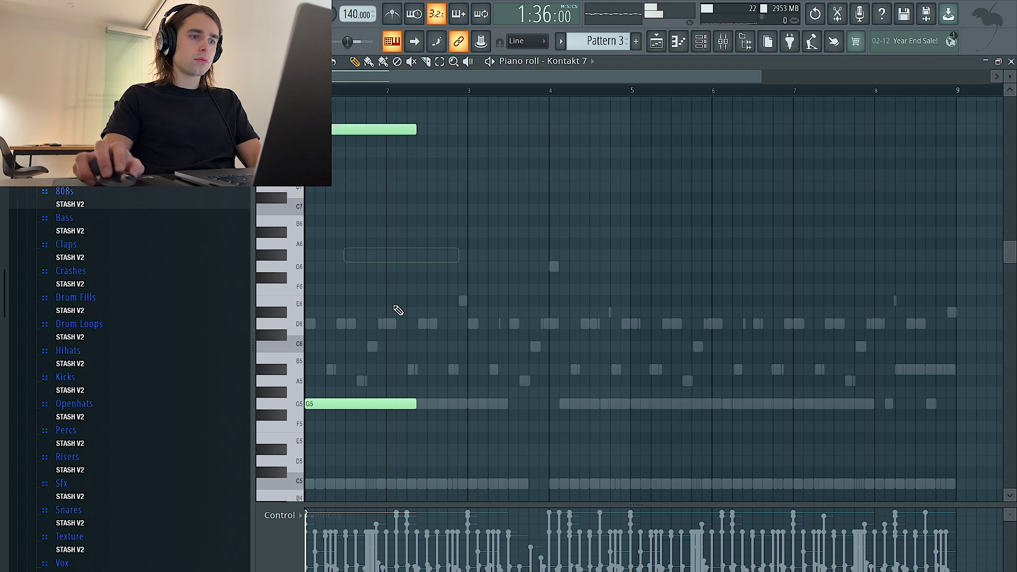
{"action": "key", "text": "space"}
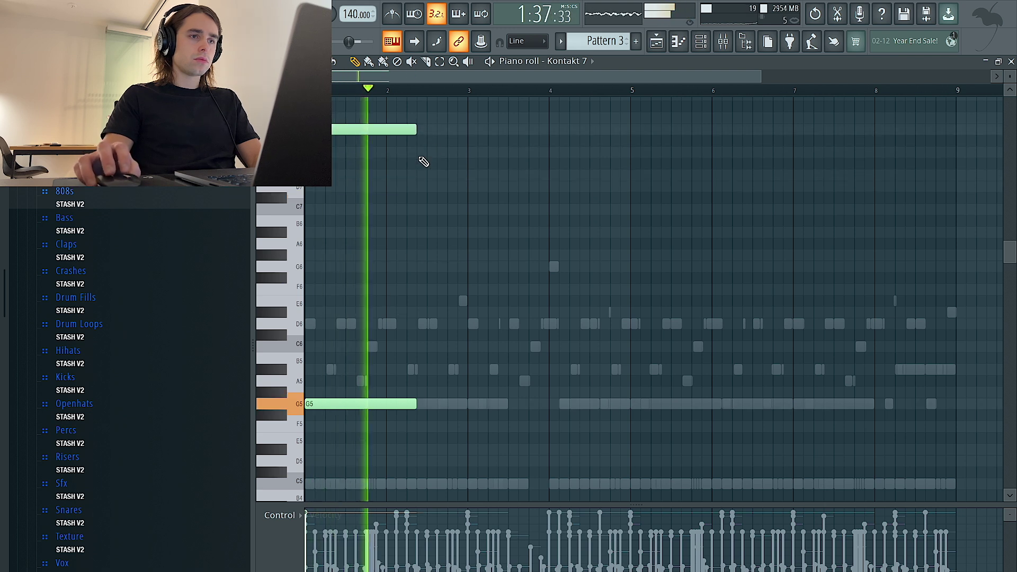
Place a D7 note starting midway through bar 2 and remove the extra note above it.
{"action": "left_click", "coordinate": [430, 129]}
{"action": "left_click", "coordinate": [477, 153]}
{"action": "key", "text": "space"}
{"action": "left_click_drag", "start_coordinate": [478, 153], "coordinate": [455, 185]}
{"action": "key", "text": "space"}
{"action": "right_click", "coordinate": [467, 133]}
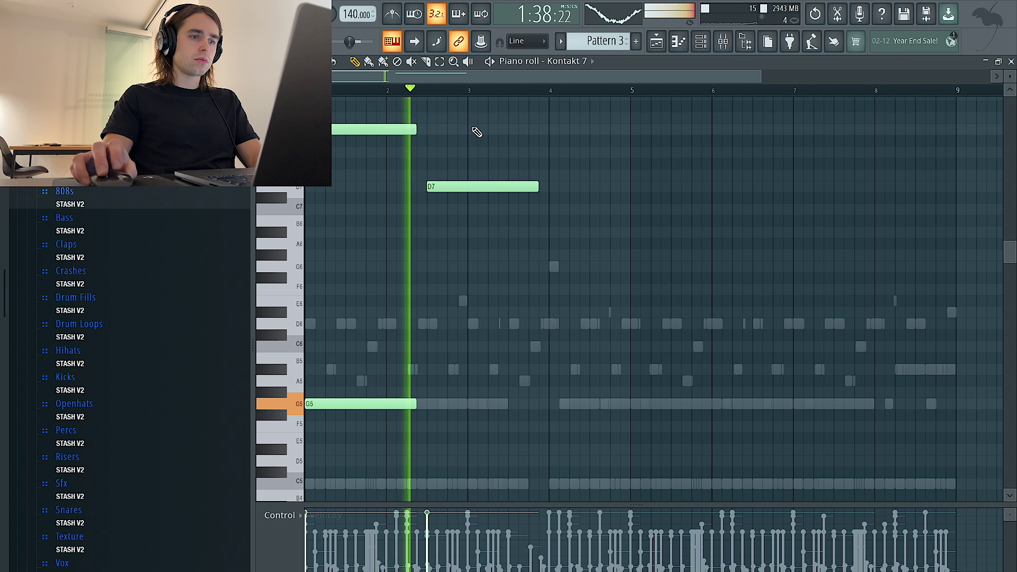
Extend the D7 note to the end of bar 4 and play the pattern back.
{"action": "key", "text": "space"}
{"action": "key", "text": "space"}
{"action": "left_click_drag", "start_coordinate": [538, 186], "coordinate": [630, 186]}
{"action": "key", "text": "space"}
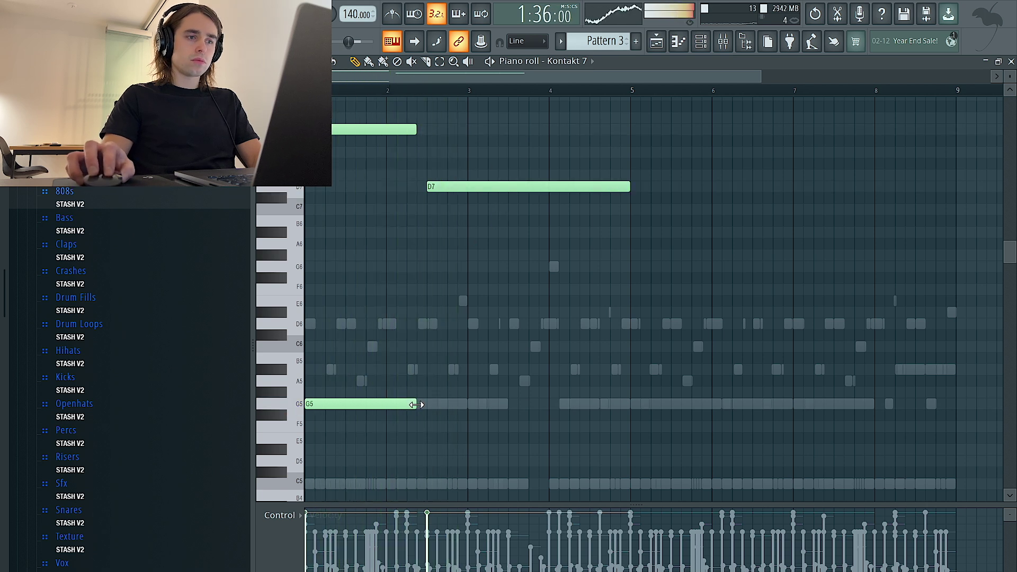
Fill bars 1 to 8 with repeated two-bar G5 notes and duplicate the G7 and D7 notes into bars 5 to 8.
{"action": "left_click", "coordinate": [415, 401], "text": "ctrl"}
{"action": "key", "text": "ctrl+b"}
{"action": "scroll", "coordinate": [448, 379], "scroll_direction": "down", "scroll_amount": 2}
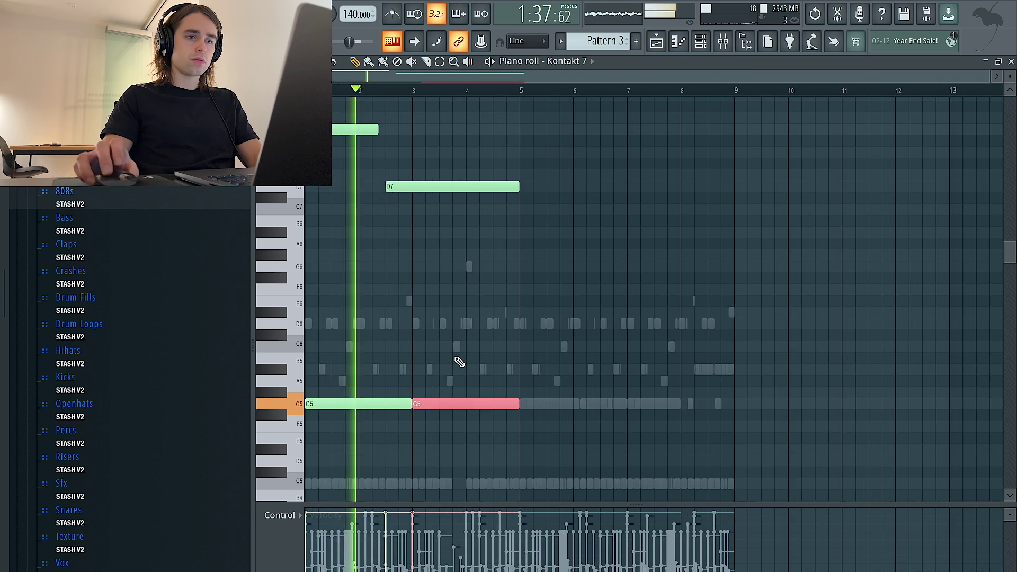
{"action": "key", "text": "ctrl+b"}
{"action": "key", "text": "ctrl+b"}
{"action": "left_click_drag", "start_coordinate": [615, 310], "coordinate": [318, 100]}
{"action": "key", "text": "ctrl+b"}
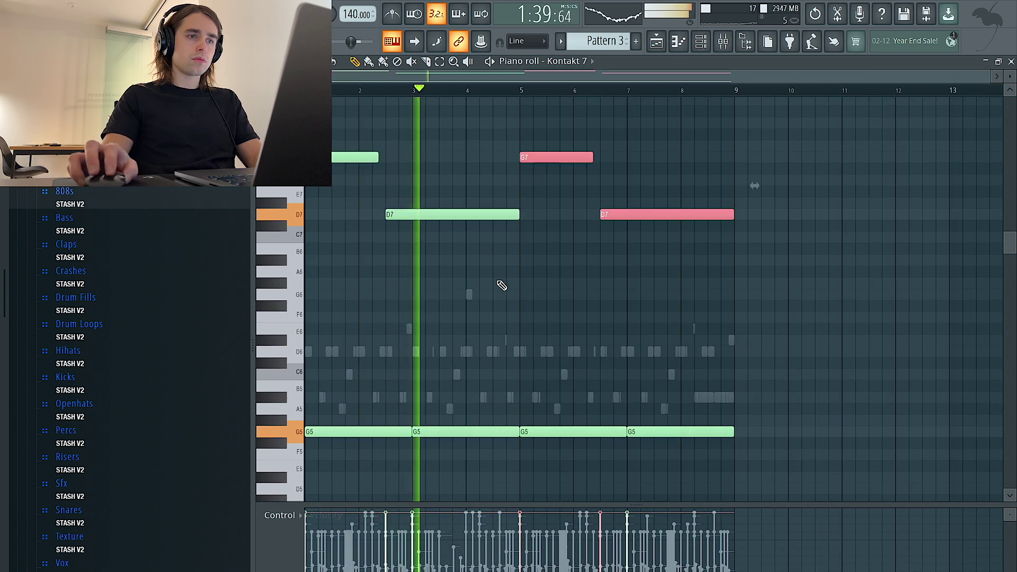
Select all the Kontakt 7 notes, lower their velocity slightly and clear the selection.
{"action": "key", "text": "ctrl+a"}
{"action": "key", "text": "ctrl+d"}
{"action": "key", "text": "ctrl+a"}
{"action": "key", "text": "ctrl+d"}
{"action": "key", "text": "ctrl+a"}
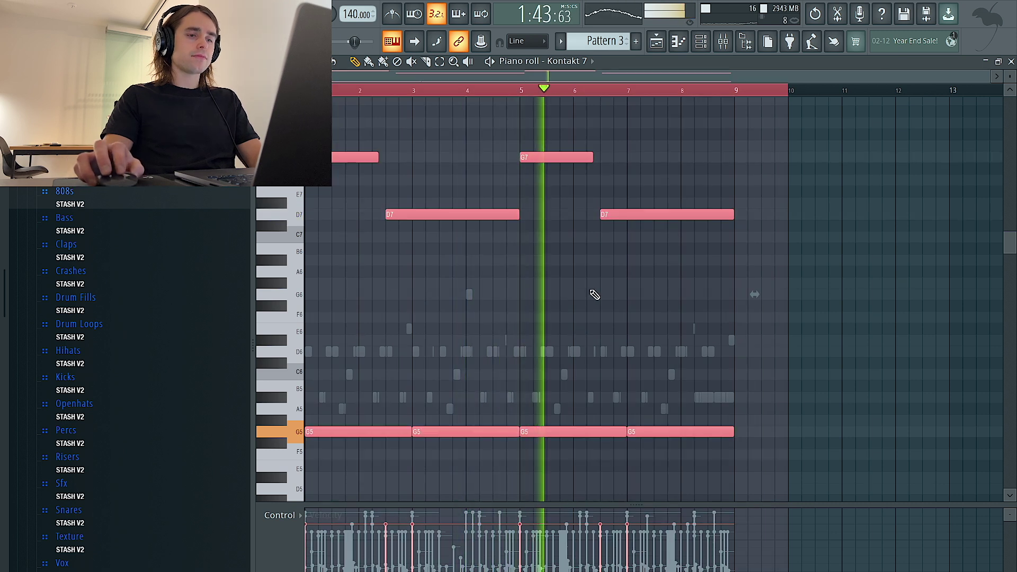
{"action": "key", "text": "ctrl+d"}
Make the D7 notes start midway through bars 3 and 8, and trim the last one to the end of bar 8.
{"action": "left_click", "coordinate": [700, 41]}
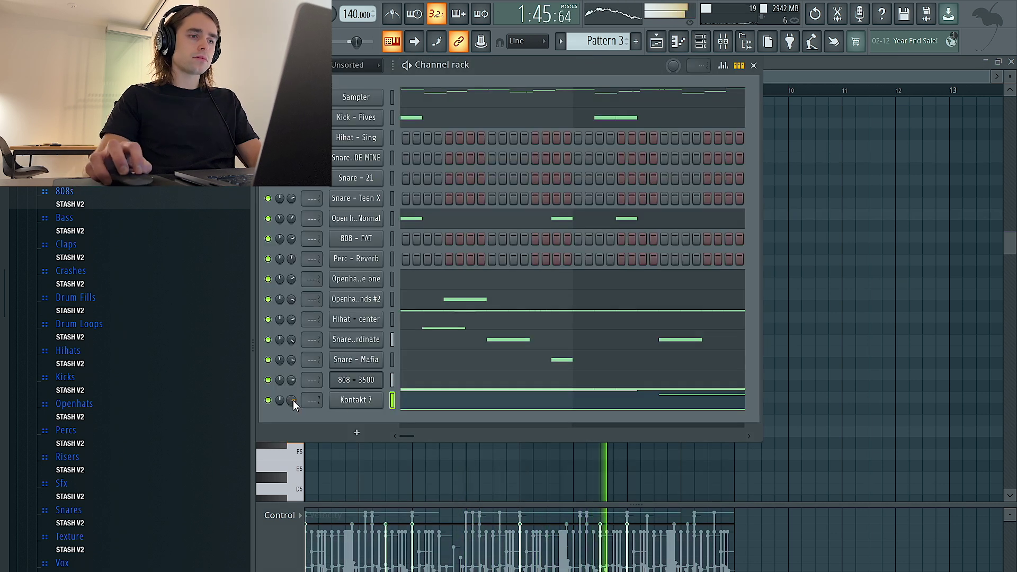
{"action": "right_click", "coordinate": [847, 281]}
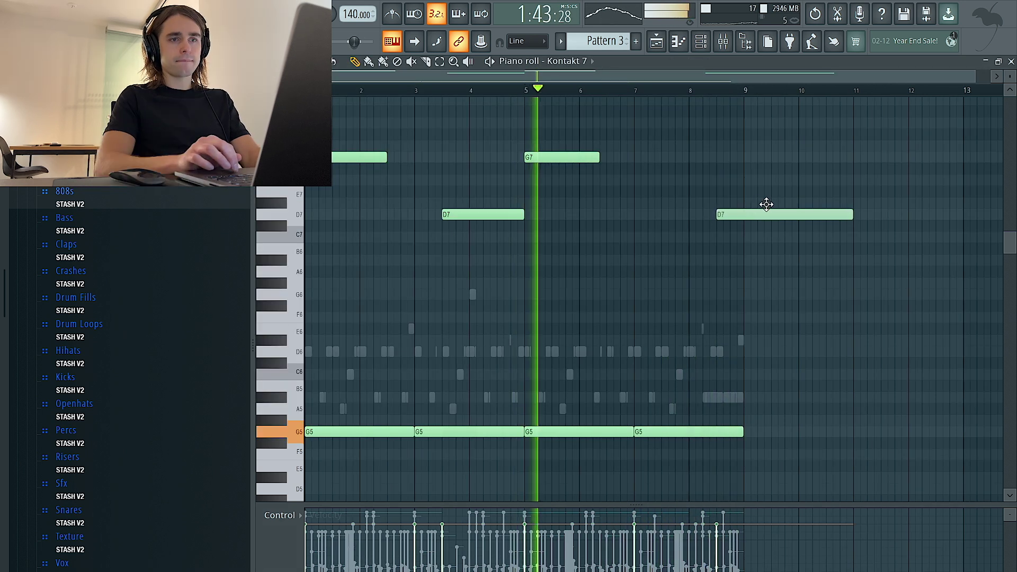
{"action": "left_click_drag", "start_coordinate": [851, 213], "coordinate": [743, 214]}
Route the Kontakt 7 channel to mixer track 7 and add Fruity Reeverb 2 to that track.
{"action": "left_click", "coordinate": [701, 41]}
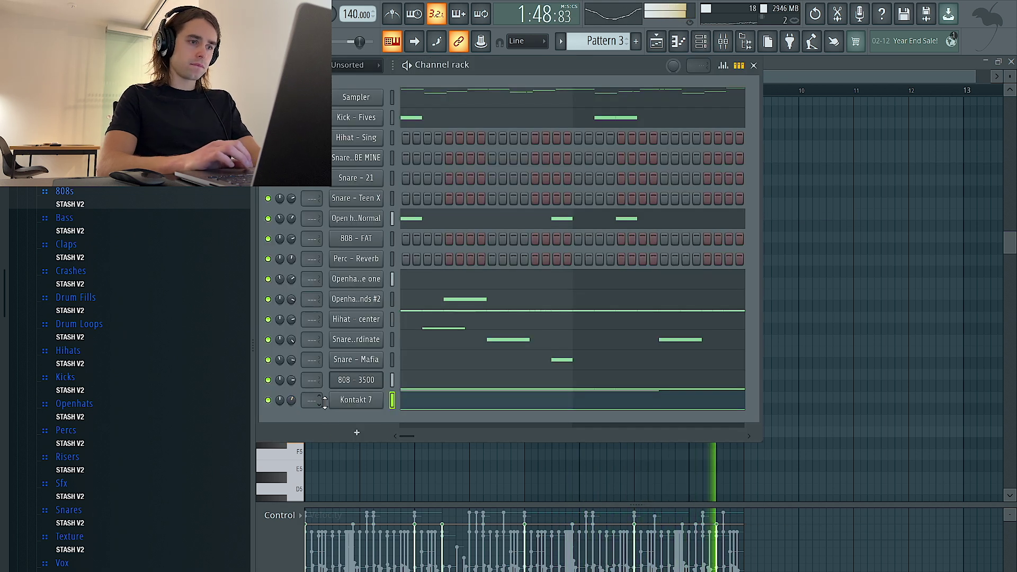
{"action": "left_click_drag", "start_coordinate": [312, 400], "coordinate": [312, 395]}
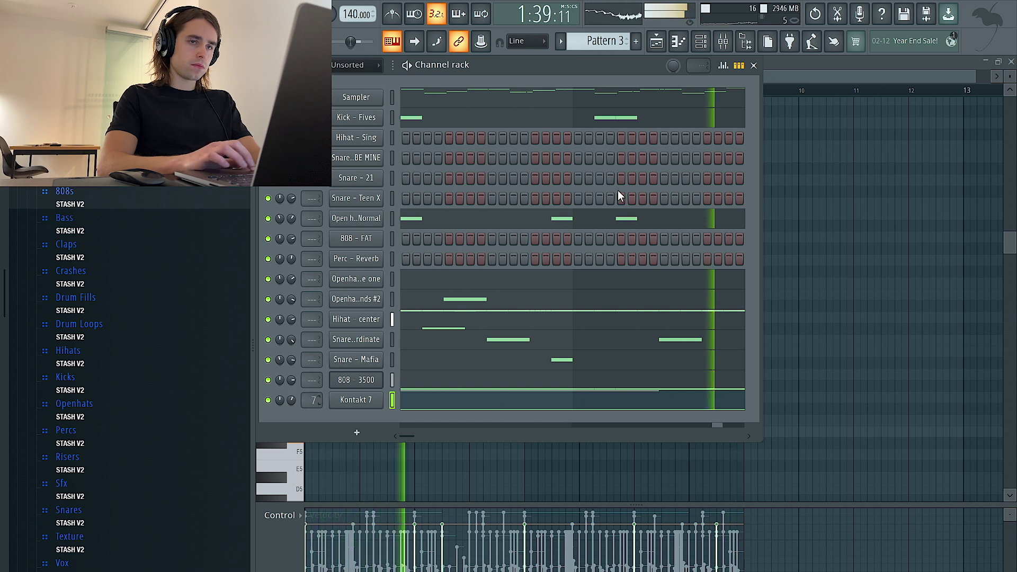
{"action": "left_click", "coordinate": [723, 40]}
{"action": "left_click", "coordinate": [907, 251]}
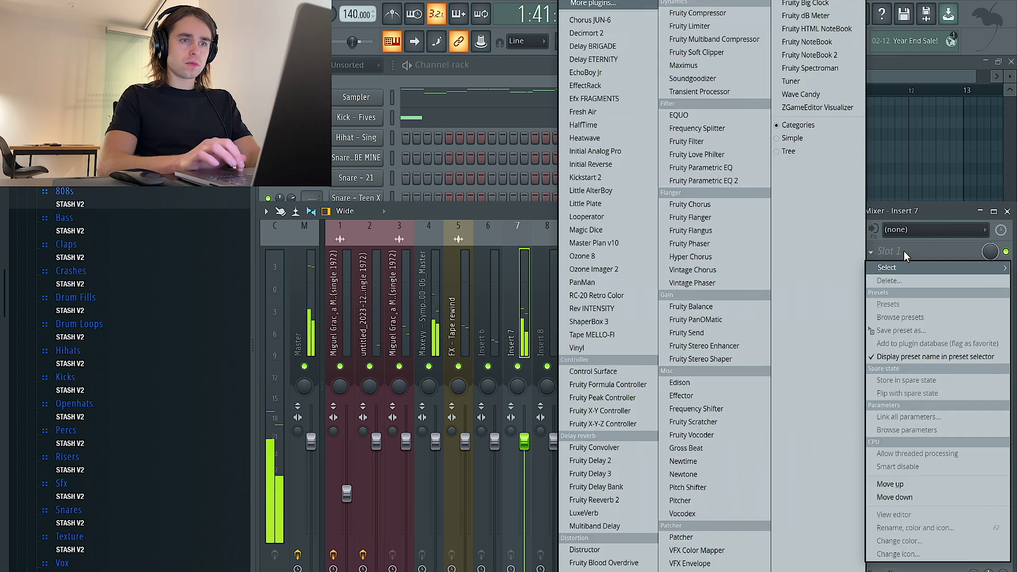
{"action": "left_click", "coordinate": [595, 500]}
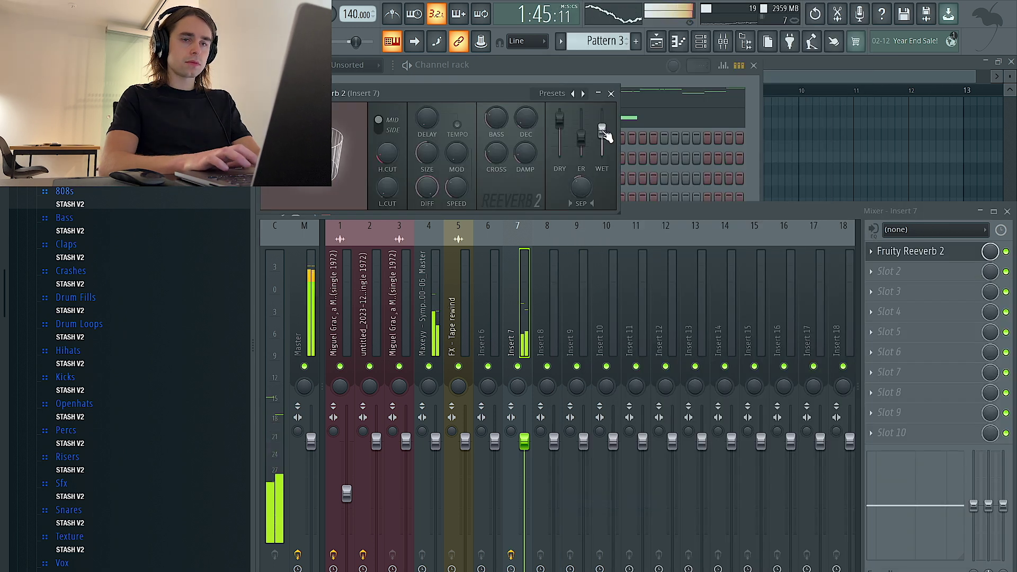
Add Fruity Parametric EQ 2 to insert 7 with the 20Hz + 18kHz cut preset and lower its high cut to about 1 kHz.
{"action": "left_click", "coordinate": [903, 284]}
{"action": "left_click", "coordinate": [722, 182]}
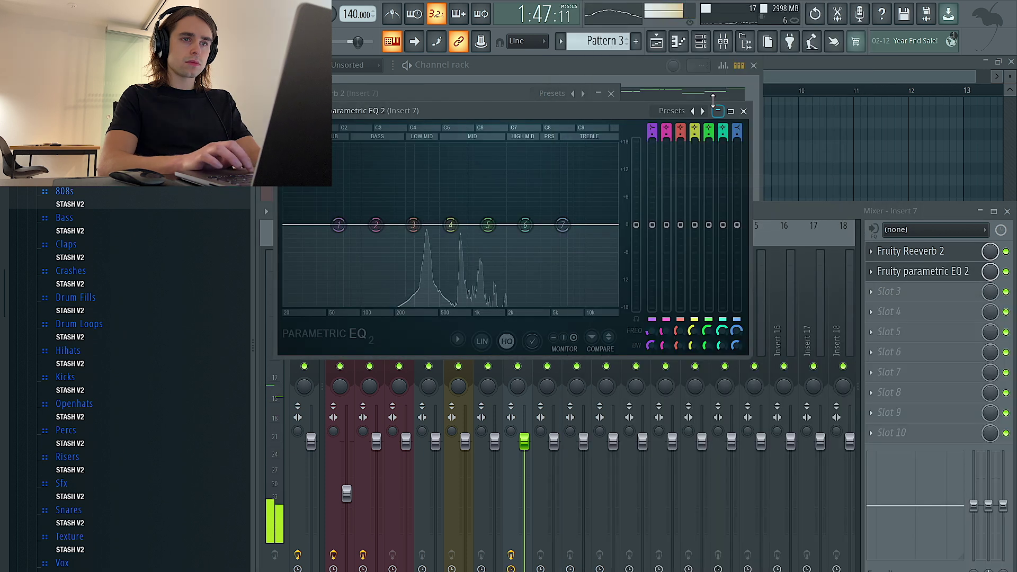
{"action": "left_click", "coordinate": [703, 111]}
{"action": "left_click_drag", "start_coordinate": [613, 224], "coordinate": [486, 226]}
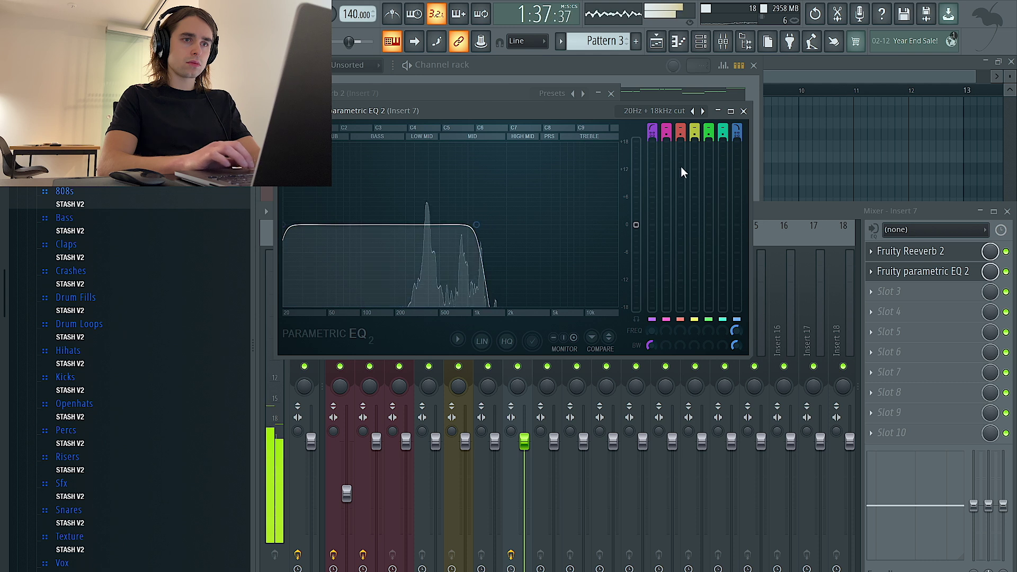
{"action": "left_click", "coordinate": [744, 111]}
{"action": "left_click", "coordinate": [551, 71]}
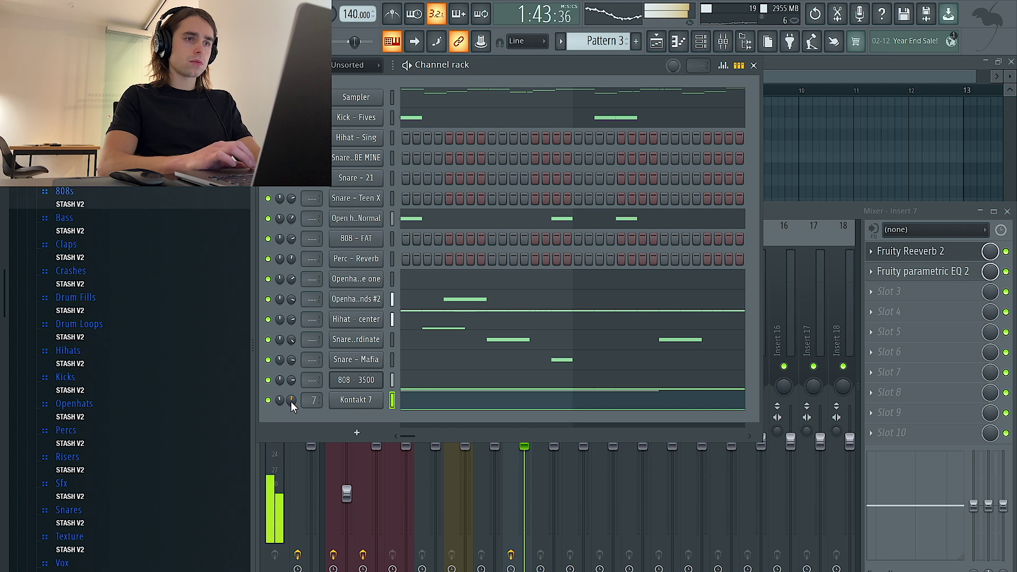
Add a Scorch instrument channel and open its sound list.
{"action": "left_click", "coordinate": [352, 434]}
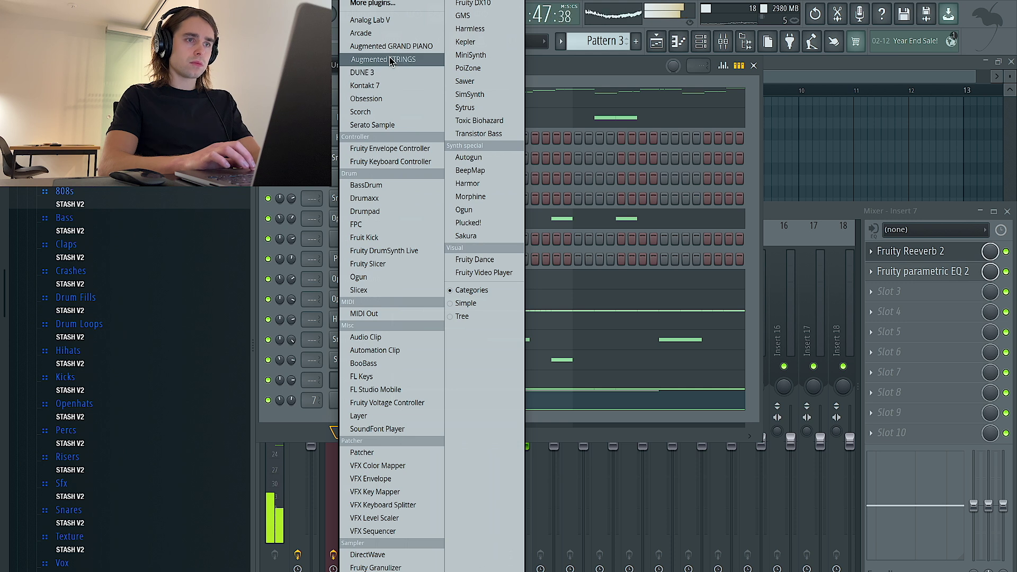
{"action": "left_click", "coordinate": [371, 112]}
{"action": "left_click", "coordinate": [380, 161]}
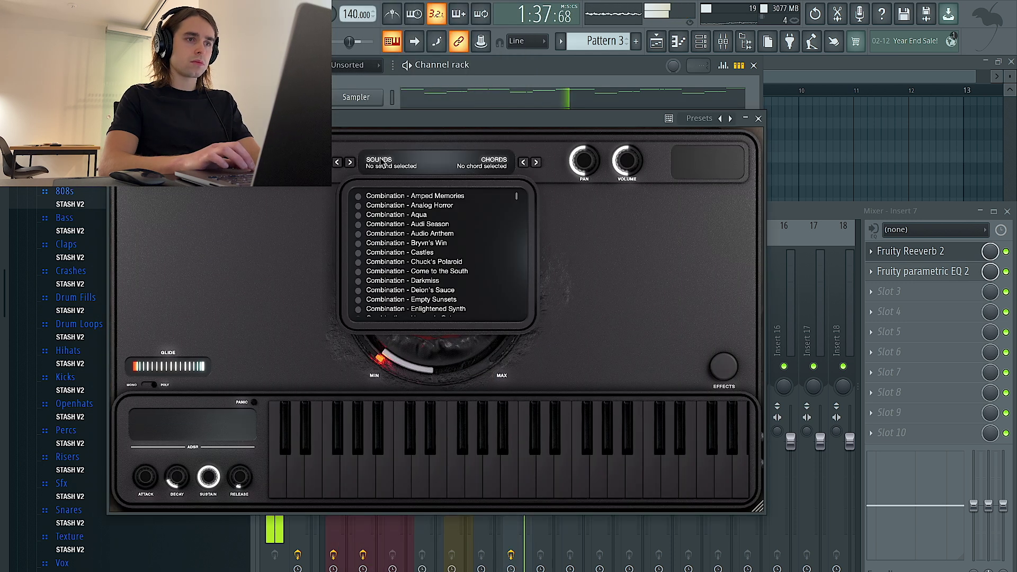
Browse Scorch's sound list for a fitting sound and open the channel's piano roll.
{"action": "scroll", "coordinate": [403, 238], "scroll_direction": "down", "scroll_amount": 20}
{"action": "scroll", "coordinate": [403, 239], "scroll_direction": "down", "scroll_amount": 15}
{"action": "scroll", "coordinate": [403, 239], "scroll_direction": "down", "scroll_amount": 15}
{"action": "scroll", "coordinate": [404, 239], "scroll_direction": "down", "scroll_amount": 10}
{"action": "scroll", "coordinate": [404, 238], "scroll_direction": "down", "scroll_amount": 4}
{"action": "scroll", "coordinate": [404, 238], "scroll_direction": "up", "scroll_amount": 10}
{"action": "scroll", "coordinate": [403, 239], "scroll_direction": "up", "scroll_amount": 20}
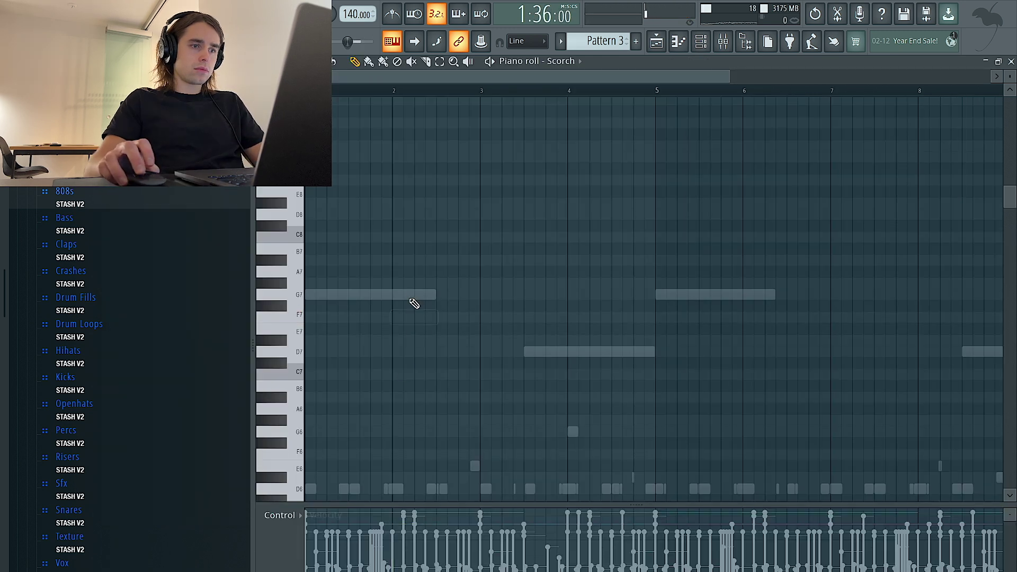
Write a short D6, C6, D6 motif midway through bar 2, ending on D6 at bar 3, and repeat the motif midway through bar 4.
{"action": "scroll", "coordinate": [414, 295], "scroll_direction": "down", "scroll_amount": 5}
{"action": "scroll", "coordinate": [413, 272], "scroll_direction": "up", "scroll_amount": 2}
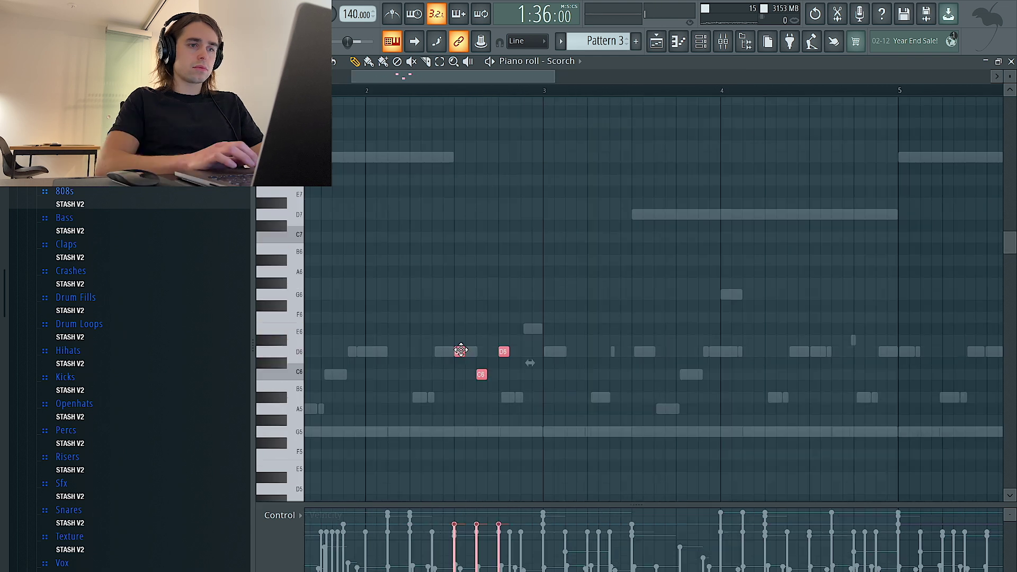
{"action": "key", "text": "space"}
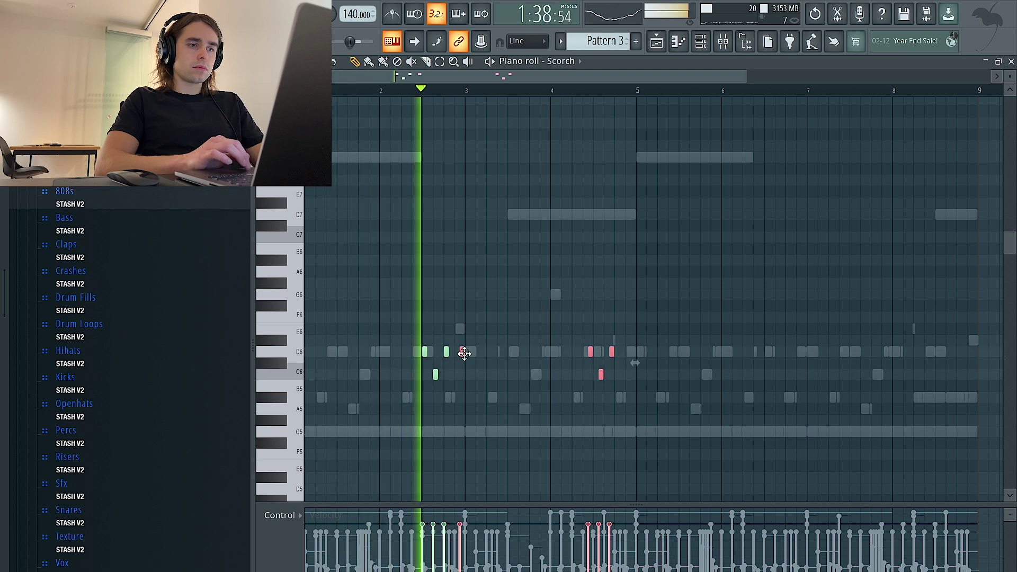
{"action": "scroll", "coordinate": [471, 358], "scroll_direction": "up", "scroll_amount": 2, "text": "ctrl"}
{"action": "key", "text": "space"}
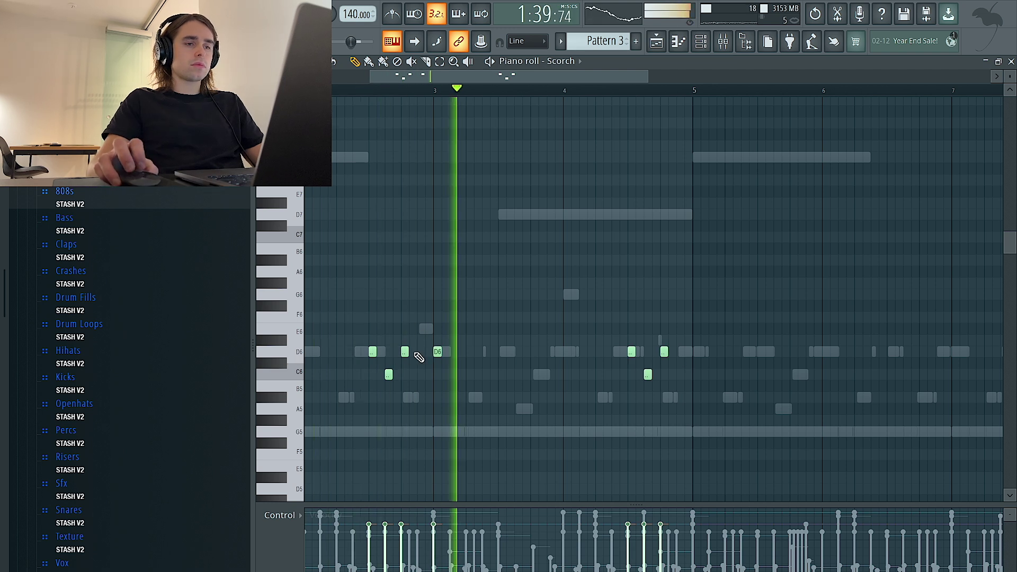
{"action": "scroll", "coordinate": [419, 358], "scroll_direction": "up", "scroll_amount": 3, "text": "ctrl"}
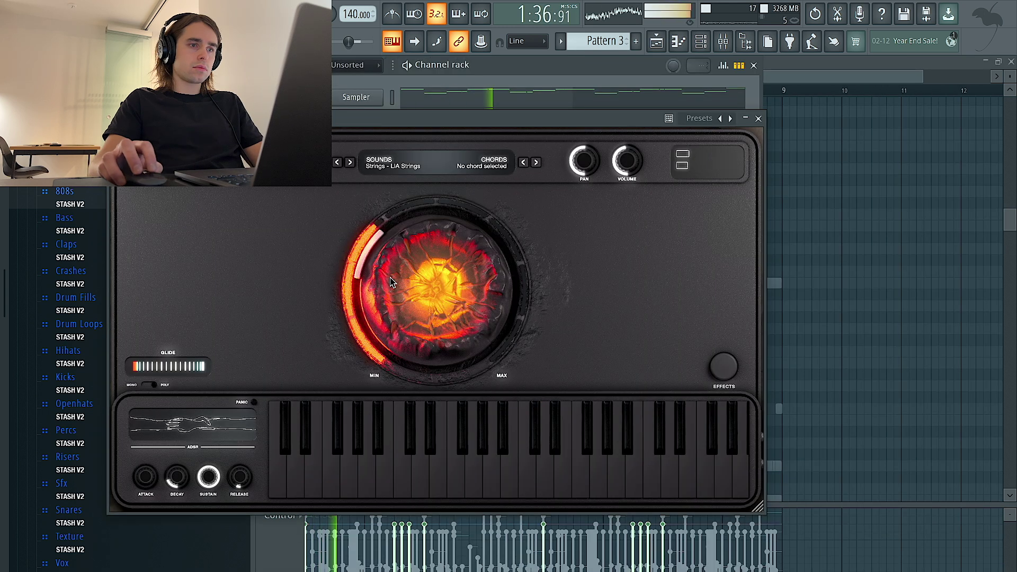
Try different settings of Scorch's central dial on Strings - LIA Strings and switch the sound to Strings - Shaeffer String Section.
{"action": "left_click_drag", "start_coordinate": [390, 282], "coordinate": [374, 179]}
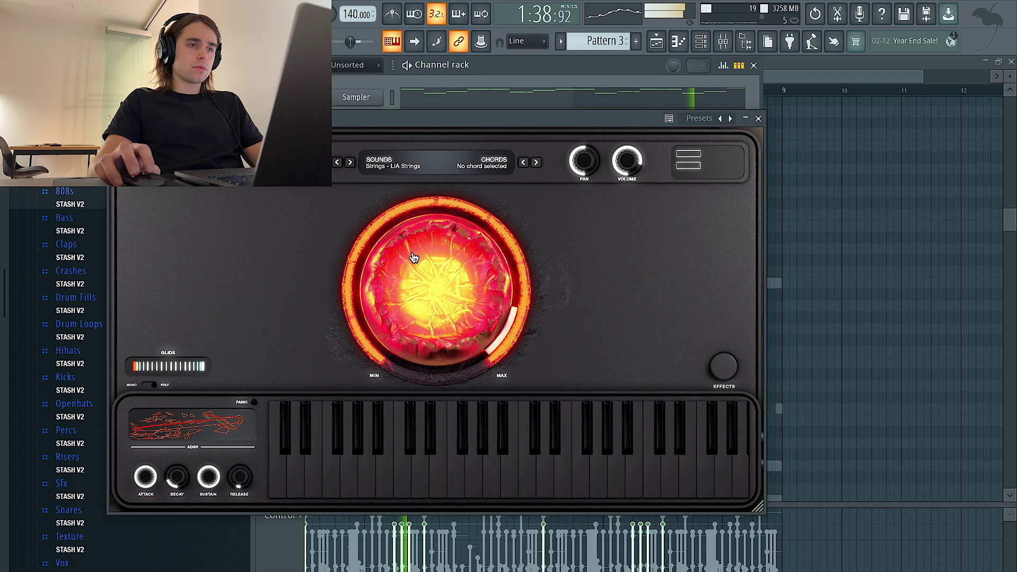
{"action": "left_click_drag", "start_coordinate": [413, 259], "coordinate": [408, 284]}
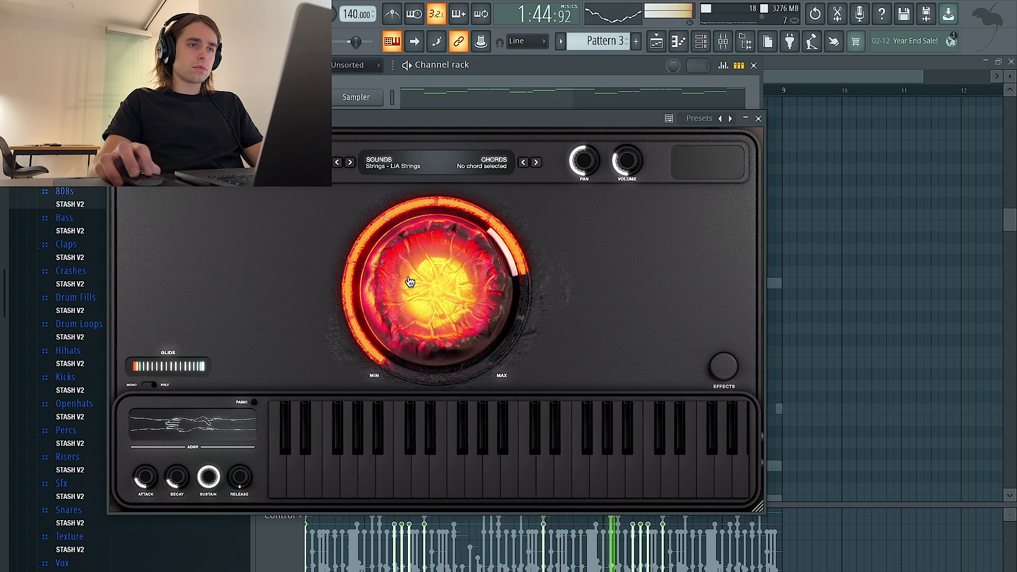
{"action": "left_click_drag", "start_coordinate": [414, 275], "coordinate": [422, 360]}
{"action": "left_click", "coordinate": [351, 165]}
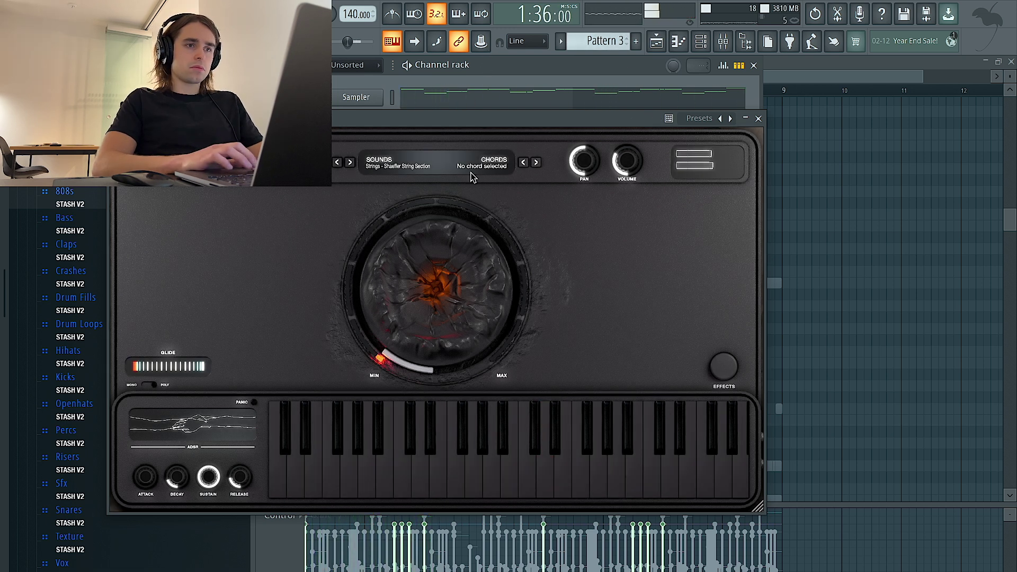
In Scorch's piano roll, restore the bar 2 motif's third note to D6 and try the bar 3 note at pitches around A#5.
{"action": "key", "text": "F7"}
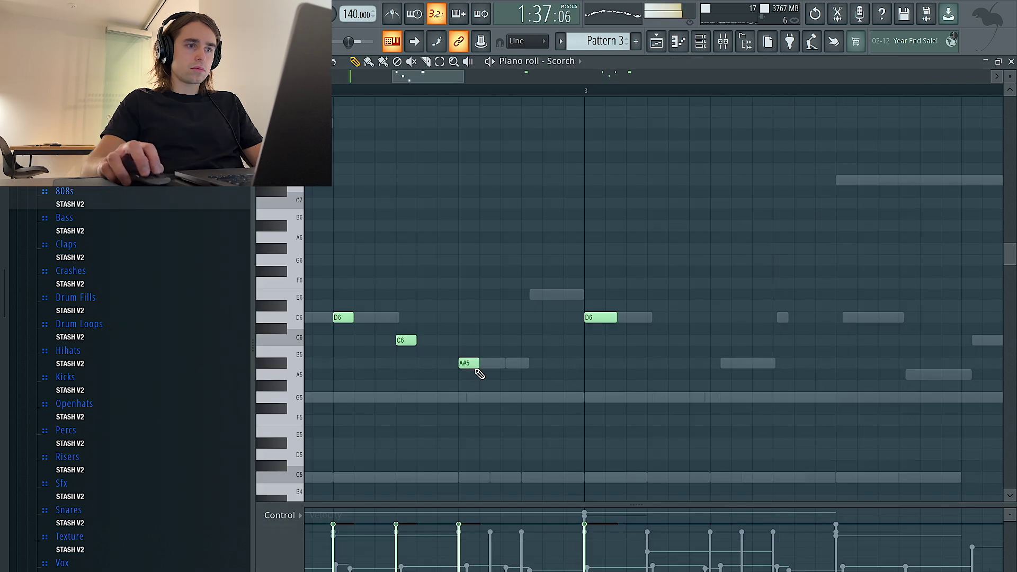
{"action": "scroll", "coordinate": [478, 374], "scroll_direction": "down", "scroll_amount": 3}
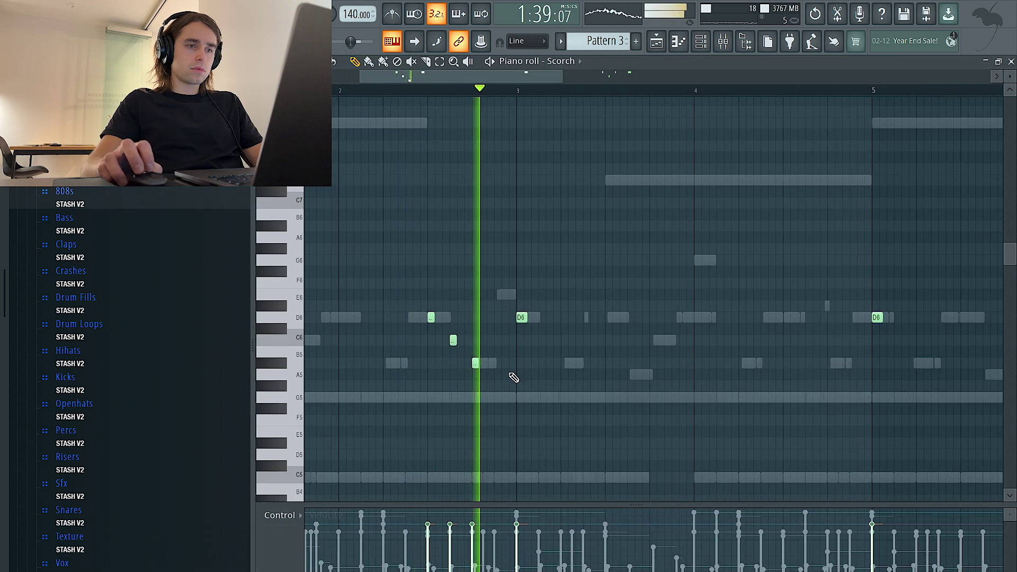
{"action": "key", "text": "ctrl+z"}
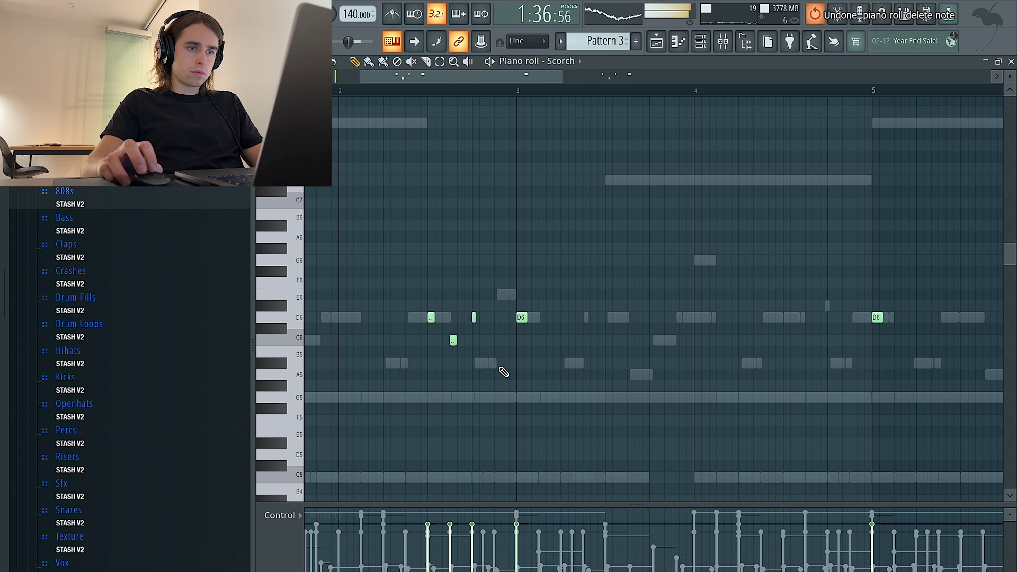
{"action": "left_click_drag", "start_coordinate": [521, 325], "coordinate": [521, 369]}
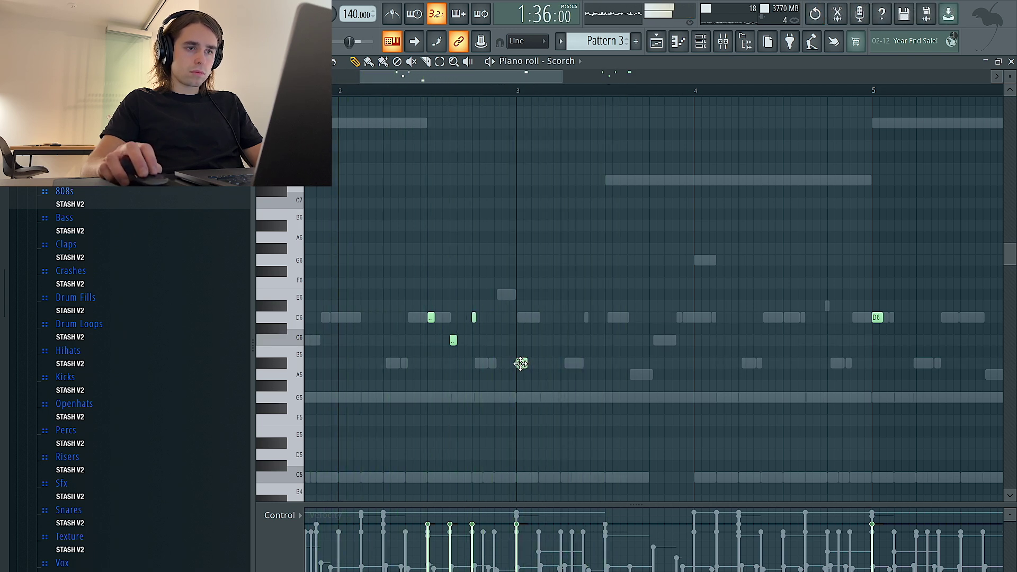
{"action": "left_click_drag", "start_coordinate": [521, 363], "coordinate": [520, 376]}
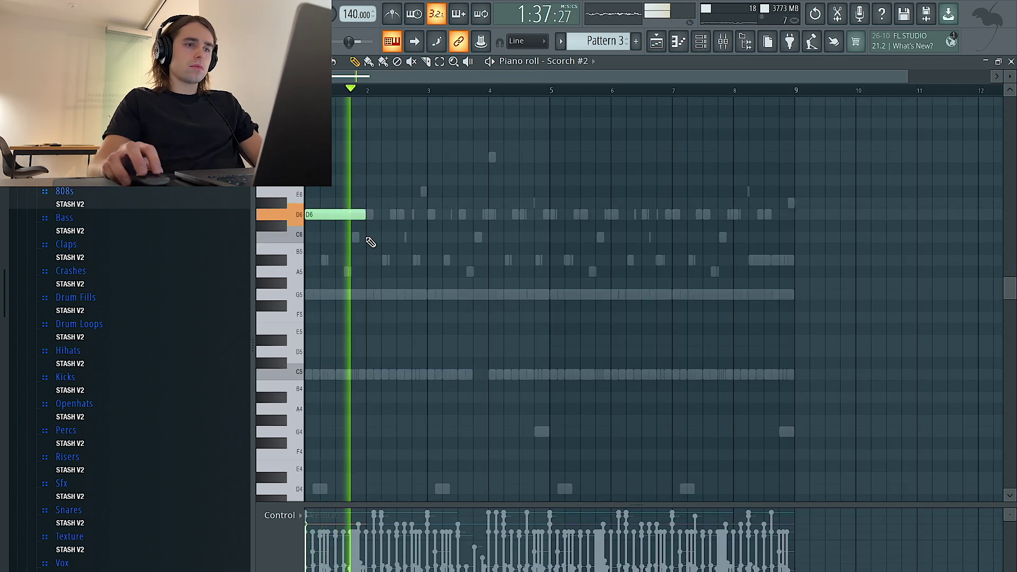
Write one-bar notes D6, D#6, F6 and D#6 across bars 1 to 4 in Scorch #2's piano roll.
{"action": "left_click", "coordinate": [367, 238]}
{"action": "right_click", "coordinate": [367, 240]}
{"action": "left_click", "coordinate": [351, 215]}
{"action": "left_click", "coordinate": [368, 206]}
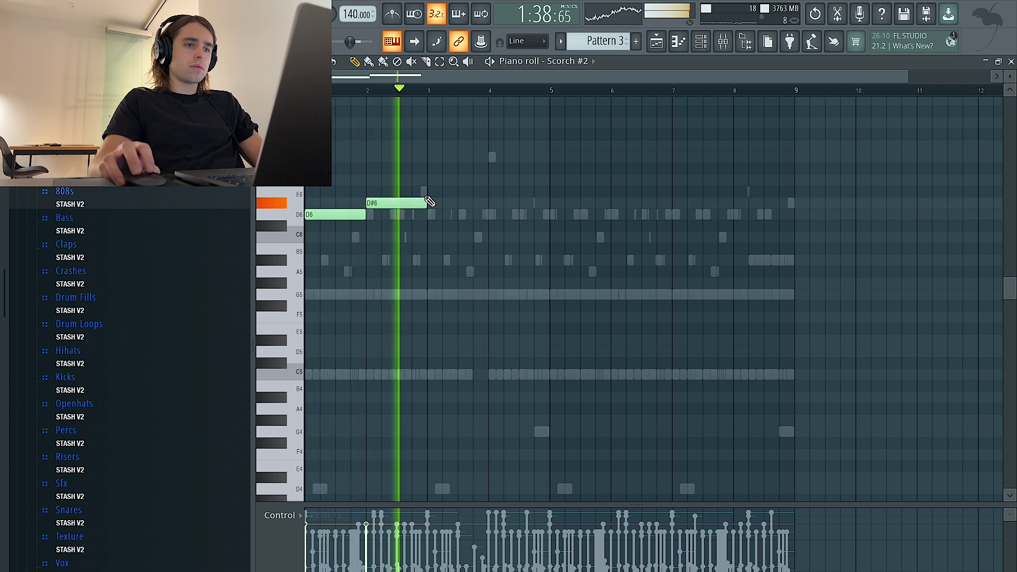
{"action": "left_click", "coordinate": [430, 181]}
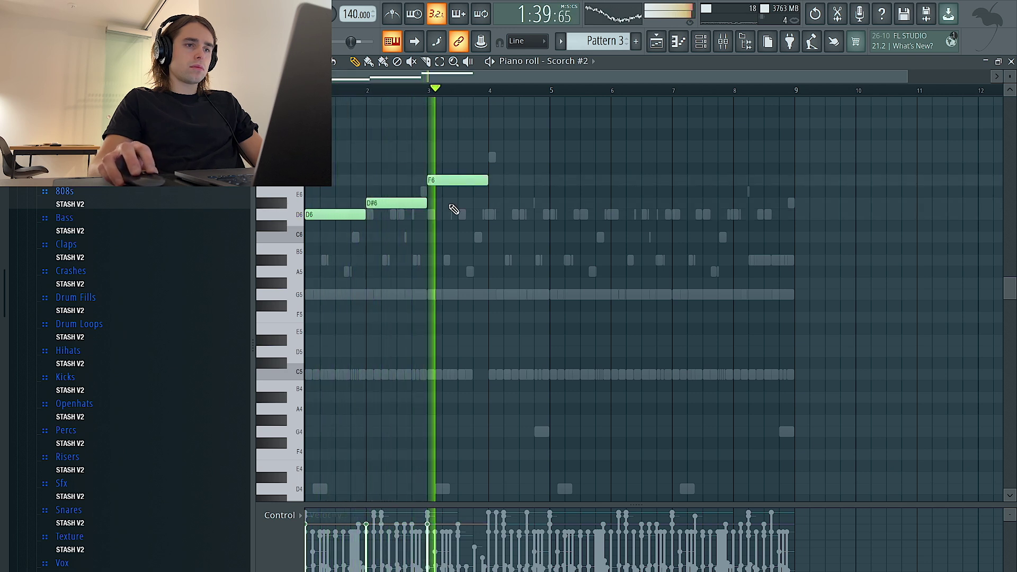
{"action": "left_click", "coordinate": [488, 205]}
Repeat the four-note phrase over bars 5 to 8, realign the D#6 note to bar 4, and try a lower pitch for bar 3.
{"action": "key", "text": "ctrl+b"}
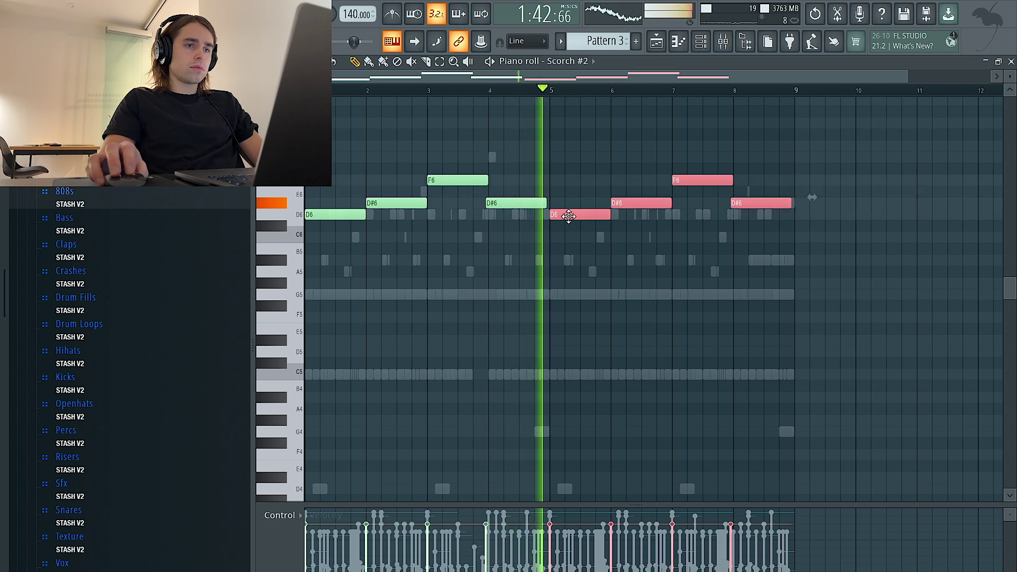
{"action": "left_click_drag", "start_coordinate": [567, 217], "coordinate": [570, 216]}
{"action": "right_click", "coordinate": [538, 205]}
{"action": "left_click", "coordinate": [491, 202]}
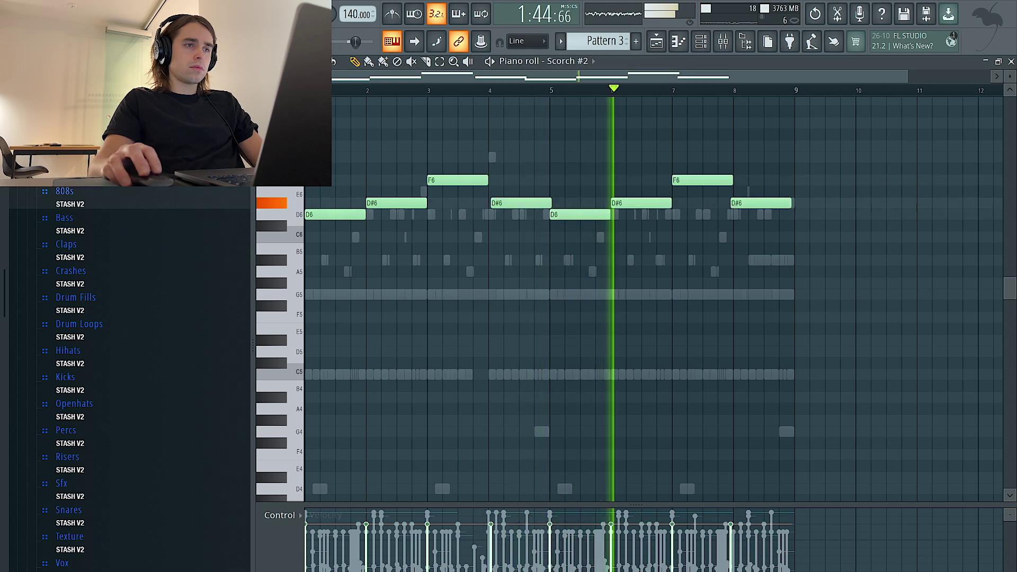
{"action": "left_click_drag", "start_coordinate": [443, 183], "coordinate": [442, 215]}
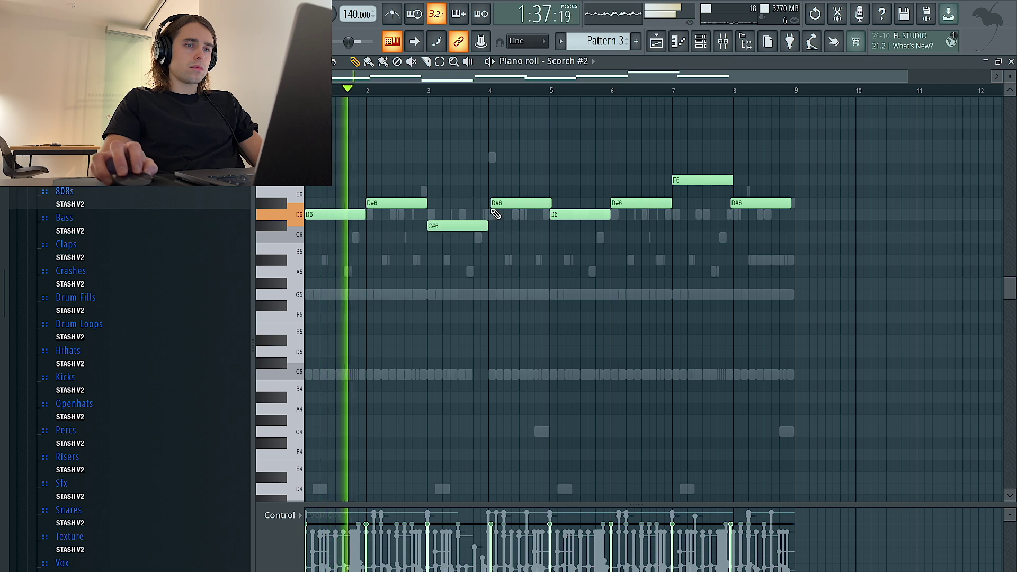
Open Scorch #2 and try different settings of its central dial, up to maximum, on Strings - Shaeffer String Section.
{"action": "left_click", "coordinate": [703, 45]}
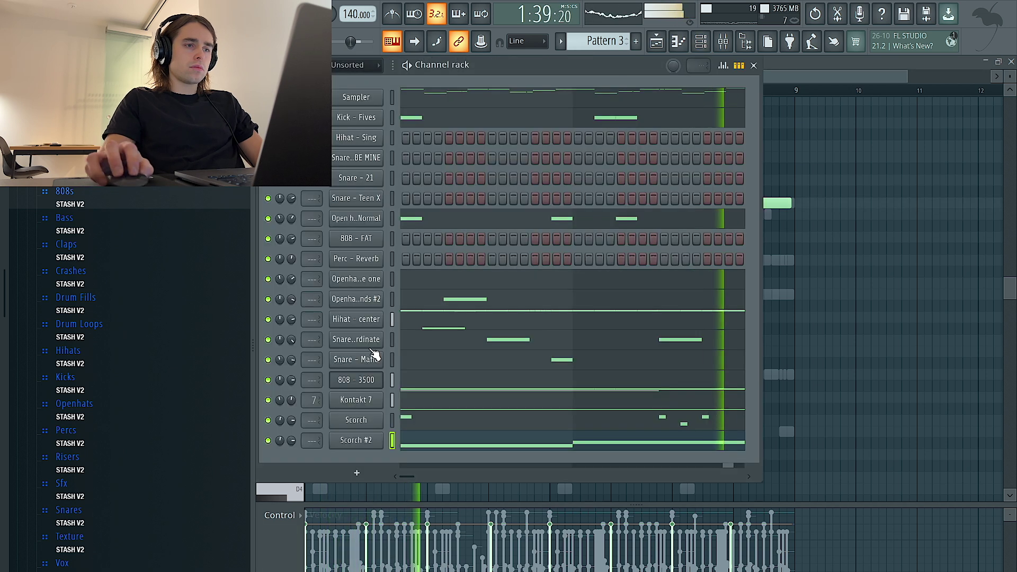
{"action": "left_click", "coordinate": [351, 444]}
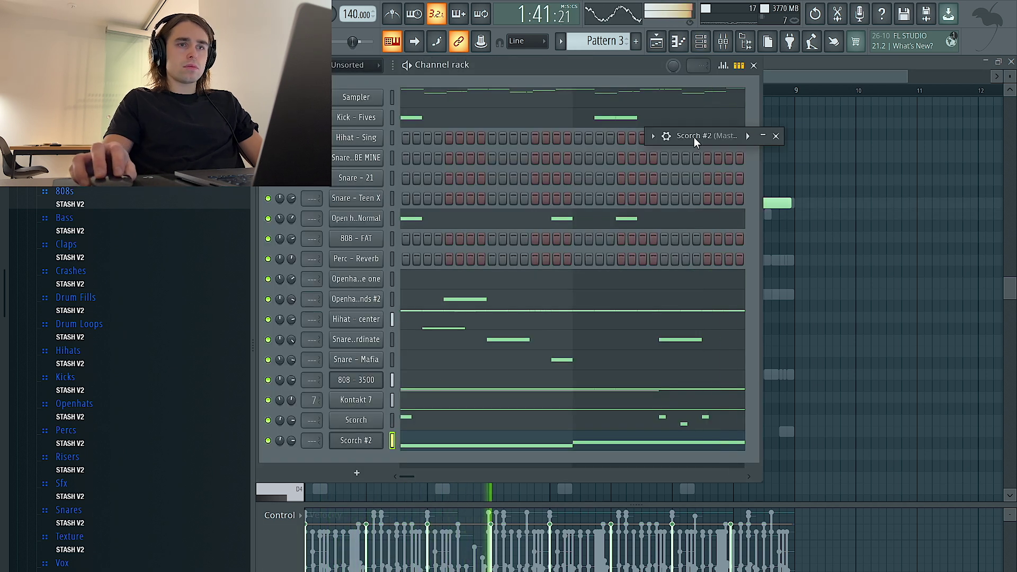
{"action": "left_click", "coordinate": [747, 136]}
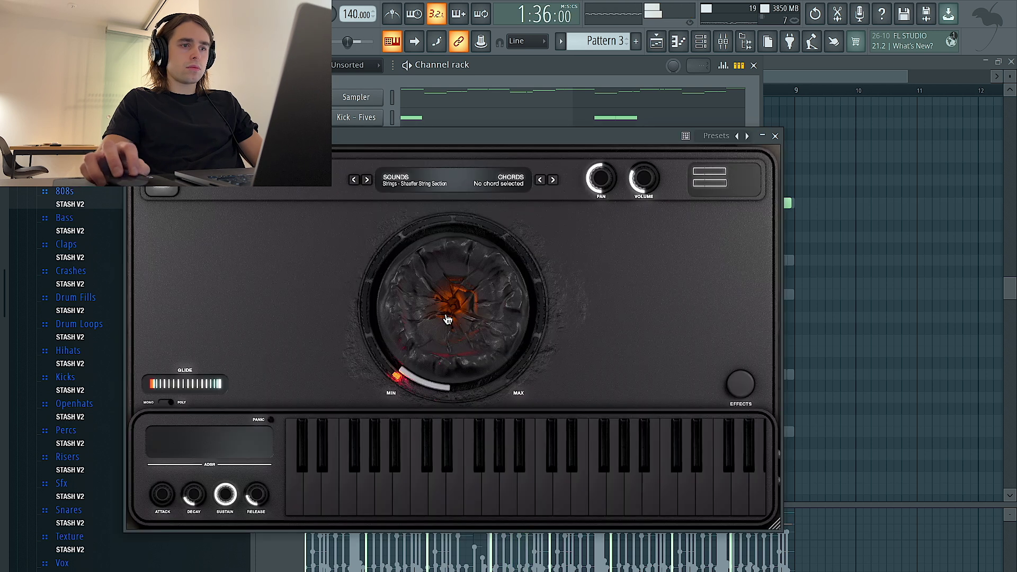
{"action": "left_click_drag", "start_coordinate": [448, 319], "coordinate": [423, 175]}
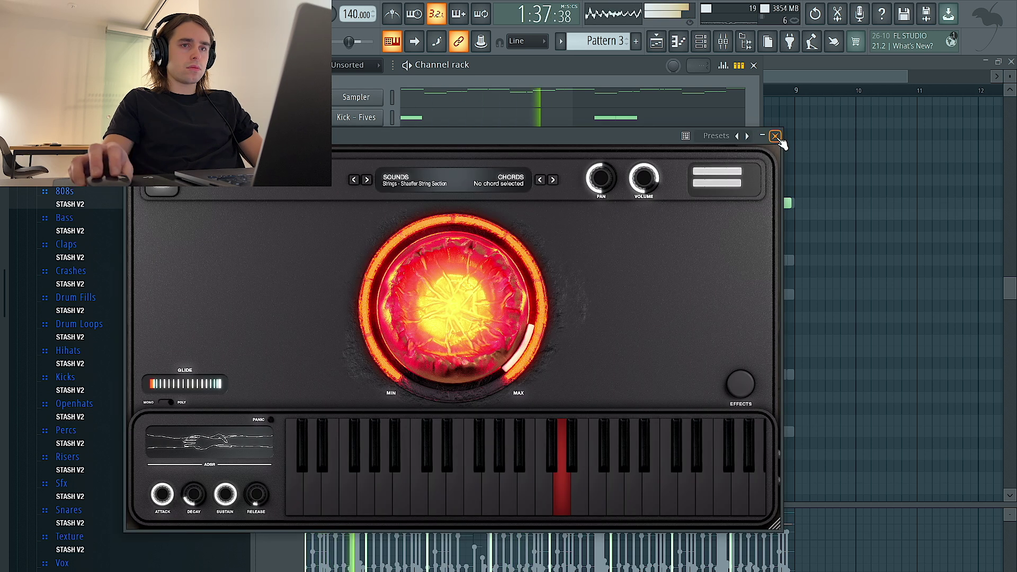
{"action": "left_click_drag", "start_coordinate": [485, 294], "coordinate": [469, 304]}
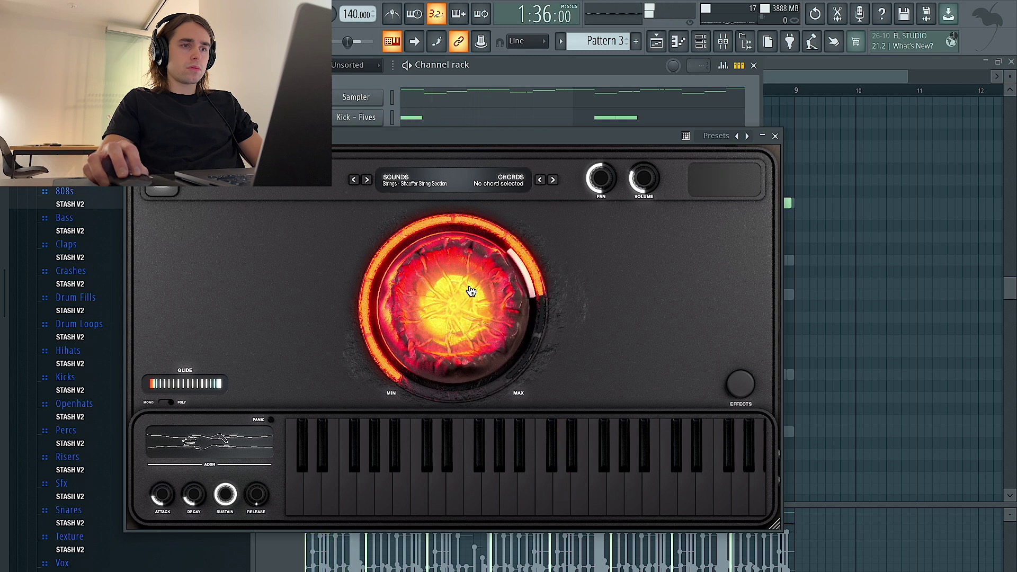
{"action": "key", "text": "space"}
{"action": "mouse_move", "coordinate": [470, 292]}
{"action": "left_mouse_down"}
{"action": "mouse_move", "coordinate": [458, 327]}
{"action": "mouse_move", "coordinate": [461, 293]}
{"action": "left_mouse_up"}
{"action": "key", "text": "space"}
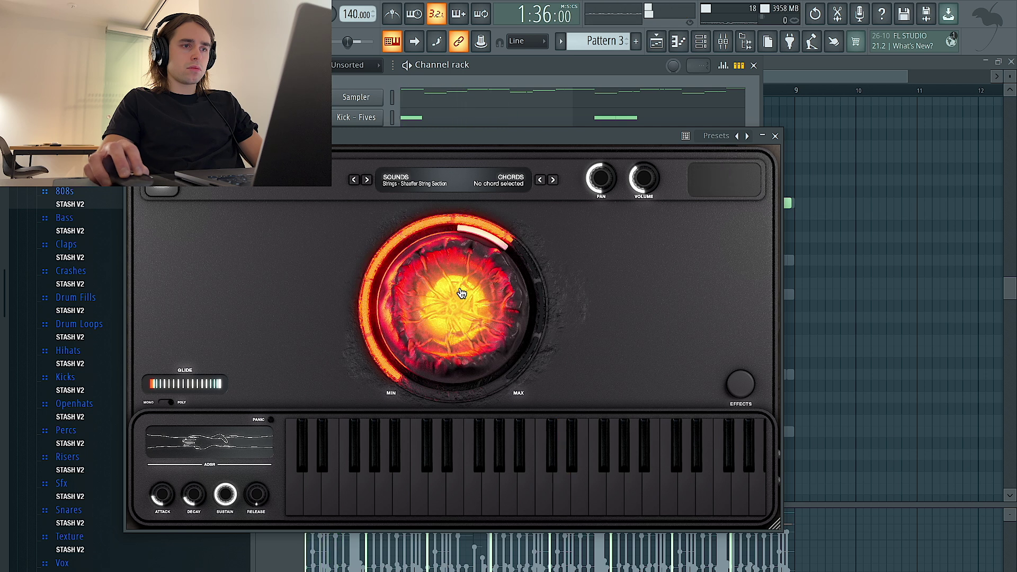
{"action": "left_click_drag", "start_coordinate": [462, 293], "coordinate": [461, 249]}
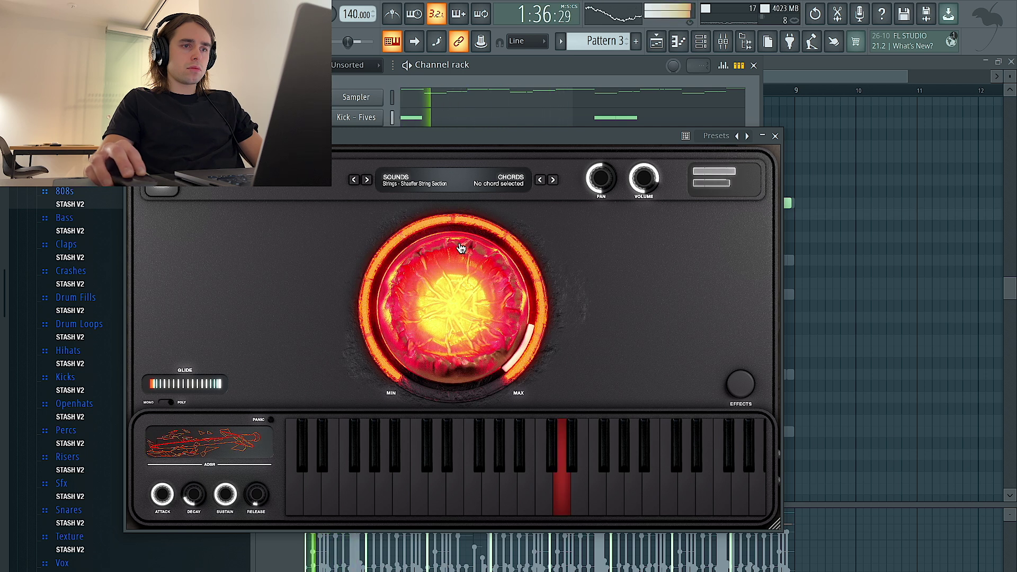
{"action": "left_click", "coordinate": [775, 136]}
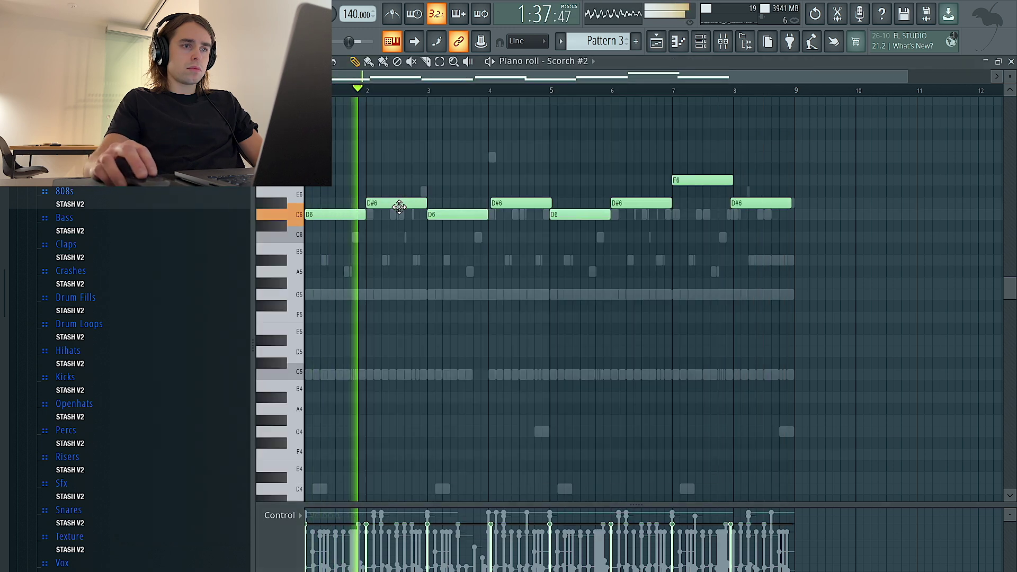
Try higher and lower pitches for the bar 3 note, settling on G5, and lower the bar 4 note to G#5.
{"action": "left_click_drag", "start_coordinate": [439, 216], "coordinate": [439, 239]}
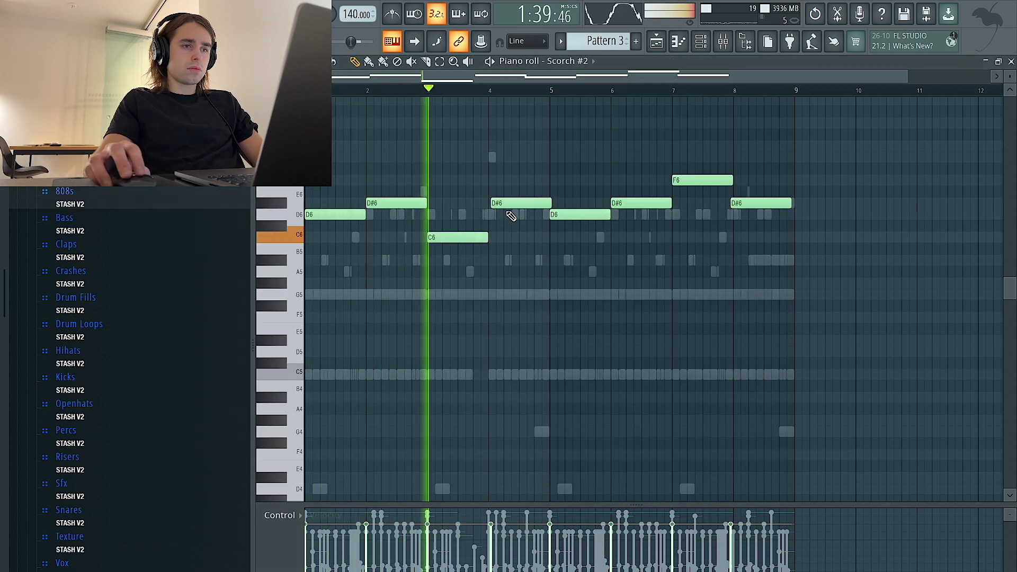
{"action": "key", "text": "space"}
{"action": "left_click_drag", "start_coordinate": [450, 236], "coordinate": [452, 183]}
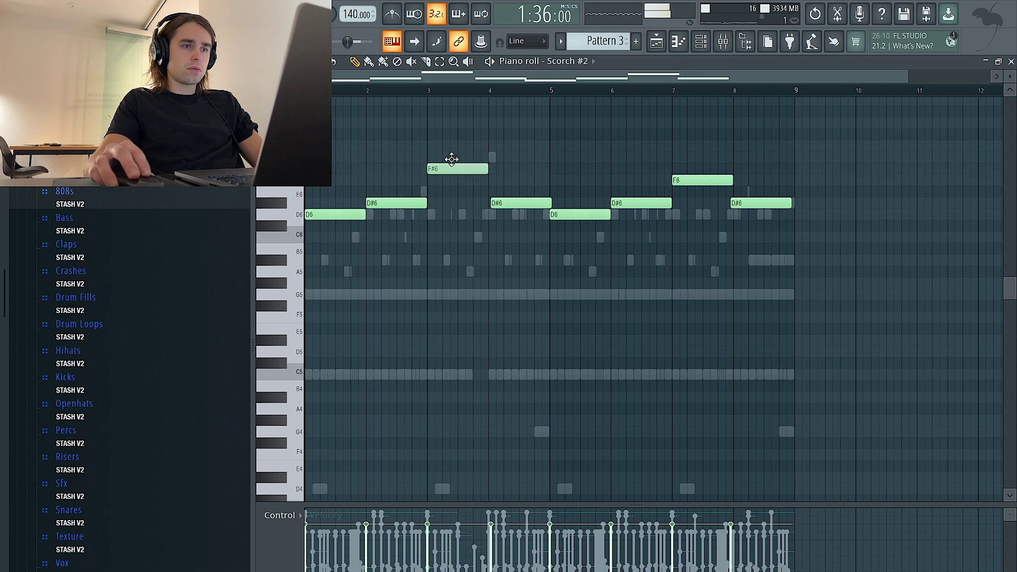
{"action": "key", "text": "space"}
{"action": "left_click_drag", "start_coordinate": [452, 146], "coordinate": [451, 158]}
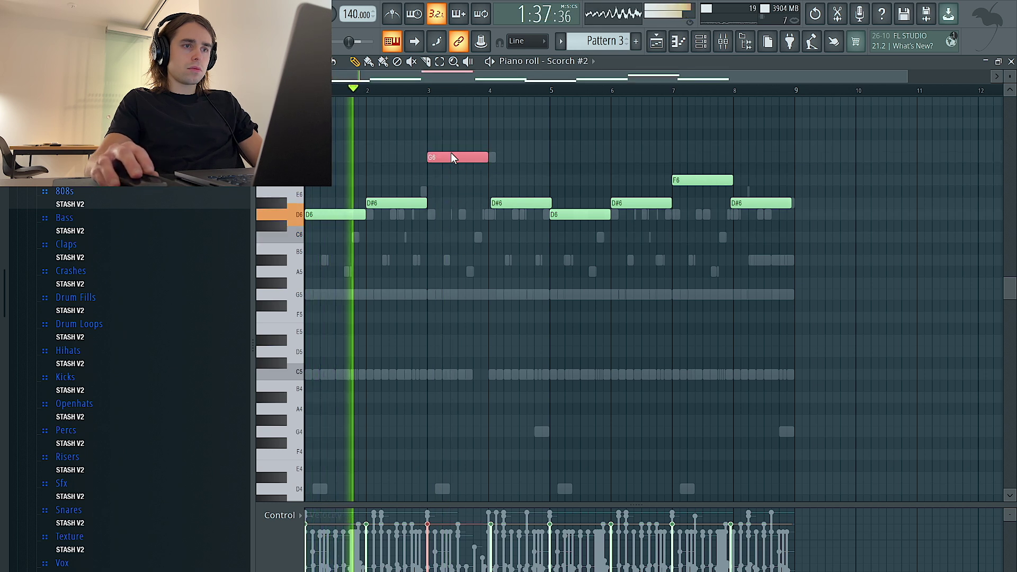
{"action": "key", "text": "ctrl+Down"}
{"action": "left_click_drag", "start_coordinate": [497, 205], "coordinate": [497, 287]}
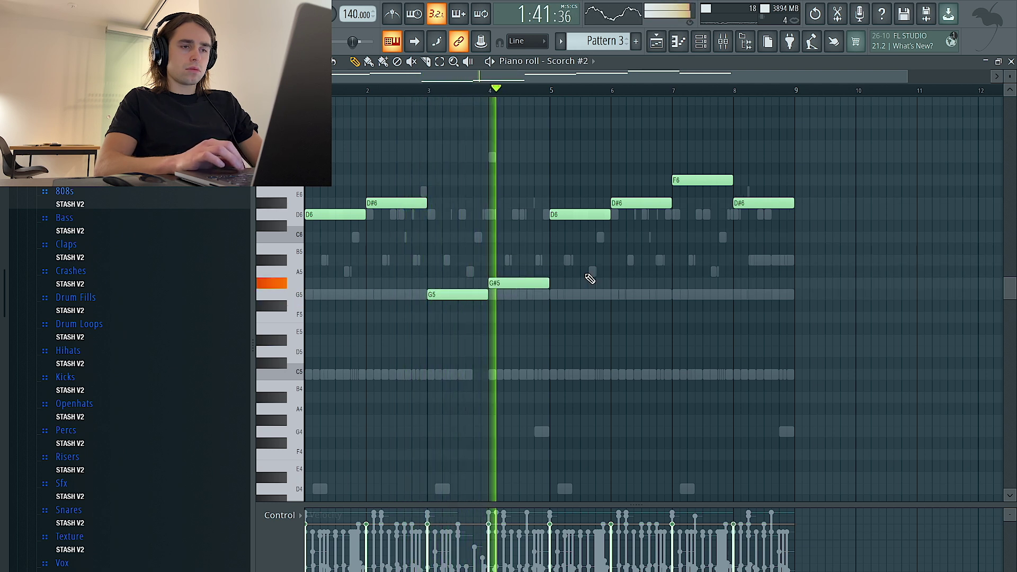
Delete the notes in bars 5 to 8 and replace them with a copy of the revised first four bars.
{"action": "left_click_drag", "start_coordinate": [806, 235], "coordinate": [564, 148]}
{"action": "key", "text": "Delete"}
{"action": "key", "text": "ctrl+b"}
{"action": "left_click", "coordinate": [600, 244], "text": "ctrl"}
Try raising the bar 4 and bar 8 notes two semitones to A#5.
{"action": "left_click_drag", "start_coordinate": [771, 272], "coordinate": [513, 285]}
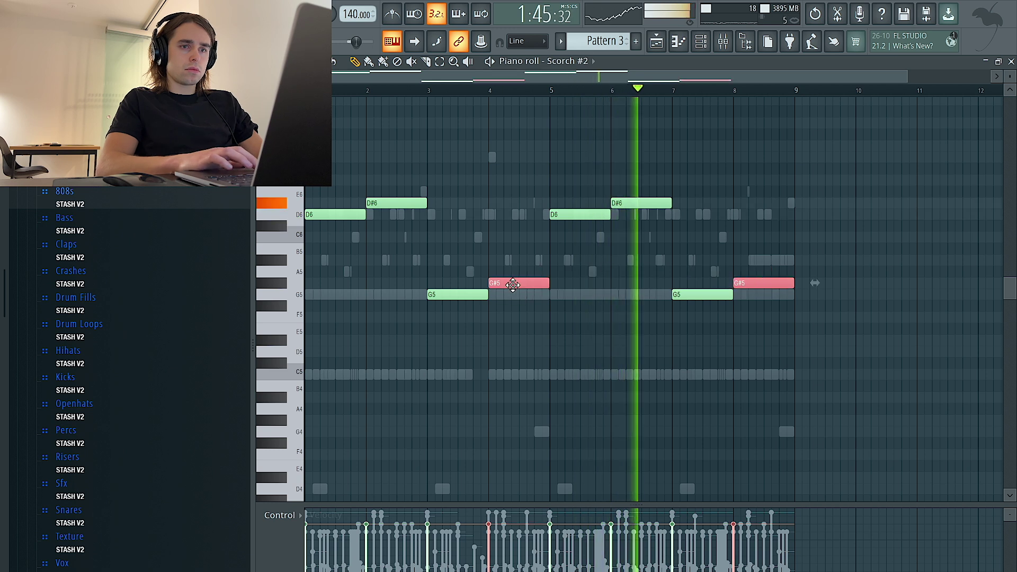
{"action": "key", "text": "shift+Up"}
{"action": "key", "text": "shift+Up"}
{"action": "left_click", "coordinate": [513, 285], "text": "ctrl"}
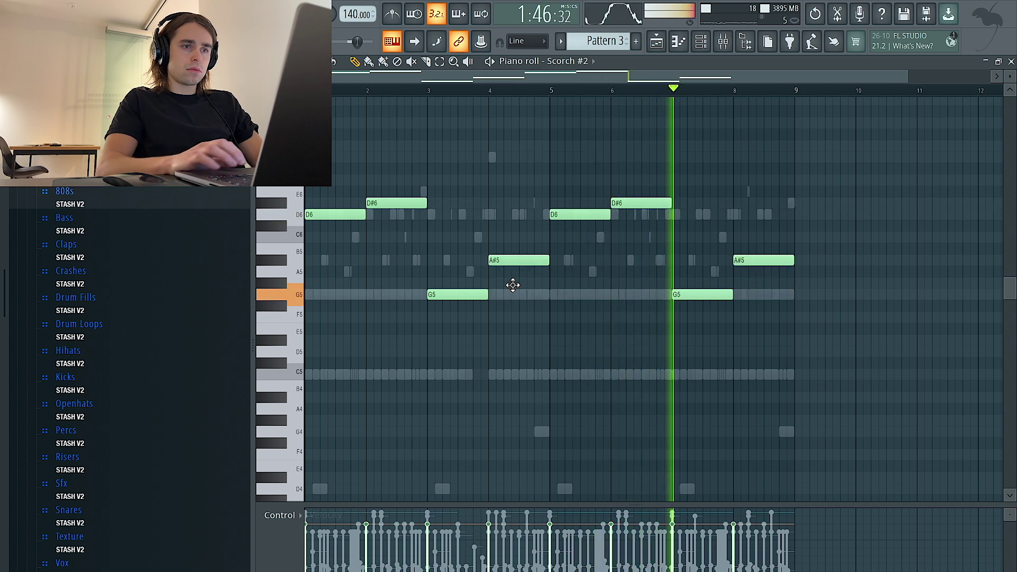
Switch Scorch #2's sound to Strings - Sound of Cyanide and lower all its notes by one octave.
{"action": "left_click", "coordinate": [707, 40]}
{"action": "key", "text": "F6"}
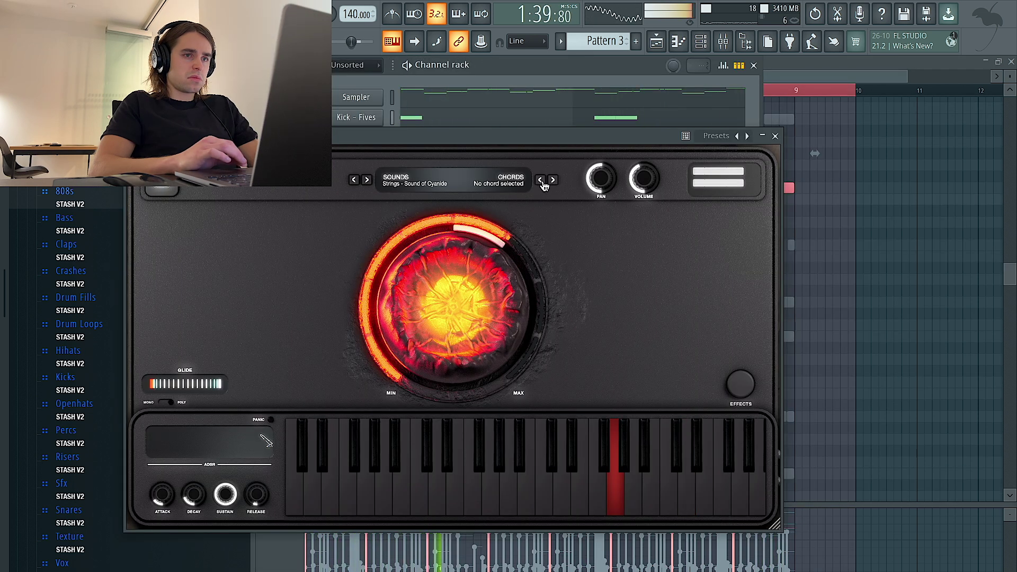
{"action": "left_click", "coordinate": [777, 137]}
{"action": "key", "text": "space"}
{"action": "key", "text": "F6"}
{"action": "key", "text": "ctrl+Down"}
{"action": "key", "text": "space"}
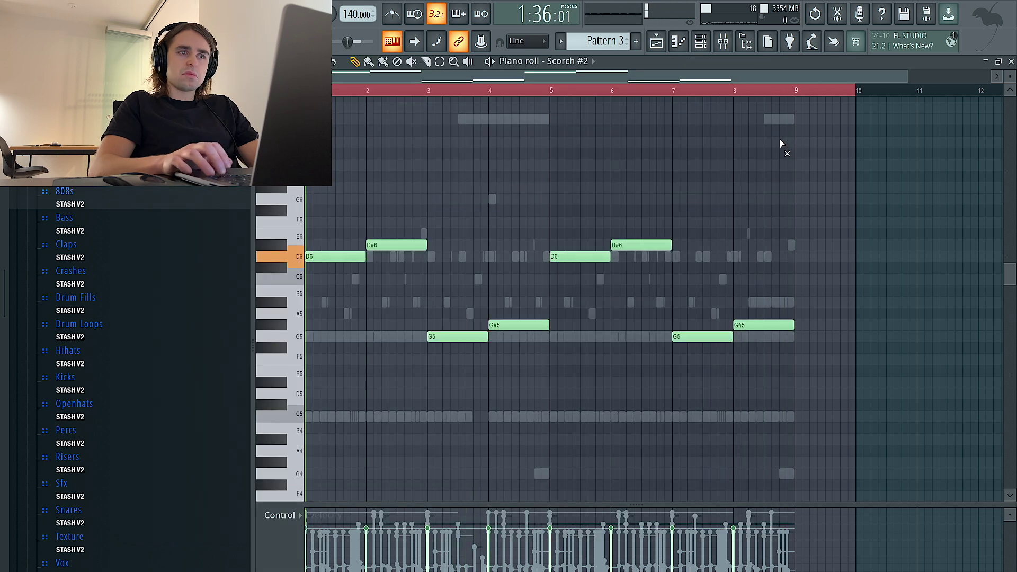
Lower the bar 4 and bar 8 notes of Scorch #2 to D5.
{"action": "key", "text": "F6"}
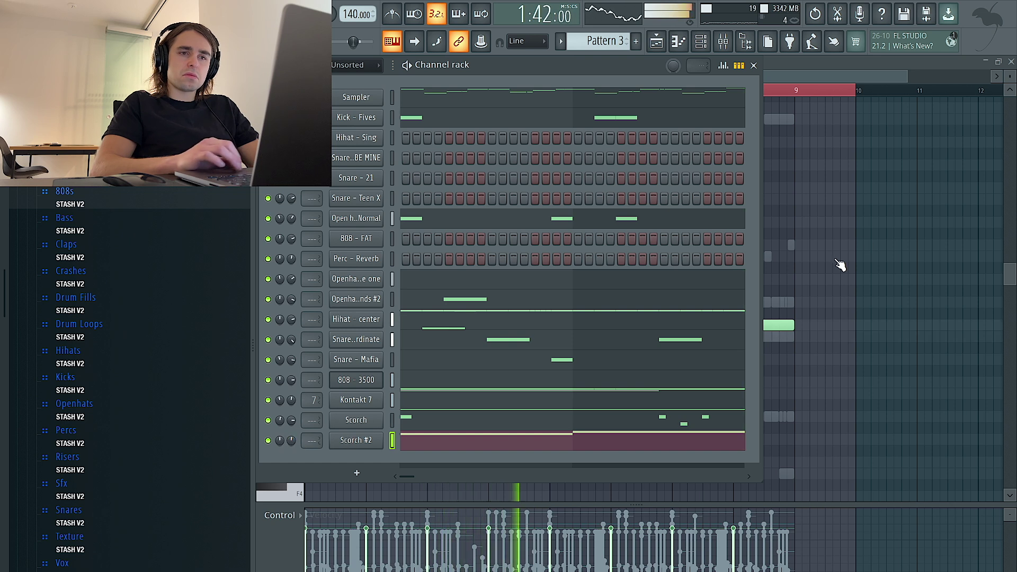
{"action": "key", "text": "F6"}
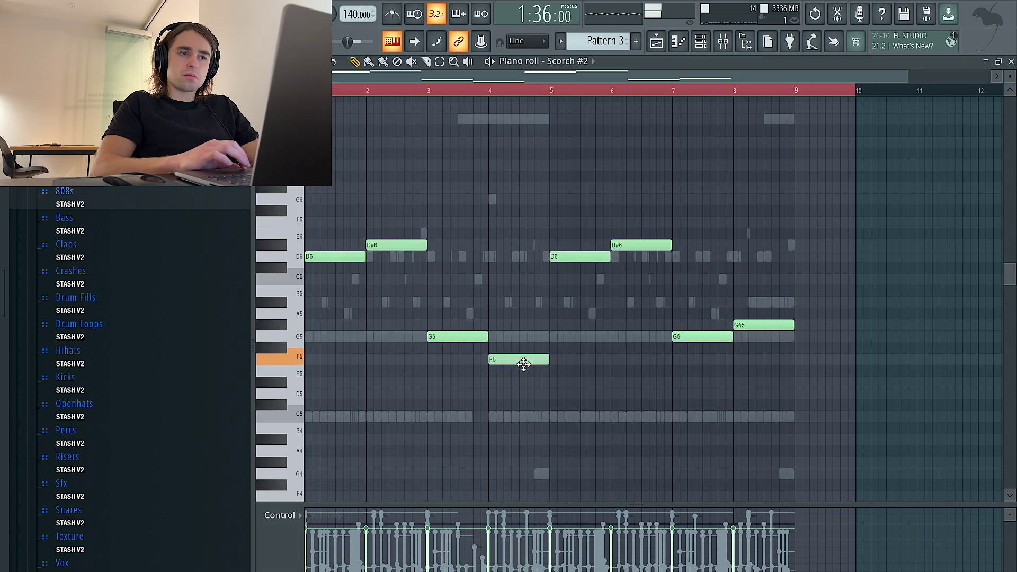
{"action": "left_click_drag", "start_coordinate": [524, 345], "coordinate": [522, 377]}
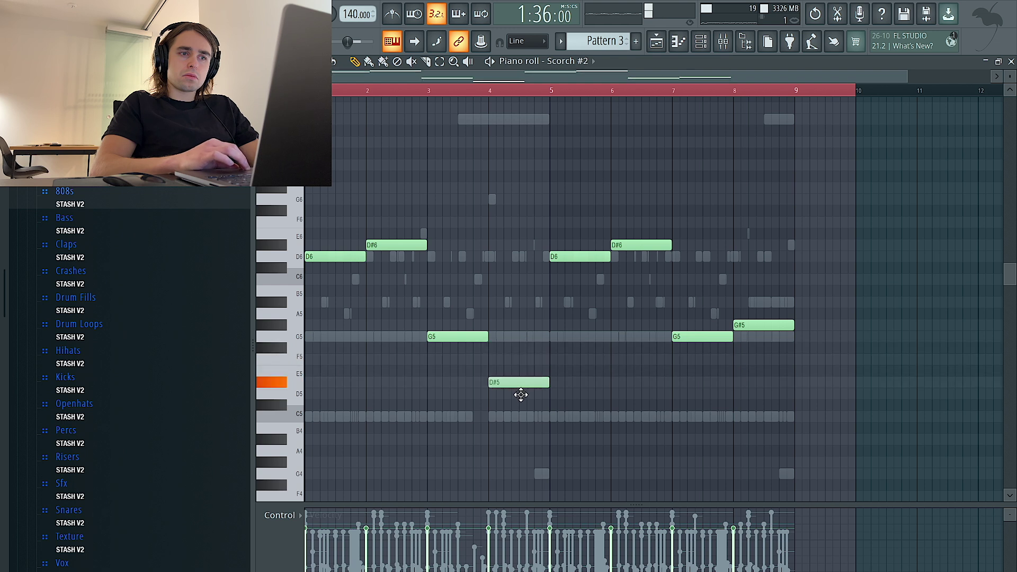
{"action": "key", "text": "space"}
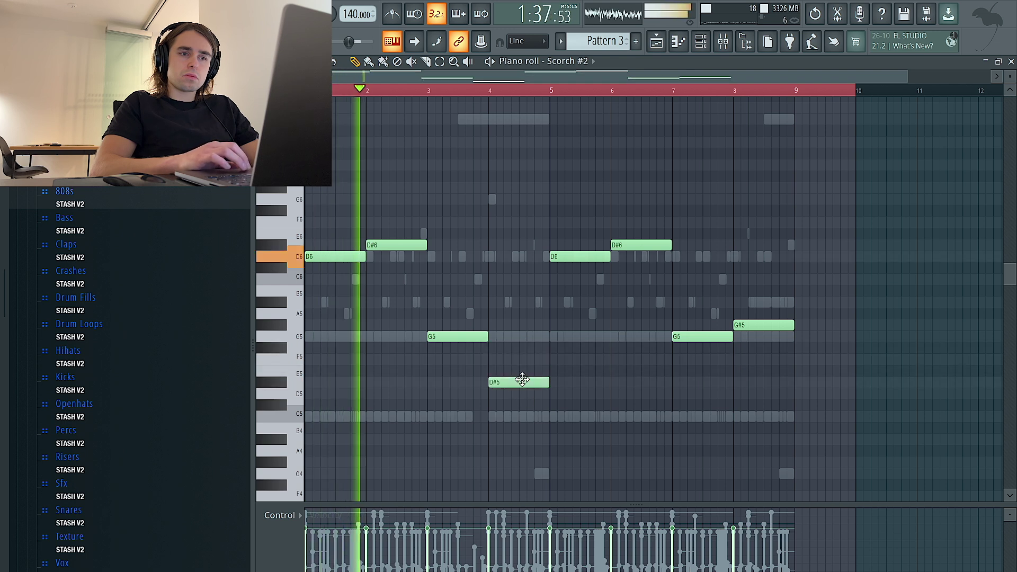
{"action": "left_click_drag", "start_coordinate": [519, 382], "coordinate": [522, 393]}
{"action": "left_click_drag", "start_coordinate": [773, 325], "coordinate": [776, 405]}
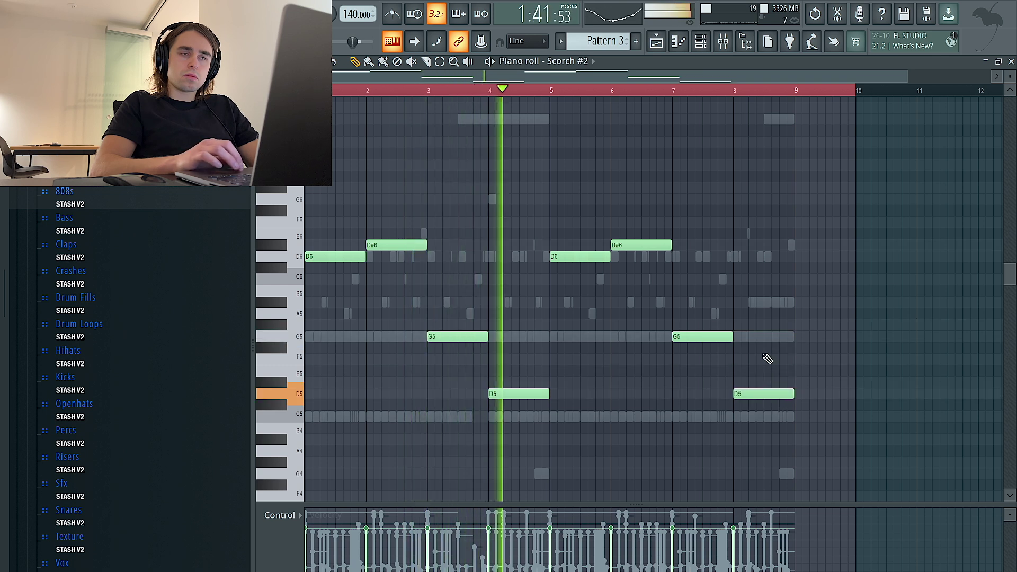
Set up Scorch #2's mixer track with Fruity parametric EQ 2 and Fruity Reeverb 2, and open Scorch's built-in effects.
{"action": "key", "text": "F6"}
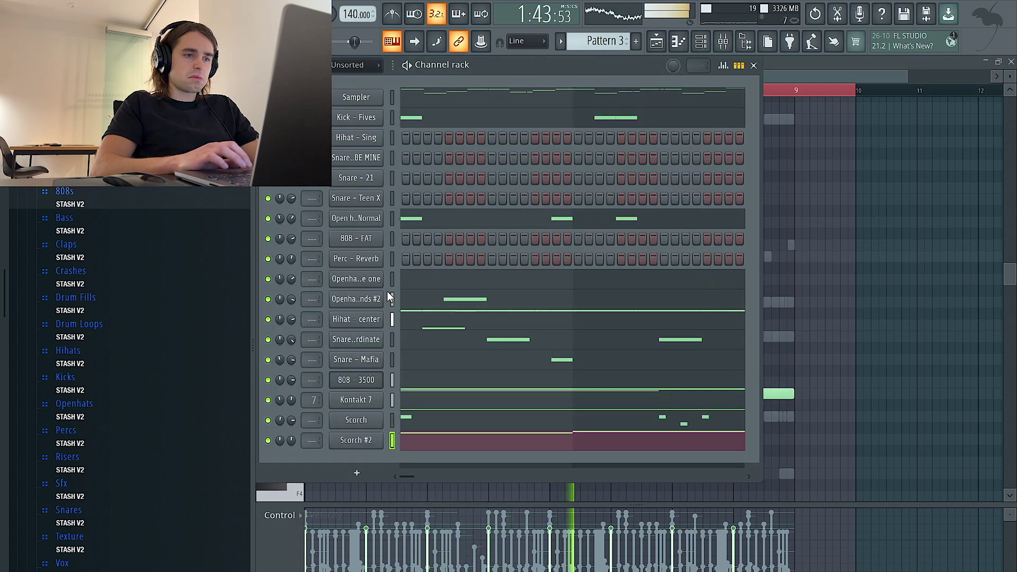
{"action": "left_click", "coordinate": [347, 439]}
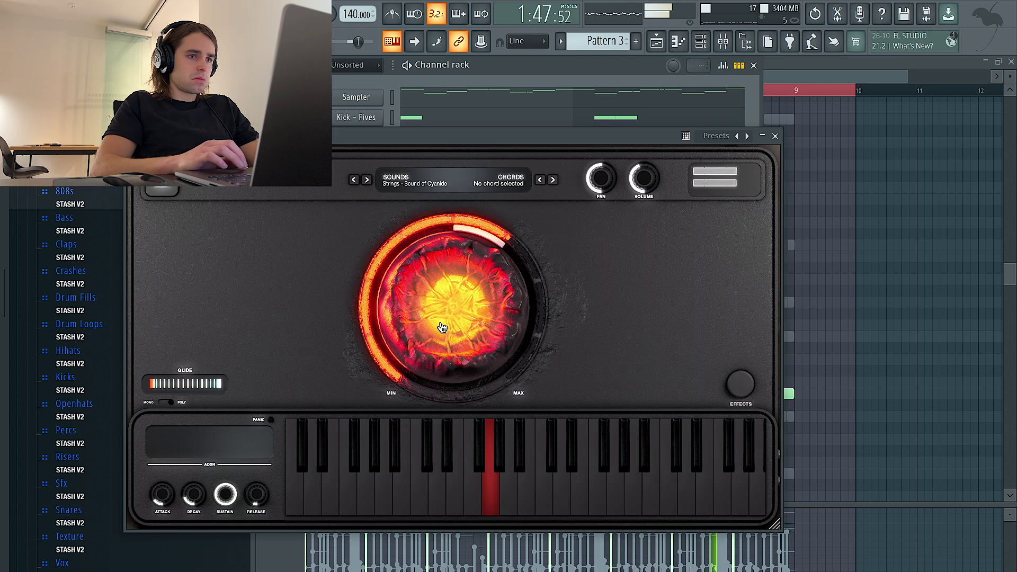
{"action": "left_click", "coordinate": [763, 137]}
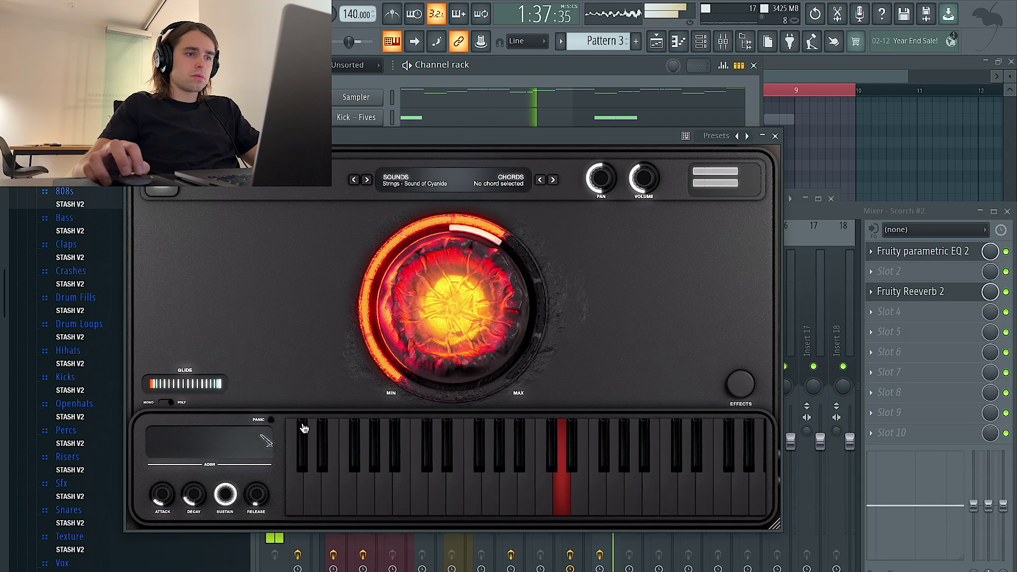
{"action": "left_click", "coordinate": [733, 393]}
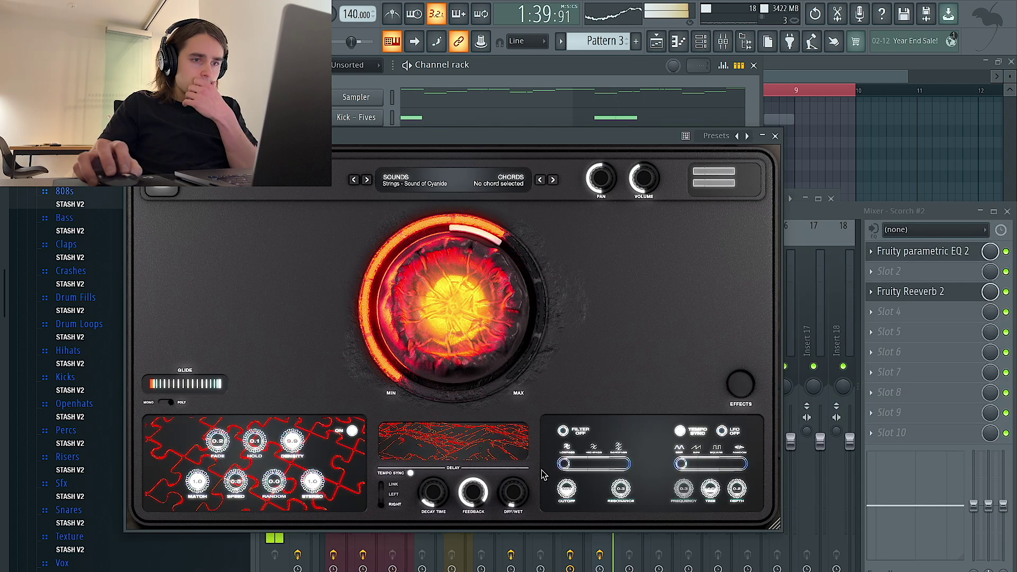
Close the Scorch #2 window and try adding Arcade as a new instrument channel.
{"action": "left_click", "coordinate": [775, 136]}
{"action": "left_click", "coordinate": [342, 473]}
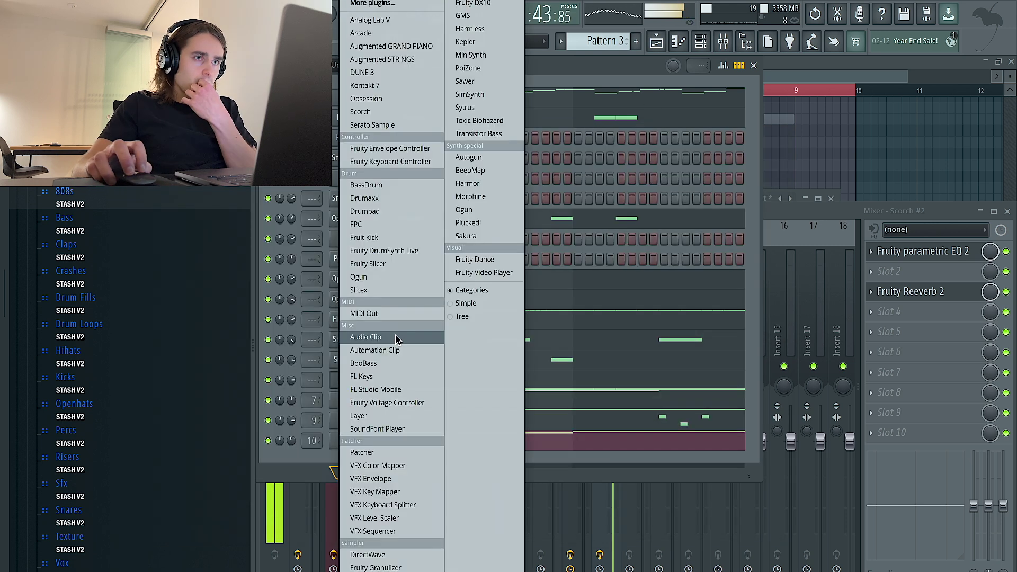
{"action": "left_click", "coordinate": [408, 36]}
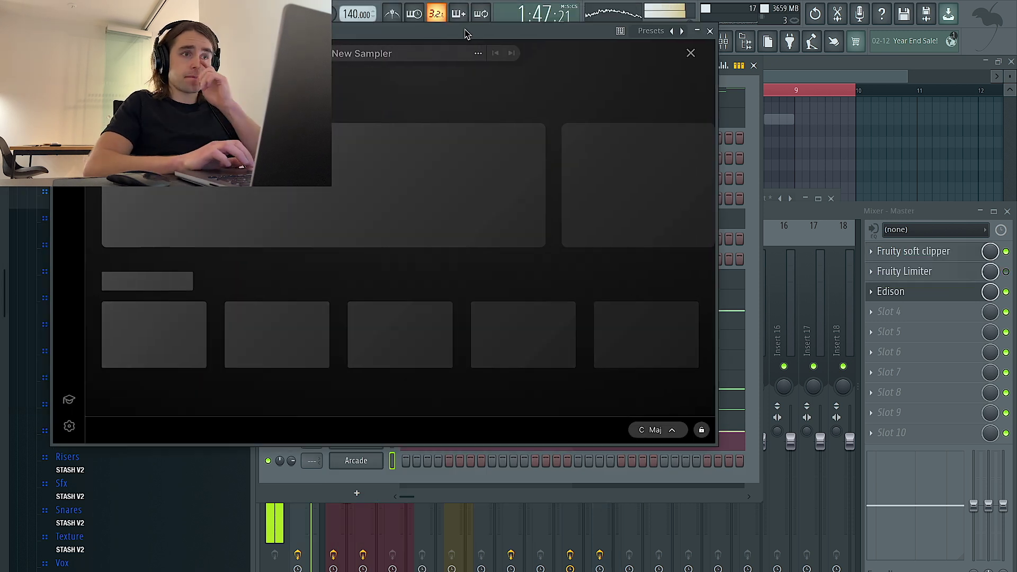
{"action": "left_click_drag", "start_coordinate": [466, 32], "coordinate": [591, 113]}
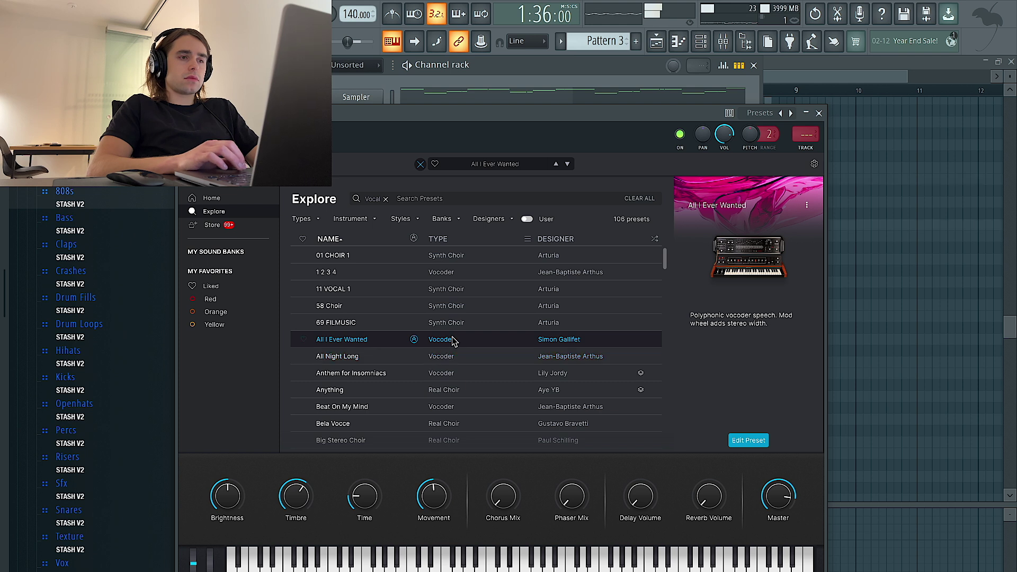
Audition Analog Lab V's vocal presets, from the synth choirs and vocoders through Bela Vocce and Big Stereo Choir to Blue Monday Male Choir.
{"action": "left_click", "coordinate": [452, 357]}
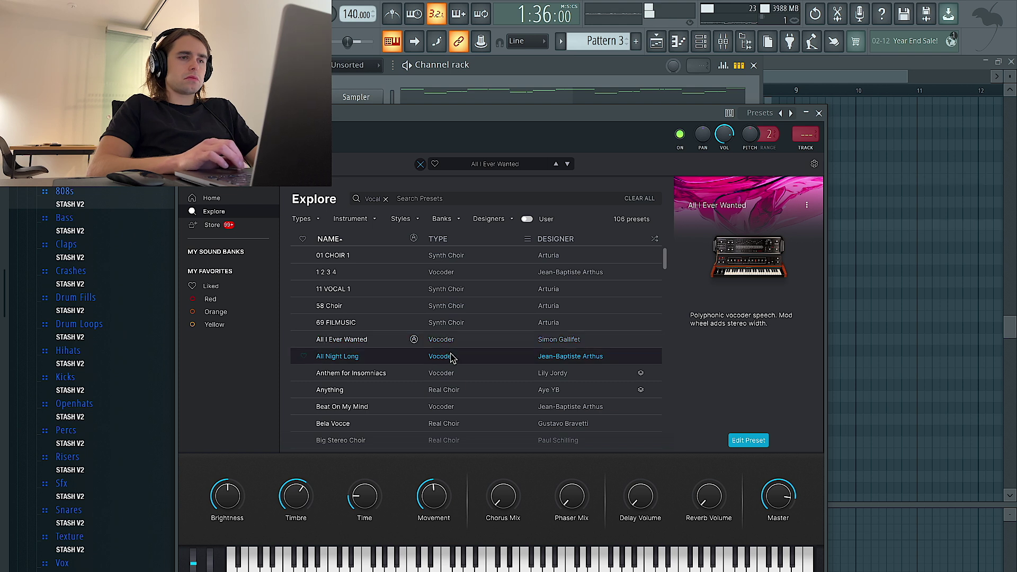
{"action": "left_click", "coordinate": [456, 325]}
{"action": "left_click", "coordinate": [446, 307]}
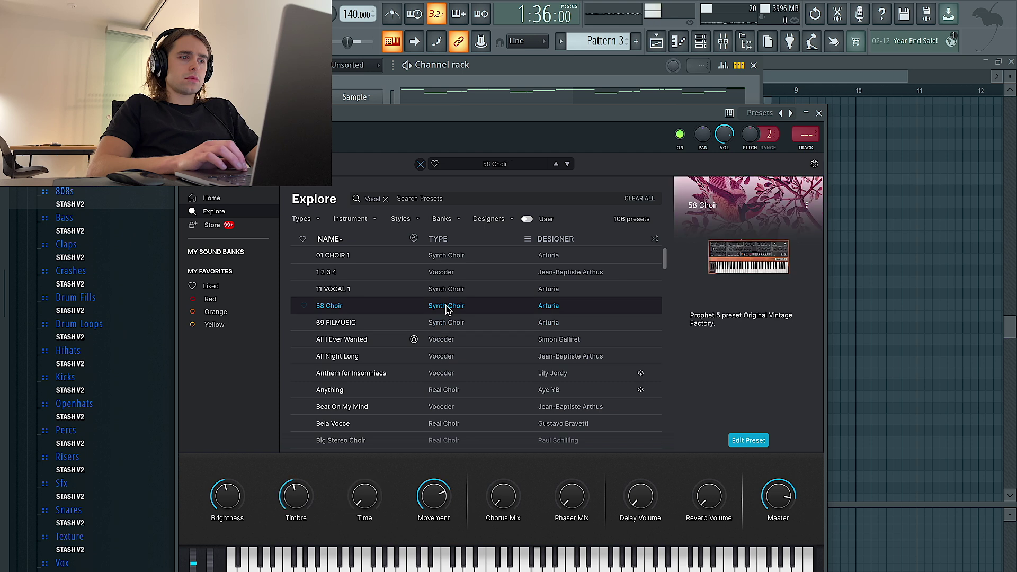
{"action": "left_click", "coordinate": [447, 291]}
{"action": "left_click", "coordinate": [445, 257]}
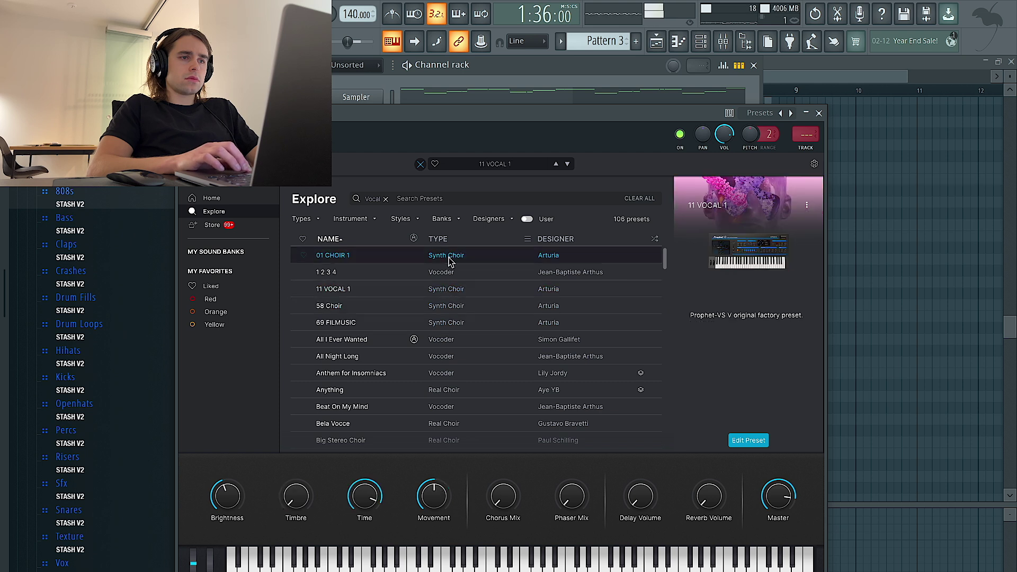
{"action": "left_click", "coordinate": [440, 422]}
{"action": "scroll", "coordinate": [439, 424], "scroll_direction": "down", "scroll_amount": 3}
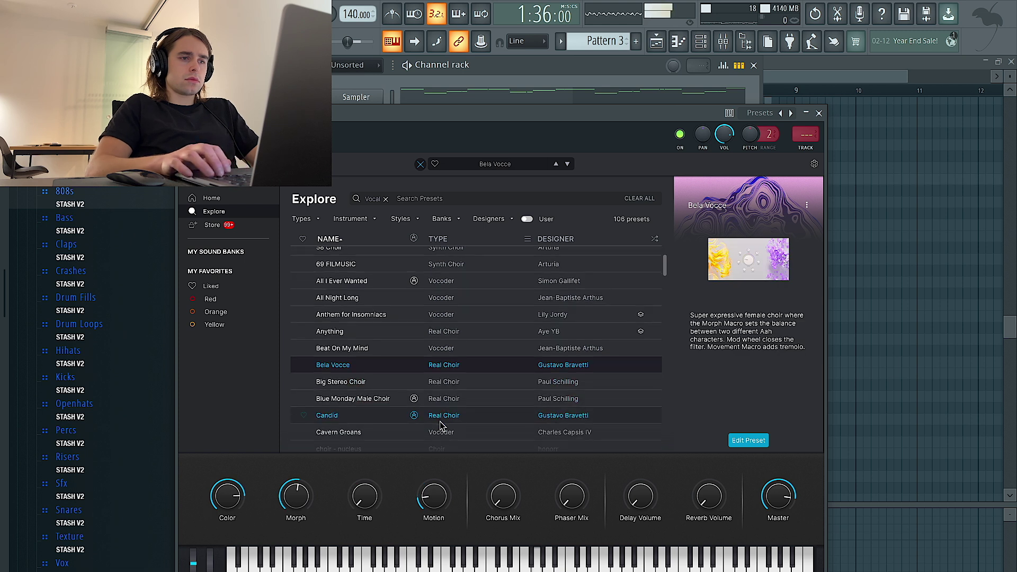
{"action": "key", "text": "Down"}
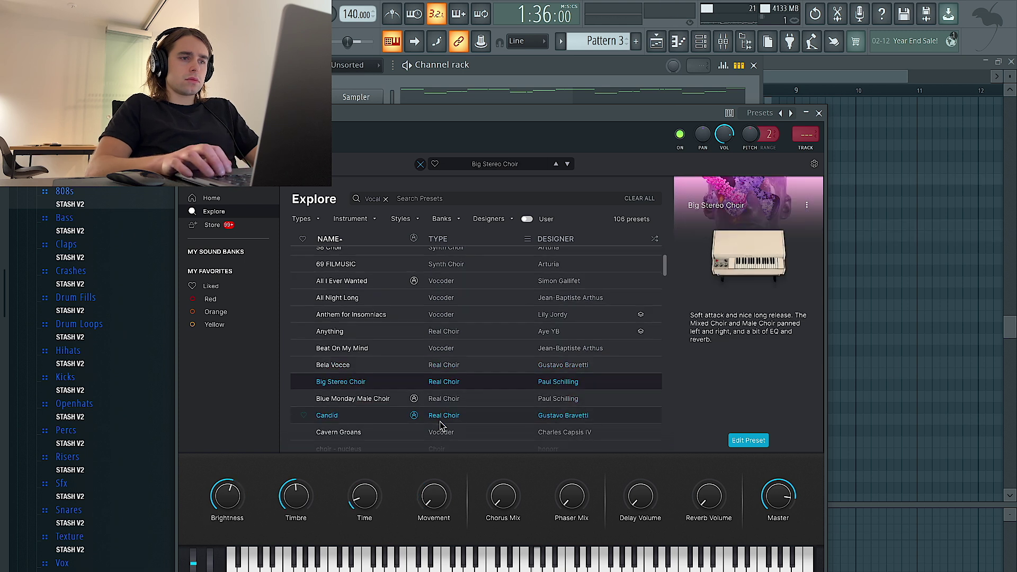
{"action": "key", "text": "Down"}
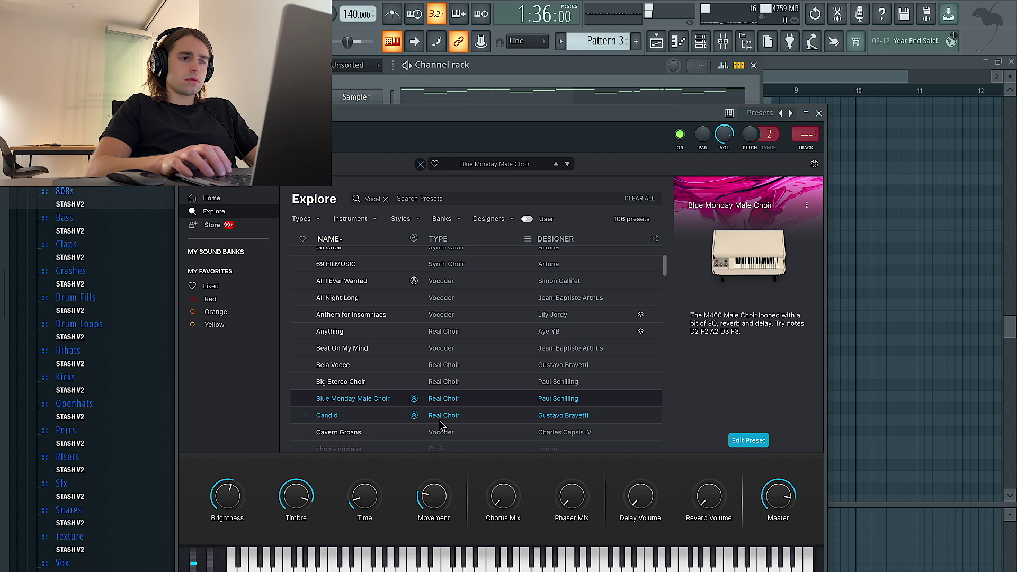
{"action": "key", "text": "Down"}
{"action": "key", "text": "Up"}
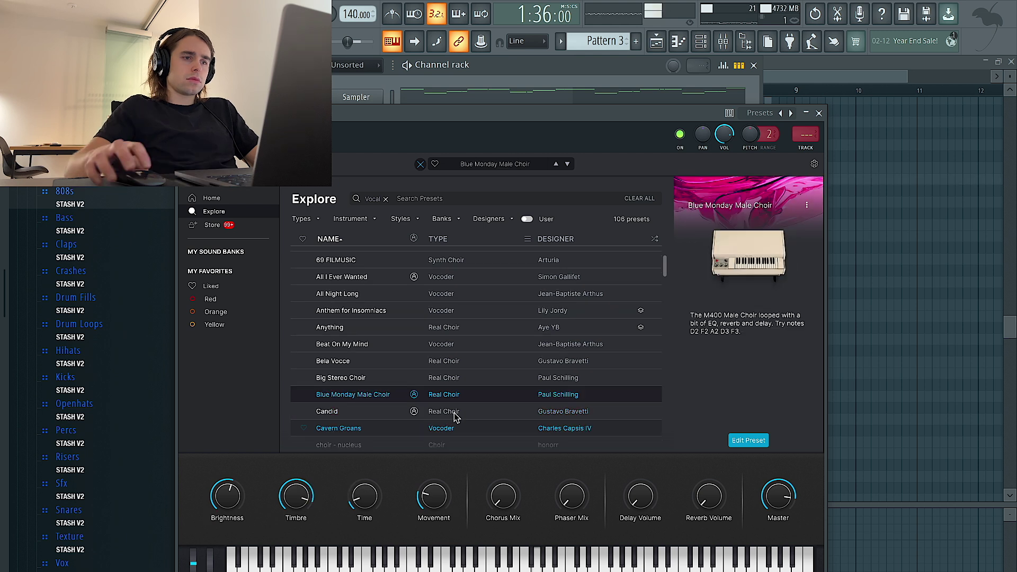
Open the piano roll for Analog Lab V and draw a sustained G5 note about four bars long from bar 1.
{"action": "left_click", "coordinate": [818, 113]}
{"action": "right_click", "coordinate": [364, 461]}
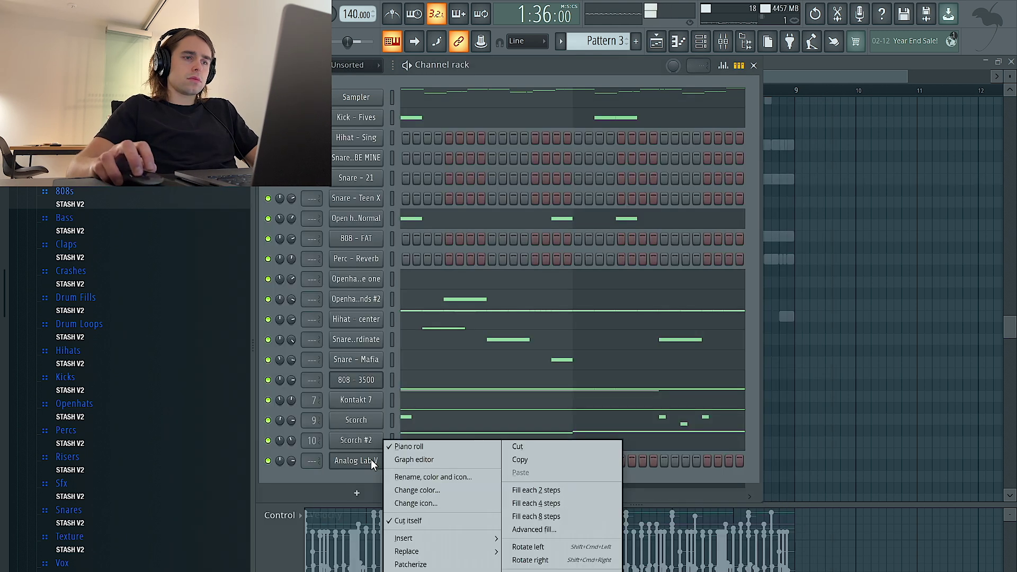
{"action": "left_click", "coordinate": [416, 447]}
{"action": "right_click", "coordinate": [380, 450]}
{"action": "left_click", "coordinate": [408, 446]}
{"action": "key", "text": "space"}
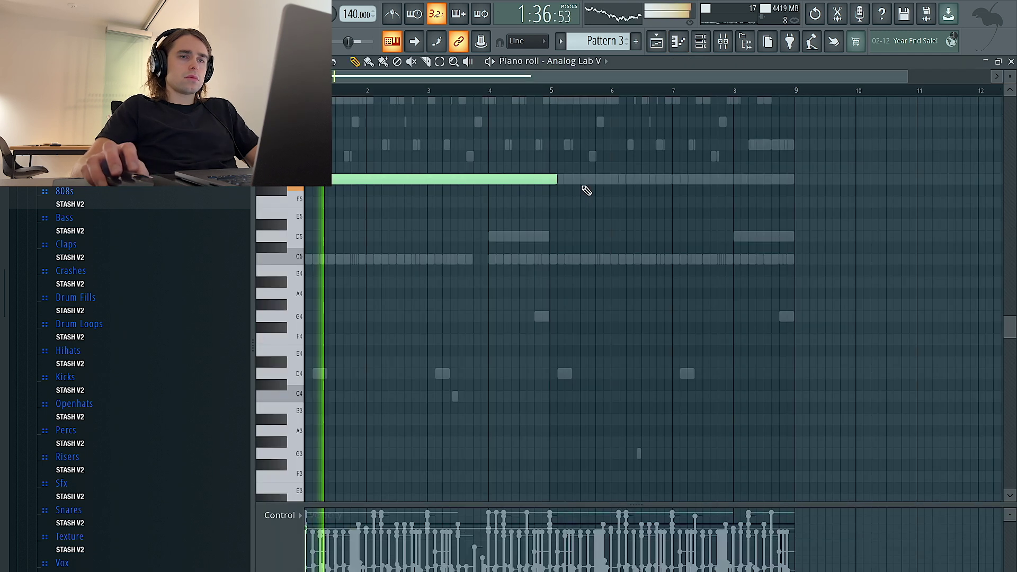
{"action": "left_click", "coordinate": [557, 183]}
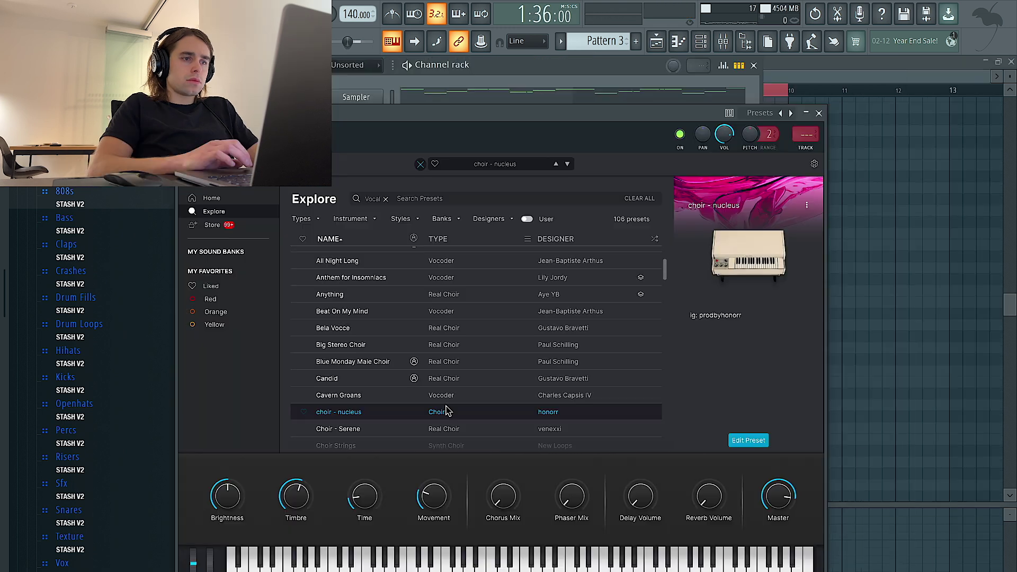
Add Magic Dice to the first effect slot of mixer Insert 12 for Analog Lab V and lower the track's fader.
{"action": "scroll", "coordinate": [515, 315], "scroll_direction": "down", "scroll_amount": 3}
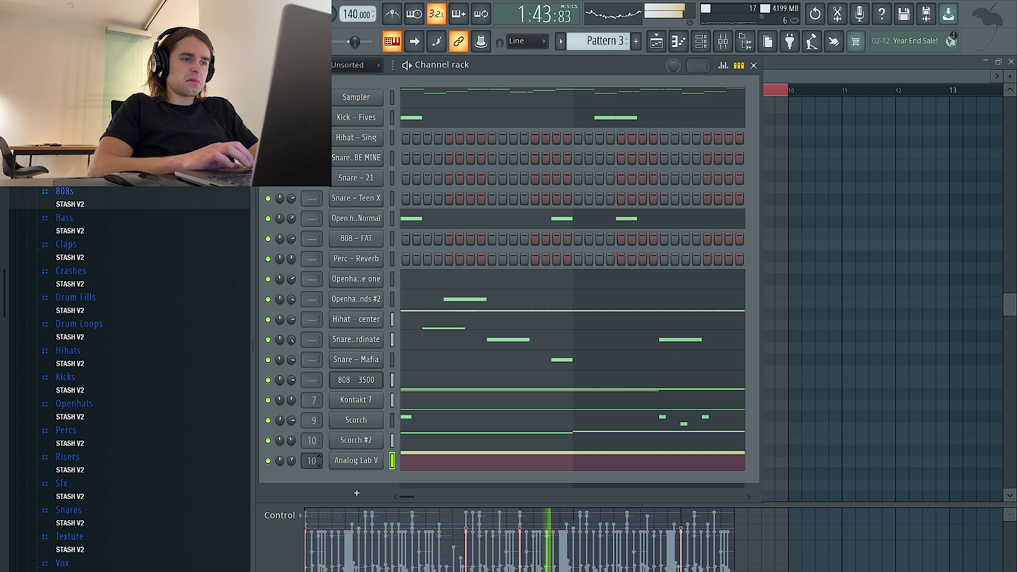
{"action": "left_click", "coordinate": [725, 42]}
{"action": "left_click", "coordinate": [888, 251]}
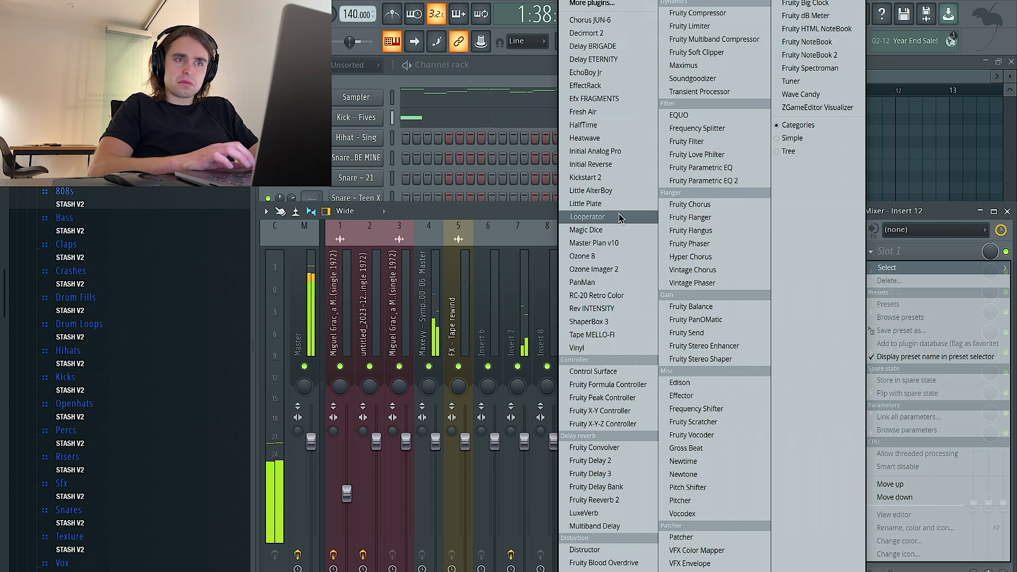
{"action": "left_click", "coordinate": [587, 230]}
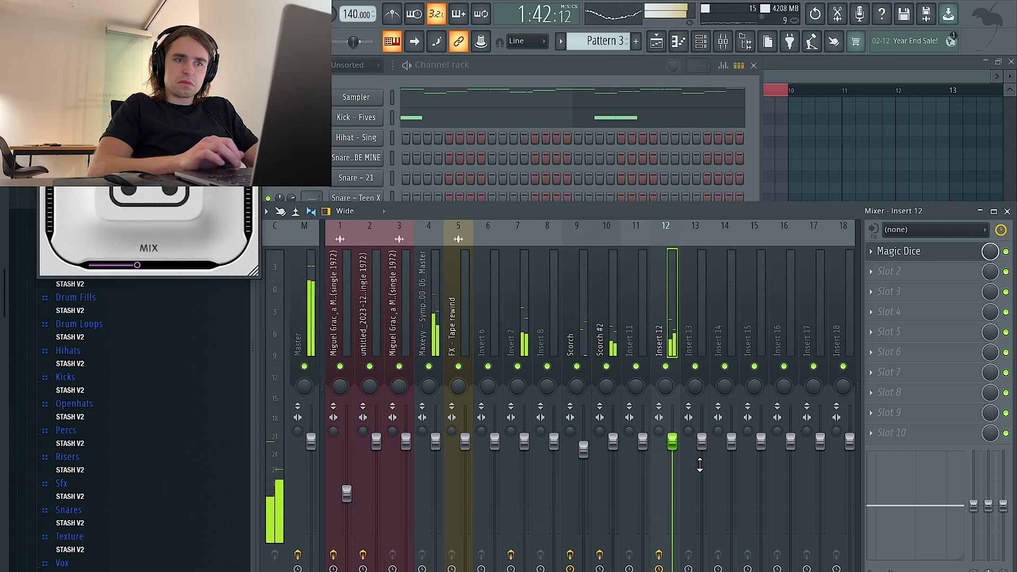
{"action": "left_click_drag", "start_coordinate": [672, 449], "coordinate": [672, 466]}
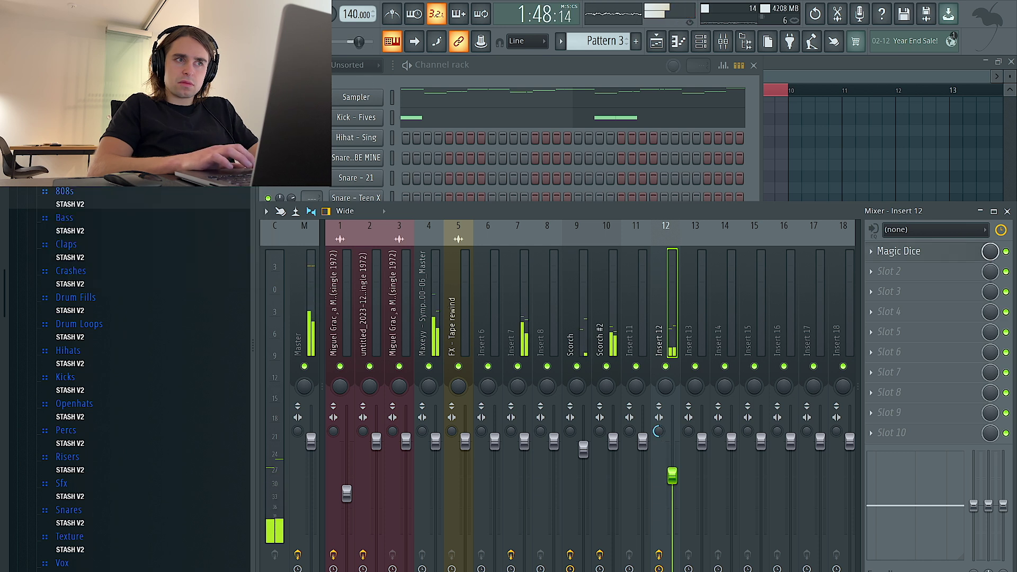
Switch to the playlist and split Pattern 3 by channel.
{"action": "left_click", "coordinate": [548, 61]}
{"action": "key", "text": "F5"}
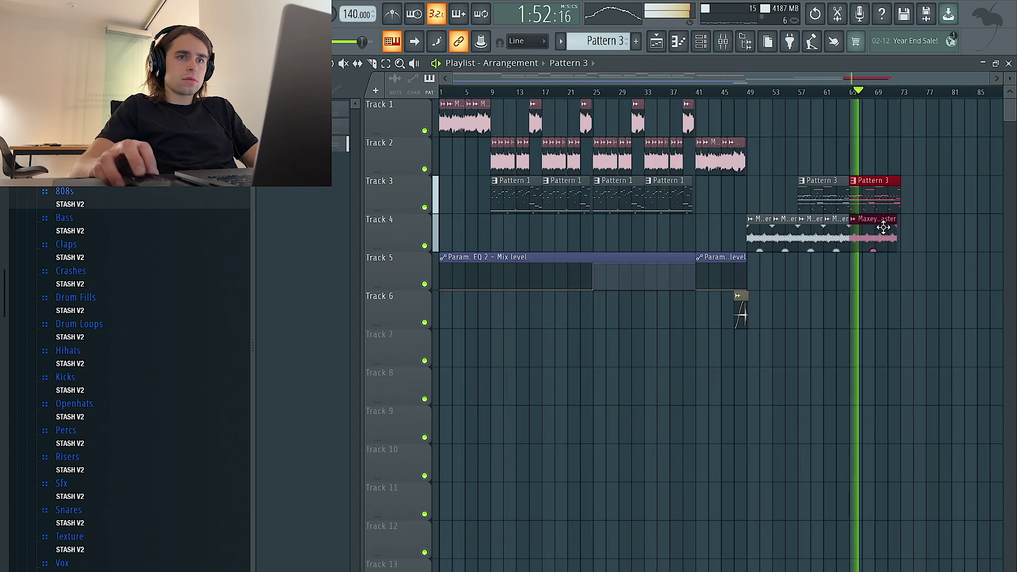
{"action": "left_click", "coordinate": [609, 41]}
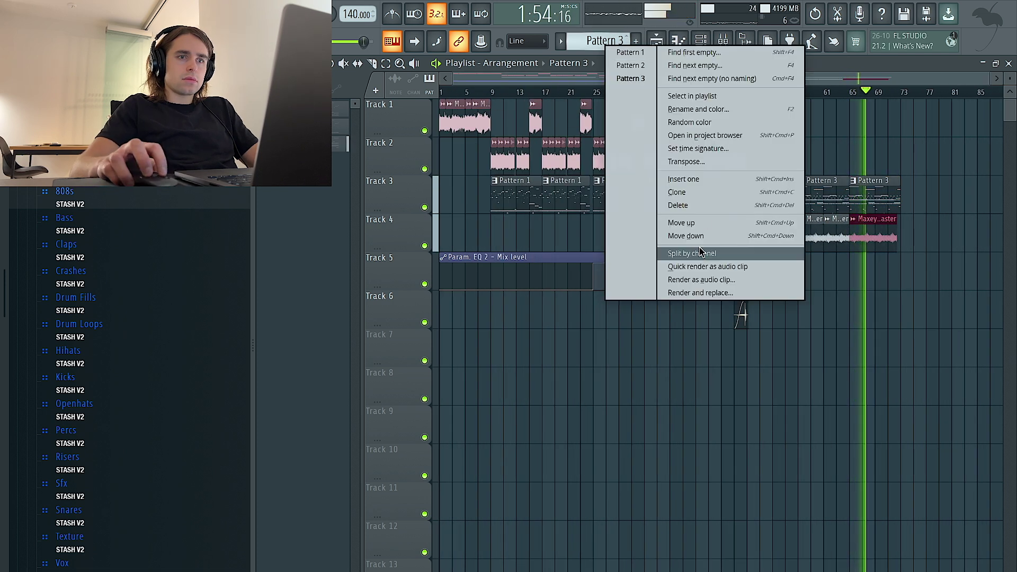
{"action": "left_click", "coordinate": [712, 254]}
Place the split channel patterns at bar 57, group the drum clips on Tracks 10 to 17 and repeat them at bar 65.
{"action": "left_click", "coordinate": [302, 354]}
{"action": "left_click_drag", "start_coordinate": [302, 161], "coordinate": [818, 279]}
{"action": "scroll", "coordinate": [818, 280], "scroll_direction": "down", "scroll_amount": 1}
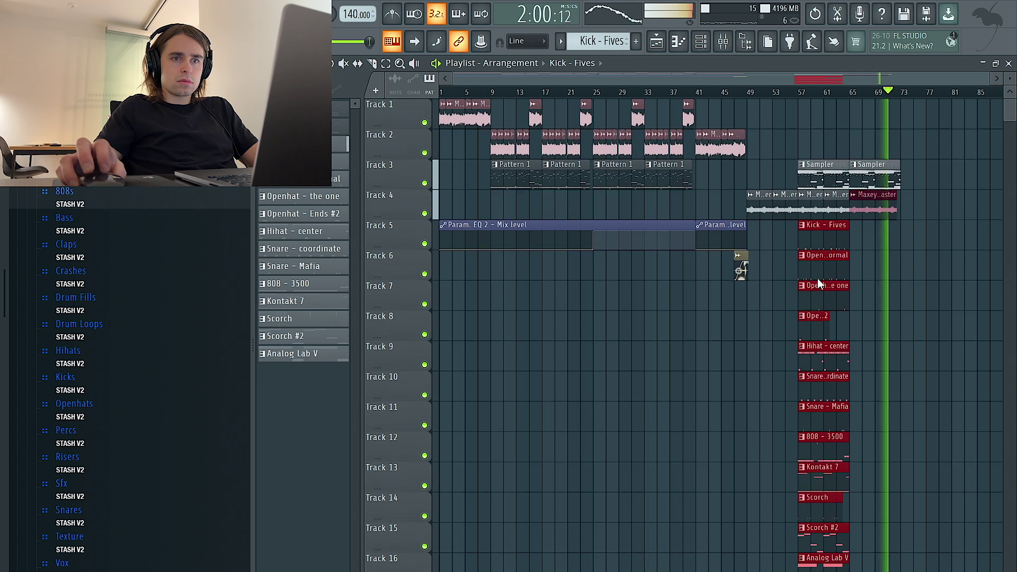
{"action": "left_click", "coordinate": [960, 354], "text": "ctrl"}
{"action": "left_click_drag", "start_coordinate": [827, 330], "coordinate": [845, 330]}
{"action": "left_click_drag", "start_coordinate": [820, 229], "coordinate": [816, 562]}
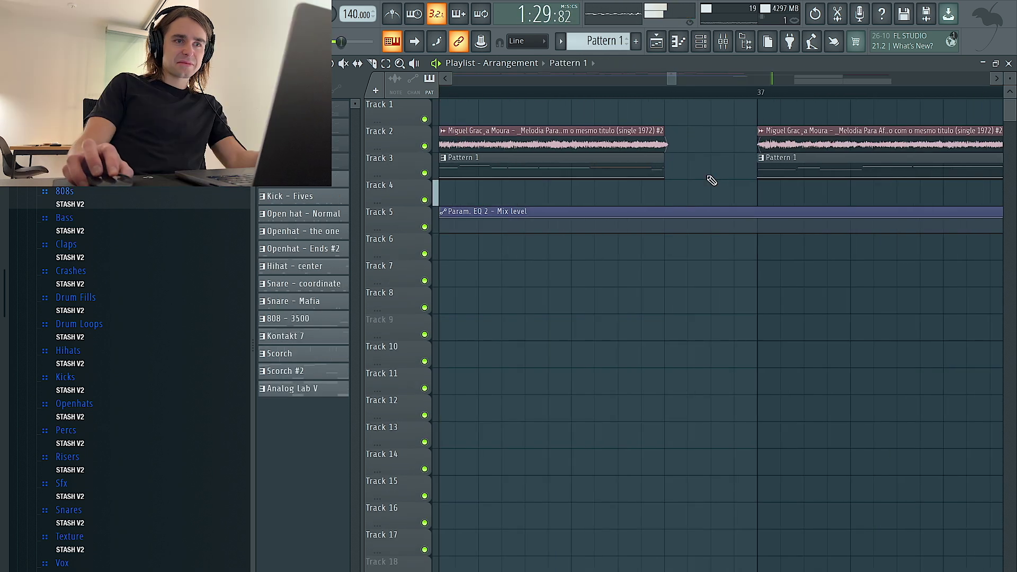
Duplicate the Kontakt 7, Scorch, Scorch #2 and Analog Lab V clips to bar 65 and delete the originals at bar 57.
{"action": "scroll", "coordinate": [711, 181], "scroll_direction": "down", "scroll_amount": 6}
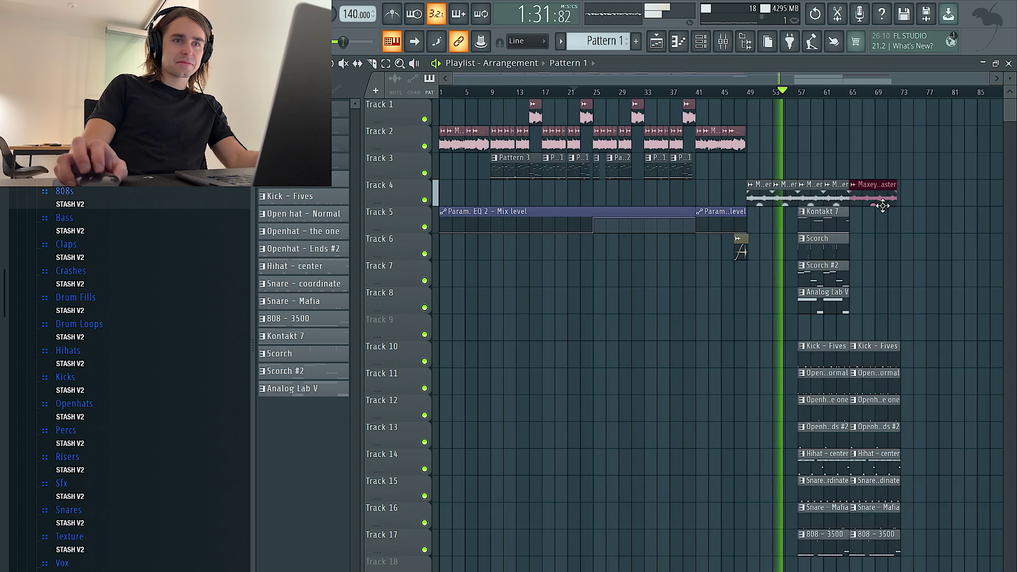
{"action": "left_click_drag", "start_coordinate": [838, 223], "coordinate": [827, 327]}
{"action": "key", "text": "ctrl+b"}
{"action": "right_click", "coordinate": [830, 304]}
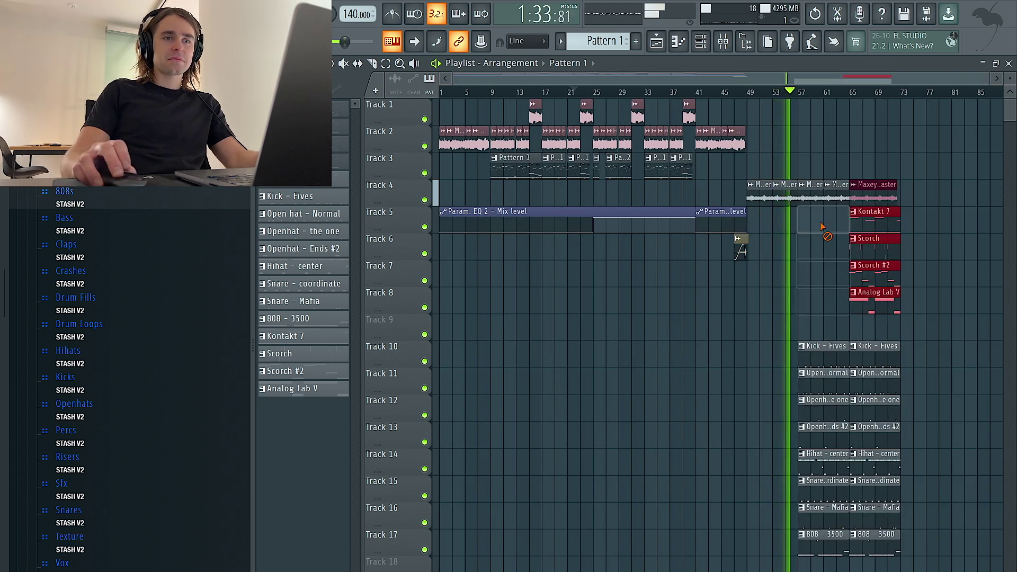
Continue the Maxeyy audio on Track 4 from bar 73 and put a Scorch clip at bar 57 on Track 6.
{"action": "scroll", "coordinate": [854, 218], "scroll_direction": "up", "scroll_amount": 2}
{"action": "scroll", "coordinate": [855, 218], "scroll_direction": "up", "scroll_amount": 1}
{"action": "left_click_drag", "start_coordinate": [885, 188], "coordinate": [949, 189]}
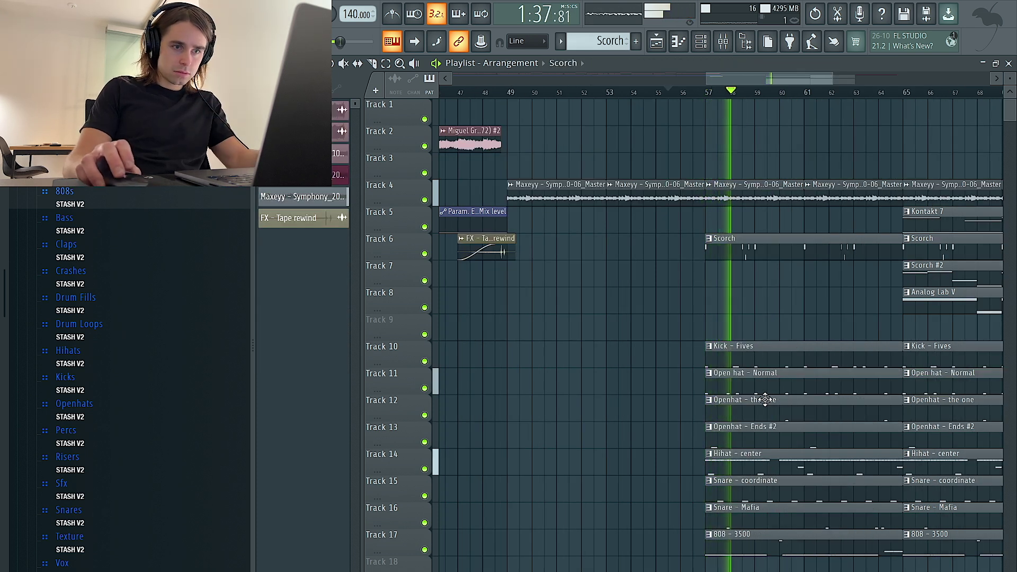
Delete the Open hat - Normal and Kick - Fives clips that start at bar 57.
{"action": "right_click", "coordinate": [764, 387]}
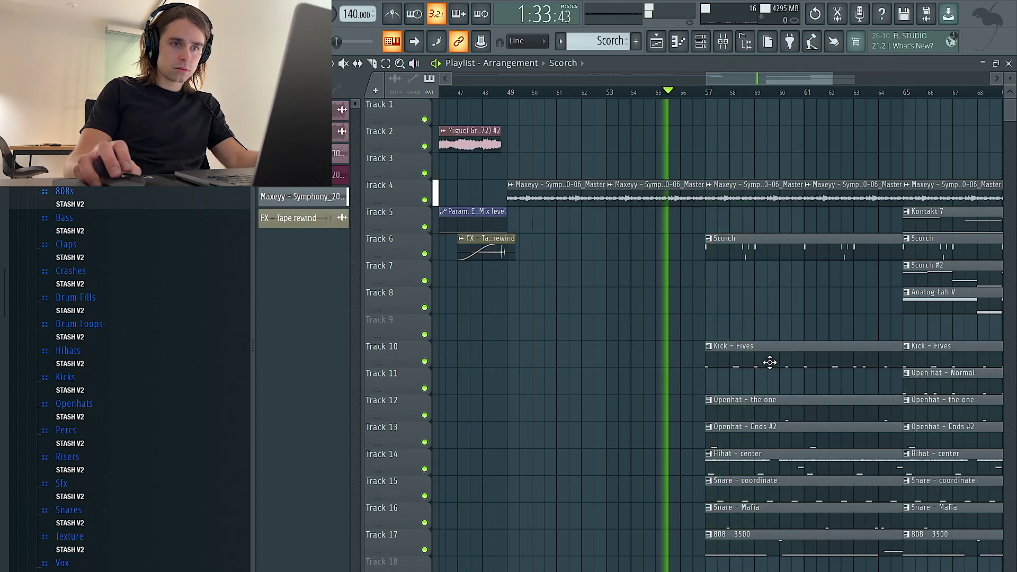
{"action": "right_click", "coordinate": [770, 362]}
{"action": "scroll", "coordinate": [768, 364], "scroll_direction": "down", "scroll_amount": 3}
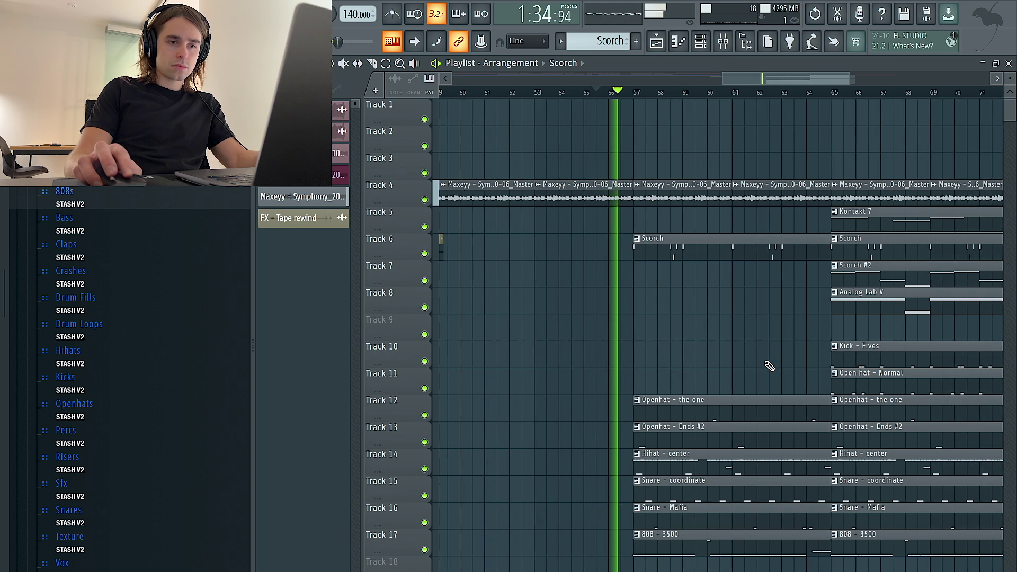
{"action": "scroll", "coordinate": [742, 347], "scroll_direction": "down", "scroll_amount": 2}
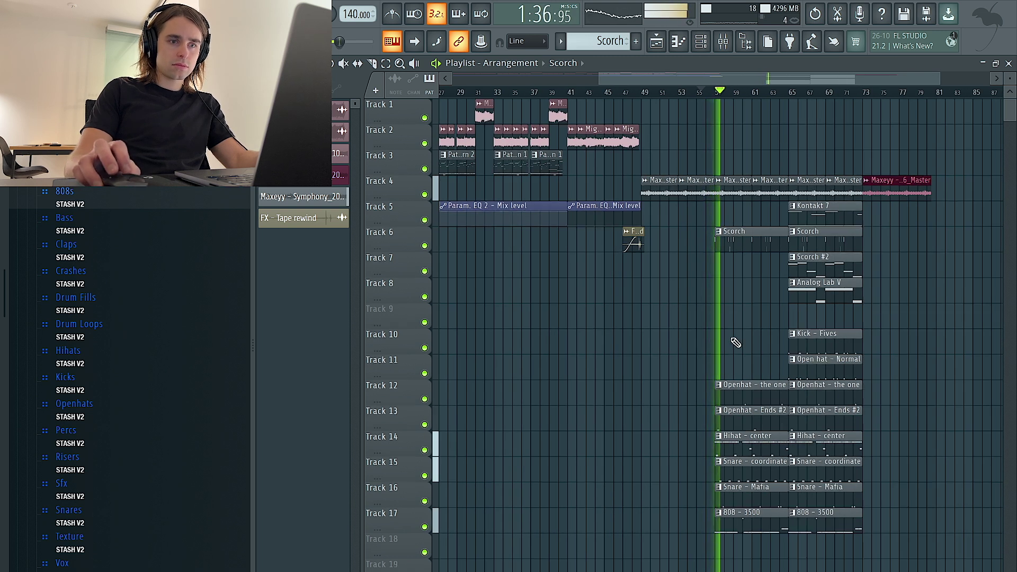
Cut out the half bar before bar 61 from the Hihat - center clip and trim the remaining part's end to about bar 64.
{"action": "scroll", "coordinate": [754, 355], "scroll_direction": "up", "scroll_amount": 3}
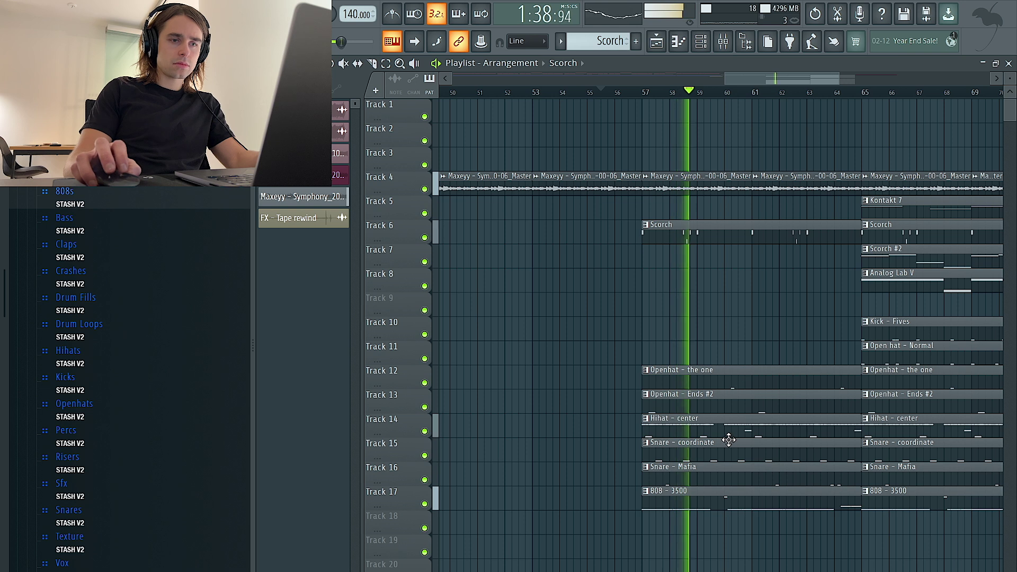
{"action": "key", "text": "c"}
{"action": "left_click", "coordinate": [741, 430]}
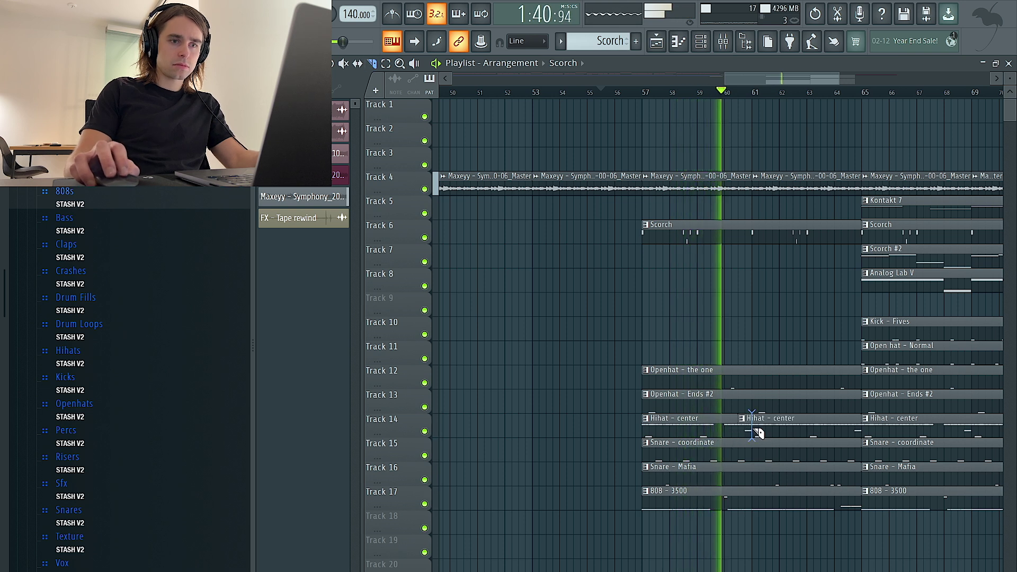
{"action": "left_click", "coordinate": [753, 429]}
{"action": "left_click", "coordinate": [746, 429], "text": "ctrl"}
{"action": "key", "text": "Delete"}
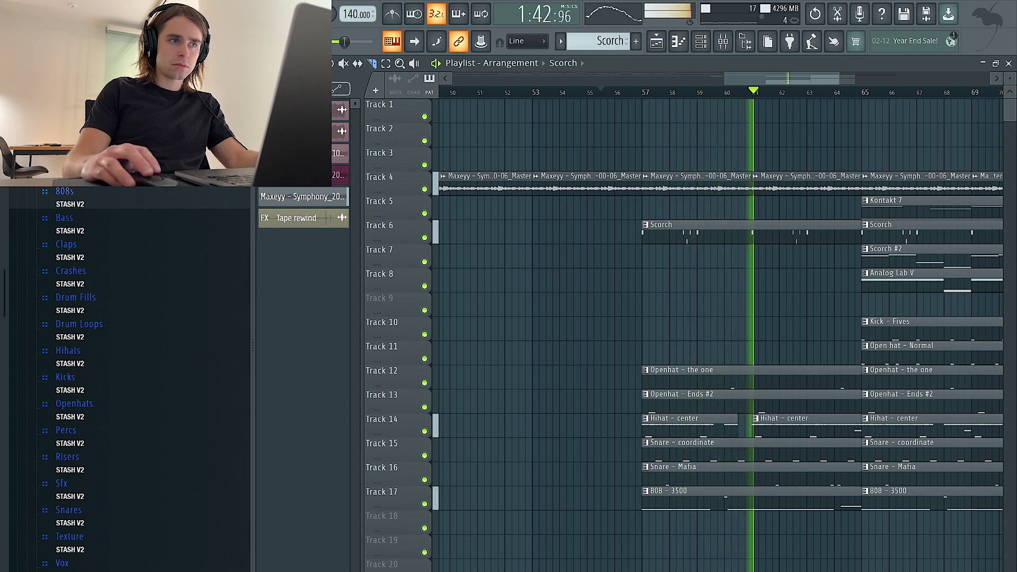
{"action": "left_click_drag", "start_coordinate": [860, 427], "coordinate": [834, 427]}
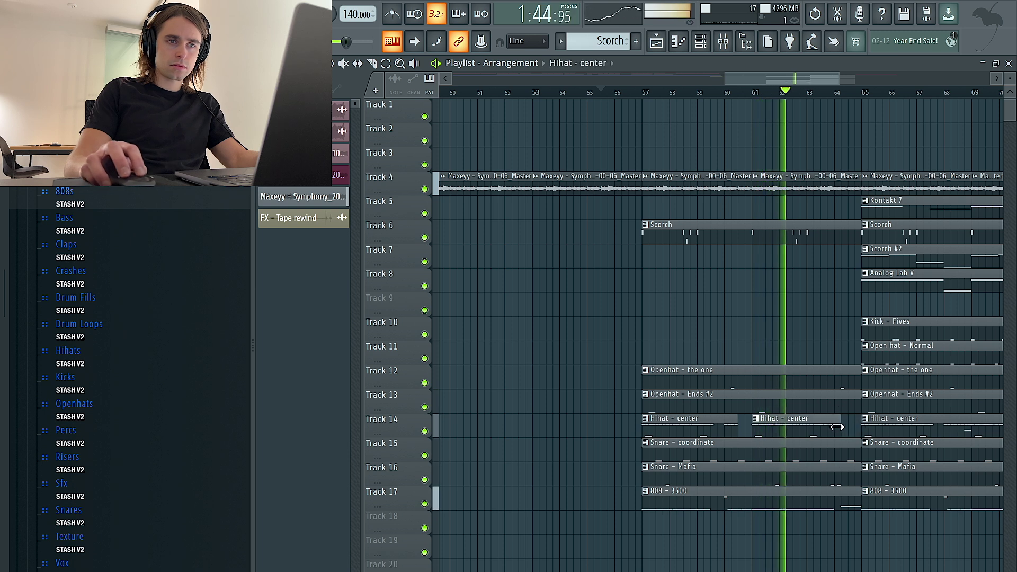
Remove the Scorch clips at bars 57 and 65 from Track 6.
{"action": "right_click", "coordinate": [749, 223]}
{"action": "scroll", "coordinate": [746, 224], "scroll_direction": "down", "scroll_amount": 4}
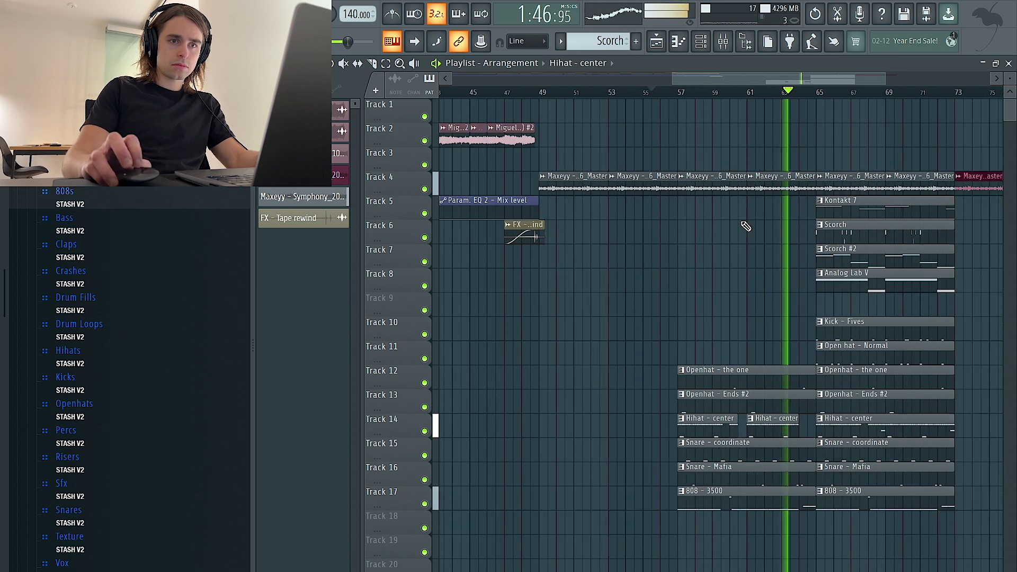
{"action": "scroll", "coordinate": [866, 273], "scroll_direction": "up", "scroll_amount": 4}
{"action": "left_click", "coordinate": [820, 239], "text": "ctrl"}
{"action": "key", "text": "ctrl+b"}
{"action": "right_click", "coordinate": [787, 234]}
{"action": "right_click", "coordinate": [704, 236]}
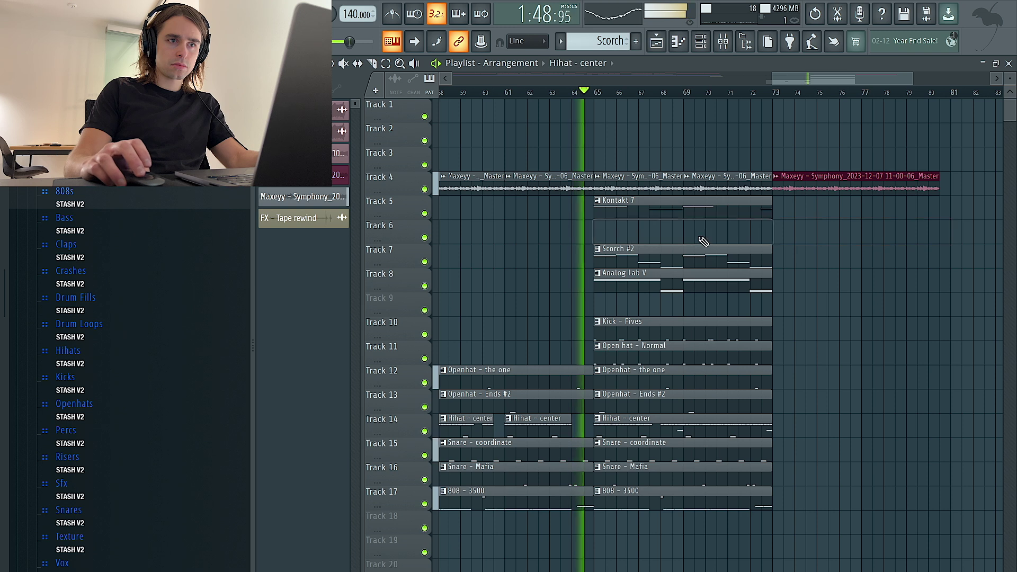
Shift the Analog Lab V clip to bar 73 and move the Kontakt 7 clip back to bar 57.
{"action": "scroll", "coordinate": [710, 233], "scroll_direction": "down", "scroll_amount": 2}
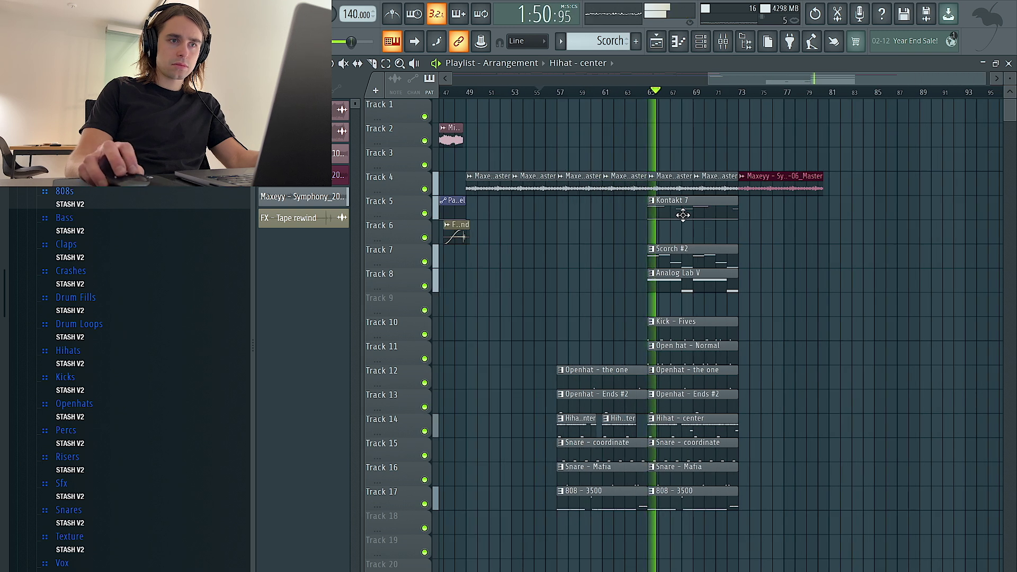
{"action": "left_click", "coordinate": [731, 284], "text": "ctrl"}
{"action": "key", "text": "ctrl+b"}
{"action": "right_click", "coordinate": [686, 287]}
{"action": "left_click", "coordinate": [537, 92]}
{"action": "left_click_drag", "start_coordinate": [689, 208], "coordinate": [603, 210]}
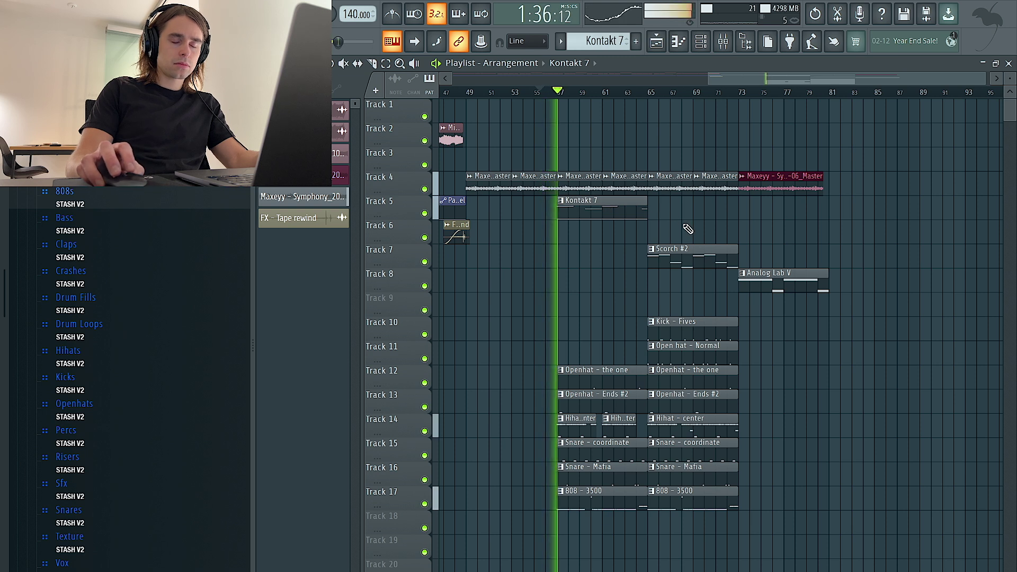
Remove the Kontakt 7 clip from Track 5 and try the Scorch #2 clip at bar 57 before returning it to bar 65.
{"action": "left_click", "coordinate": [579, 213]}
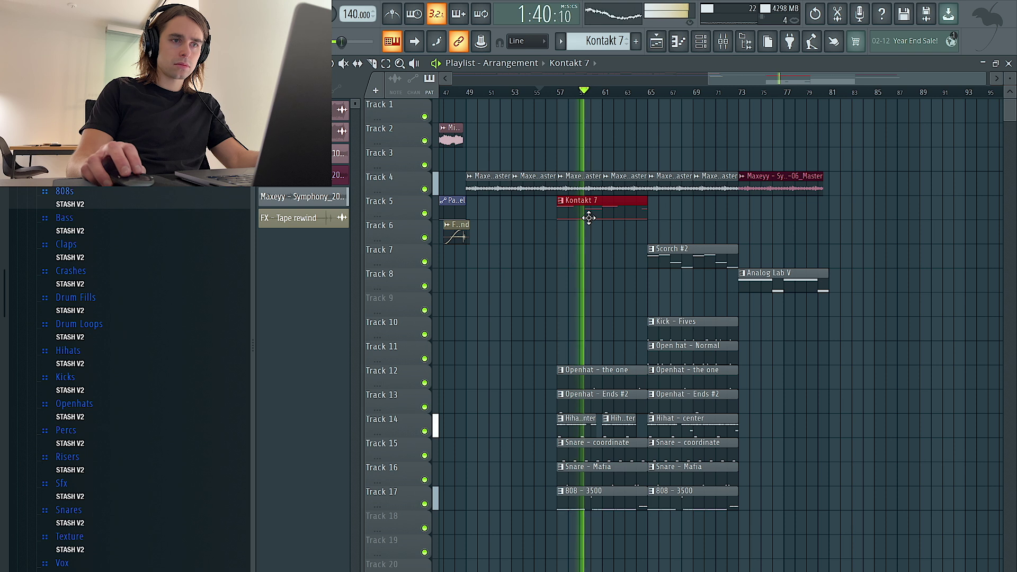
{"action": "left_click_drag", "start_coordinate": [661, 245], "coordinate": [595, 247]}
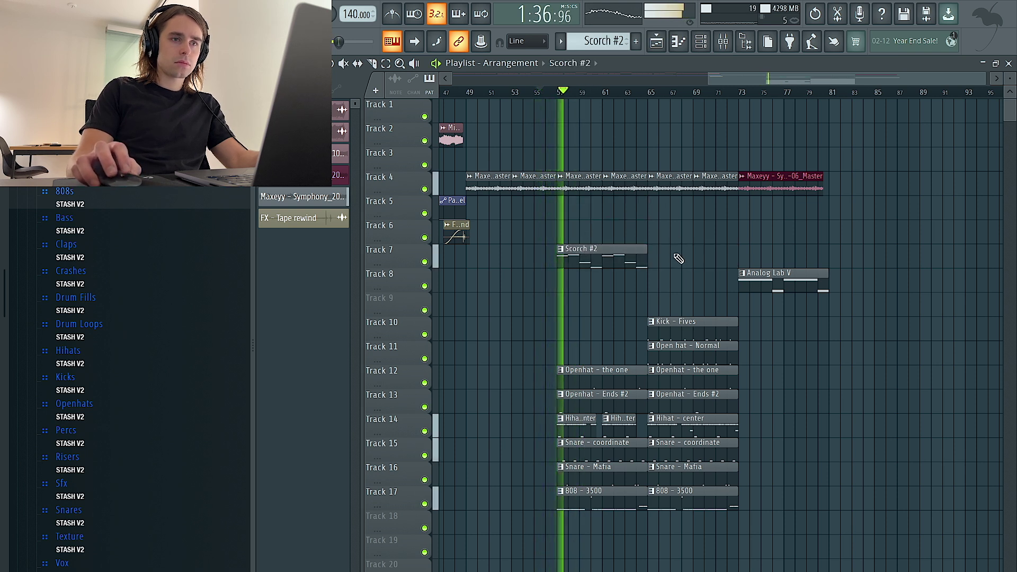
{"action": "key", "text": "ctrl+b"}
{"action": "right_click", "coordinate": [615, 263]}
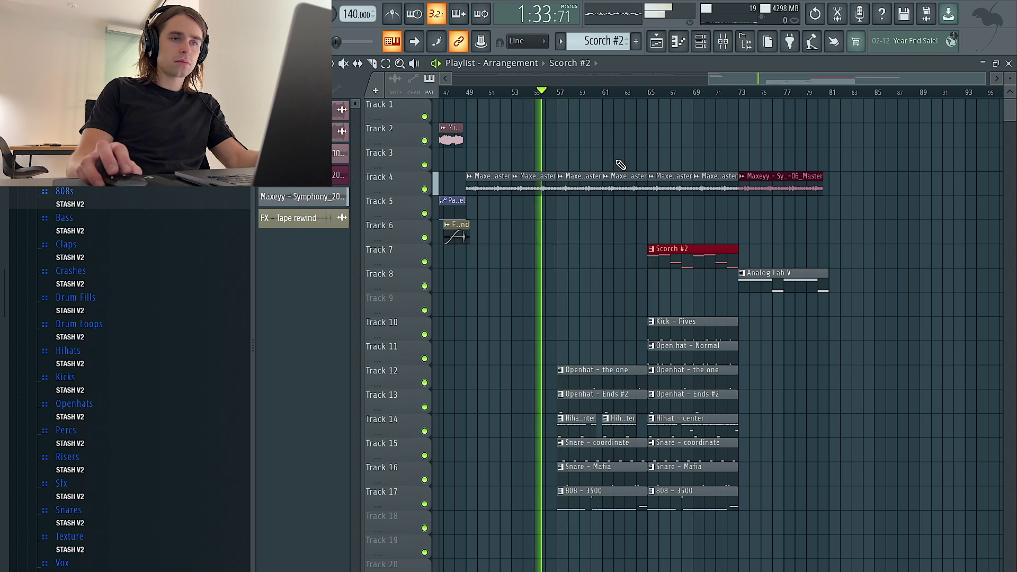
Try the Analog Lab V clip earlier on Track 8 and delete it from the arrangement.
{"action": "left_click_drag", "start_coordinate": [772, 281], "coordinate": [644, 281]}
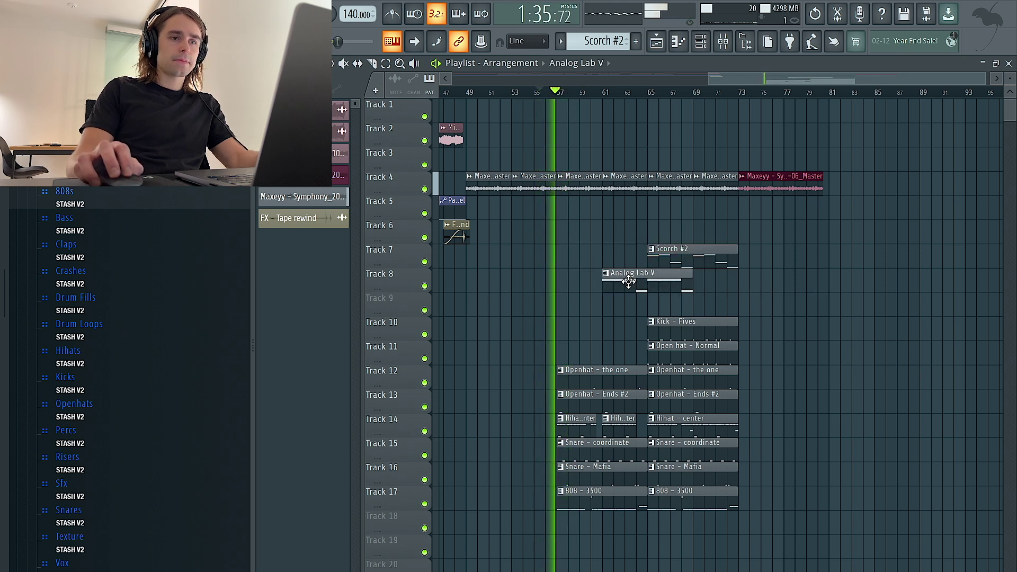
{"action": "right_click", "coordinate": [615, 284]}
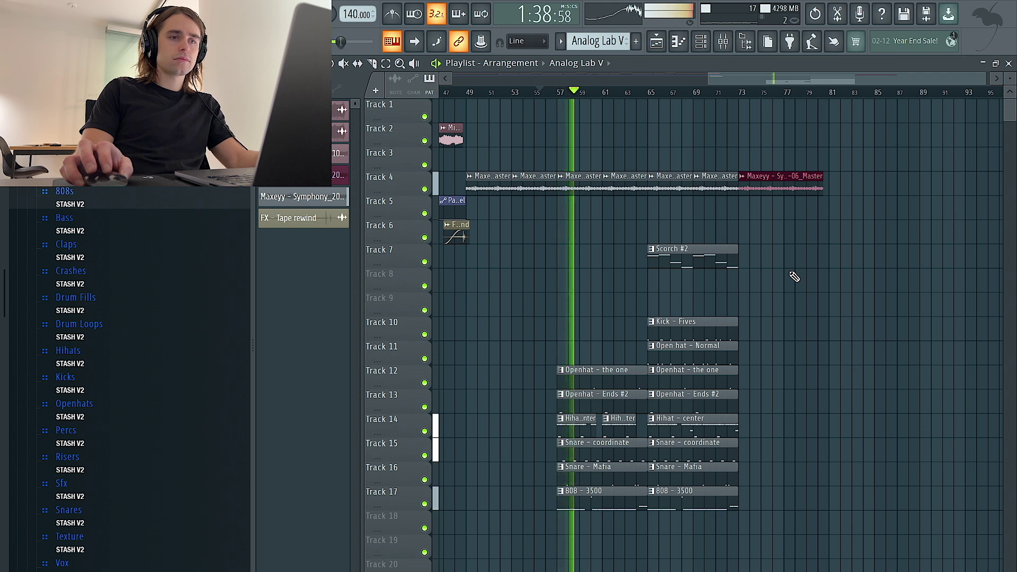
Move the drum and 808 clips up two tracks, and shift them together with Scorch #2 up one more track.
{"action": "scroll", "coordinate": [791, 273], "scroll_direction": "down", "scroll_amount": 3}
{"action": "left_click_drag", "start_coordinate": [921, 509], "coordinate": [678, 317]}
{"action": "key", "text": "shift+Up"}
{"action": "key", "text": "shift+Up"}
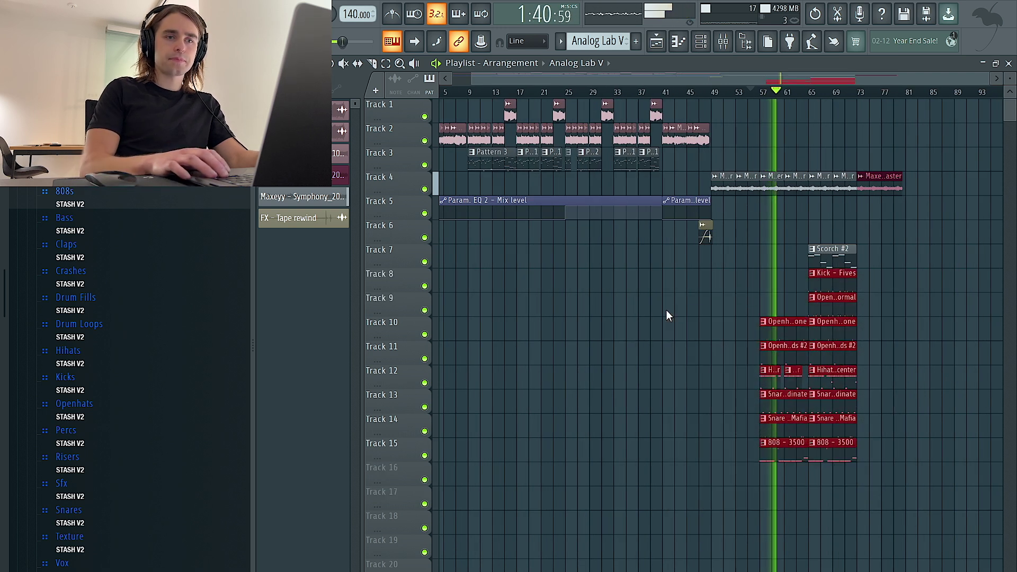
{"action": "left_click_drag", "start_coordinate": [884, 483], "coordinate": [735, 240]}
{"action": "key", "text": "shift+Up"}
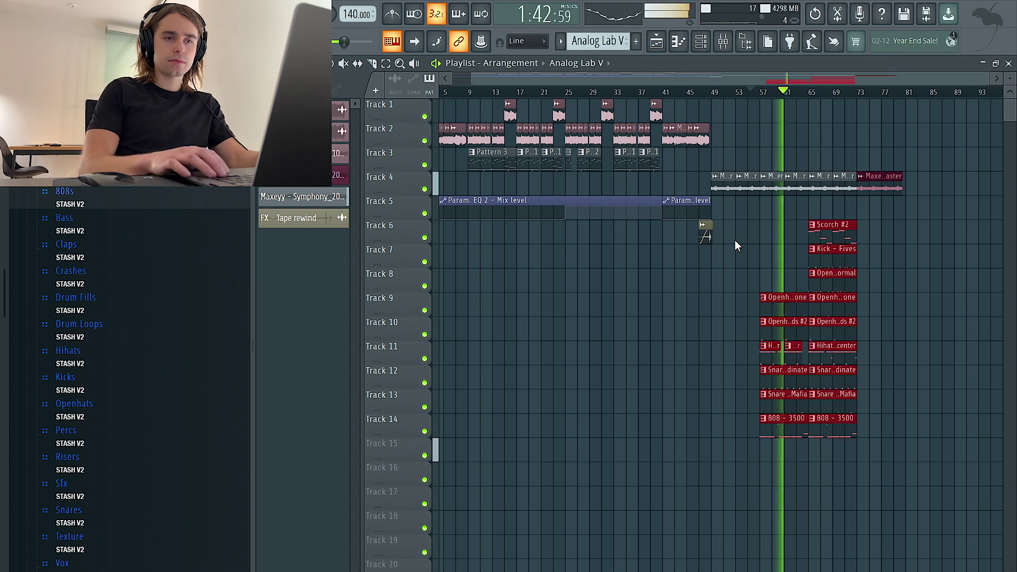
Try cutting the half bar before bar 68 out of the Track 4 audio.
{"action": "scroll", "coordinate": [823, 268], "scroll_direction": "up", "scroll_amount": 3}
{"action": "scroll", "coordinate": [726, 268], "scroll_direction": "up", "scroll_amount": 1}
{"action": "left_click", "coordinate": [372, 64]}
{"action": "scroll", "coordinate": [673, 214], "scroll_direction": "up", "scroll_amount": 3}
{"action": "left_click", "coordinate": [777, 131], "text": "ctrl"}
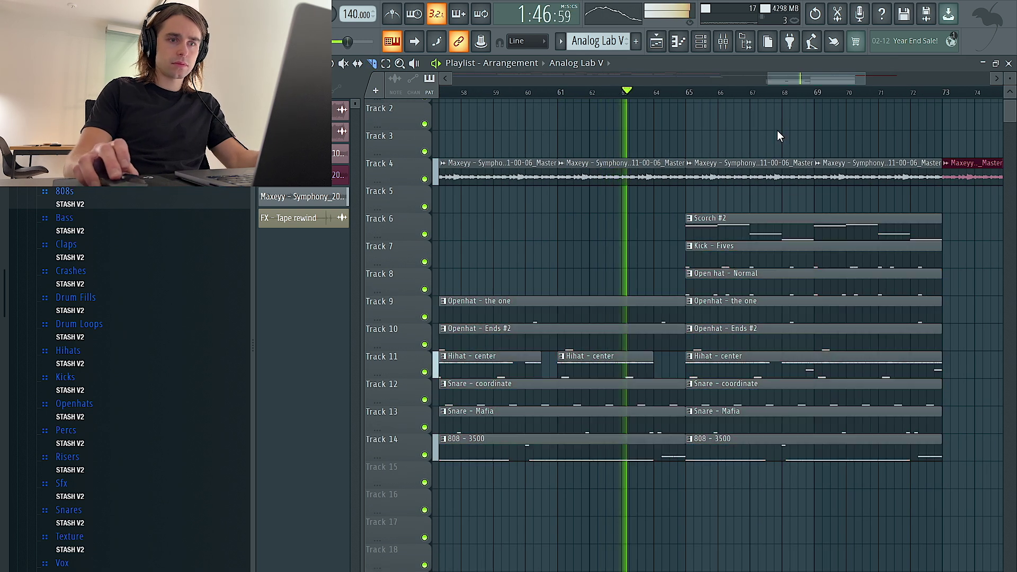
{"action": "scroll", "coordinate": [784, 201], "scroll_direction": "up", "scroll_amount": 2}
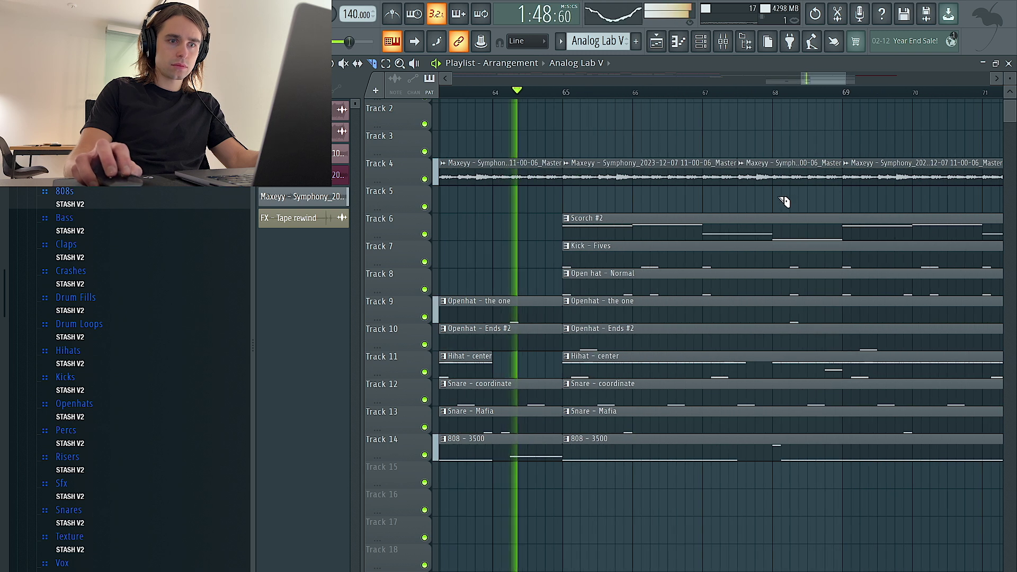
{"action": "left_click_drag", "start_coordinate": [773, 188], "coordinate": [772, 161]}
{"action": "right_click", "coordinate": [758, 176]}
Inspect the Scorch #2 clip's notes in the piano roll with all of them selected, and return to the playlist.
{"action": "left_click", "coordinate": [316, 63]}
{"action": "scroll", "coordinate": [602, 176], "scroll_direction": "down", "scroll_amount": 3}
{"action": "double_click", "coordinate": [697, 223]}
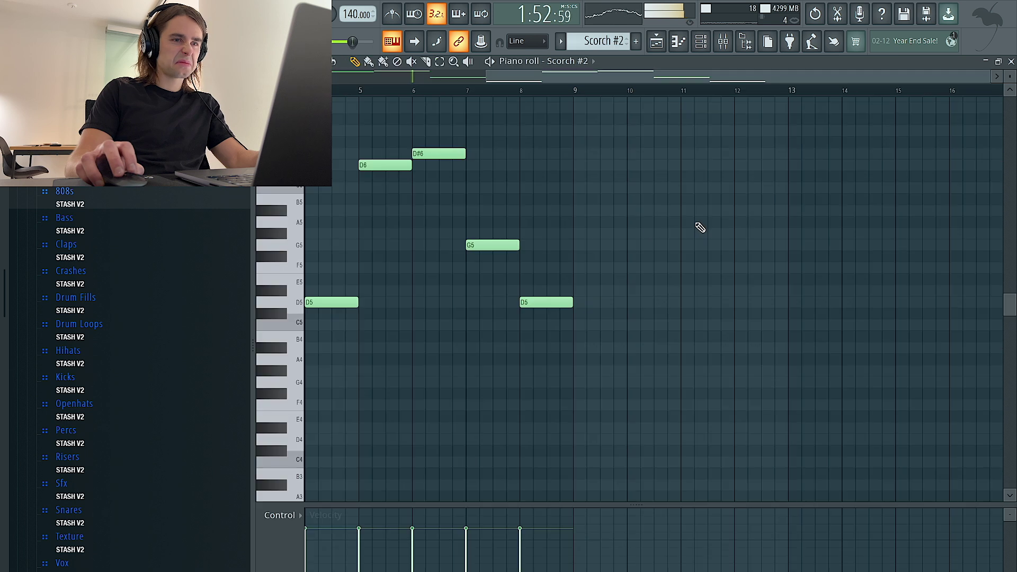
{"action": "key", "text": "ctrl+a"}
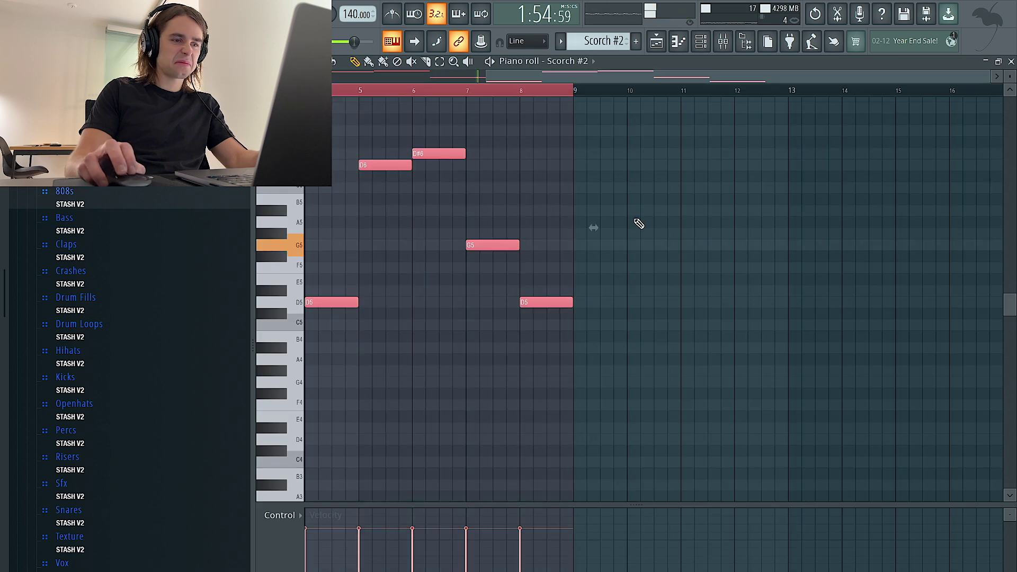
{"action": "key", "text": "space"}
{"action": "key", "text": "ctrl+d"}
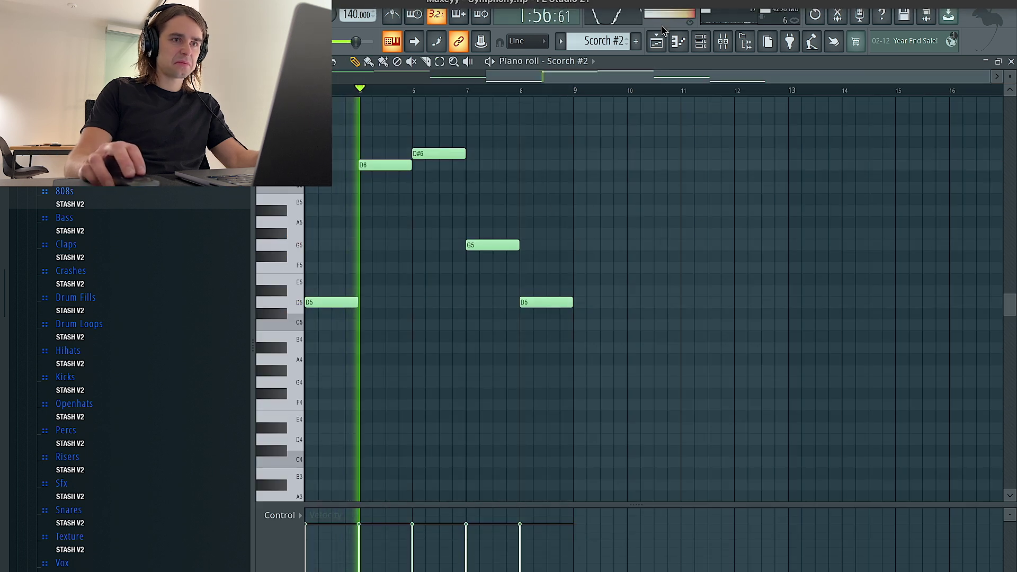
{"action": "left_click", "coordinate": [656, 41]}
Replace the cut Track 4 audio between bars 65 and 73 with two duplicates of the preceding uncut four-bar clip.
{"action": "scroll", "coordinate": [702, 133], "scroll_direction": "down", "scroll_amount": 3}
{"action": "right_click", "coordinate": [729, 179]}
{"action": "left_click_drag", "start_coordinate": [660, 174], "coordinate": [536, 173]}
{"action": "key", "text": "ctrl+b"}
{"action": "key", "text": "ctrl+b"}
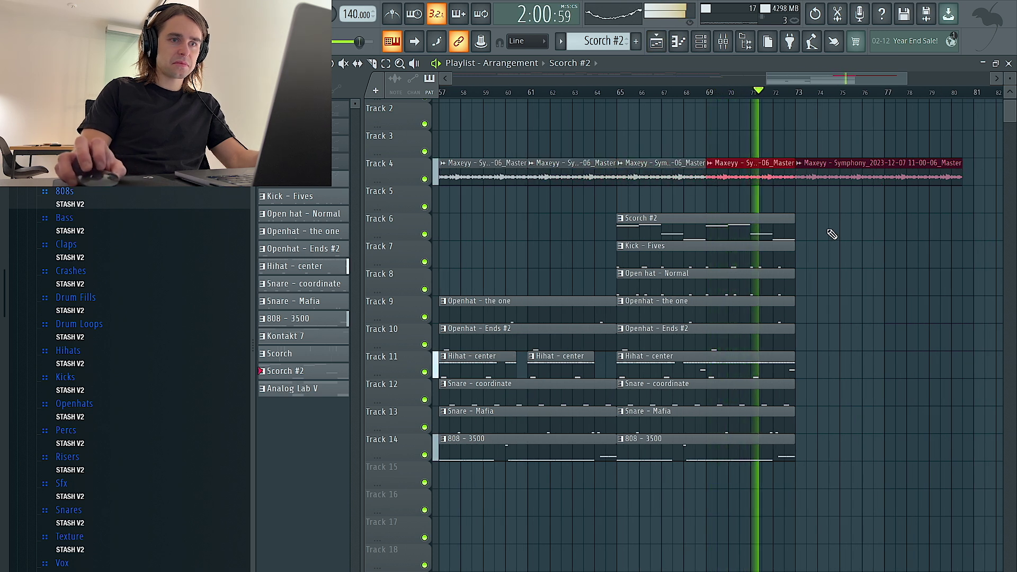
Duplicate the bar 65 layers to bars 73 and 81, leaving out Scorch #2, Open hat, Hihat and 808 at bar 73.
{"action": "scroll", "coordinate": [836, 228], "scroll_direction": "down", "scroll_amount": 5}
{"action": "left_click_drag", "start_coordinate": [911, 487], "coordinate": [785, 268]}
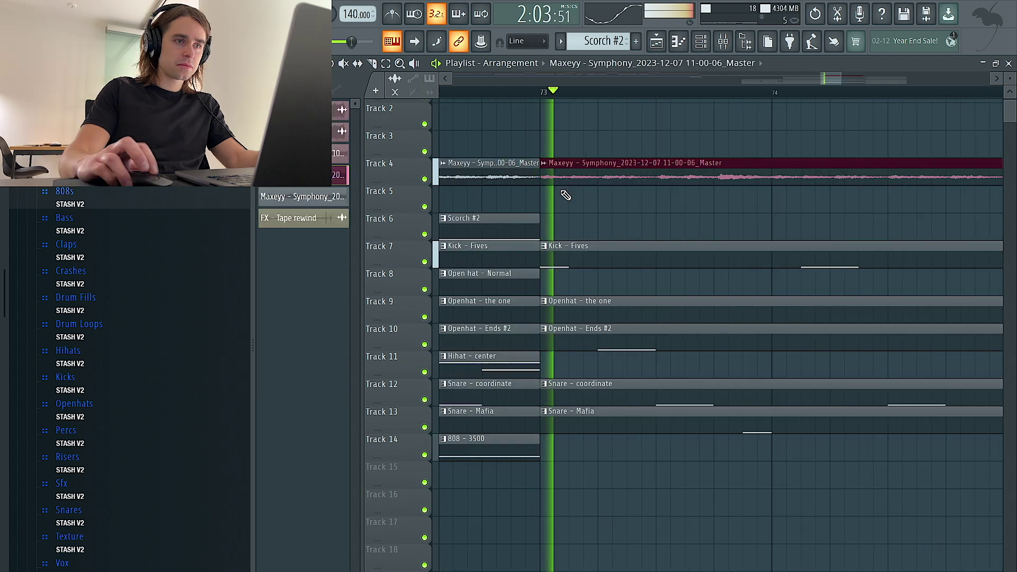
{"action": "scroll", "coordinate": [565, 194], "scroll_direction": "down", "scroll_amount": 5}
{"action": "scroll", "coordinate": [700, 198], "scroll_direction": "down", "scroll_amount": 2}
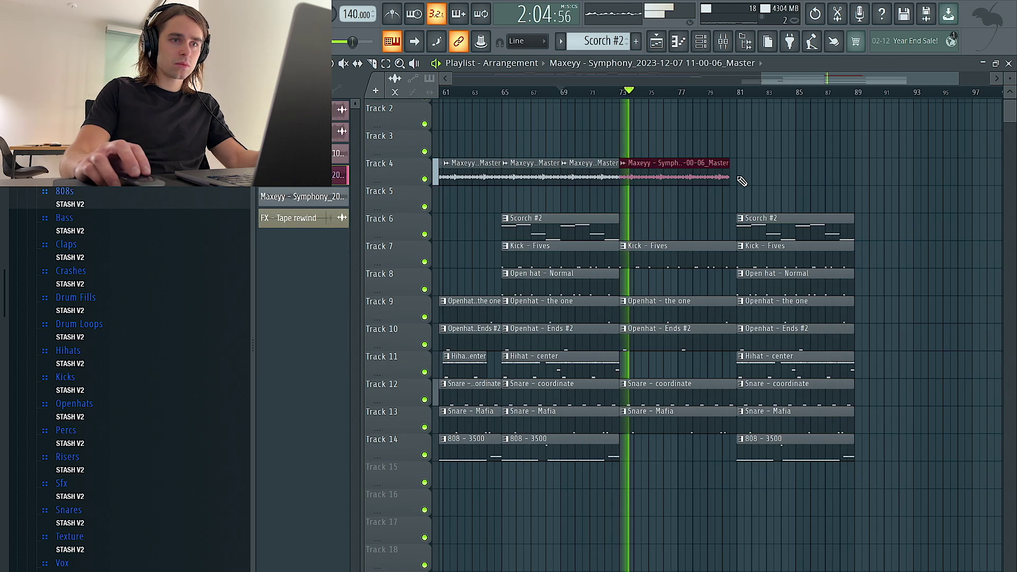
Place the Maxeyy - Symphony audio clip on Track 4 at bar 81 with its end at bar 89.
{"action": "left_click", "coordinate": [751, 180]}
{"action": "scroll", "coordinate": [847, 171], "scroll_direction": "up", "scroll_amount": 5}
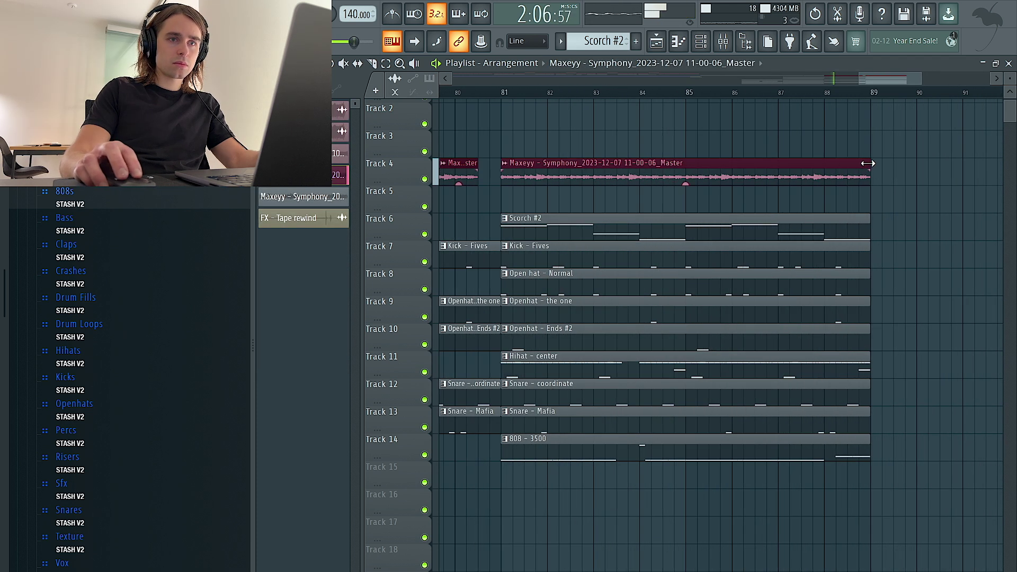
Add a Hihat - center clip about three bars long to Track 11 at bar 77.
{"action": "scroll", "coordinate": [848, 175], "scroll_direction": "down", "scroll_amount": 4}
{"action": "right_click", "coordinate": [686, 251]}
{"action": "left_click", "coordinate": [682, 283]}
{"action": "left_click_drag", "start_coordinate": [672, 372], "coordinate": [589, 365]}
{"action": "key", "text": "ctrl+b"}
{"action": "left_click_drag", "start_coordinate": [659, 369], "coordinate": [736, 361]}
Delete the Snare - Mafia clip that starts at bar 81 while keeping the one at bar 73.
{"action": "scroll", "coordinate": [758, 361], "scroll_direction": "up", "scroll_amount": 3}
{"action": "right_click", "coordinate": [729, 415]}
{"action": "key", "text": "ctrl+z"}
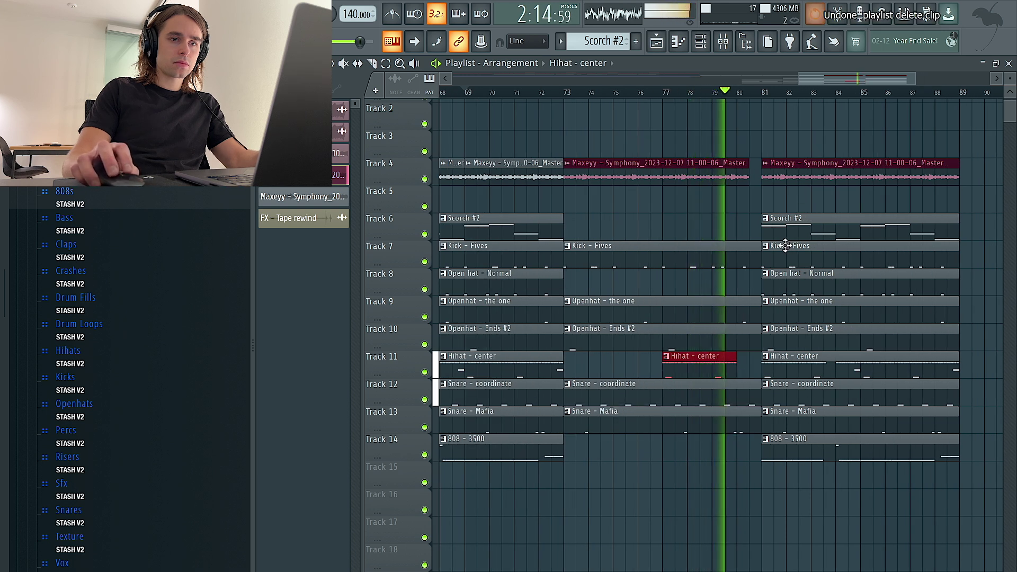
{"action": "right_click", "coordinate": [787, 416]}
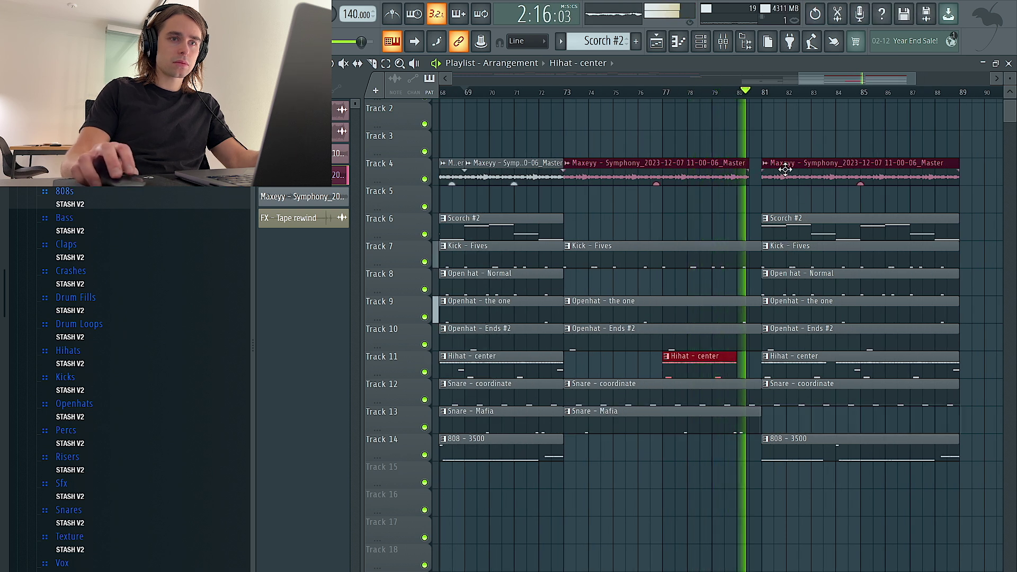
Check the notes of the Scorch #2 clip at bar 81 and remove that clip from Track 6.
{"action": "double_click", "coordinate": [786, 225]}
{"action": "left_click", "coordinate": [657, 41]}
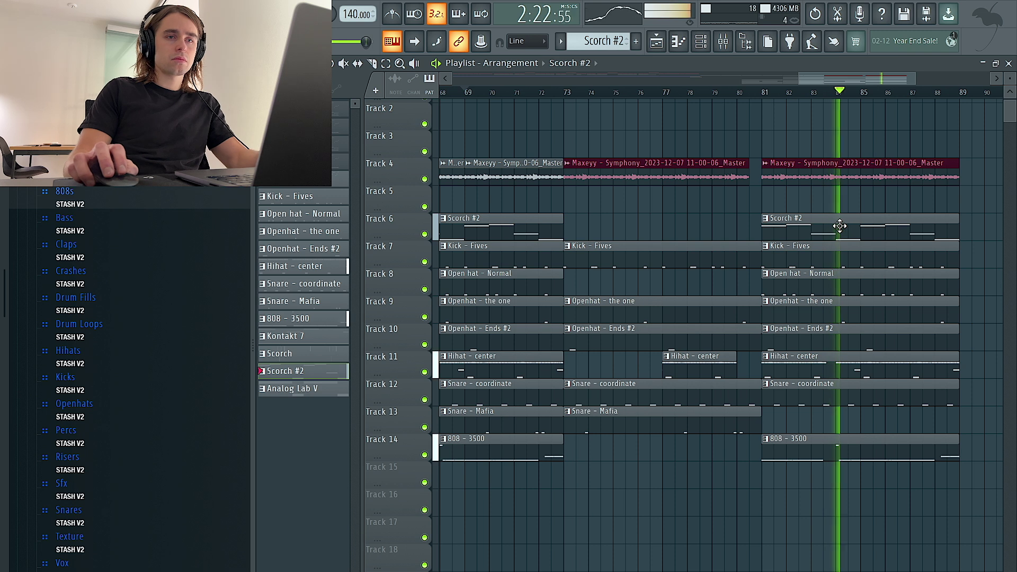
{"action": "scroll", "coordinate": [864, 230], "scroll_direction": "down", "scroll_amount": 5}
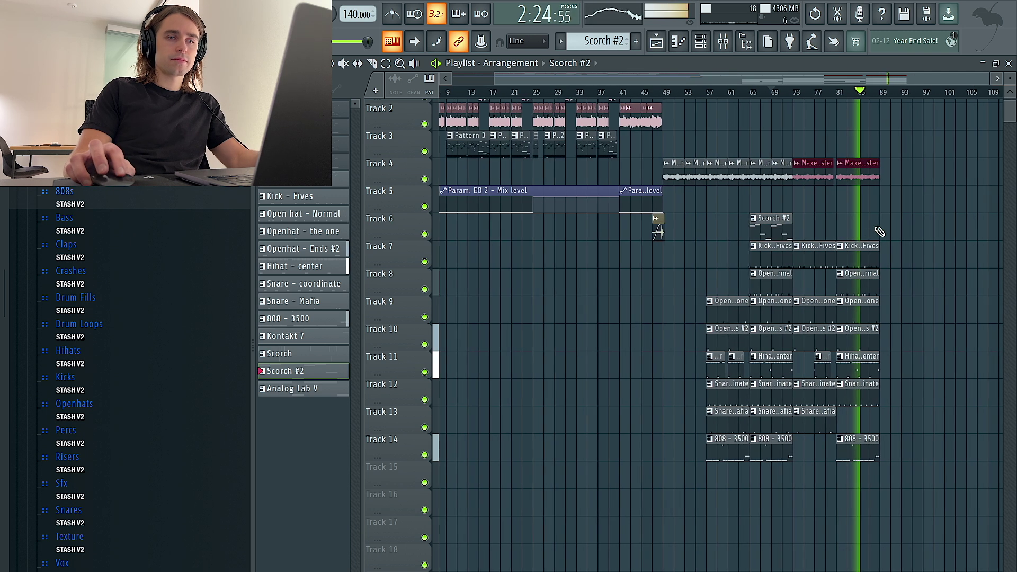
Slice all clips at bar 87 and again three quarters of a bar further, and delete everything after the second cut.
{"action": "scroll", "coordinate": [847, 227], "scroll_direction": "up", "scroll_amount": 5}
{"action": "left_click", "coordinate": [373, 63]}
{"action": "scroll", "coordinate": [726, 193], "scroll_direction": "right", "scroll_amount": 3}
{"action": "key", "text": "space"}
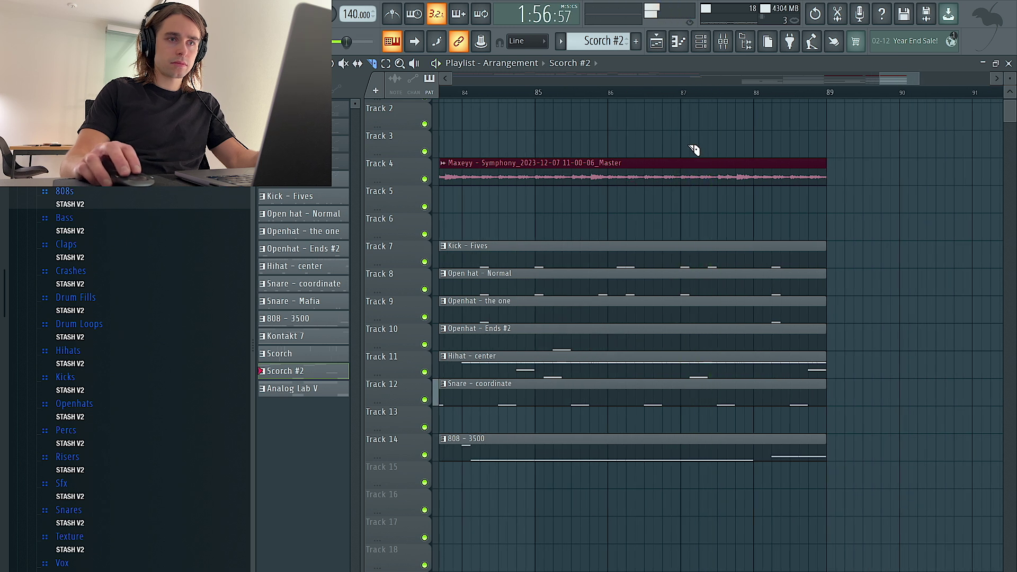
{"action": "left_click_drag", "start_coordinate": [689, 488], "coordinate": [690, 489]}
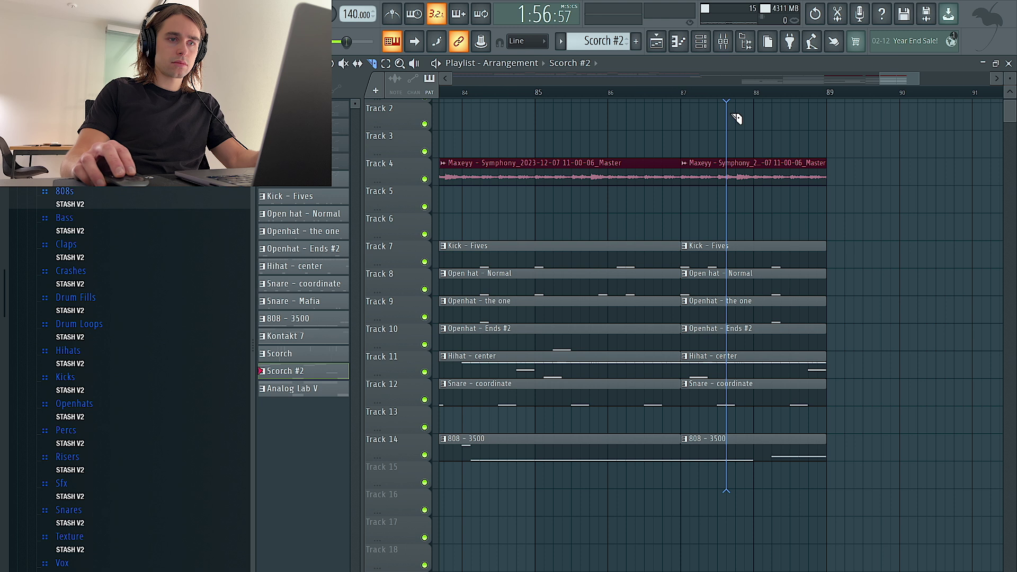
{"action": "left_click_drag", "start_coordinate": [739, 115], "coordinate": [739, 114]}
{"action": "left_click_drag", "start_coordinate": [761, 117], "coordinate": [811, 469]}
{"action": "key", "text": "Delete"}
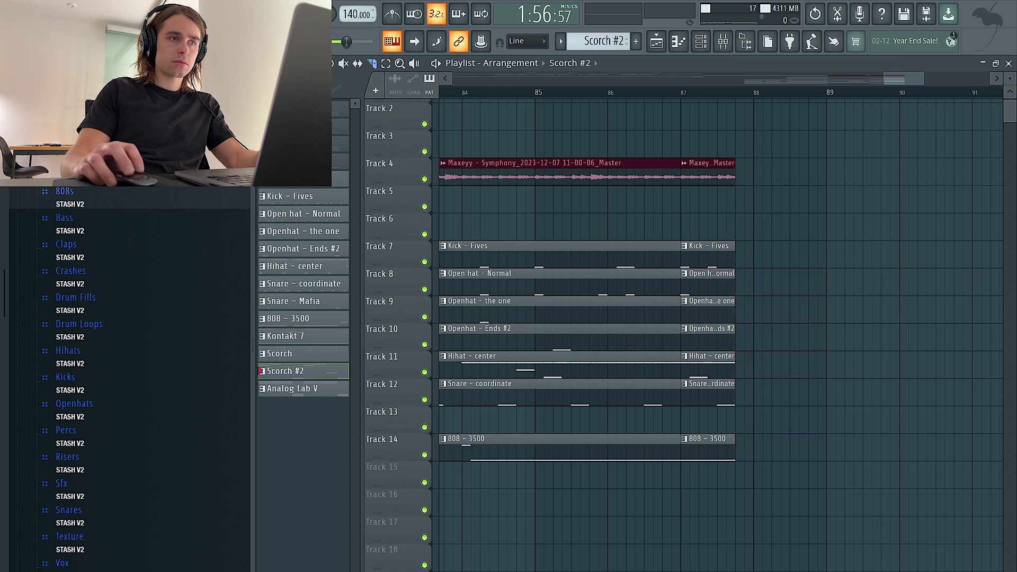
Copy the three-quarter-bar slices of all tracks from bar 87 to bar 88.
{"action": "left_click", "coordinate": [588, 92]}
{"action": "left_click_drag", "start_coordinate": [719, 130], "coordinate": [729, 515]}
{"action": "left_click_drag", "start_coordinate": [707, 450], "coordinate": [780, 447]}
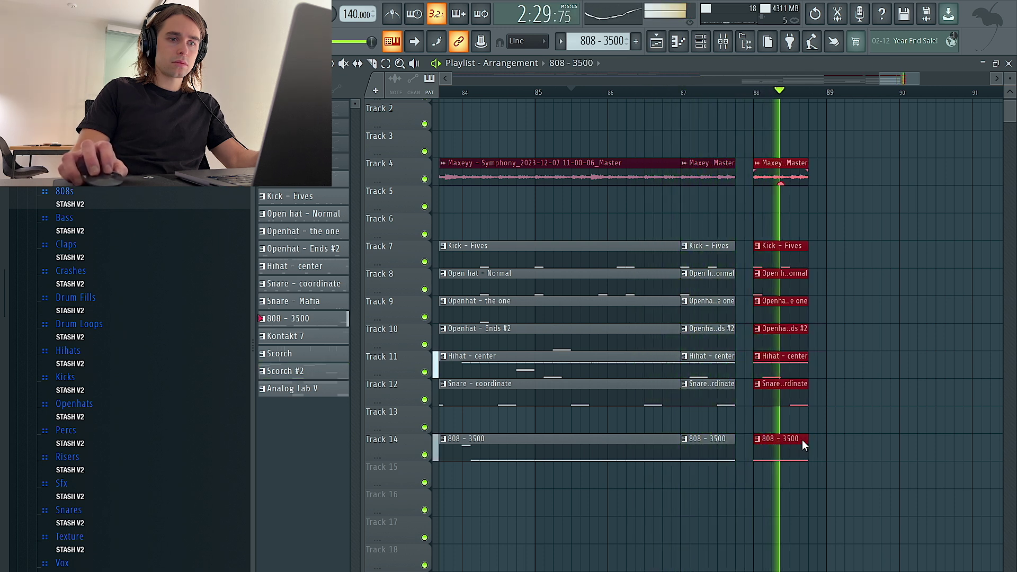
Shorten the bar 88 slices to about three eighths of a bar and add quarter-bar repeats across the bar's second half.
{"action": "mouse_move", "coordinate": [803, 443]}
{"action": "left_mouse_down"}
{"action": "mouse_move", "coordinate": [774, 440]}
{"action": "mouse_move", "coordinate": [809, 440]}
{"action": "left_mouse_up"}
{"action": "key", "text": "ctrl+b"}
{"action": "key", "text": "ctrl+b"}
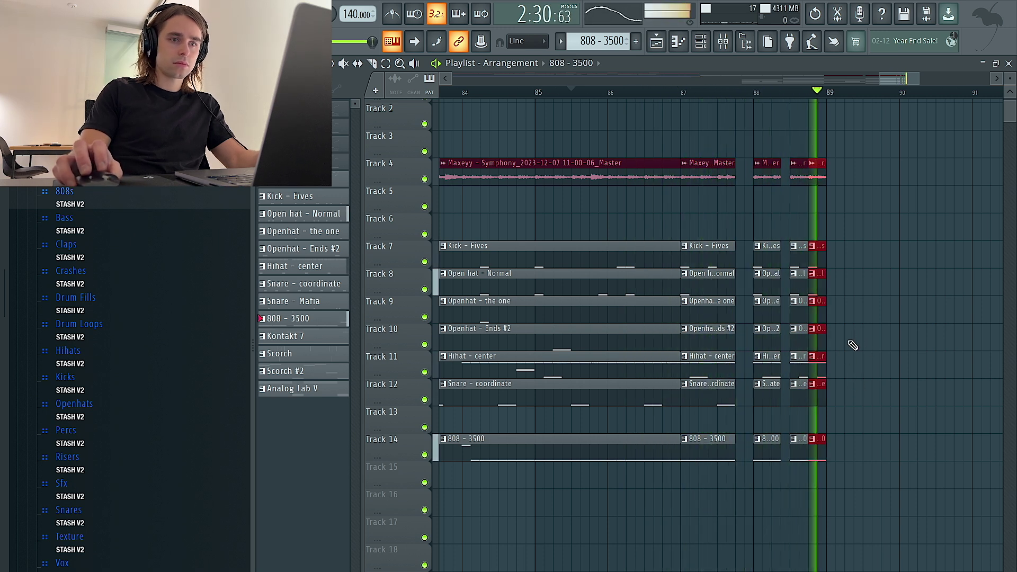
Shorten the Hihat - center slice at bar 88 to about an eighth of a bar and replace the two following hihat slices with copies.
{"action": "right_click", "coordinate": [817, 369]}
{"action": "right_click", "coordinate": [799, 369]}
{"action": "key", "text": "ctrl+z"}
{"action": "scroll", "coordinate": [781, 371], "scroll_direction": "up", "scroll_amount": 3}
{"action": "left_click_drag", "start_coordinate": [780, 369], "coordinate": [745, 365]}
{"action": "left_click", "coordinate": [736, 366]}
{"action": "right_click", "coordinate": [817, 369]}
{"action": "right_click", "coordinate": [852, 372]}
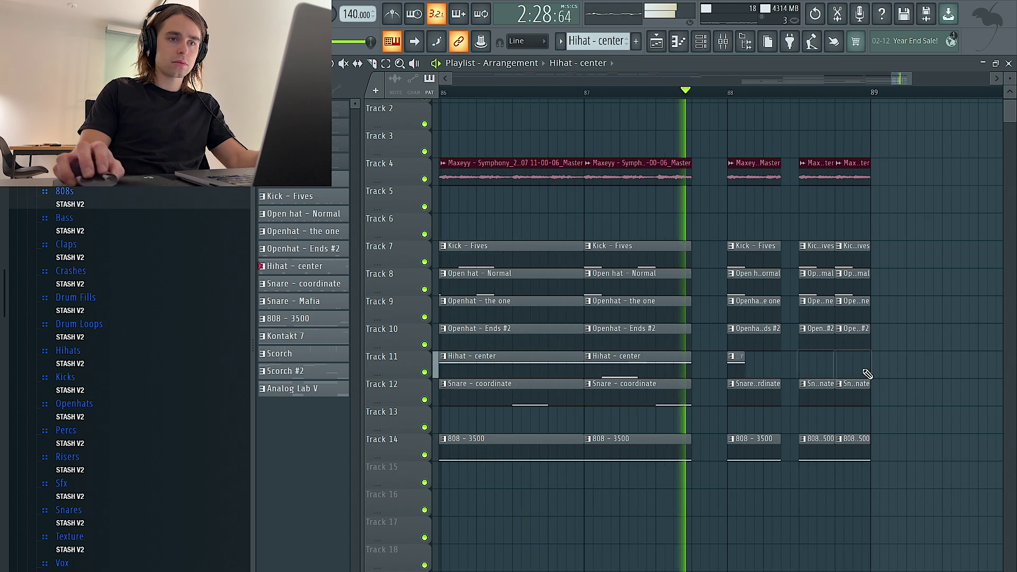
{"action": "left_click", "coordinate": [804, 373]}
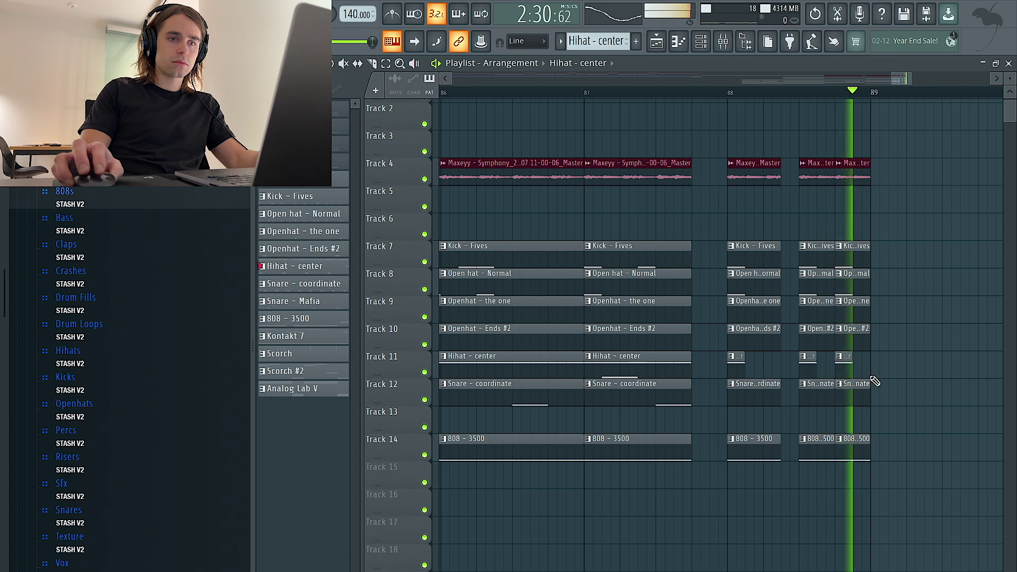
Duplicate the section from bars 57 to 89 onto bar 89 and delete all copied clips from bar 105 onward.
{"action": "scroll", "coordinate": [870, 347], "scroll_direction": "down", "scroll_amount": 5}
{"action": "left_click_drag", "start_coordinate": [853, 460], "coordinate": [744, 213]}
{"action": "key", "text": "Delete"}
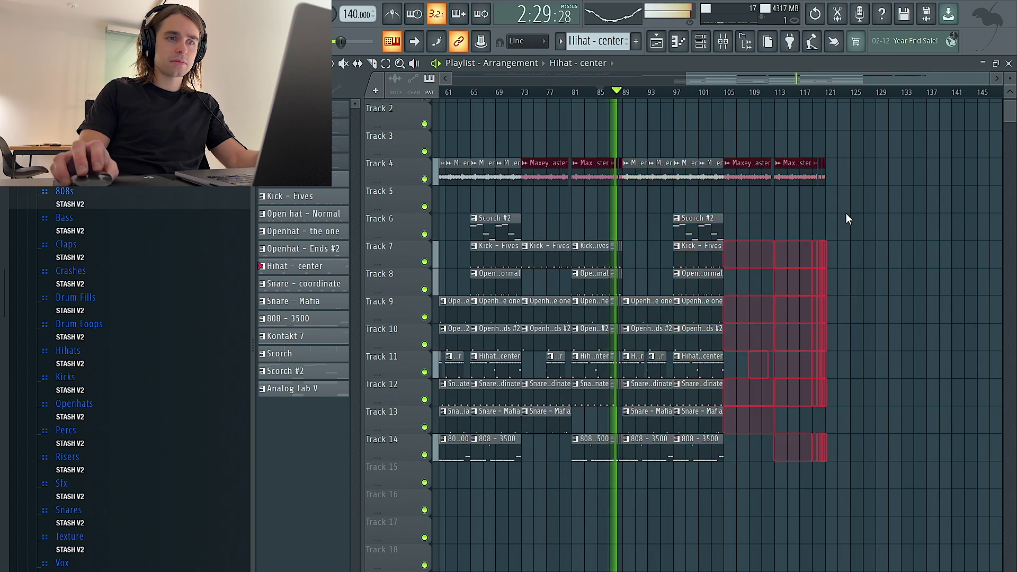
{"action": "left_click_drag", "start_coordinate": [867, 214], "coordinate": [737, 166]}
{"action": "key", "text": "Delete"}
Add a Kick - Fives clip to Track 7 at bar 89.
{"action": "scroll", "coordinate": [741, 180], "scroll_direction": "up", "scroll_amount": 5}
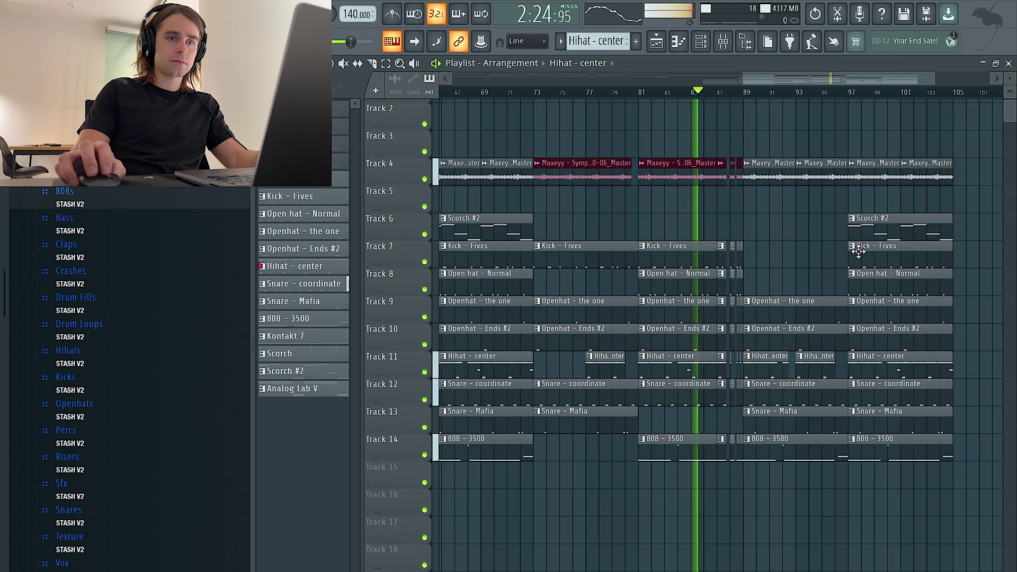
{"action": "left_click", "coordinate": [857, 245]}
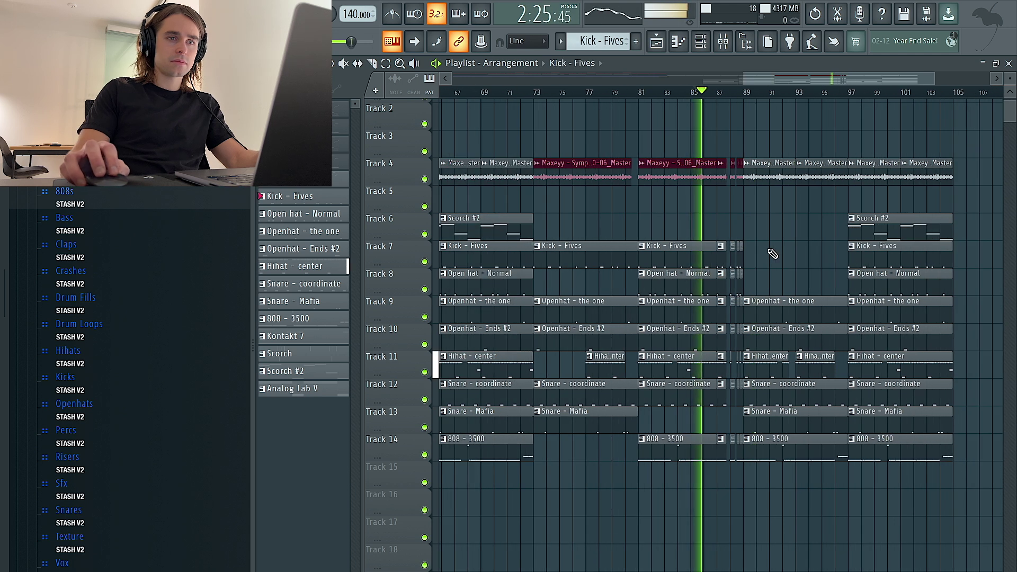
{"action": "left_click", "coordinate": [747, 251]}
Delete the last short audio slice on Track 4 in the quarter bar before bar 89.
{"action": "scroll", "coordinate": [745, 233], "scroll_direction": "up", "scroll_amount": 4}
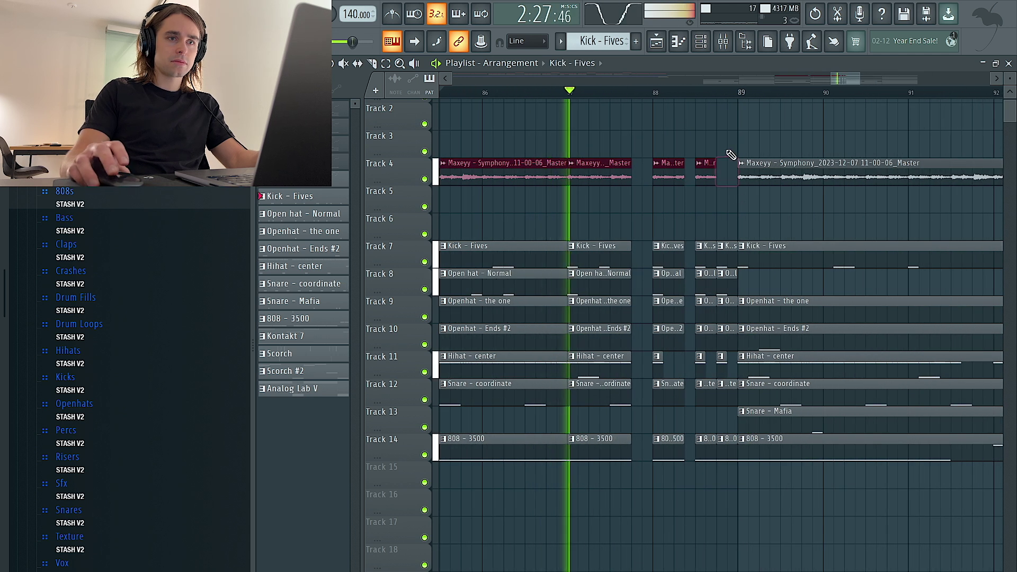
{"action": "scroll", "coordinate": [775, 235], "scroll_direction": "down", "scroll_amount": 5}
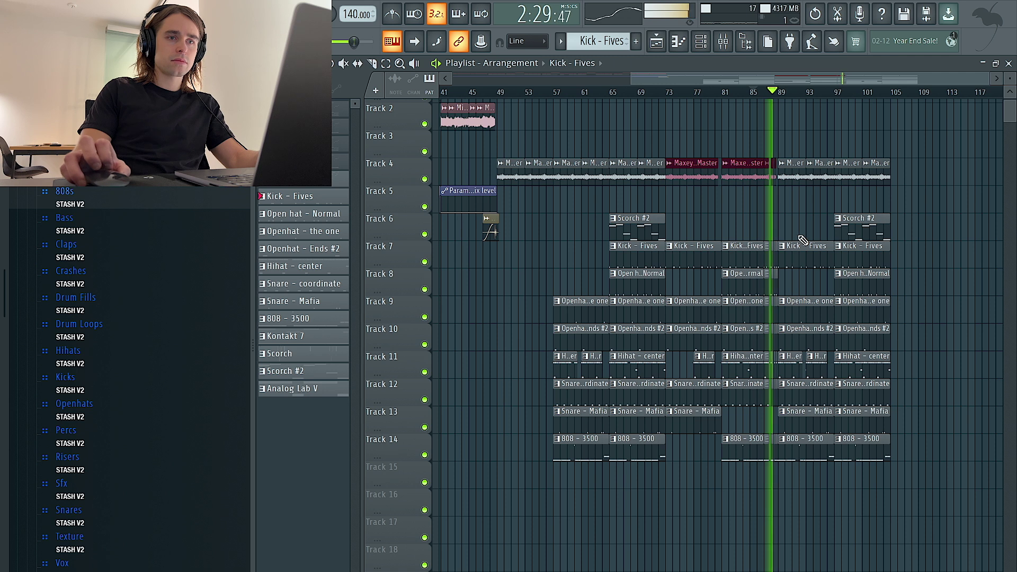
{"action": "scroll", "coordinate": [796, 241], "scroll_direction": "up", "scroll_amount": 10}
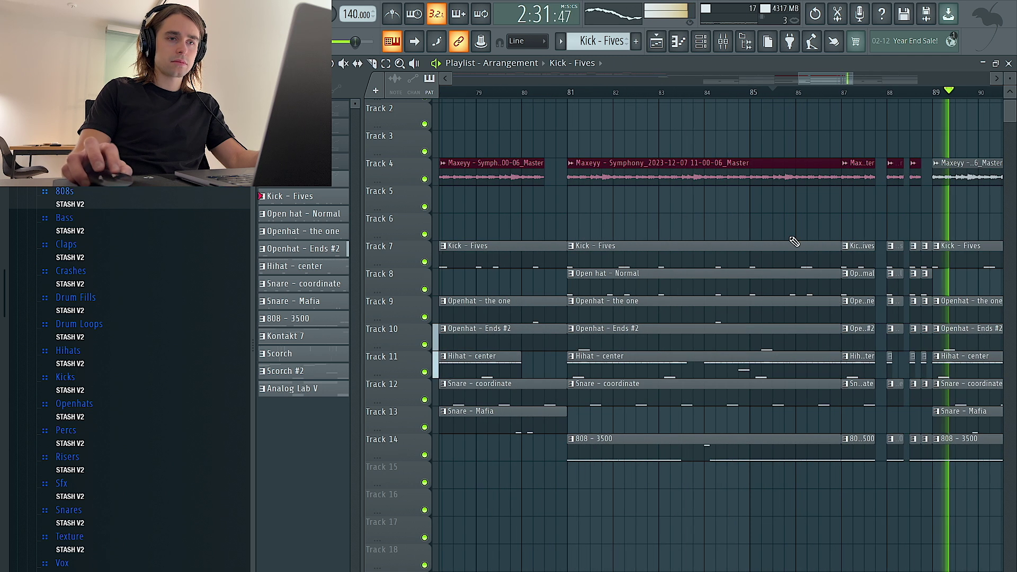
Trim the ends of the last drum and 808 slices so they stop slightly before bar 89.
{"action": "key", "text": "space"}
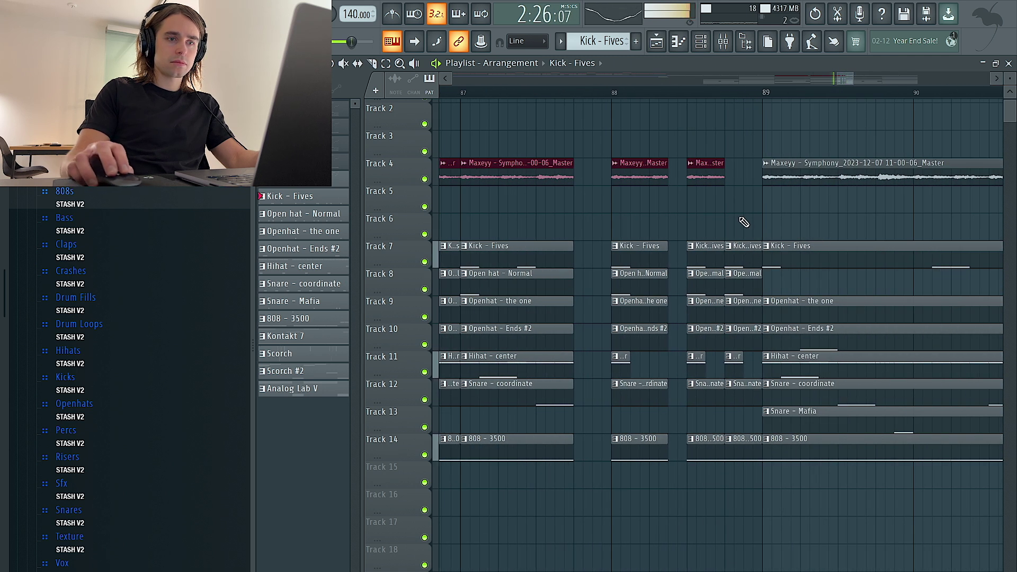
{"action": "left_click_drag", "start_coordinate": [760, 445], "coordinate": [753, 443]}
{"action": "key", "text": "space"}
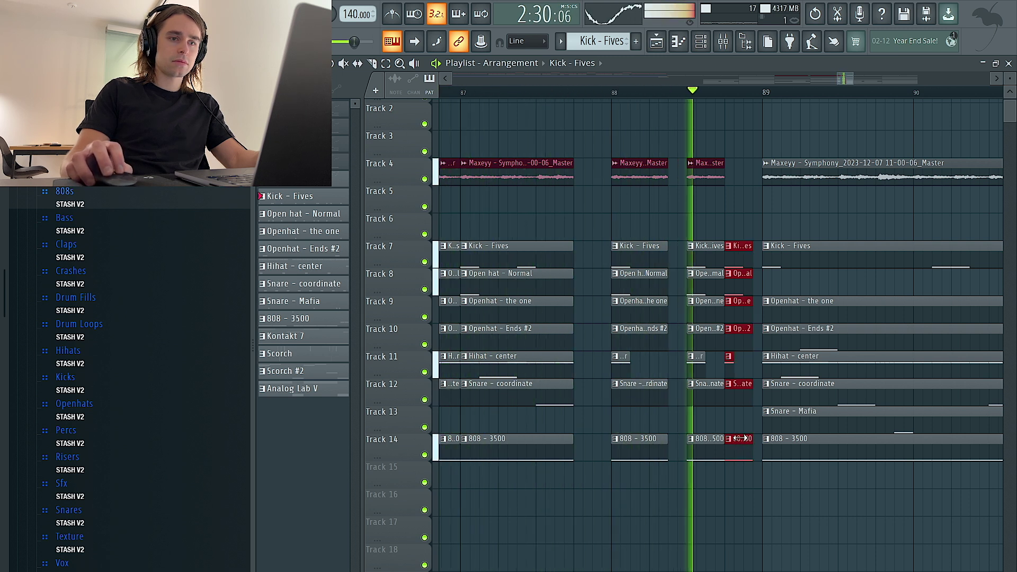
Undo the trims on the last drum and 808 slices, and shorten only the last 808 slice before bar 89.
{"action": "key", "text": "space"}
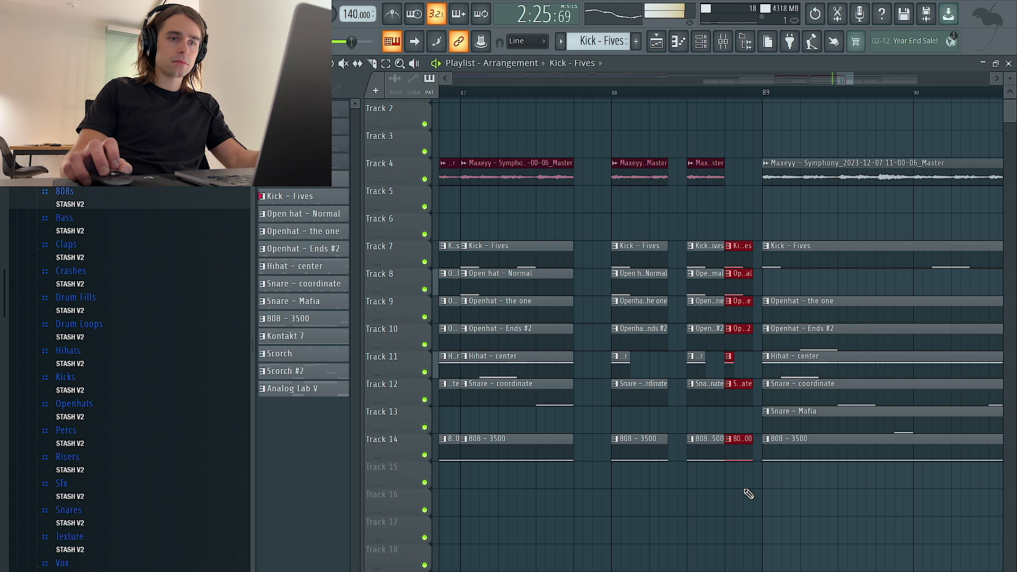
{"action": "key", "text": "ctrl+z"}
{"action": "key", "text": "space"}
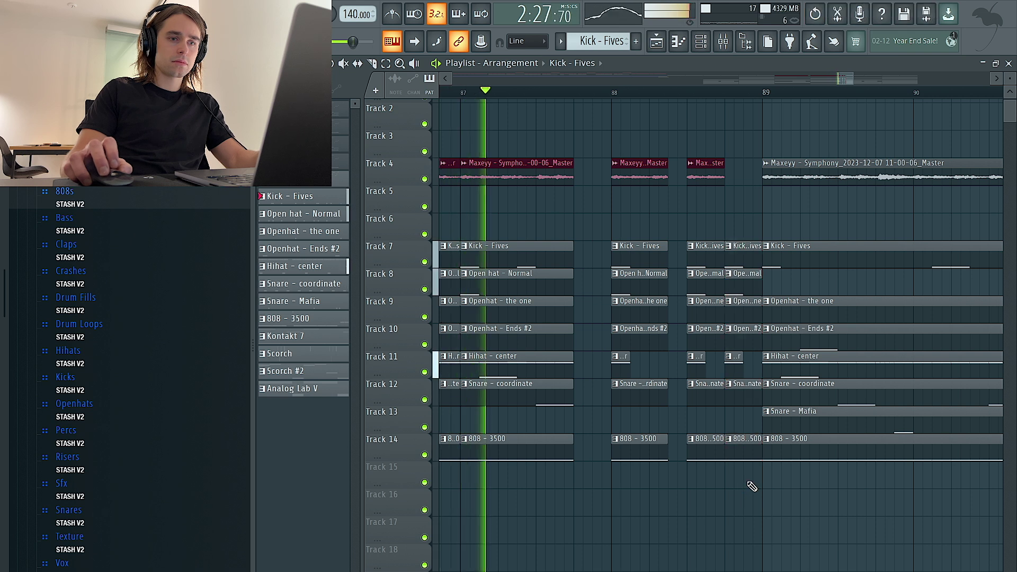
{"action": "left_click_drag", "start_coordinate": [757, 439], "coordinate": [741, 438]}
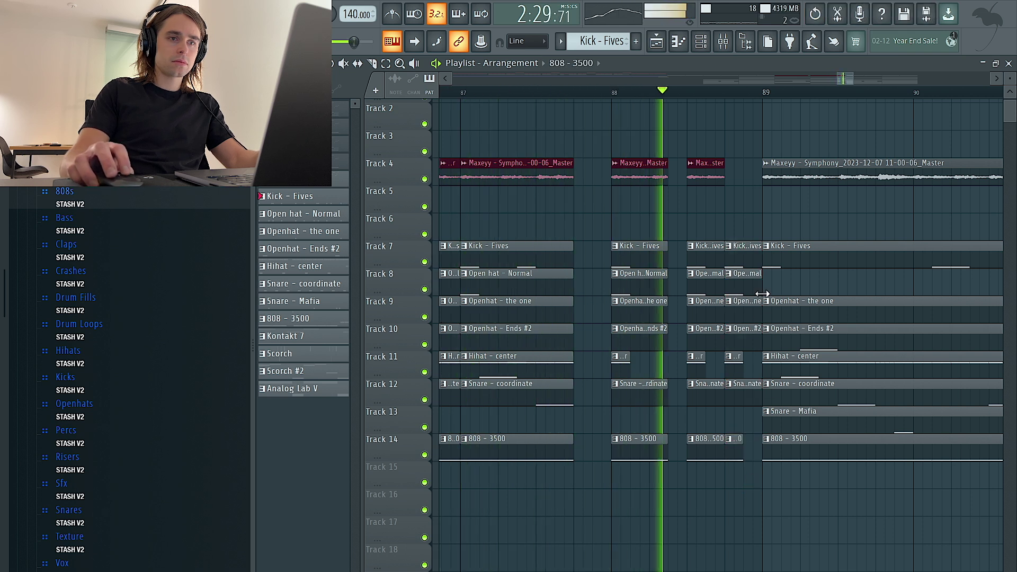
{"action": "scroll", "coordinate": [776, 299], "scroll_direction": "down", "scroll_amount": 6}
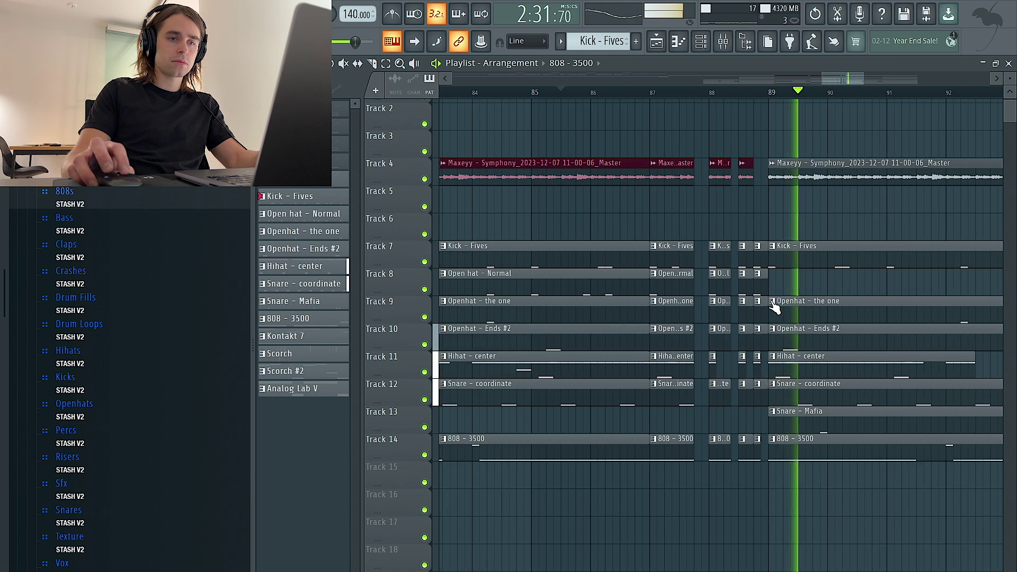
Add a Scorch #2 clip to Track 6 at bar 89.
{"action": "scroll", "coordinate": [772, 310], "scroll_direction": "down", "scroll_amount": 6}
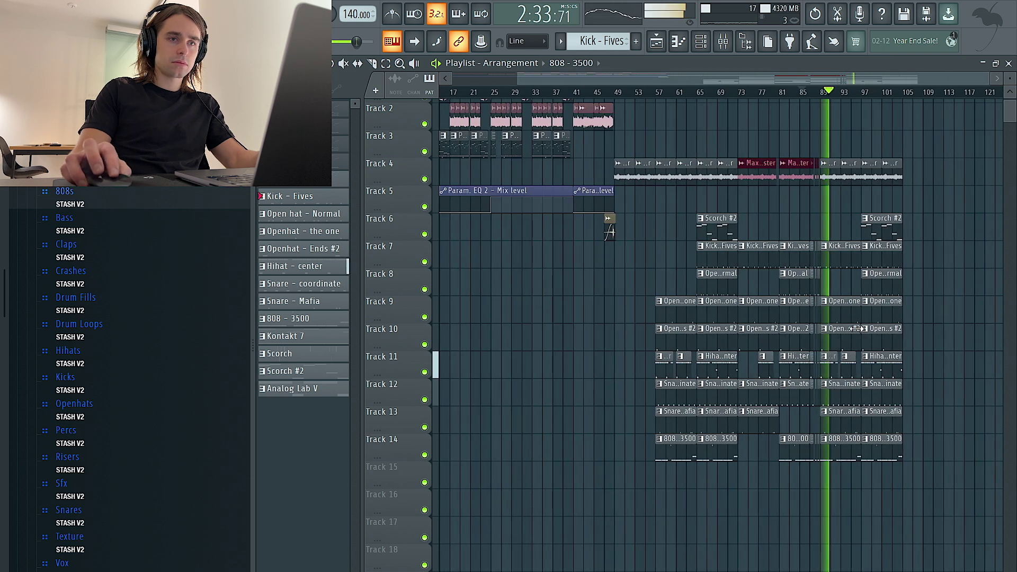
{"action": "left_click_drag", "start_coordinate": [922, 460], "coordinate": [623, 243]}
{"action": "left_click", "coordinate": [830, 226]}
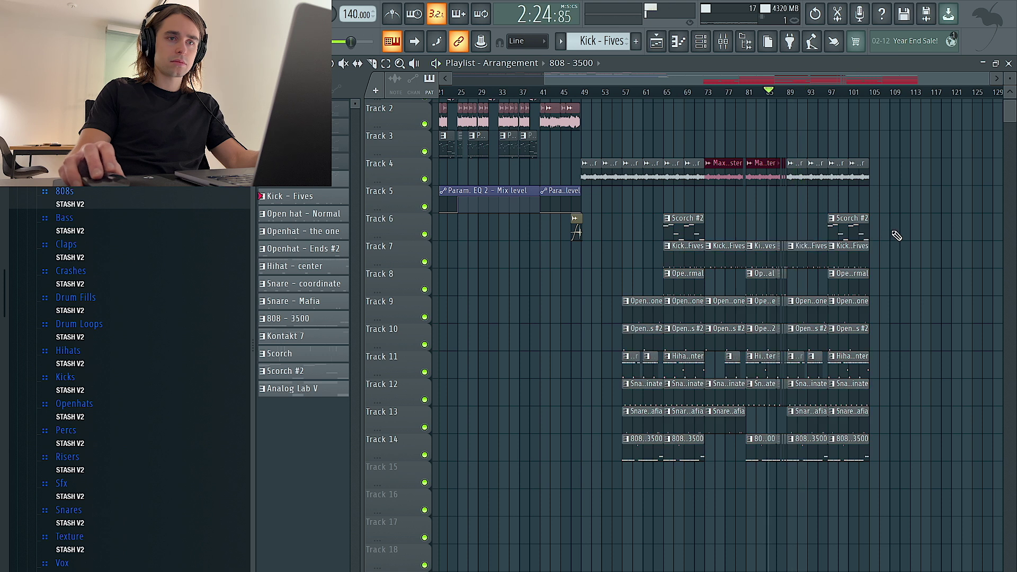
Trim the clips ending at bar 105 slightly short, leaving the Snare - coordinate clip at full length.
{"action": "scroll", "coordinate": [859, 245], "scroll_direction": "up", "scroll_amount": 6}
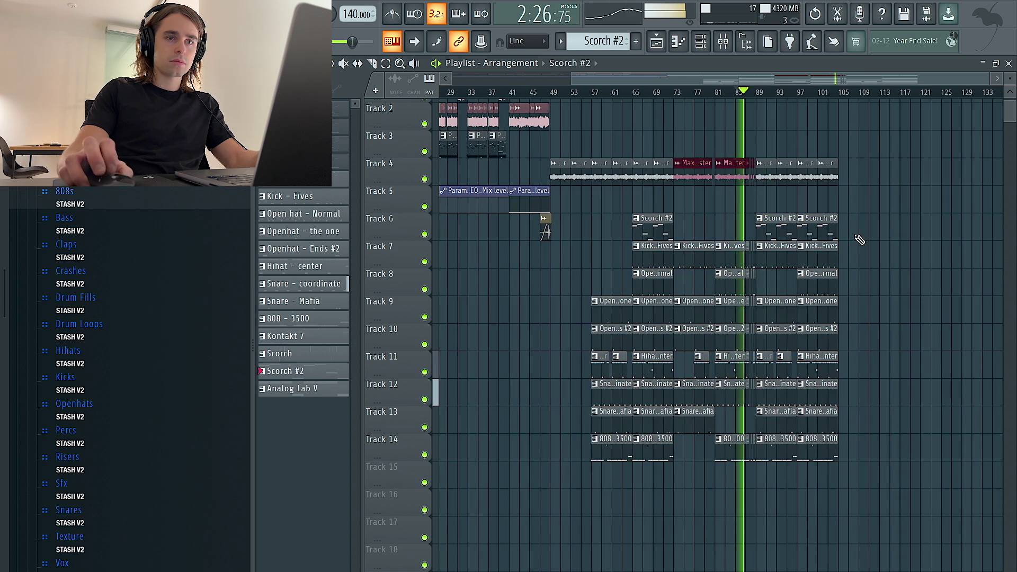
{"action": "left_click_drag", "start_coordinate": [894, 137], "coordinate": [903, 492]}
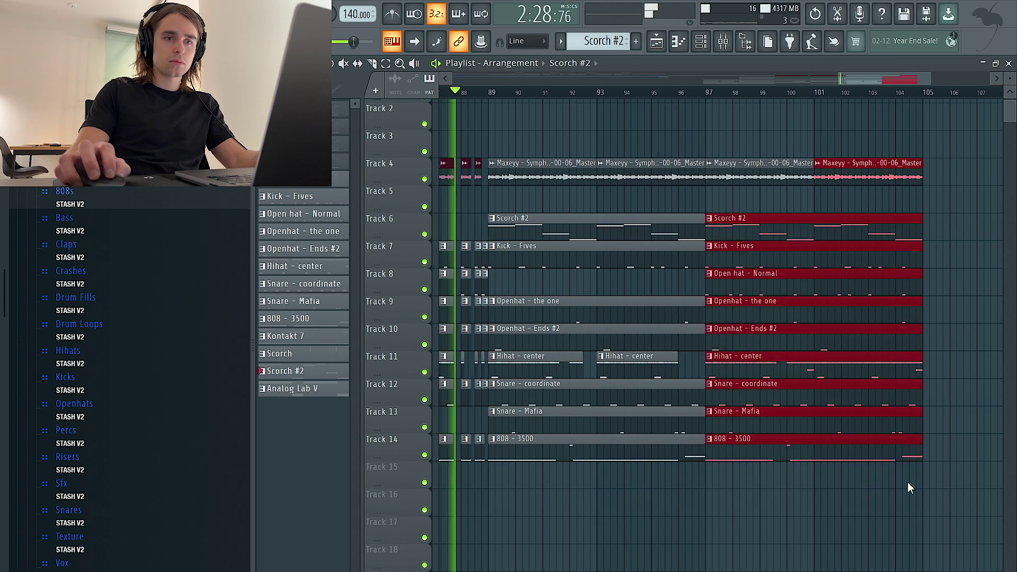
{"action": "left_click", "coordinate": [917, 383], "text": "ctrl+shift"}
{"action": "left_click_drag", "start_coordinate": [917, 362], "coordinate": [909, 364]}
{"action": "scroll", "coordinate": [909, 363], "scroll_direction": "down", "scroll_amount": 6}
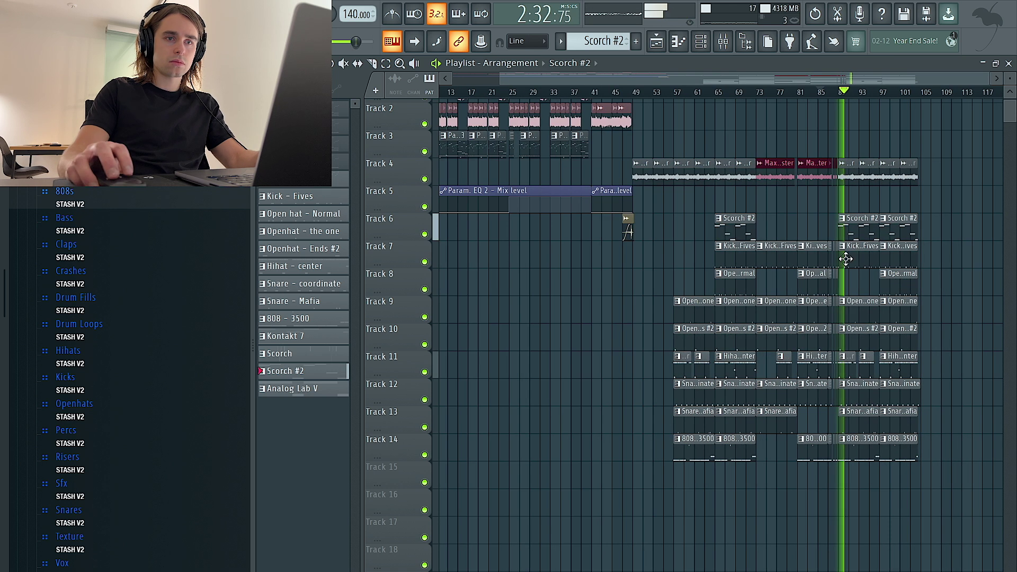
Transpose the notes of the Scorch #2 pattern up one octave in the piano roll and return to the playlist.
{"action": "double_click", "coordinate": [849, 223]}
{"action": "key", "text": "ctrl+Up"}
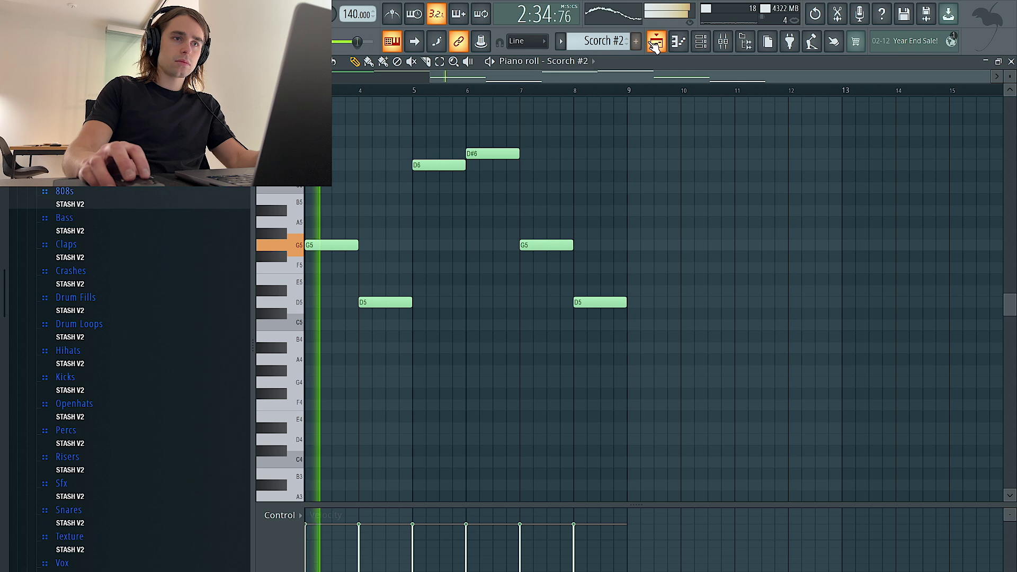
{"action": "key", "text": "F5"}
{"action": "scroll", "coordinate": [879, 228], "scroll_direction": "up", "scroll_amount": 2}
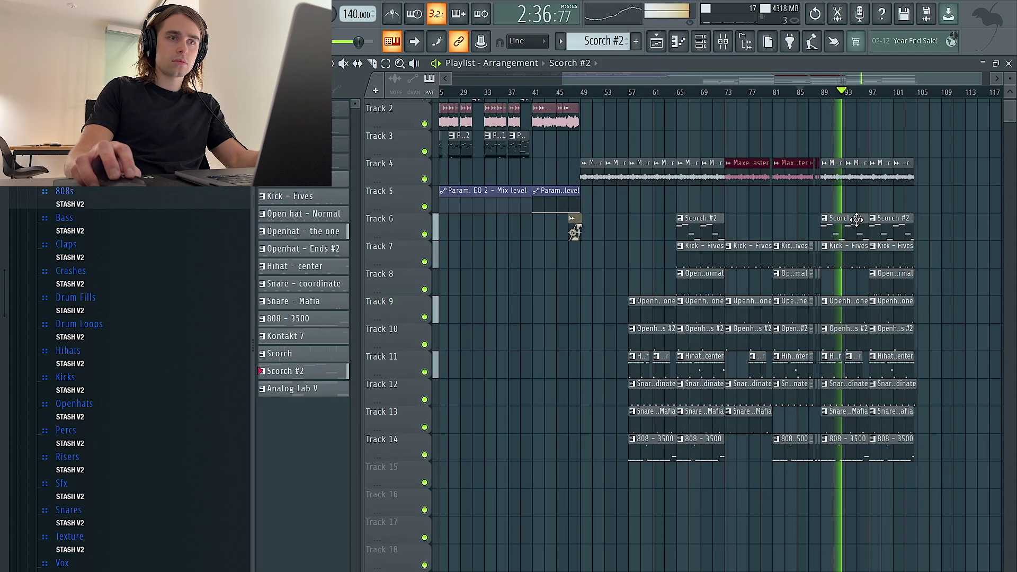
Lower the volume fader of the Scorch #2 mixer track and close the mixer.
{"action": "left_click", "coordinate": [727, 42]}
{"action": "left_click", "coordinate": [747, 44]}
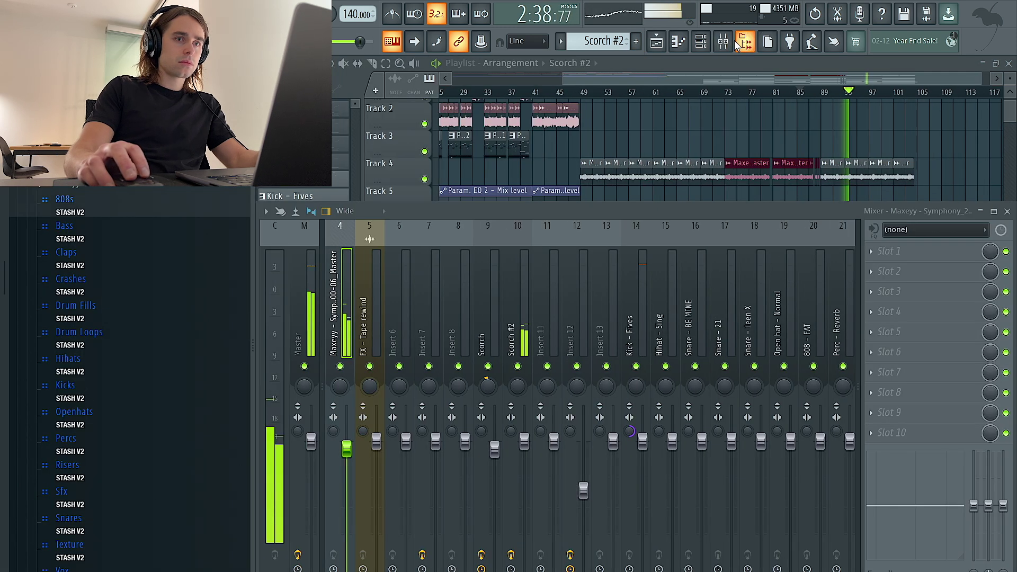
{"action": "left_click", "coordinate": [518, 422]}
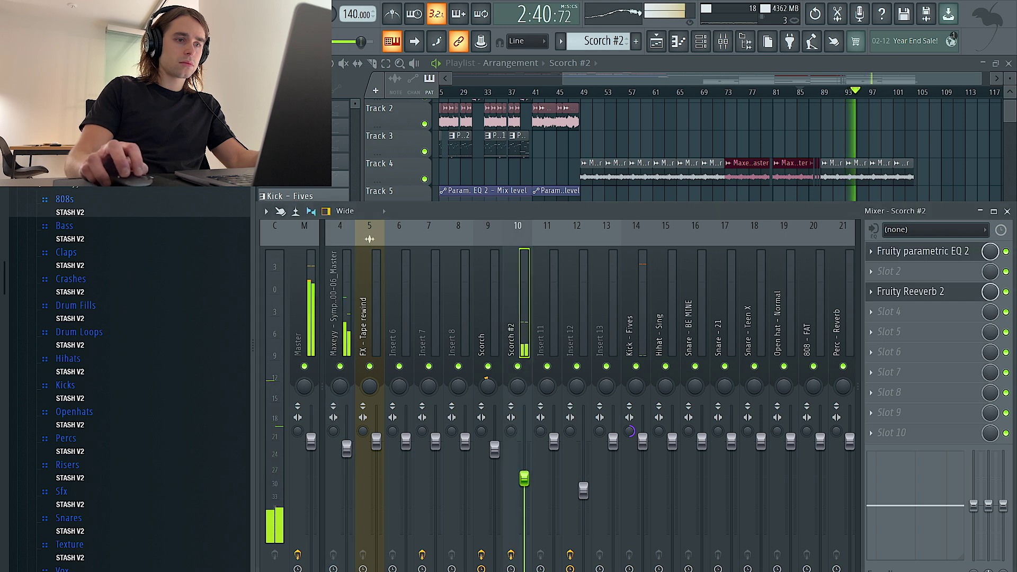
{"action": "left_click", "coordinate": [1008, 211]}
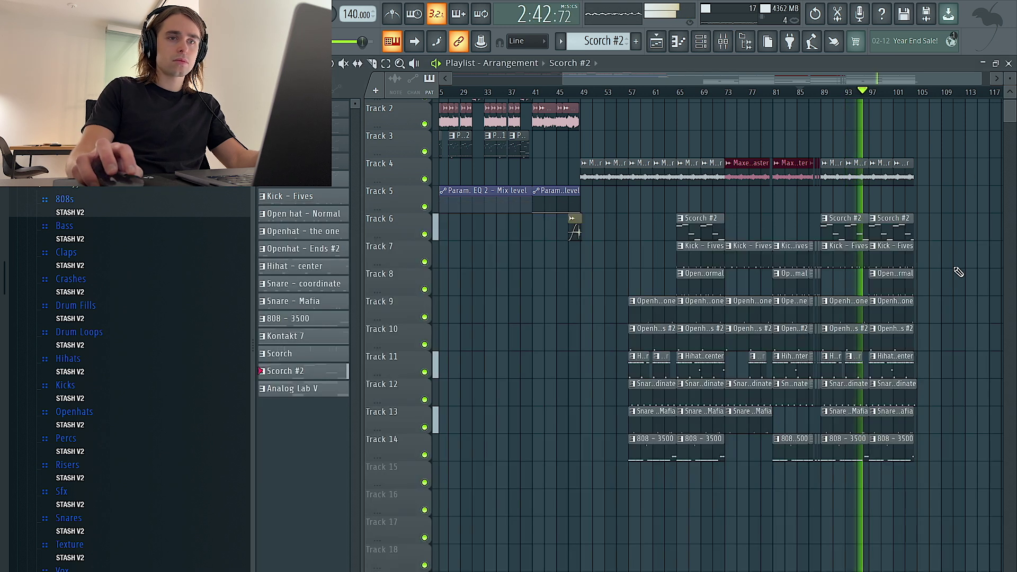
Copy the Miguel Grac_a Moura sample clips from the start of Track 2 to Track 3 at bar 105.
{"action": "scroll", "coordinate": [959, 273], "scroll_direction": "down", "scroll_amount": 2}
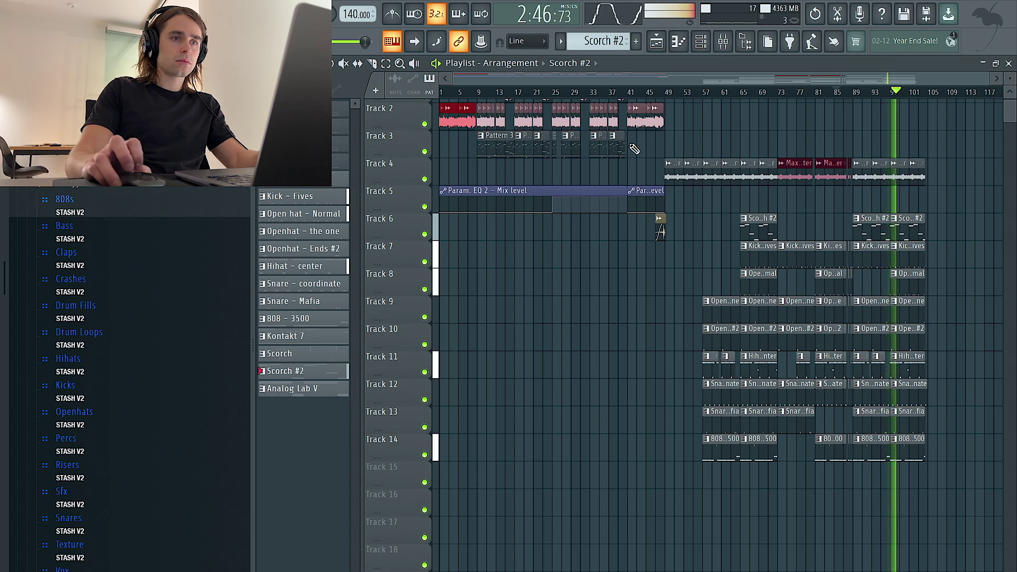
{"action": "scroll", "coordinate": [634, 148], "scroll_direction": "up", "scroll_amount": 2}
{"action": "left_click_drag", "start_coordinate": [483, 120], "coordinate": [945, 168]}
{"action": "scroll", "coordinate": [945, 174], "scroll_direction": "up", "scroll_amount": 4}
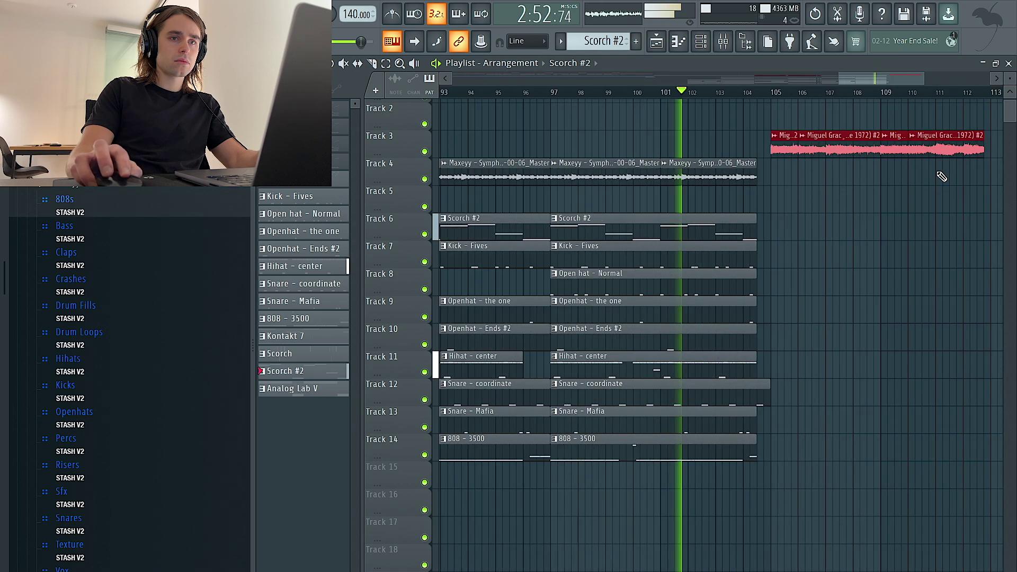
{"action": "scroll", "coordinate": [937, 176], "scroll_direction": "down", "scroll_amount": 5}
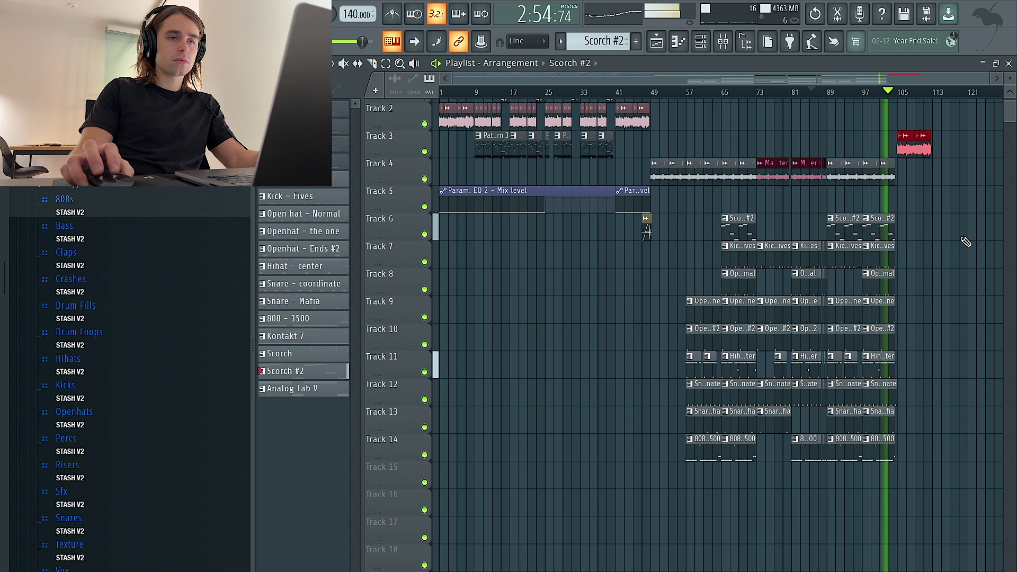
Extend the last Miguel Grac_a Moura sample clip on Track 3 to end just before bar 121.
{"action": "scroll", "coordinate": [966, 242], "scroll_direction": "up", "scroll_amount": 1}
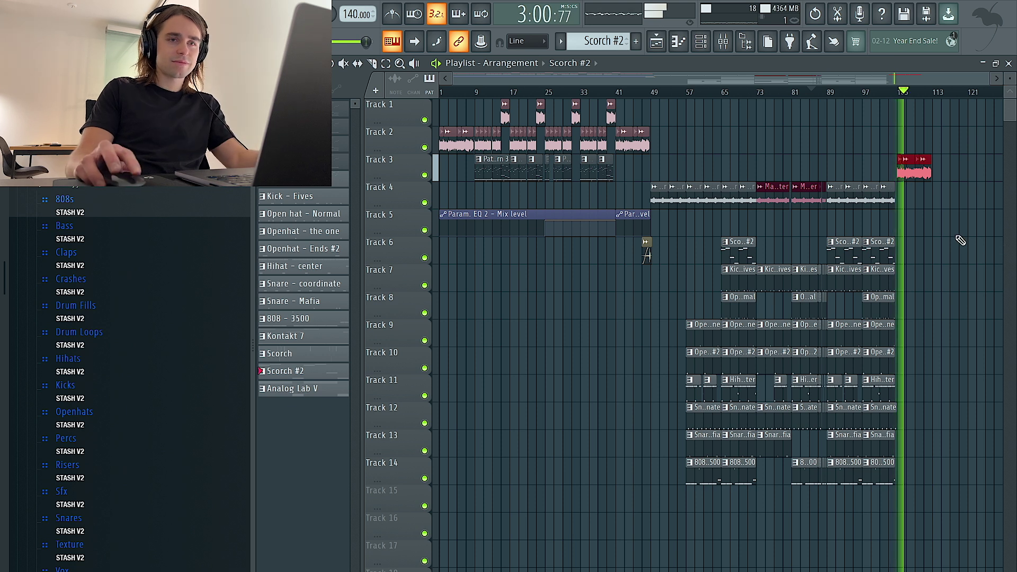
{"action": "scroll", "coordinate": [960, 241], "scroll_direction": "up", "scroll_amount": 4}
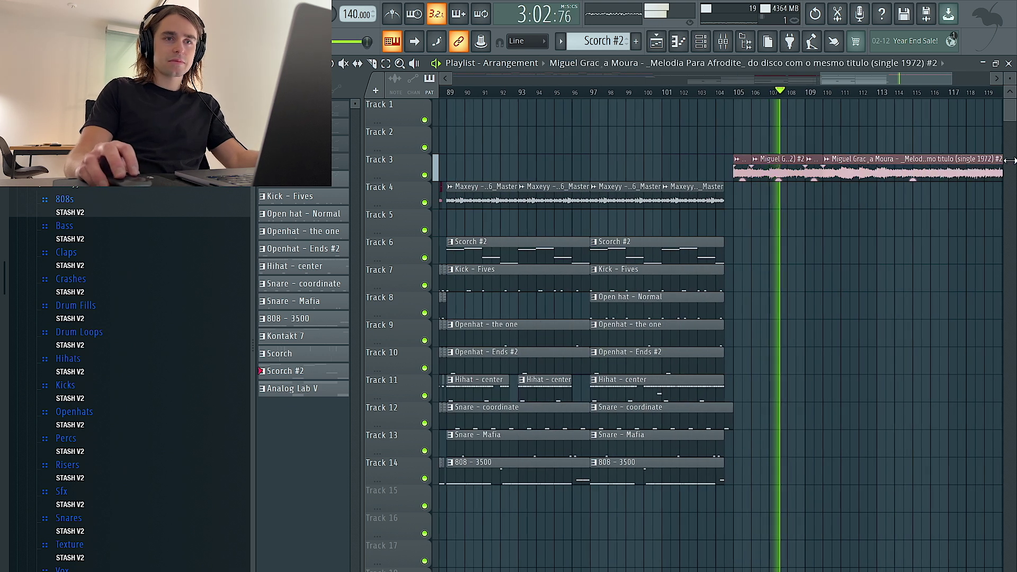
{"action": "left_click_drag", "start_coordinate": [1002, 160], "coordinate": [1013, 160]}
{"action": "scroll", "coordinate": [937, 179], "scroll_direction": "down", "scroll_amount": 4}
{"action": "scroll", "coordinate": [922, 175], "scroll_direction": "up", "scroll_amount": 4}
{"action": "left_click_drag", "start_coordinate": [913, 159], "coordinate": [917, 158]}
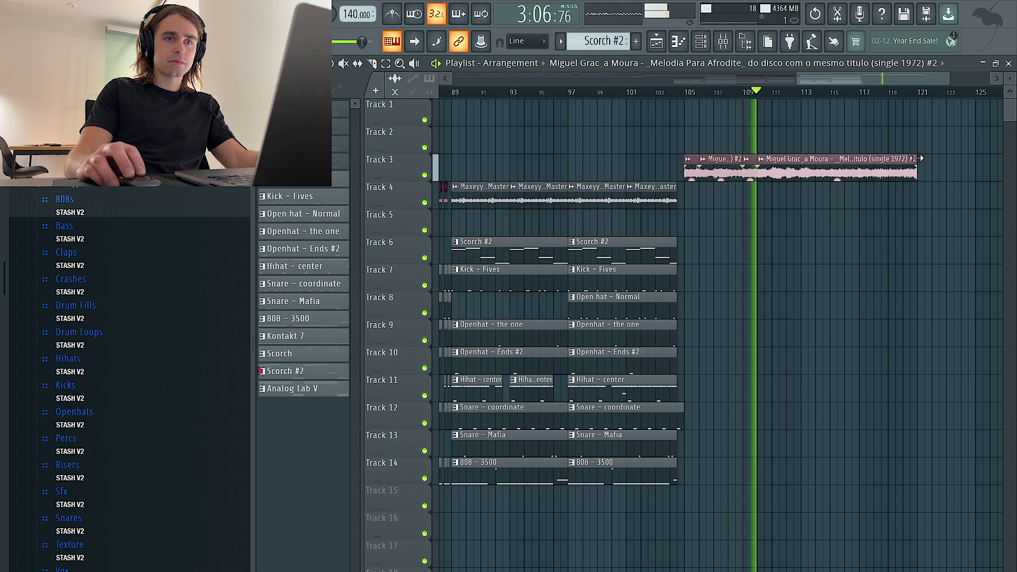
Select bars 105 to 121 and create a Master volume automation clip for that range.
{"action": "left_click_drag", "start_coordinate": [922, 94], "coordinate": [685, 94]}
{"action": "left_click", "coordinate": [723, 40]}
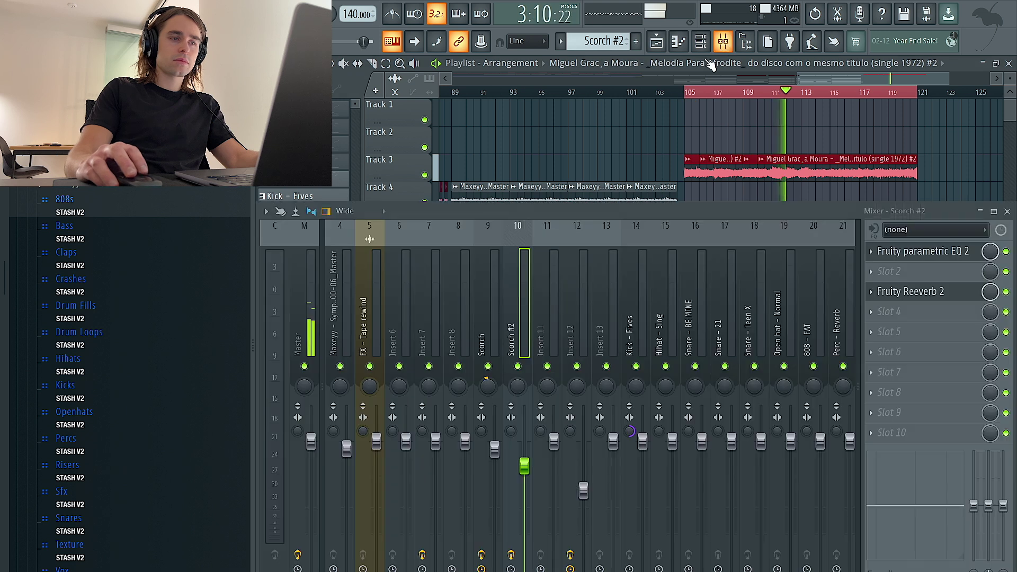
{"action": "right_click", "coordinate": [346, 445]}
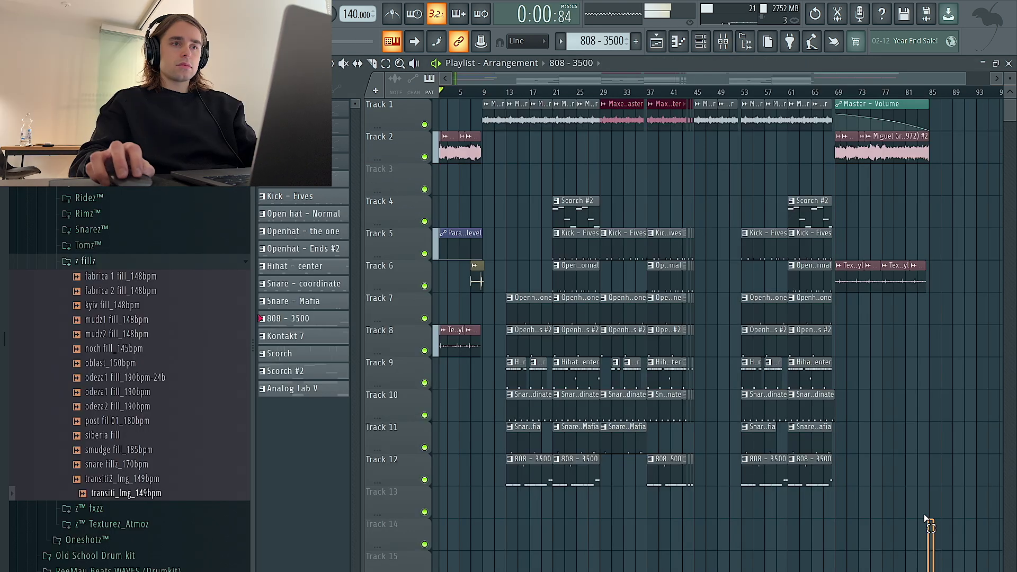
Shift all clips from bar 13 onward four bars later and fill the Track 1 gap with a Maxeyy - Symphony clip.
{"action": "left_click_drag", "start_coordinate": [924, 514], "coordinate": [517, 116]}
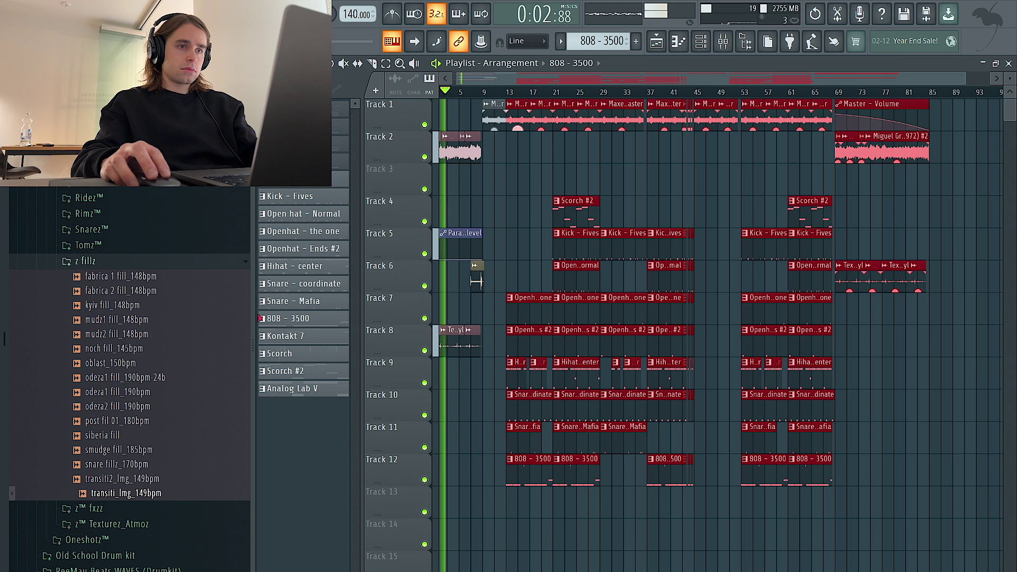
{"action": "mouse_move", "coordinate": [516, 115]}
{"action": "left_mouse_down"}
{"action": "mouse_move", "coordinate": [541, 115]}
{"action": "mouse_move", "coordinate": [515, 120]}
{"action": "left_mouse_up"}
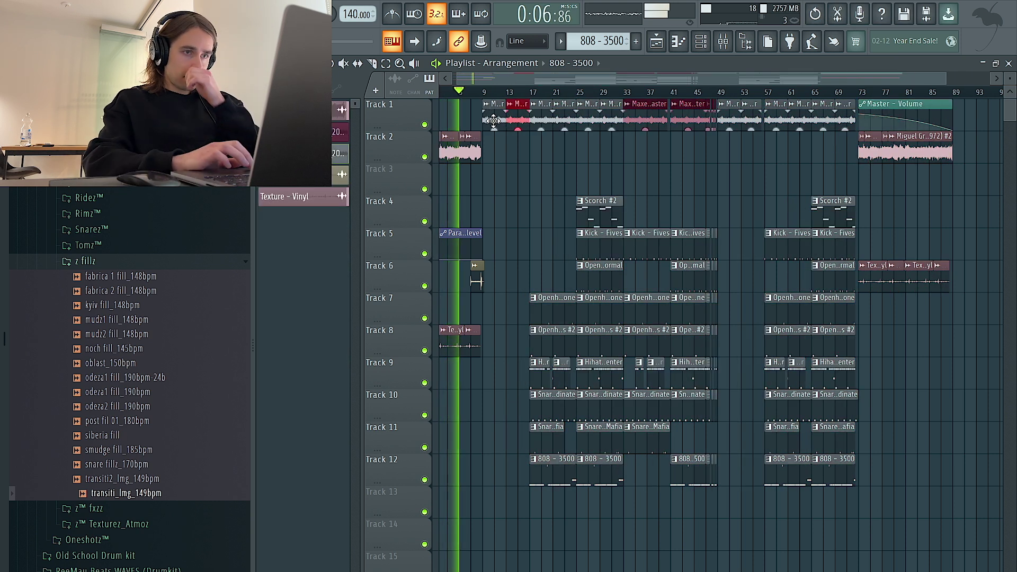
Move the intro's Param. EQ 2 - Mix level, FX - Tape rewind and Texture - Vinyl clips up one track each.
{"action": "left_click_drag", "start_coordinate": [462, 244], "coordinate": [463, 211]}
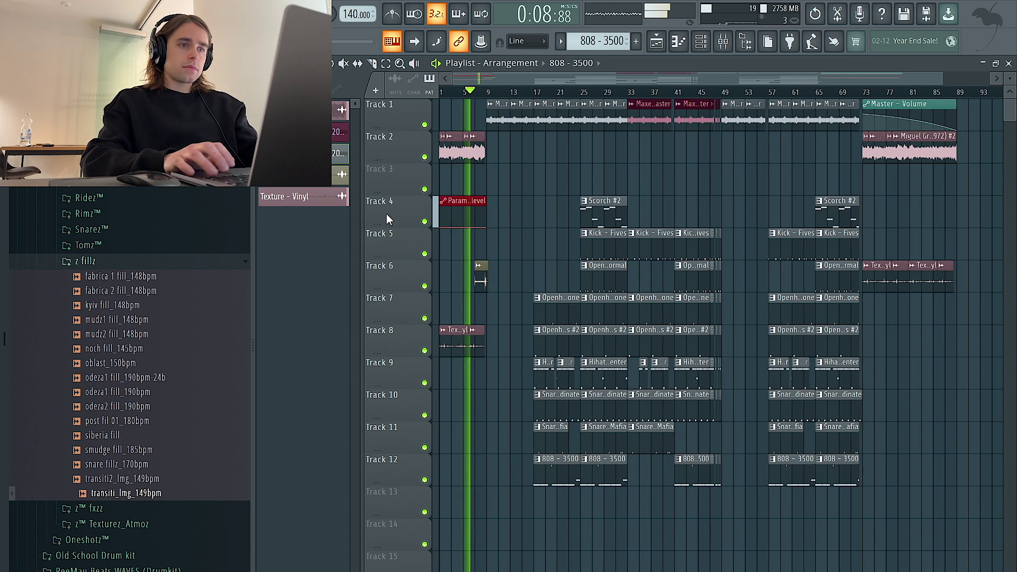
{"action": "scroll", "coordinate": [484, 330], "scroll_direction": "up", "scroll_amount": 3}
{"action": "left_click_drag", "start_coordinate": [566, 374], "coordinate": [379, 291]}
{"action": "key", "text": "shift+Up"}
{"action": "scroll", "coordinate": [481, 327], "scroll_direction": "up", "scroll_amount": 2}
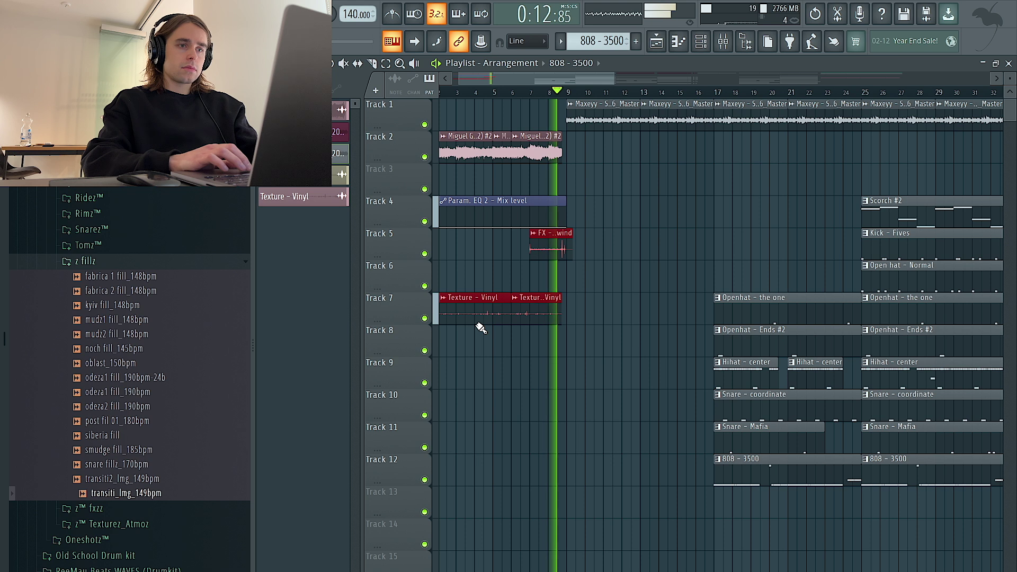
{"action": "scroll", "coordinate": [520, 404], "scroll_direction": "down", "scroll_amount": 4}
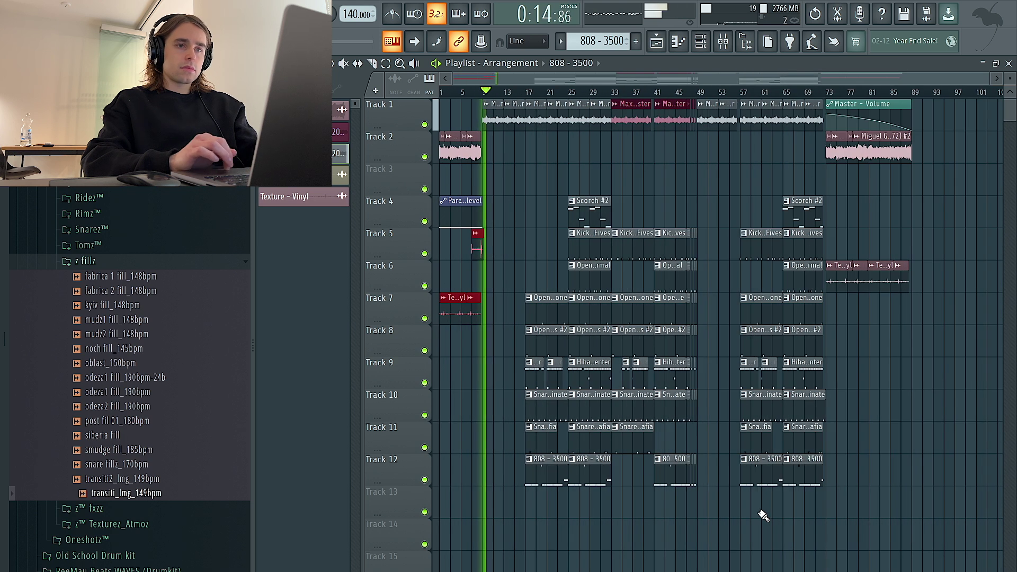
Trim the end of the Maxeyy - Symphony clip on Track 1 to stop slightly before bar 17.
{"action": "scroll", "coordinate": [500, 324], "scroll_direction": "up", "scroll_amount": 4}
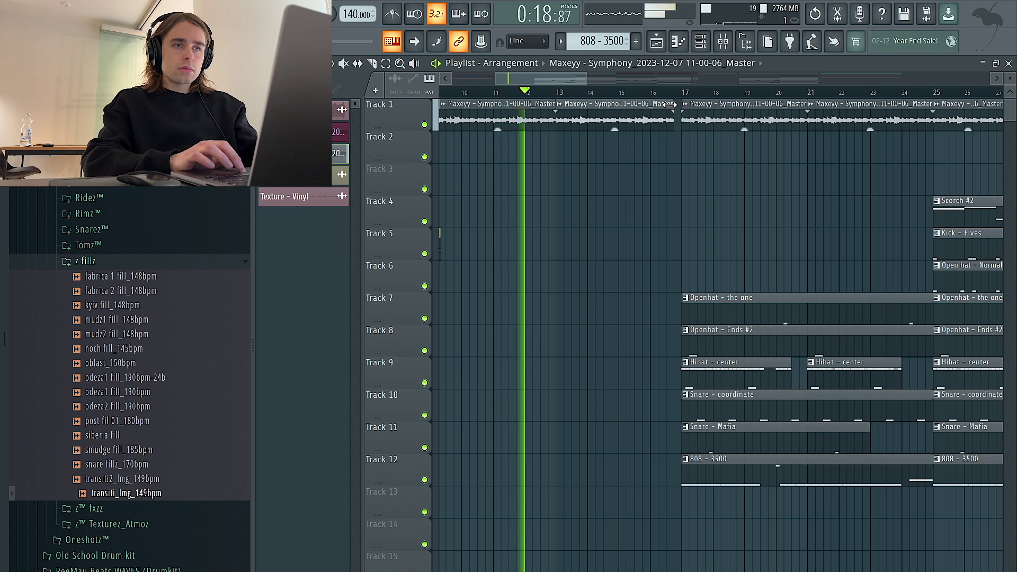
{"action": "scroll", "coordinate": [662, 105], "scroll_direction": "down", "scroll_amount": 3}
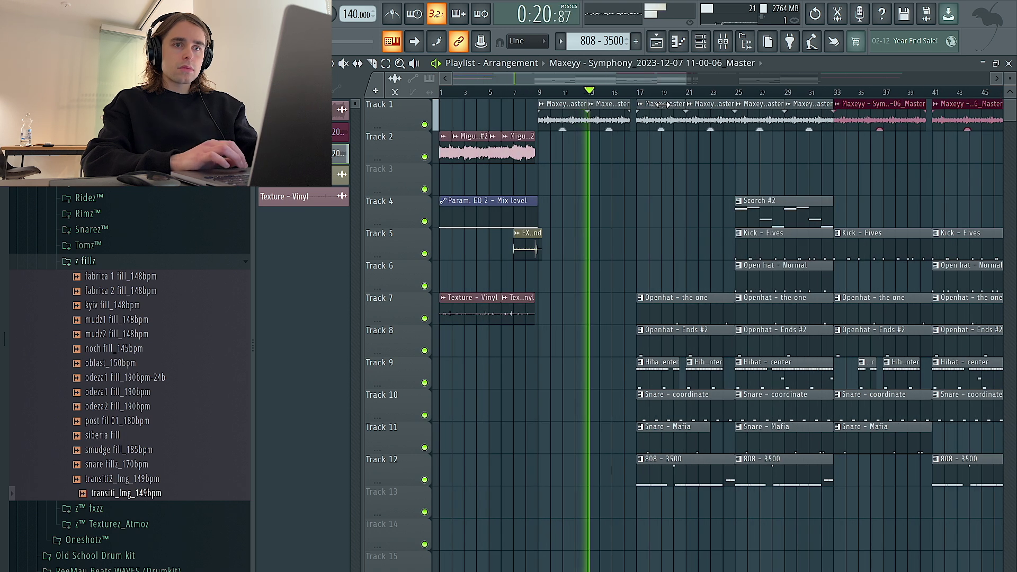
{"action": "scroll", "coordinate": [662, 104], "scroll_direction": "down", "scroll_amount": 2}
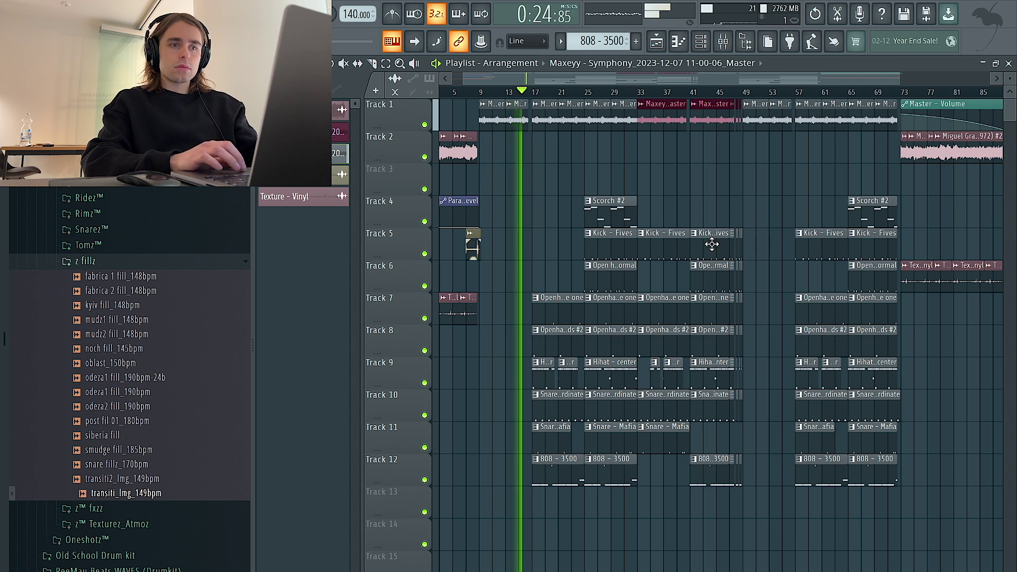
Adjust the stereo separation of the 808 - 3500 mixer track toward mono and select the Master track.
{"action": "left_click", "coordinate": [609, 244]}
{"action": "left_click", "coordinate": [372, 63]}
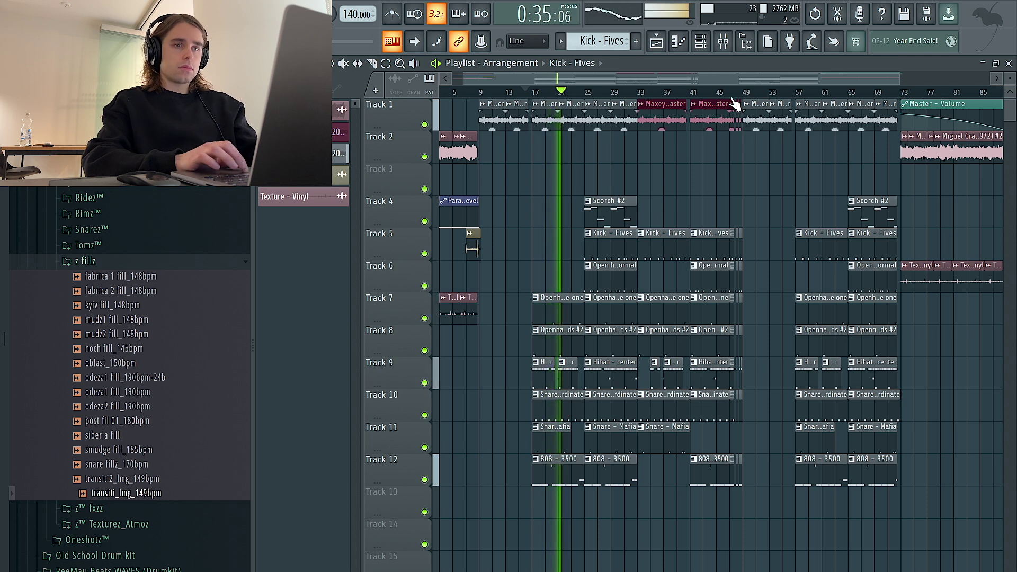
{"action": "left_click", "coordinate": [723, 41]}
{"action": "scroll", "coordinate": [701, 291], "scroll_direction": "right", "scroll_amount": 7}
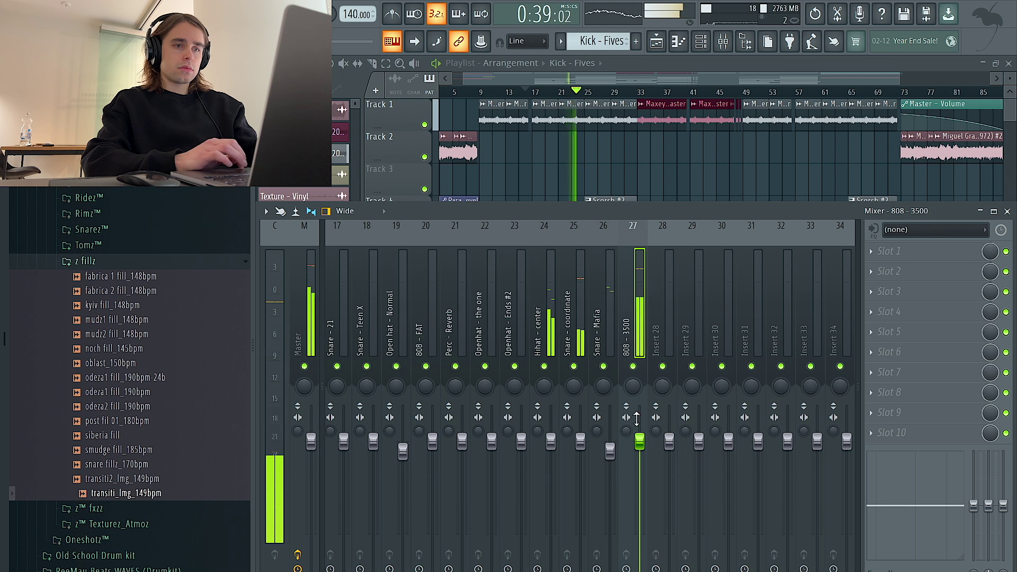
{"action": "left_click", "coordinate": [311, 313]}
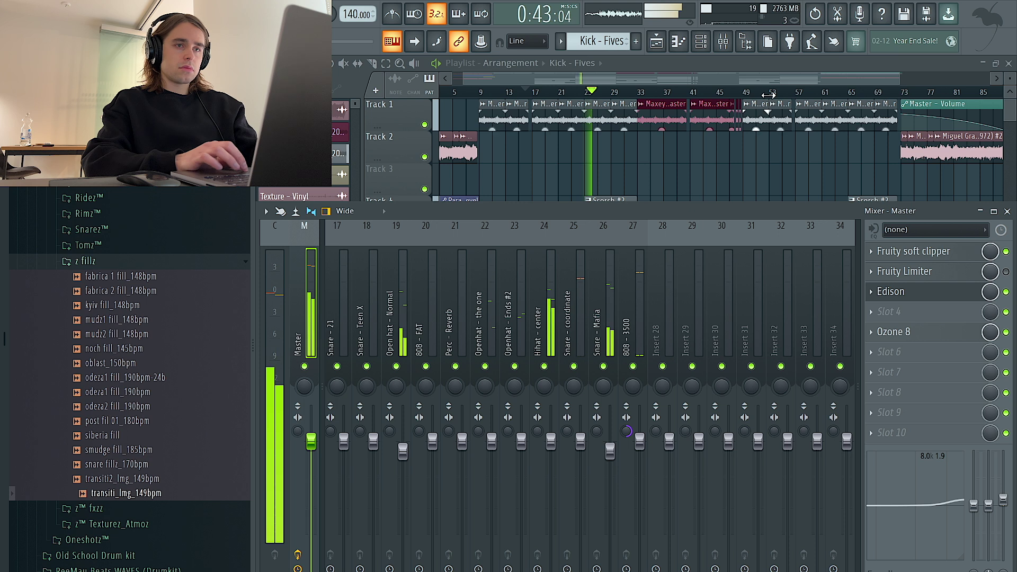
Replace the mixer view with the channel rack over the playlist and raise the swing amount.
{"action": "key", "text": "F6"}
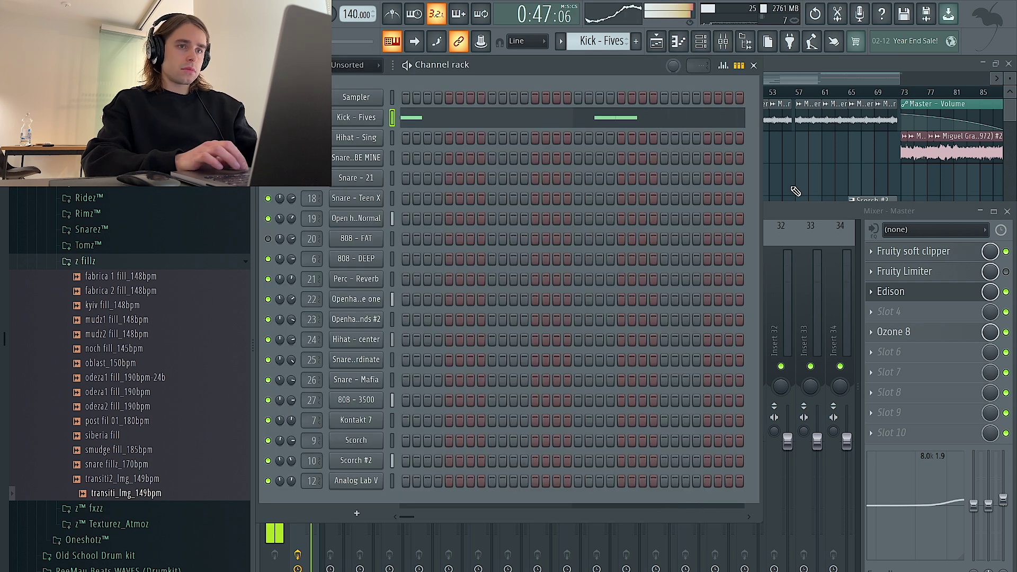
{"action": "key", "text": "F5"}
{"action": "left_click", "coordinate": [703, 49]}
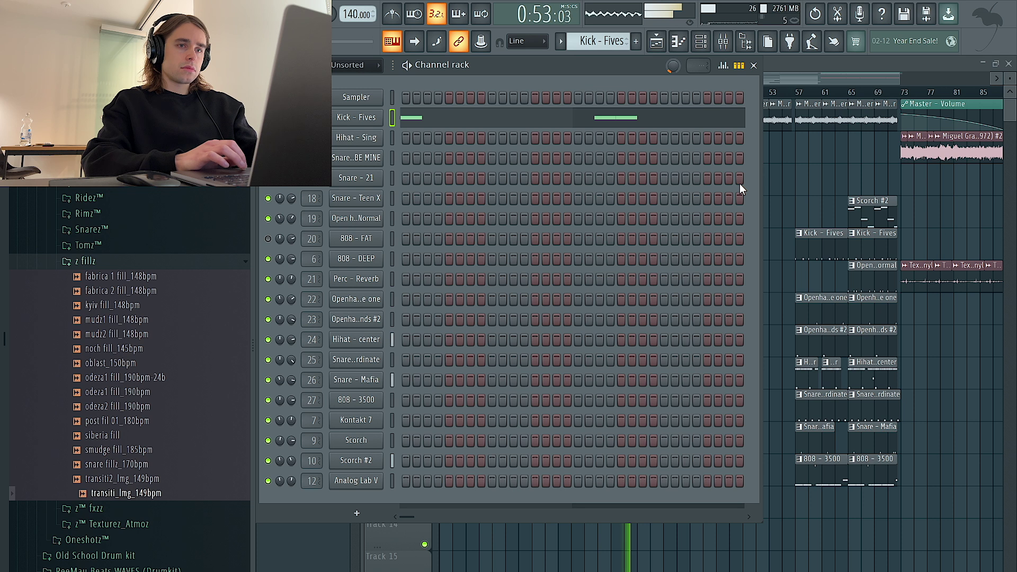
Open the Kick - Fives pattern in the piano roll and show Note velocity in its control lane before returning to the playlist.
{"action": "right_click", "coordinate": [789, 188]}
{"action": "scroll", "coordinate": [665, 228], "scroll_direction": "up", "scroll_amount": 2}
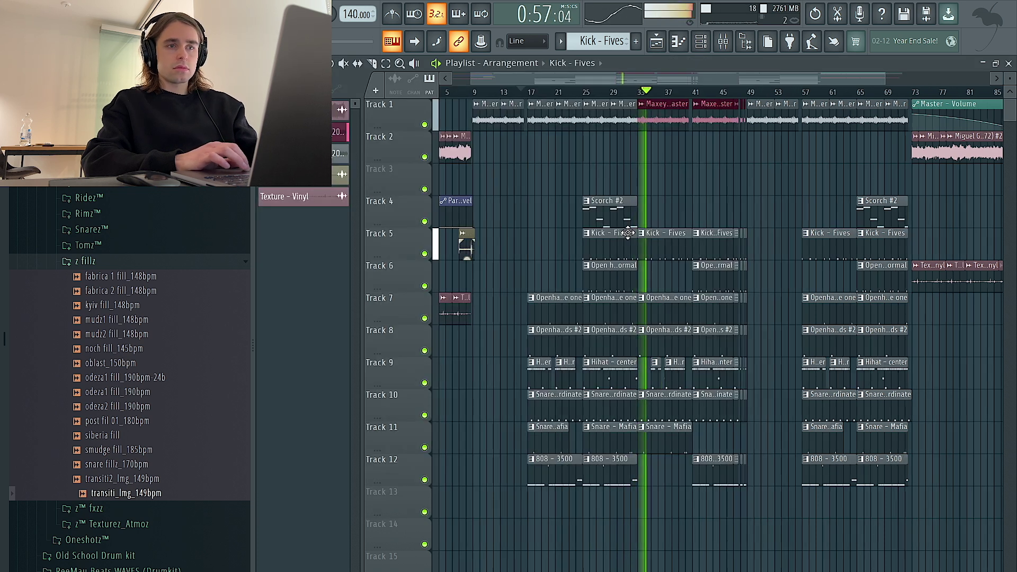
{"action": "double_click", "coordinate": [664, 234]}
{"action": "left_click", "coordinate": [279, 520]}
{"action": "left_click", "coordinate": [279, 520]}
{"action": "left_click", "coordinate": [279, 519]}
{"action": "left_click", "coordinate": [279, 542]}
{"action": "left_click", "coordinate": [287, 522]}
{"action": "left_click", "coordinate": [284, 546]}
{"action": "left_click", "coordinate": [284, 521]}
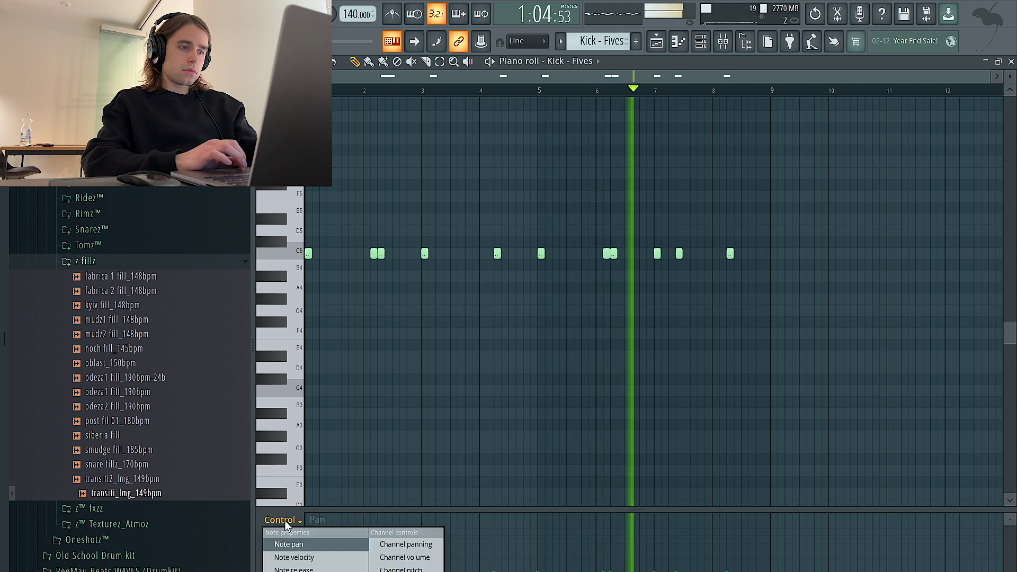
{"action": "left_click", "coordinate": [294, 558]}
{"action": "left_click", "coordinate": [658, 42]}
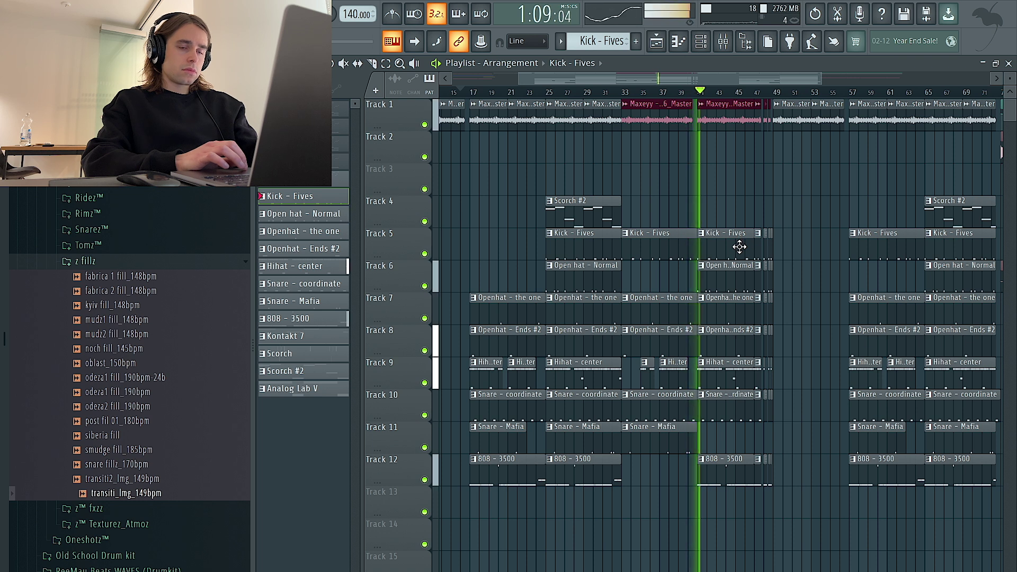
Select the outro's Texture - Vinyl clips and move them down one track to Track 7.
{"action": "scroll", "coordinate": [739, 247], "scroll_direction": "down", "scroll_amount": 3}
{"action": "scroll", "coordinate": [648, 243], "scroll_direction": "up", "scroll_amount": 3}
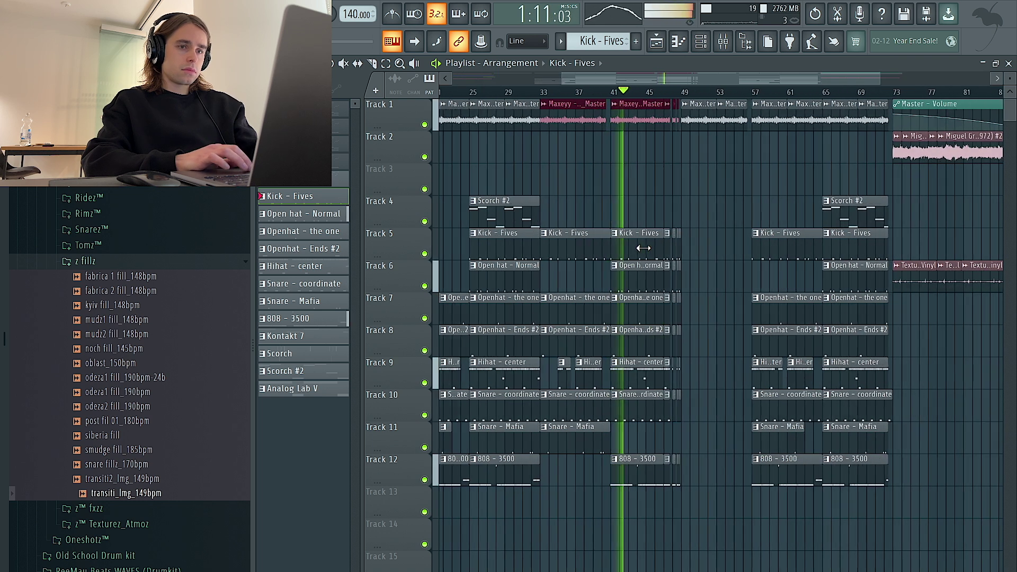
{"action": "scroll", "coordinate": [644, 248], "scroll_direction": "down", "scroll_amount": 3}
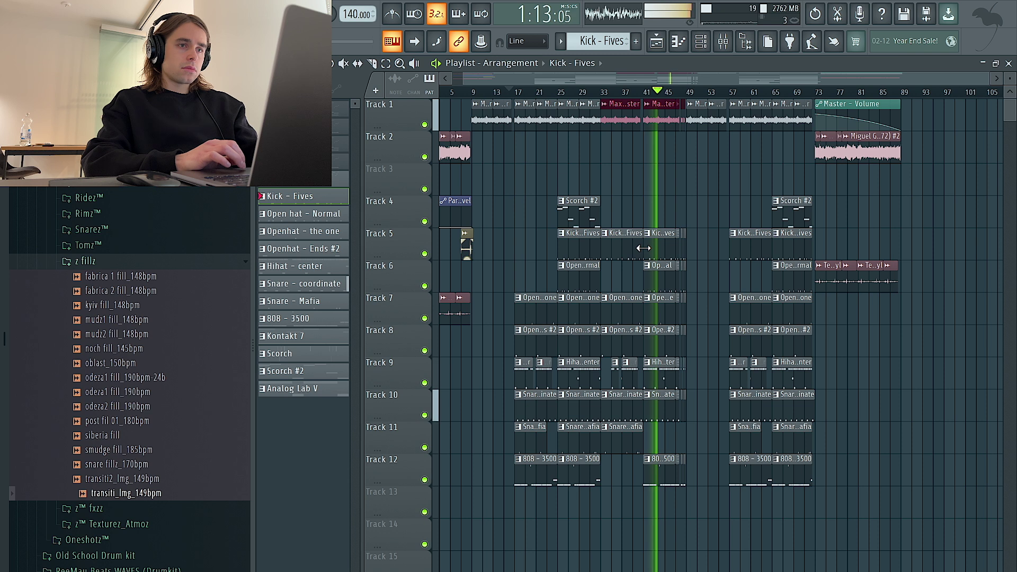
{"action": "left_click_drag", "start_coordinate": [926, 298], "coordinate": [848, 276]}
{"action": "key", "text": "Down"}
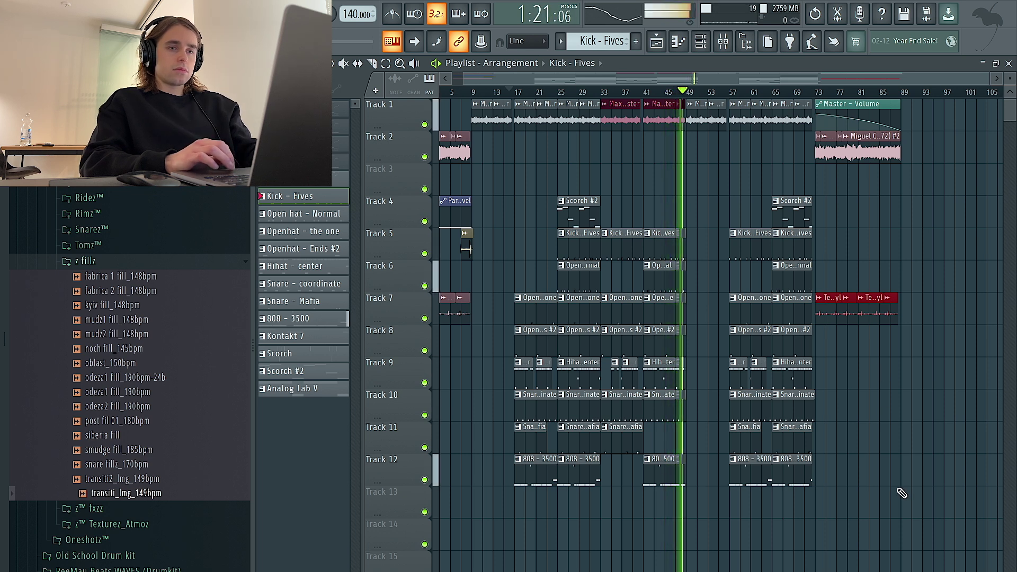
{"action": "scroll", "coordinate": [902, 494], "scroll_direction": "up", "scroll_amount": 3}
{"action": "scroll", "coordinate": [632, 487], "scroll_direction": "up", "scroll_amount": 2}
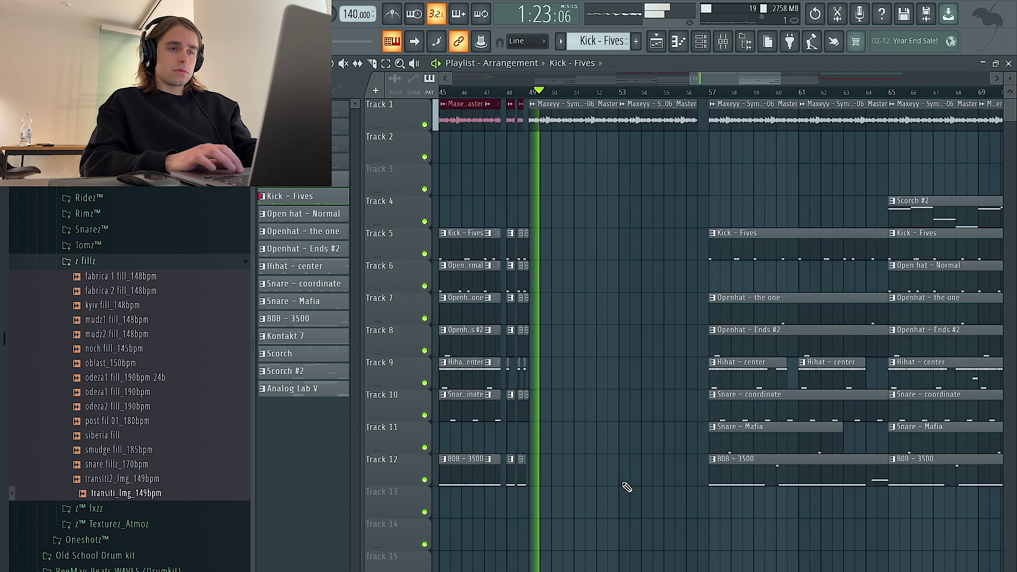
{"action": "scroll", "coordinate": [627, 489], "scroll_direction": "up", "scroll_amount": 1}
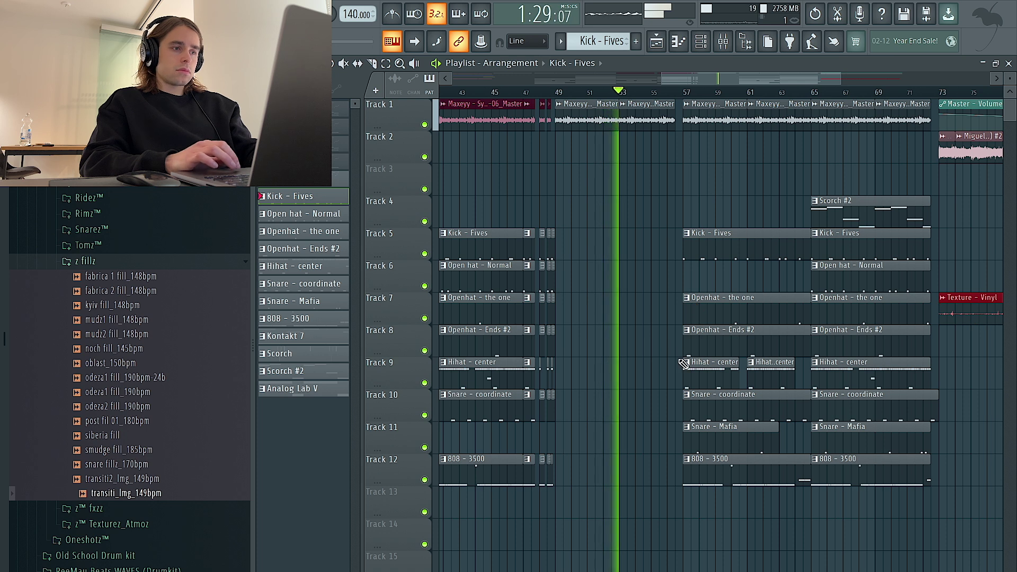
{"action": "scroll", "coordinate": [744, 348], "scroll_direction": "down", "scroll_amount": 3}
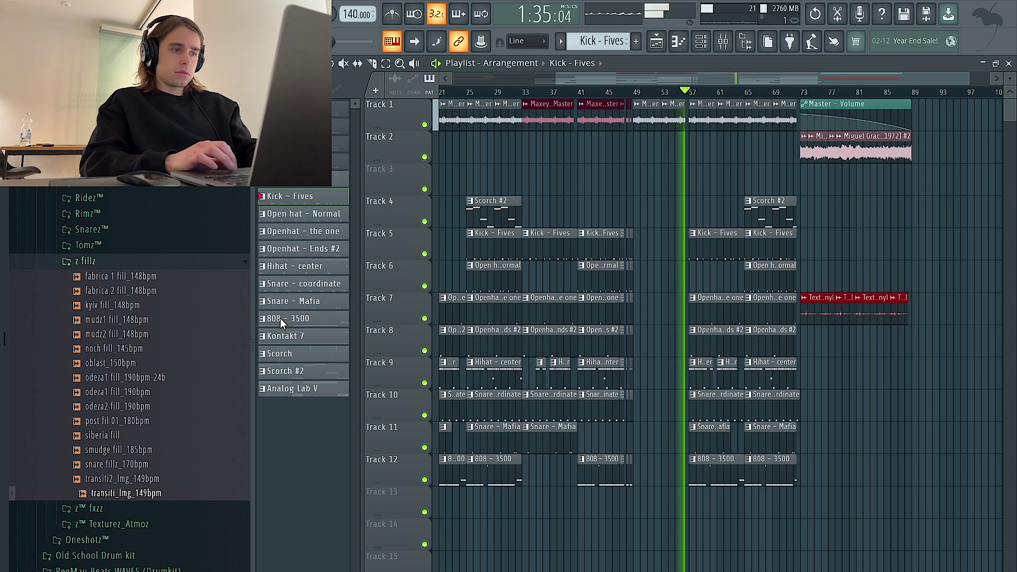
Expand the 9th Wonder Sound Kit folder inside ! Boom Bap Drums in the sample browser.
{"action": "scroll", "coordinate": [159, 386], "scroll_direction": "up", "scroll_amount": 7}
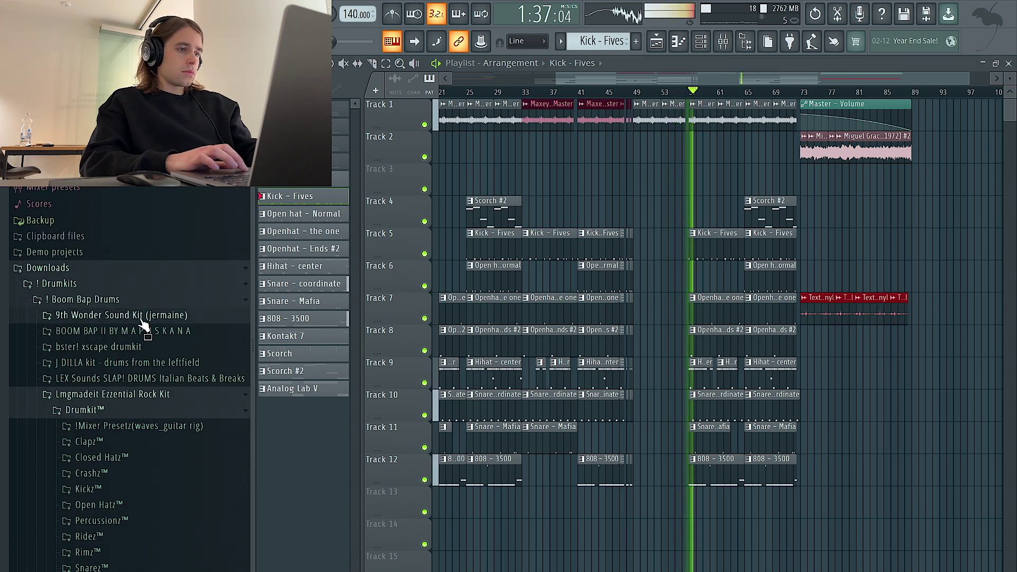
{"action": "left_click", "coordinate": [140, 316]}
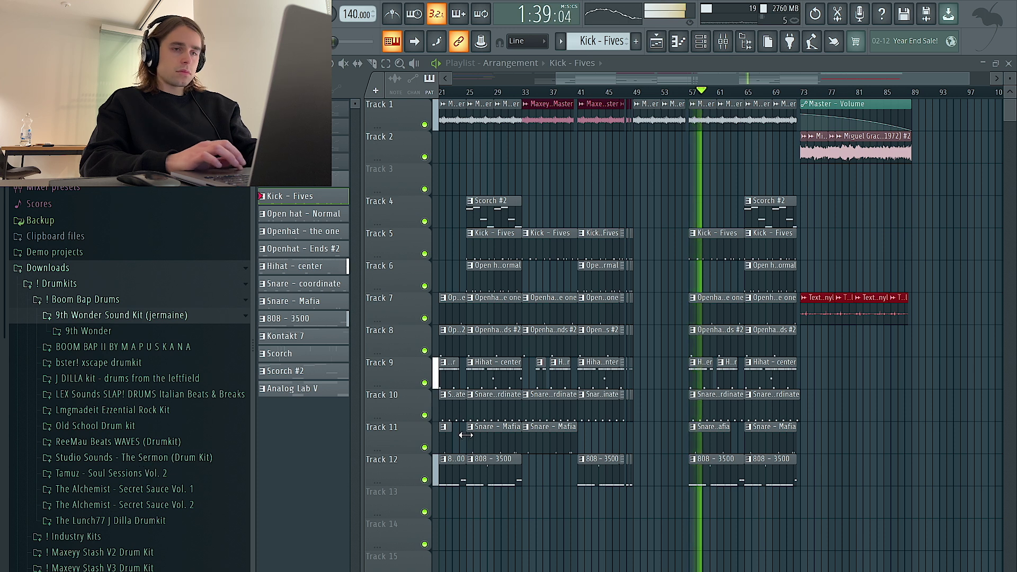
Show the channel rack over the playlist and set its channel filter to All.
{"action": "scroll", "coordinate": [712, 514], "scroll_direction": "down", "scroll_amount": 4}
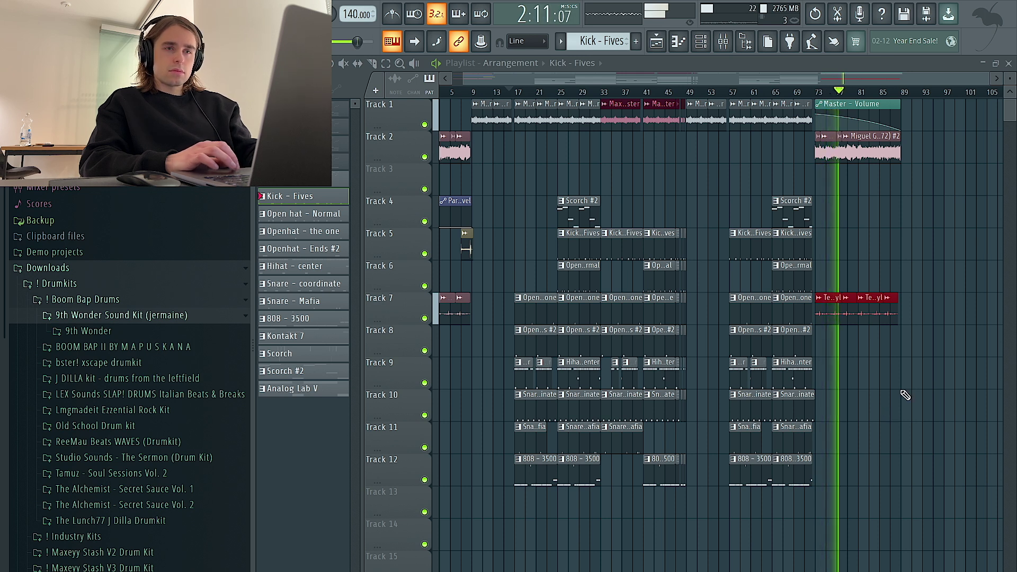
{"action": "scroll", "coordinate": [930, 269], "scroll_direction": "left", "scroll_amount": 1}
{"action": "left_click", "coordinate": [704, 43]}
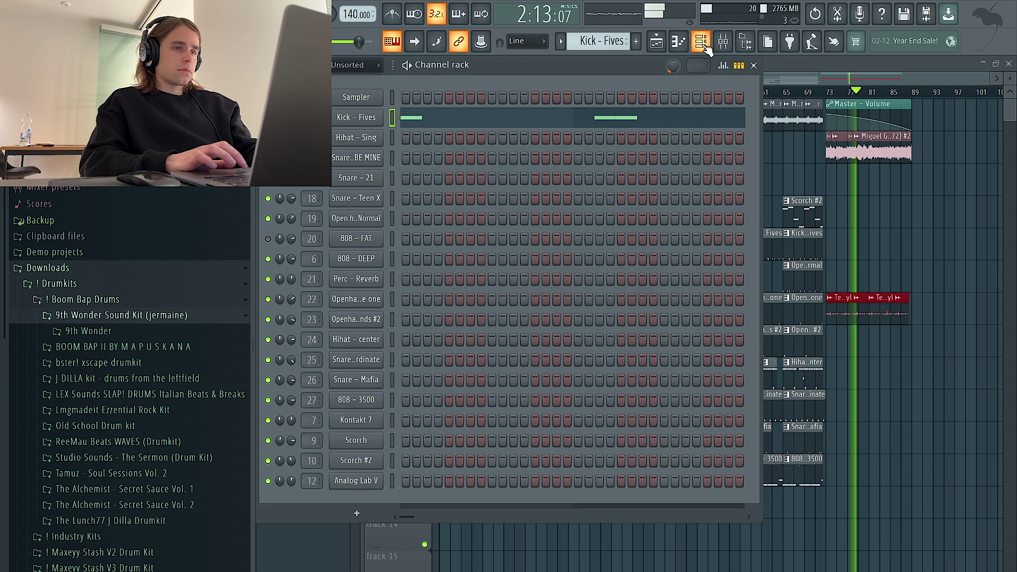
{"action": "left_click", "coordinate": [359, 68]}
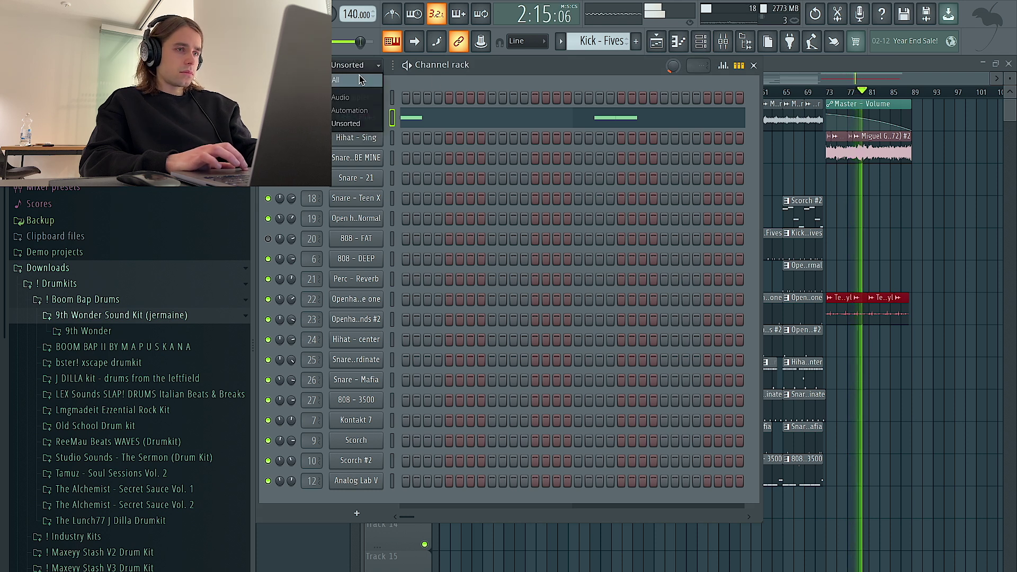
{"action": "left_click", "coordinate": [359, 77]}
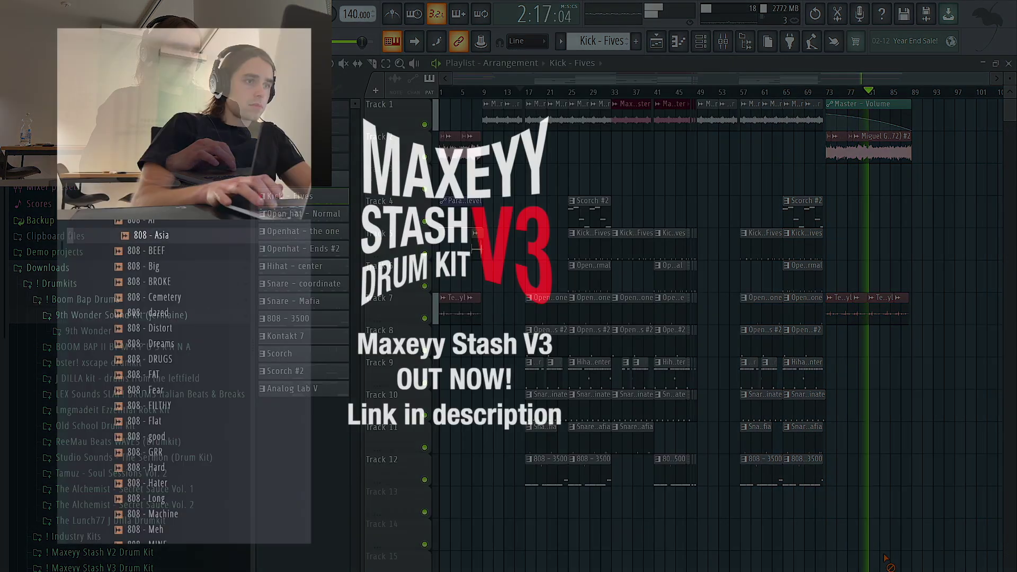